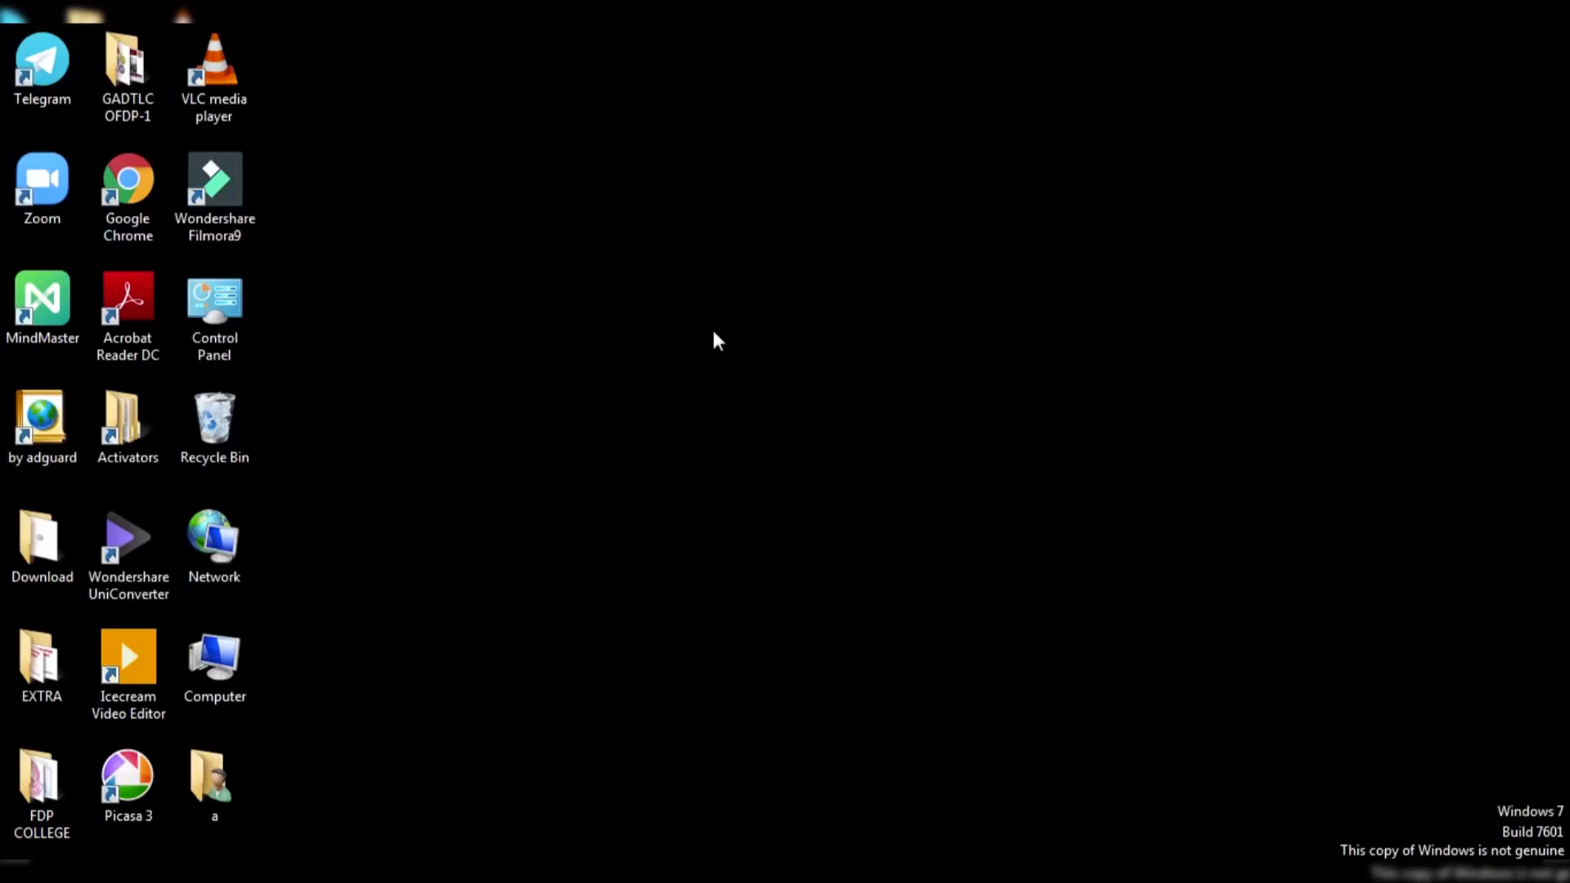
Step: Search Google for "obs" in Google Chrome and open the OBS: Open Broadcaster Software site at obsproject.com
{"action": "double_click", "coordinate": [140, 226]}
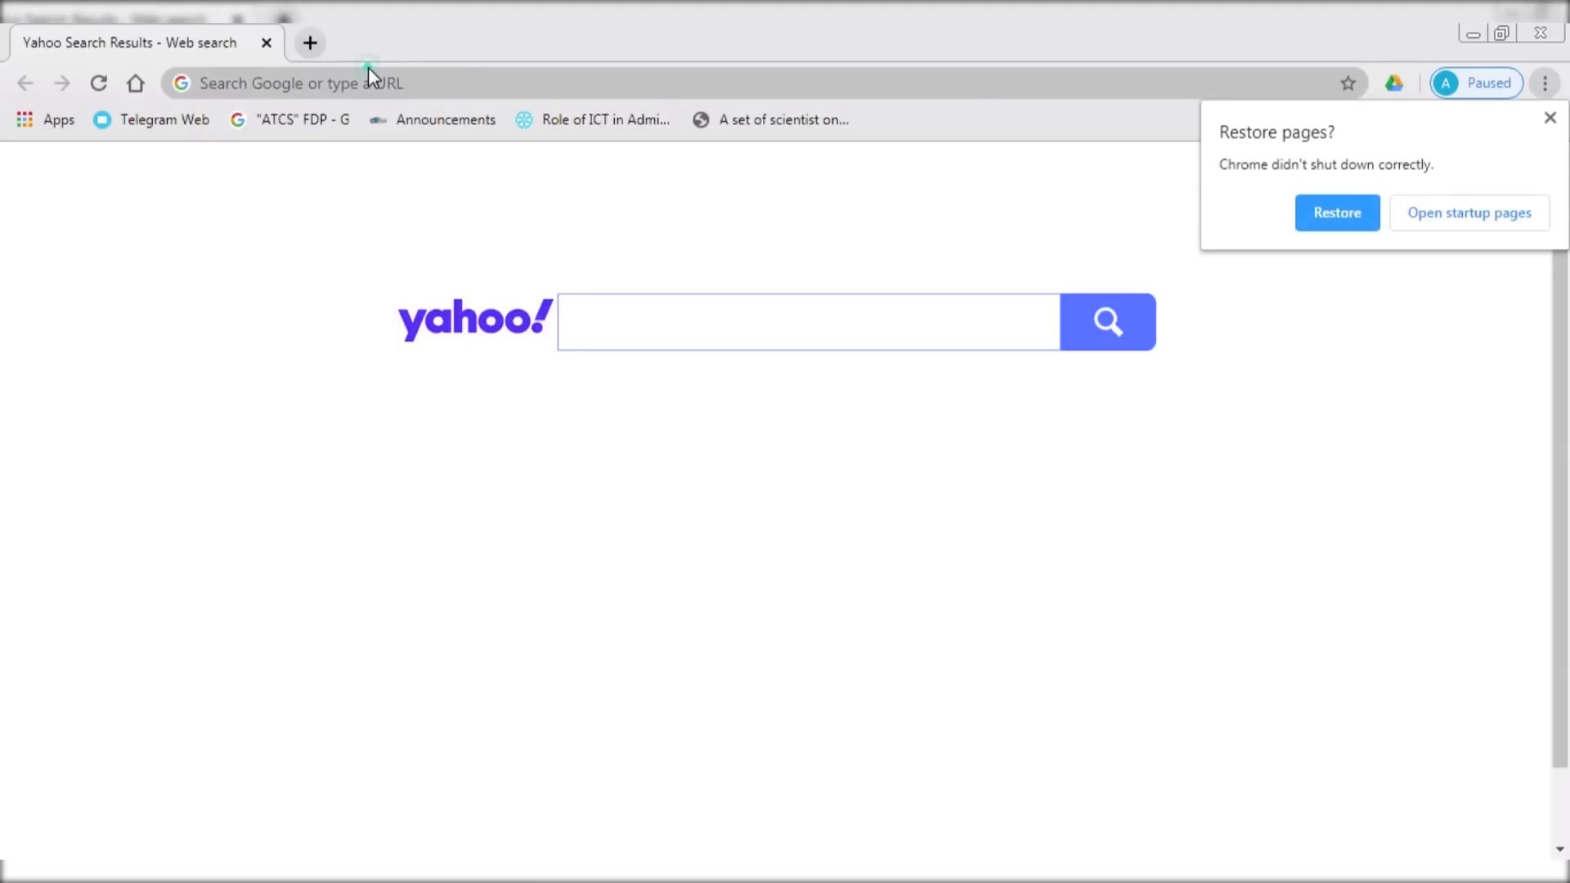
{"action": "left_click", "coordinate": [368, 72]}
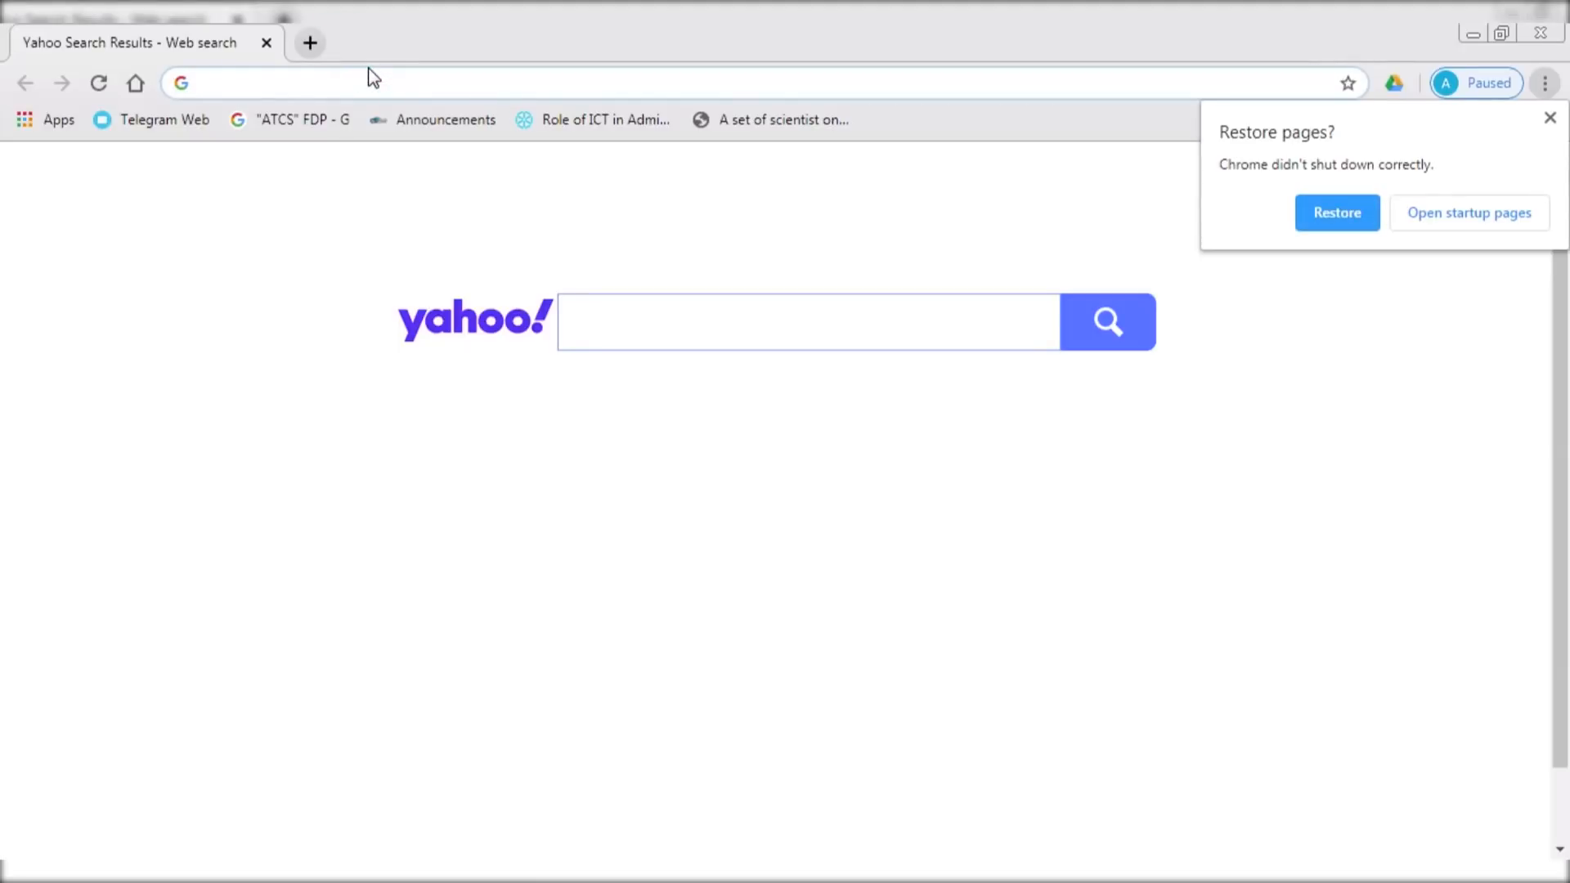
{"action": "type", "text": "obs"}
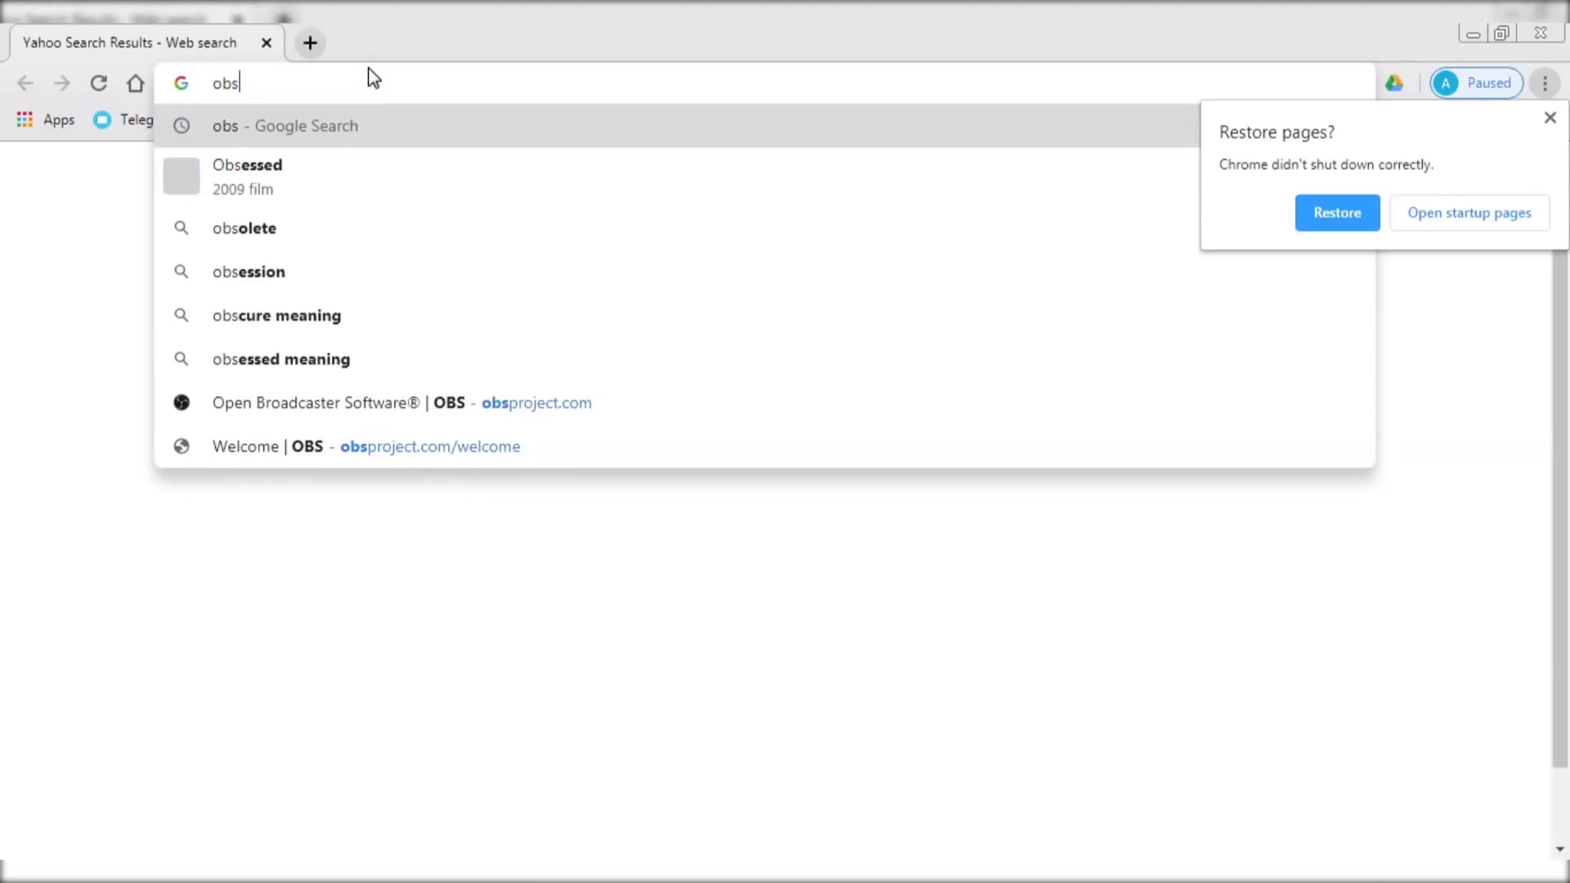
{"action": "key", "text": "Return"}
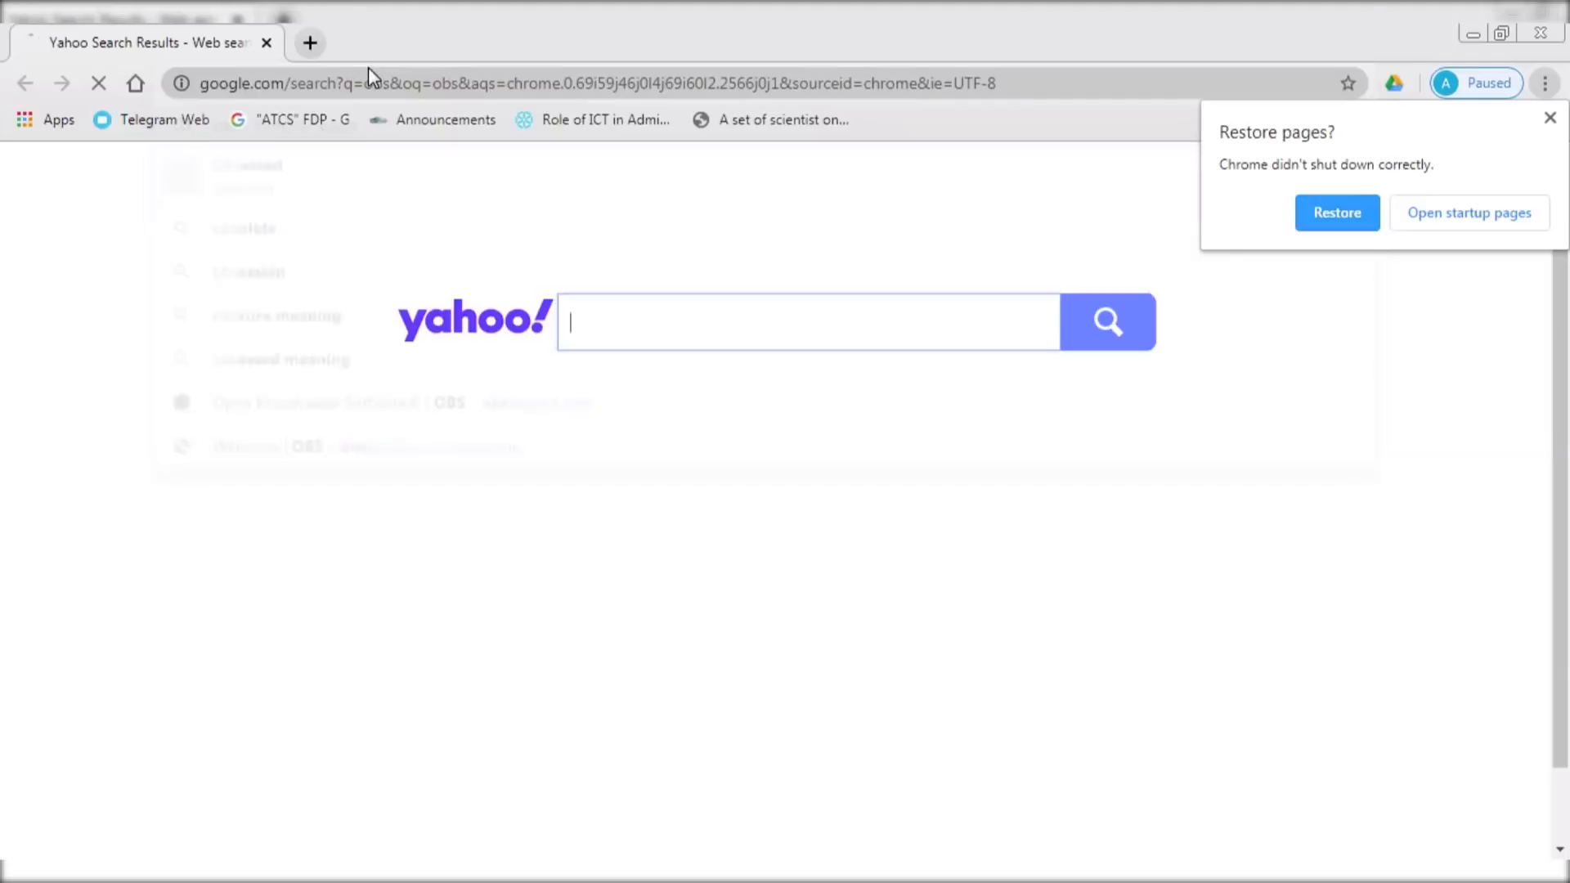
{"action": "left_click", "coordinate": [1549, 117]}
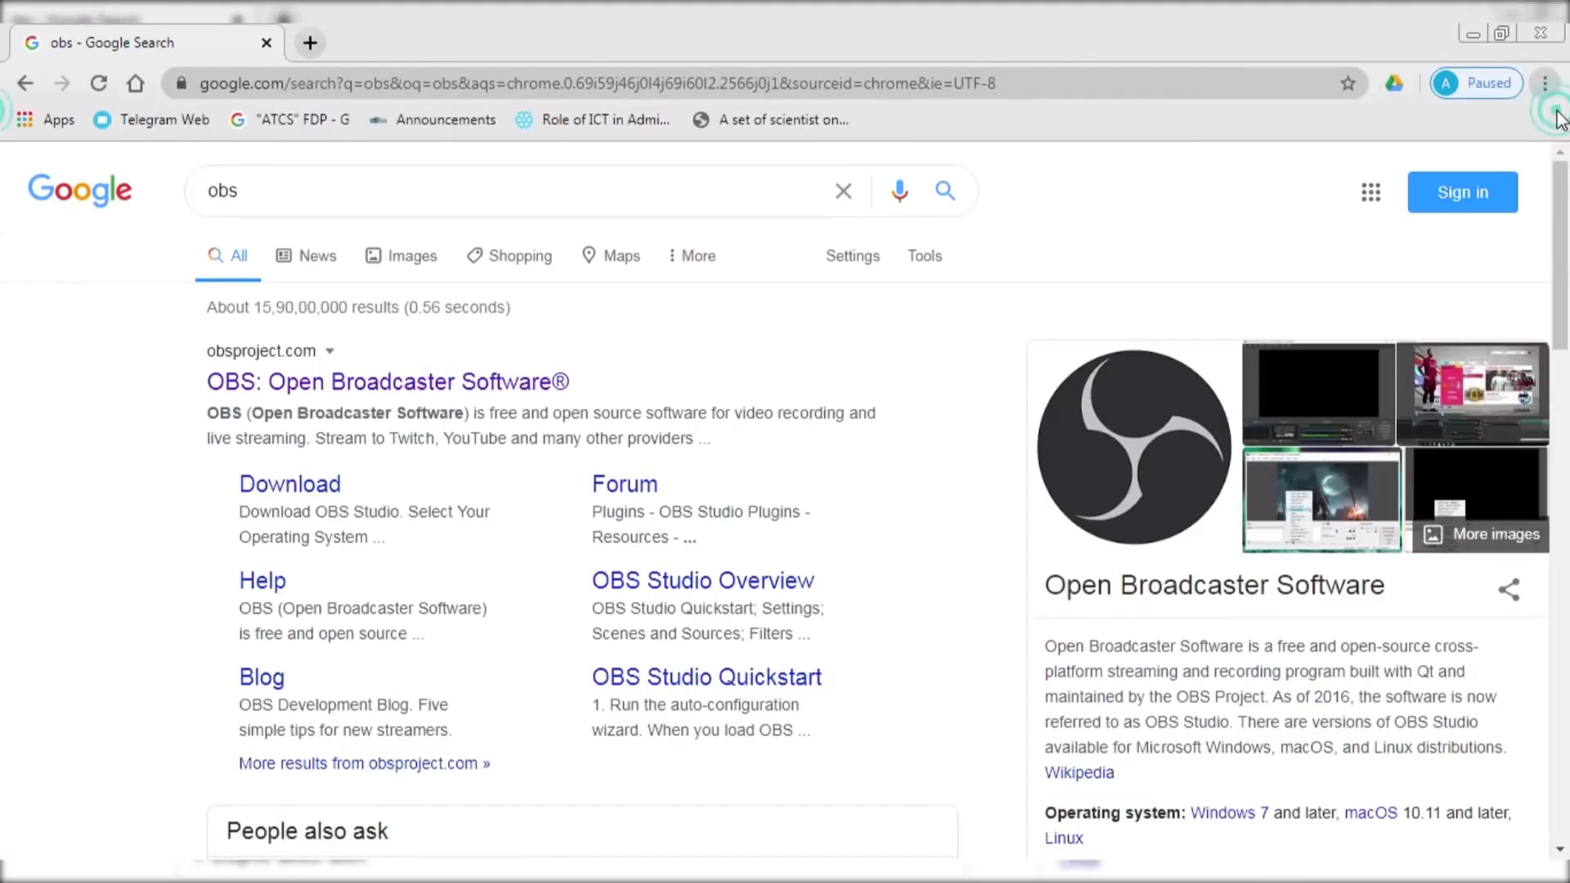
{"action": "left_click", "coordinate": [357, 383]}
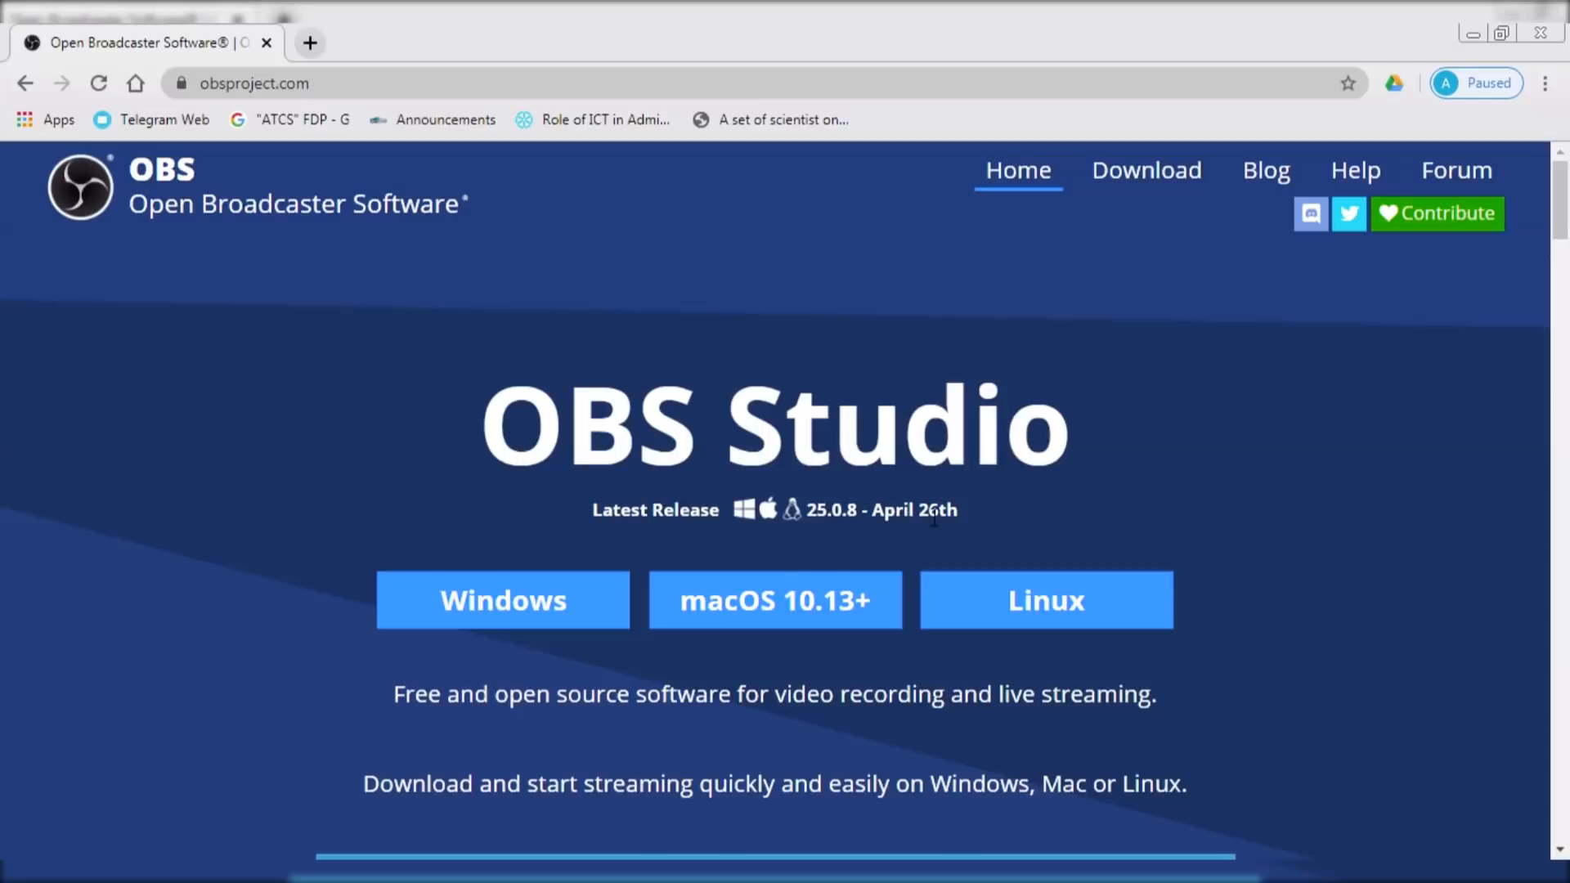
Step: Download the Windows installer of OBS Studio 25.0.8 and choose to keep the downloaded file
{"action": "left_click", "coordinate": [500, 620]}
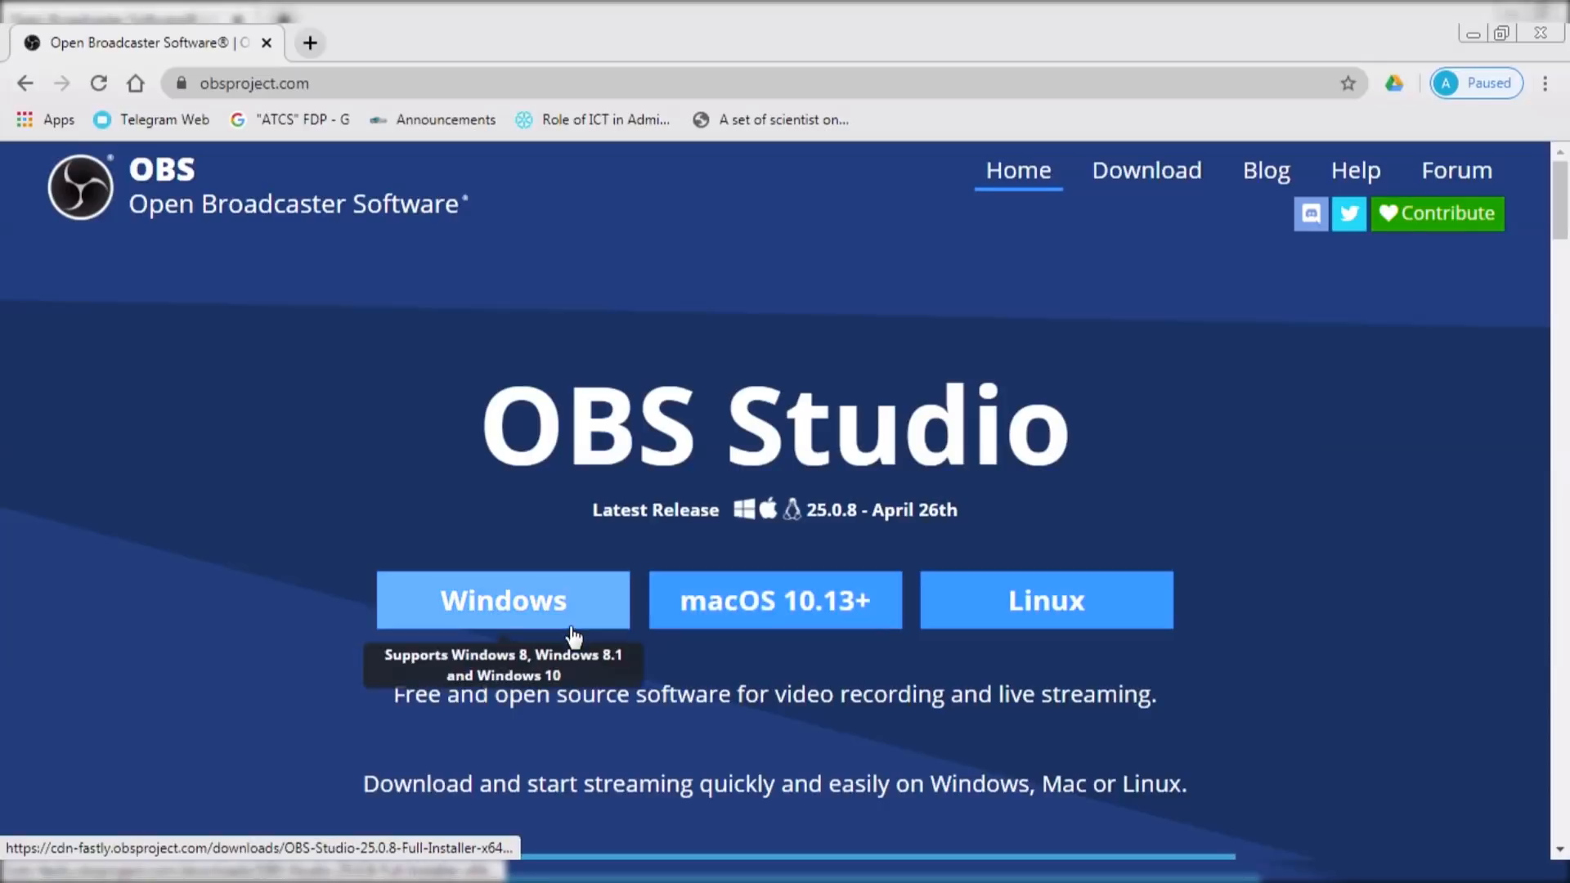
{"action": "scroll", "coordinate": [569, 634], "scroll_direction": "down", "scroll_amount": 3}
{"action": "scroll", "coordinate": [569, 634], "scroll_direction": "down", "scroll_amount": 8}
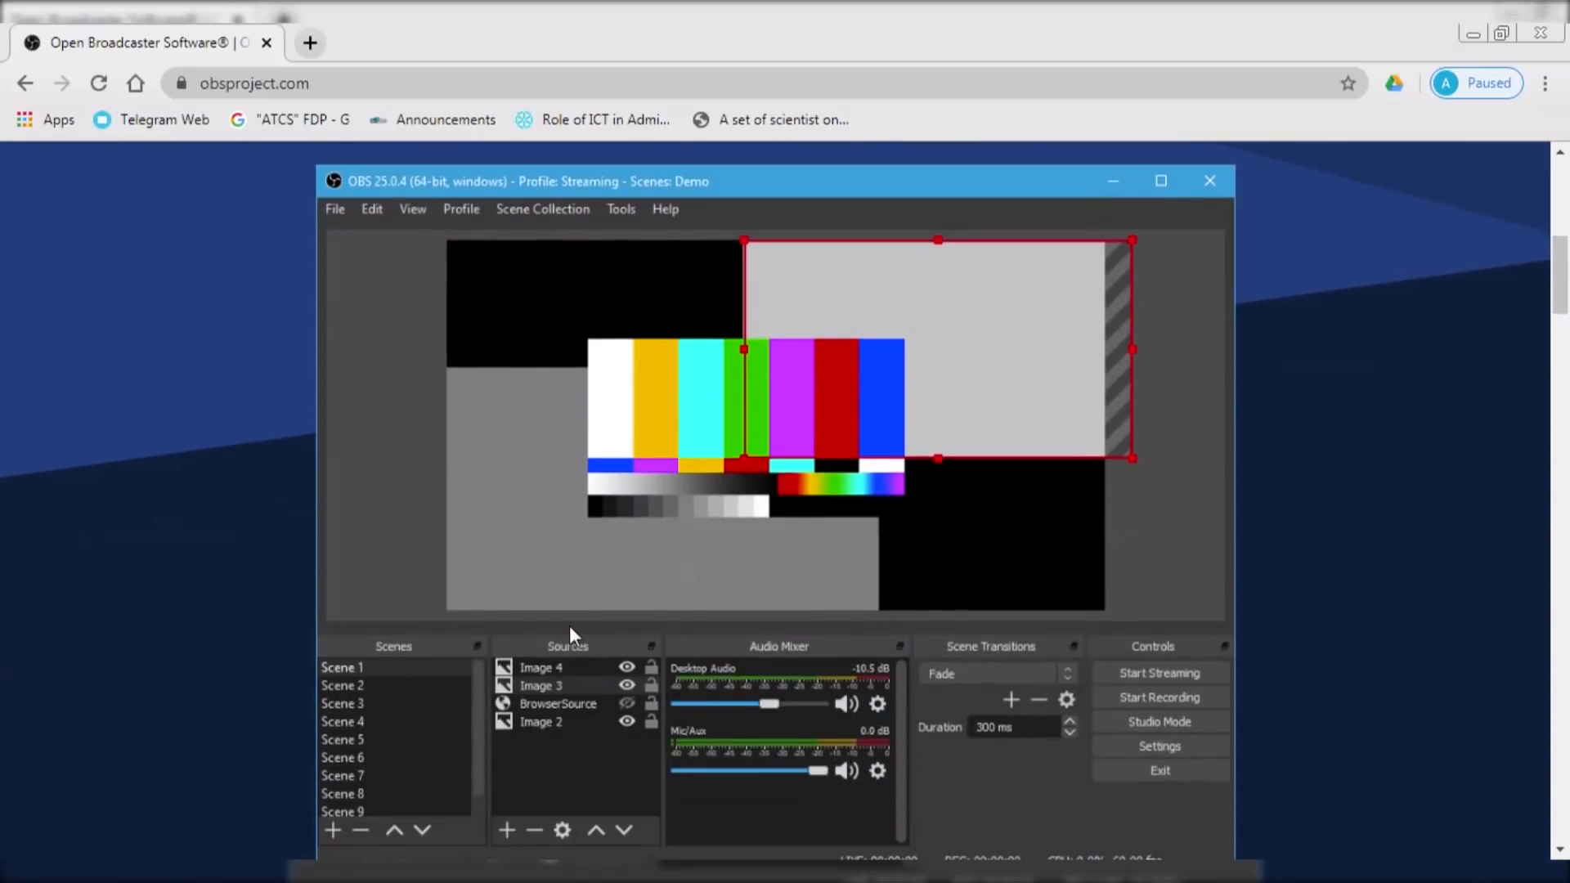
{"action": "scroll", "coordinate": [570, 630], "scroll_direction": "up", "scroll_amount": 10}
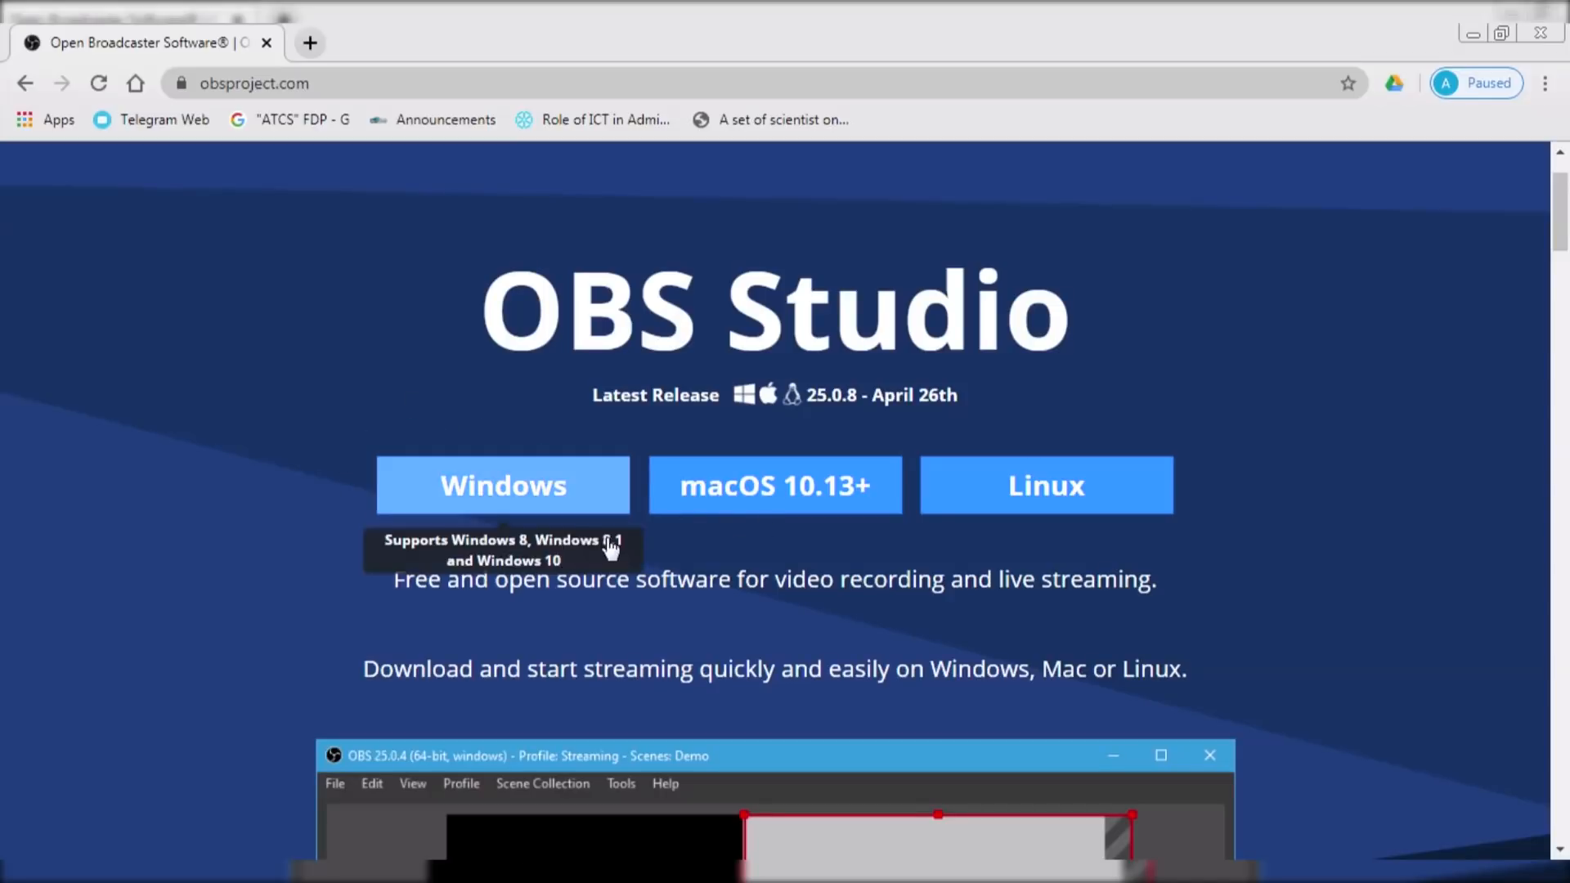
{"action": "left_click", "coordinate": [539, 497]}
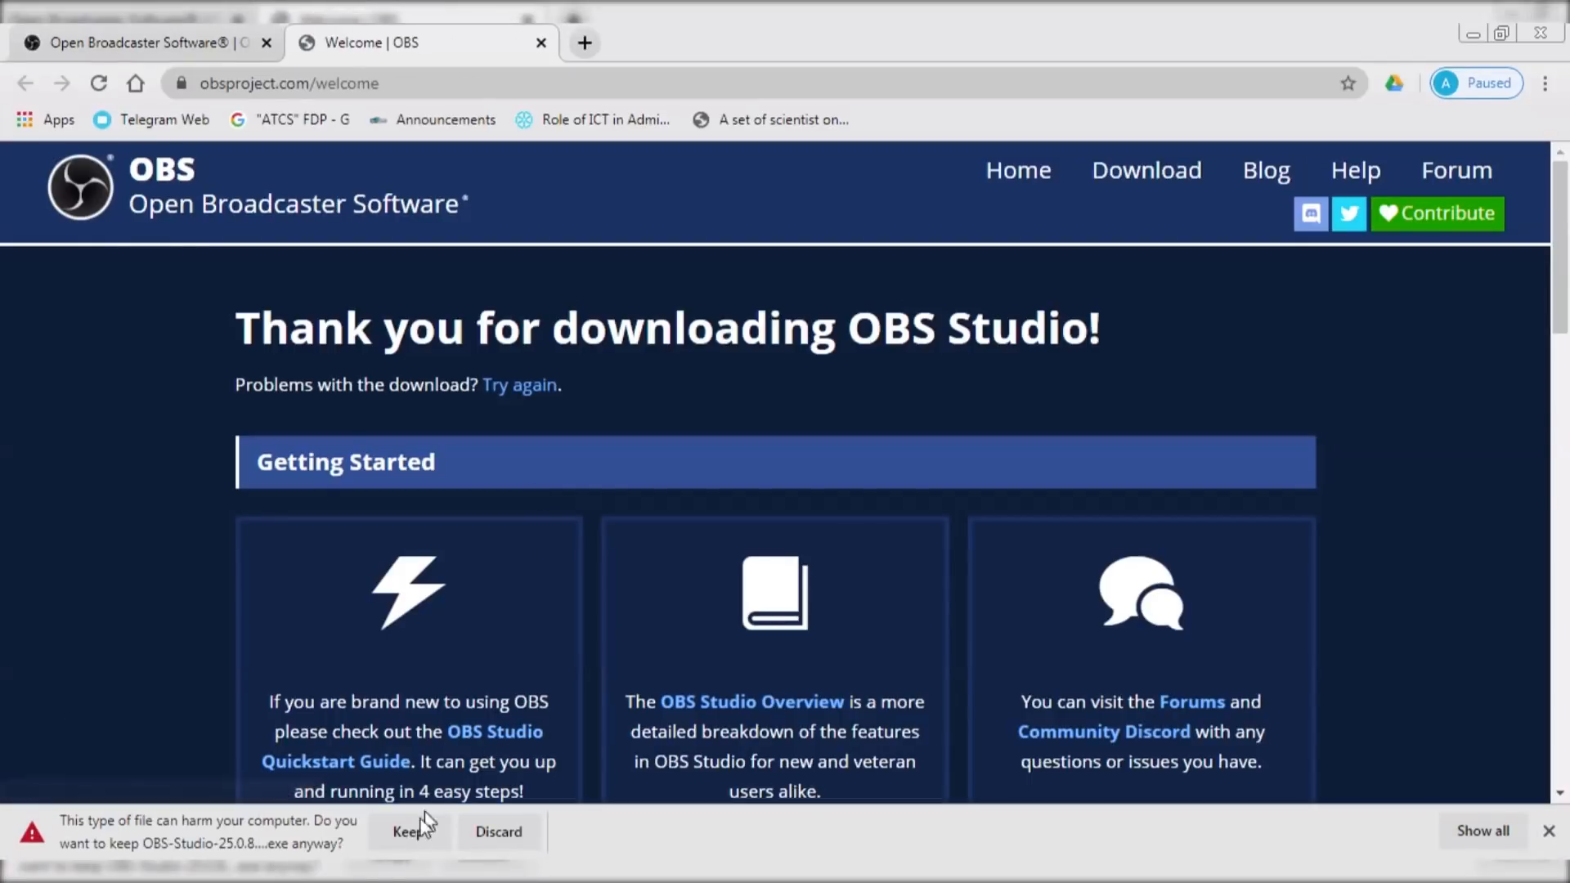
{"action": "left_click", "coordinate": [408, 831]}
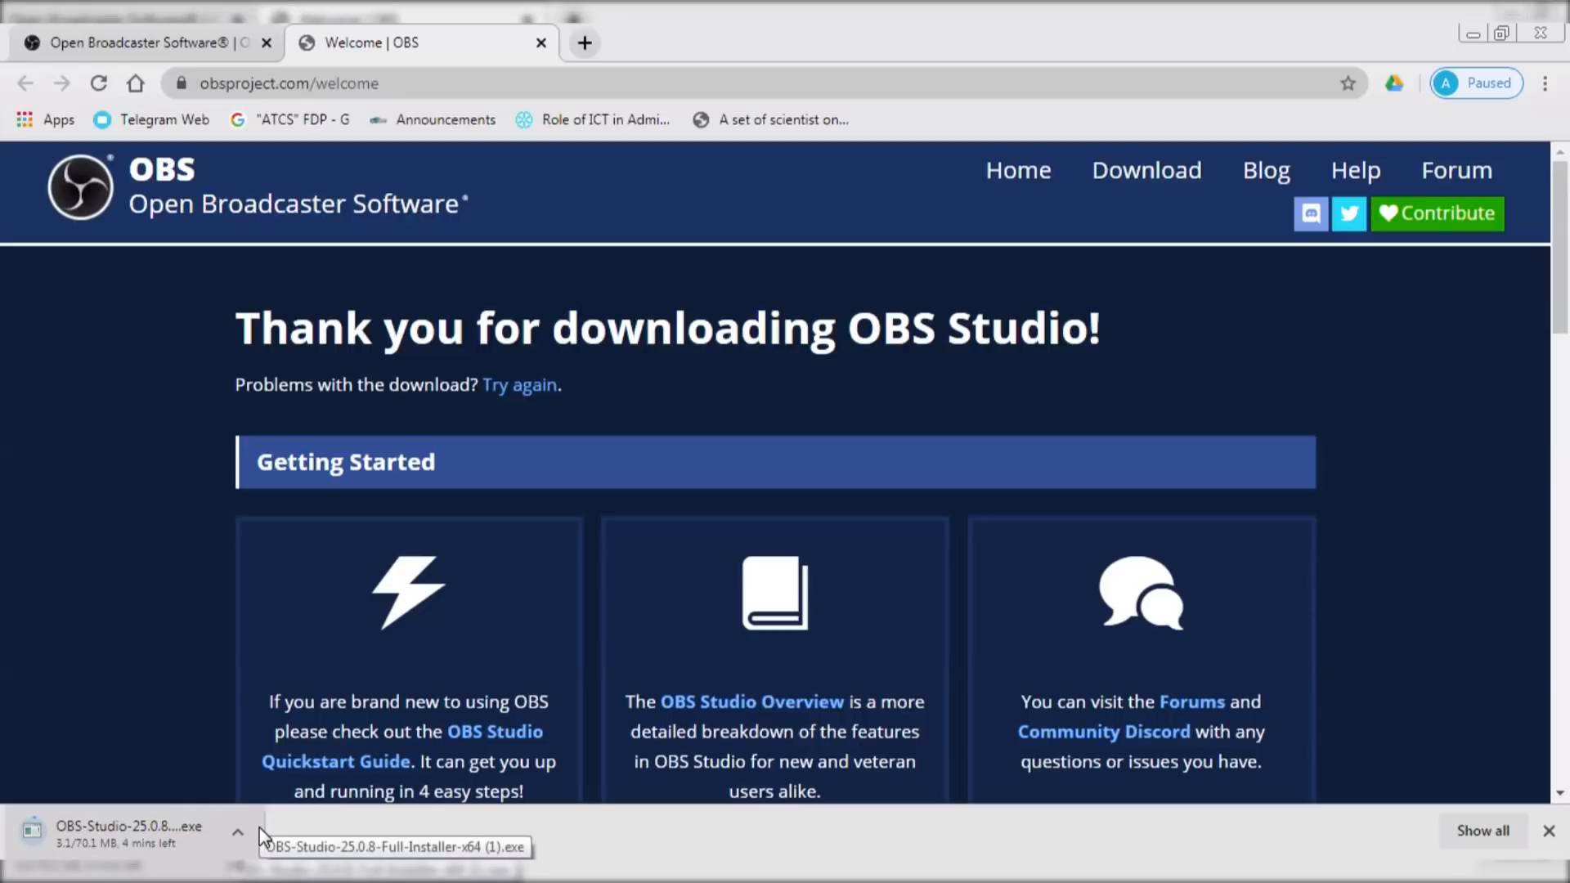
{"action": "mouse_move", "coordinate": [191, 874]}
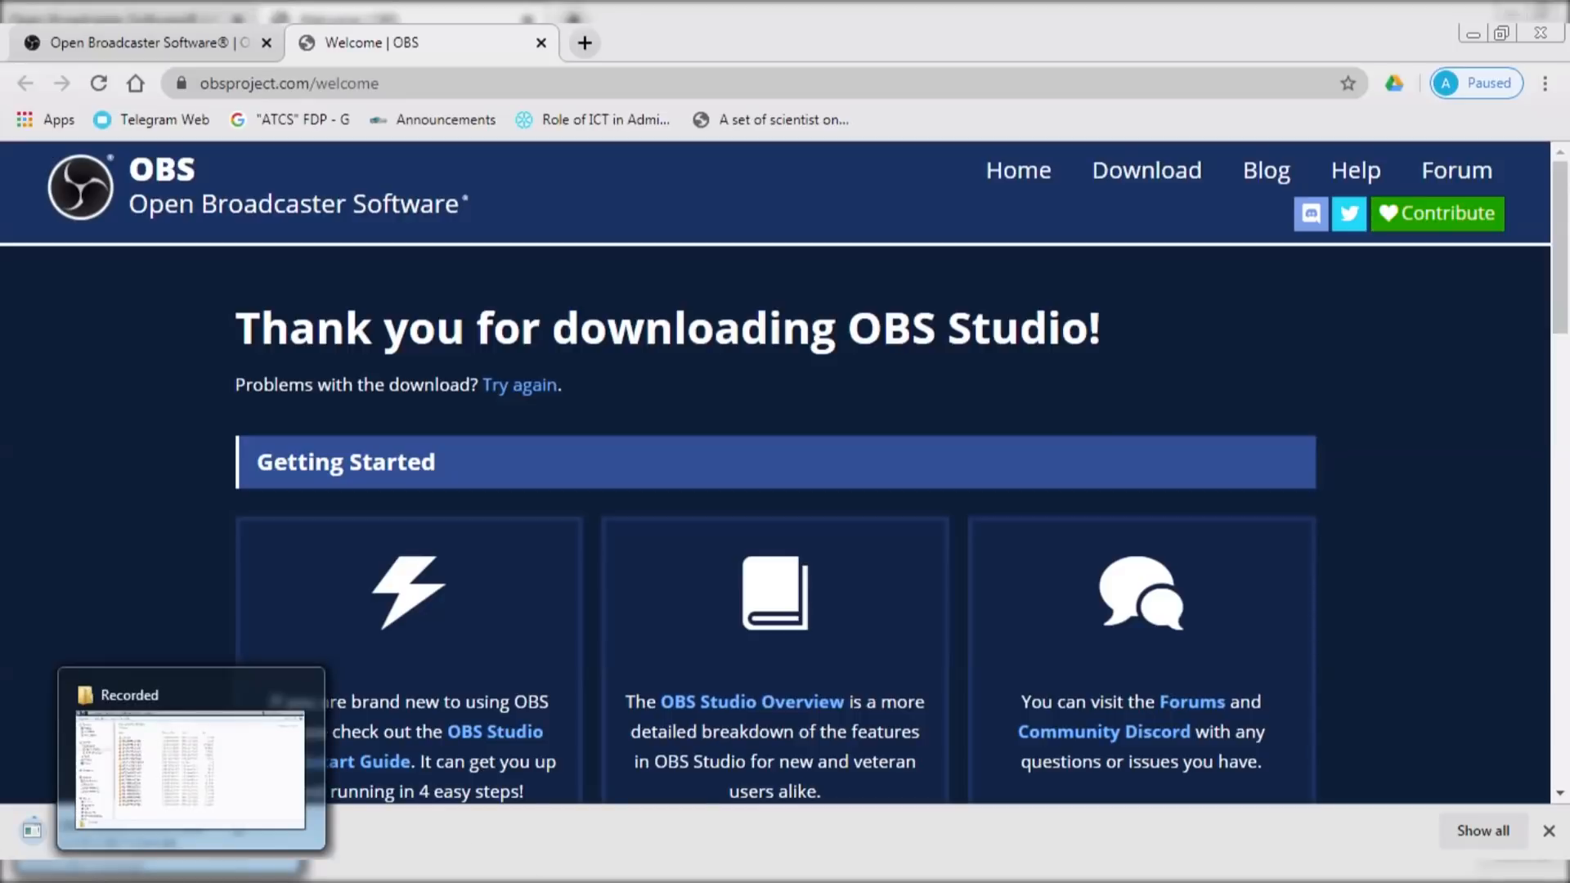
{"action": "left_click", "coordinate": [195, 785]}
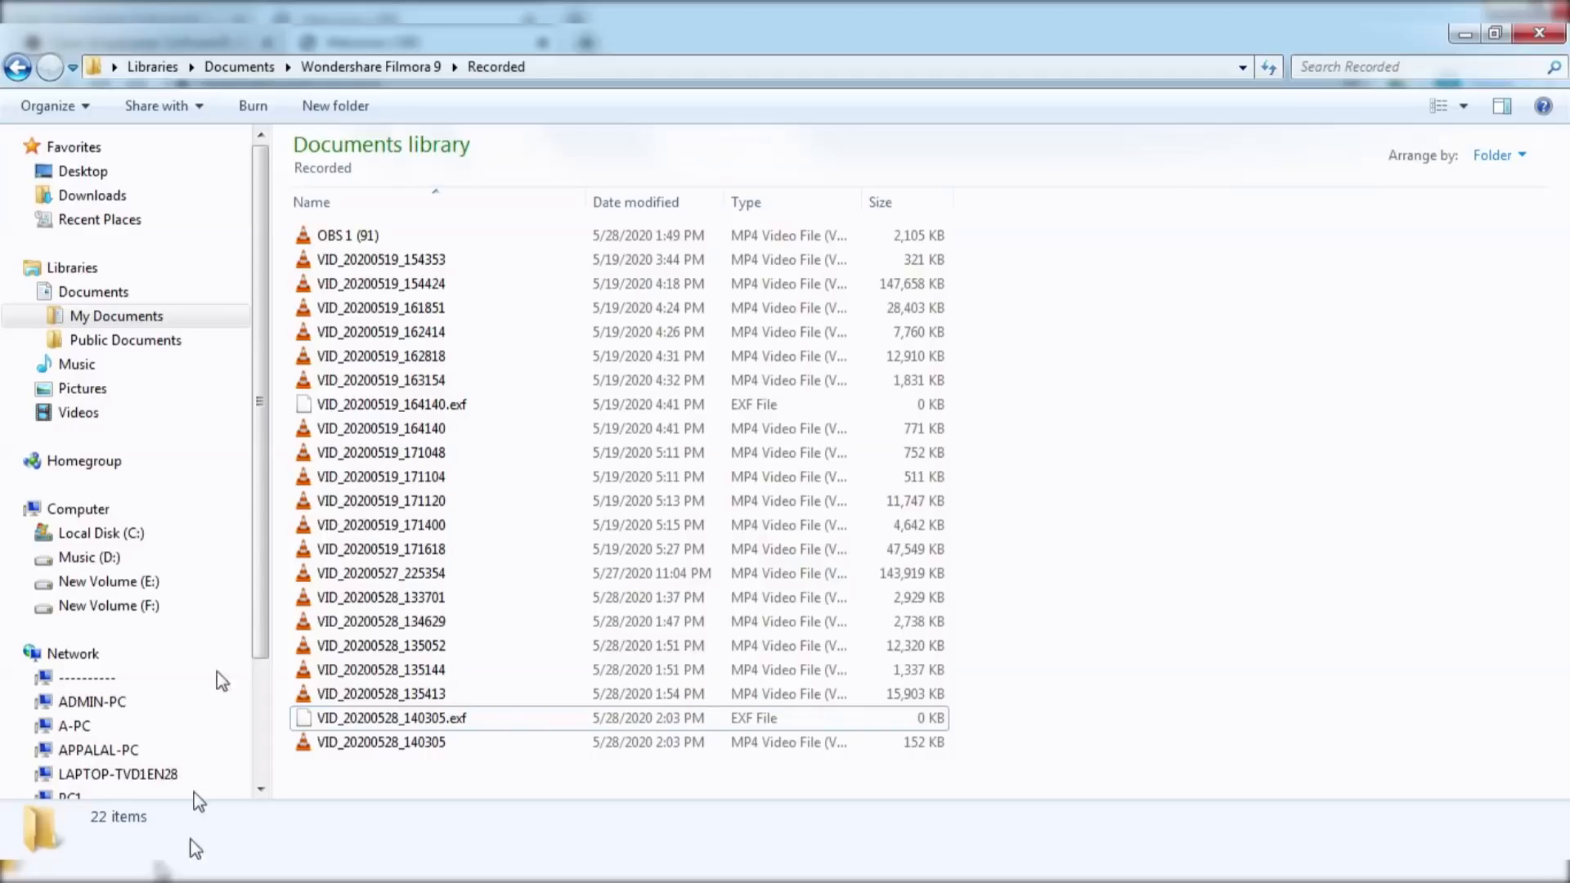
{"action": "left_click", "coordinate": [1454, 32]}
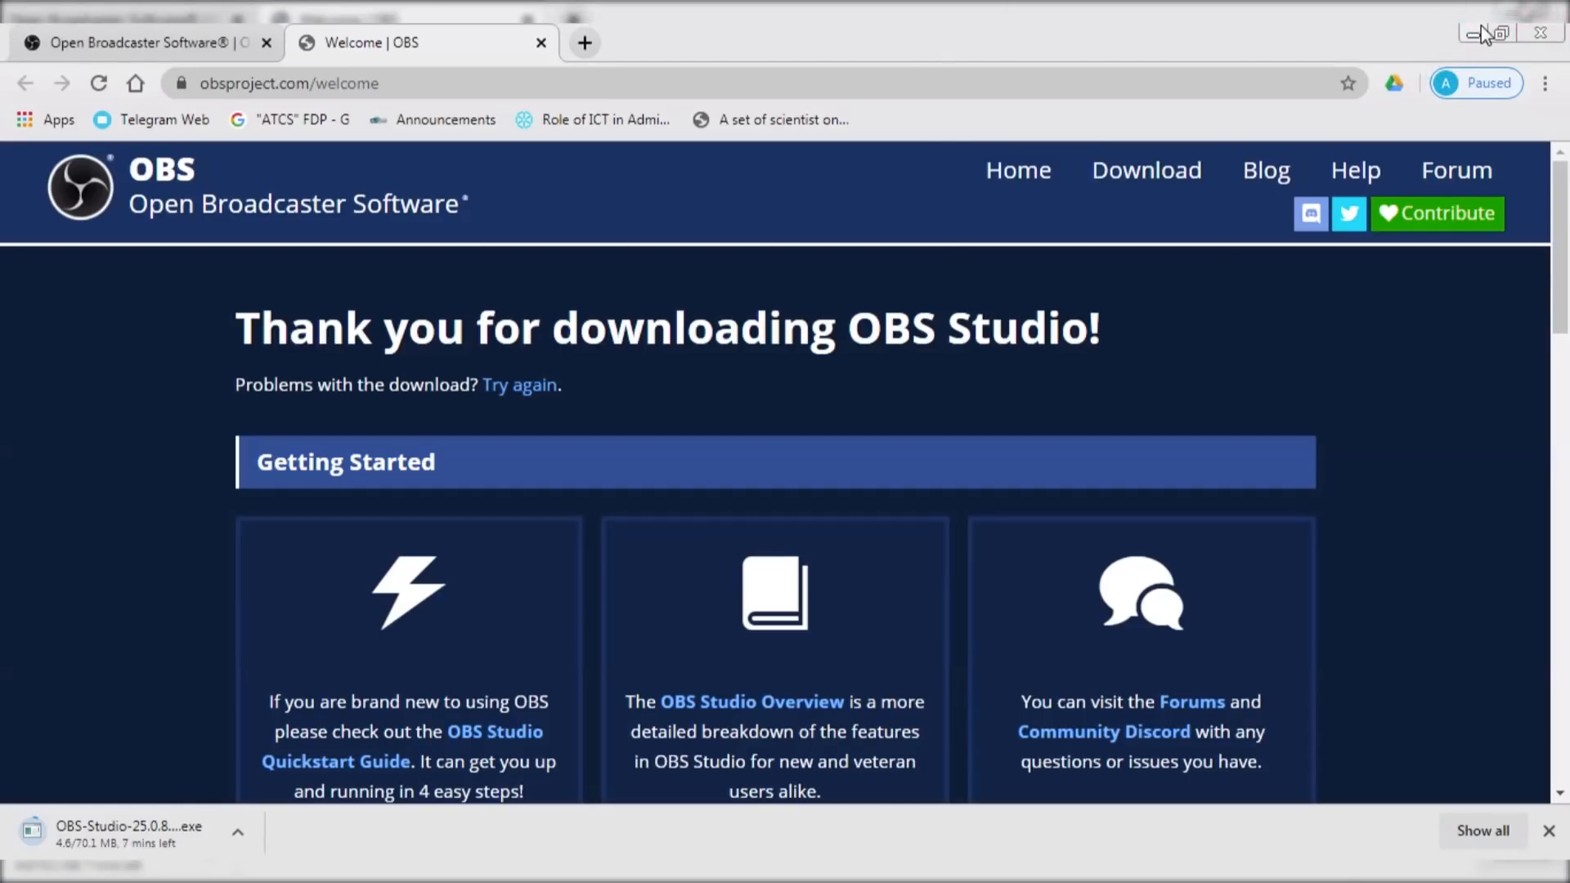
Step: Switch to the desktop's Download folder and launch the OBS-Studio-25.0.8-Full-Installer-x64 setup
{"action": "left_click", "coordinate": [1480, 29]}
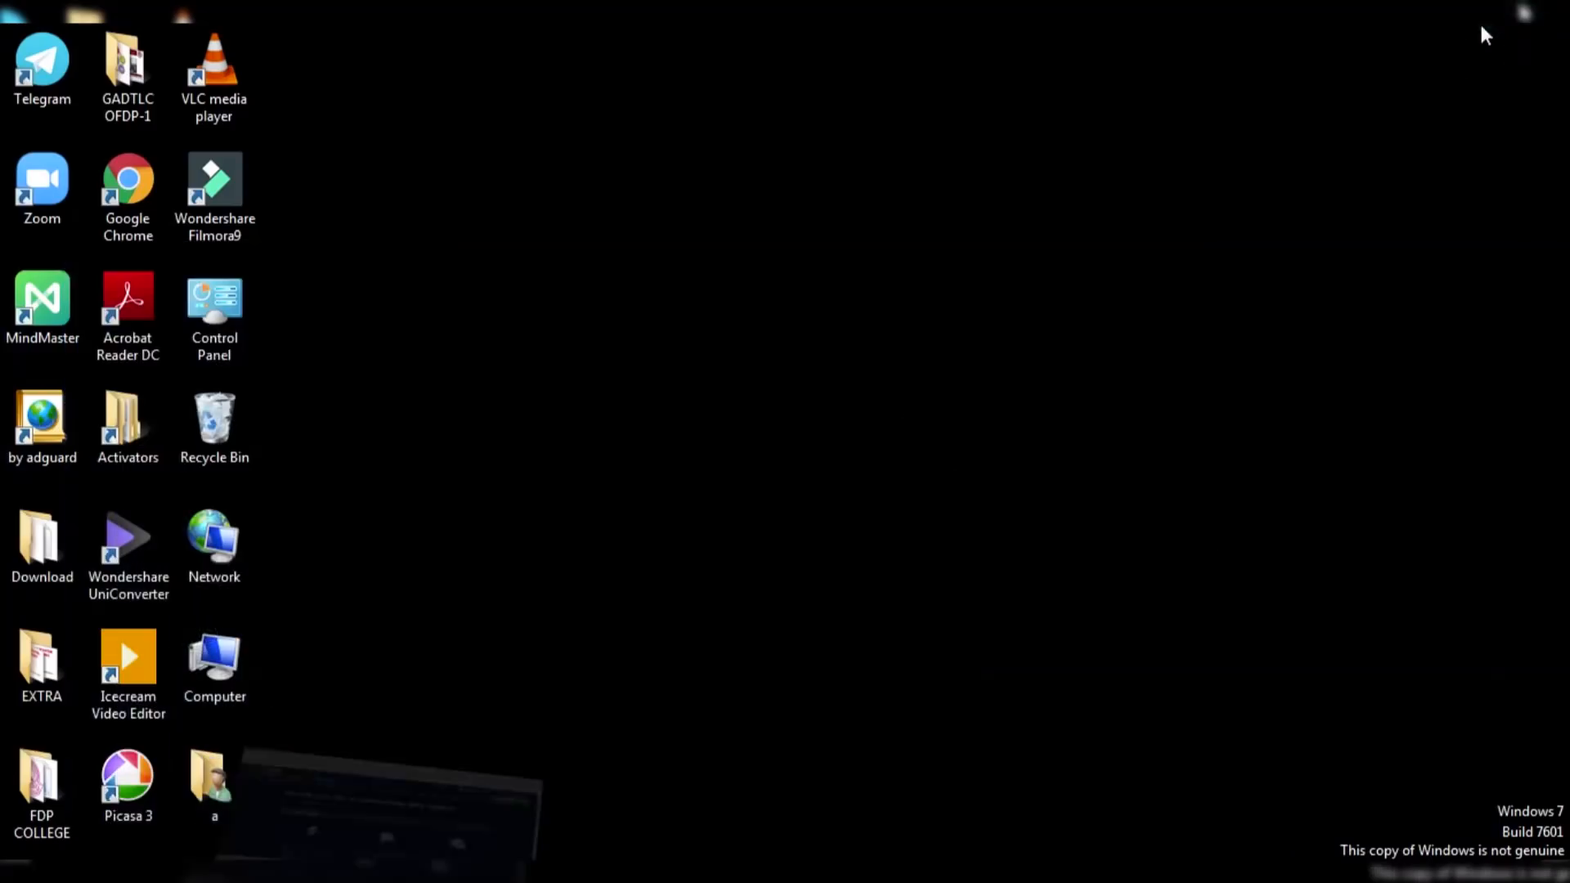
{"action": "double_click", "coordinate": [41, 552]}
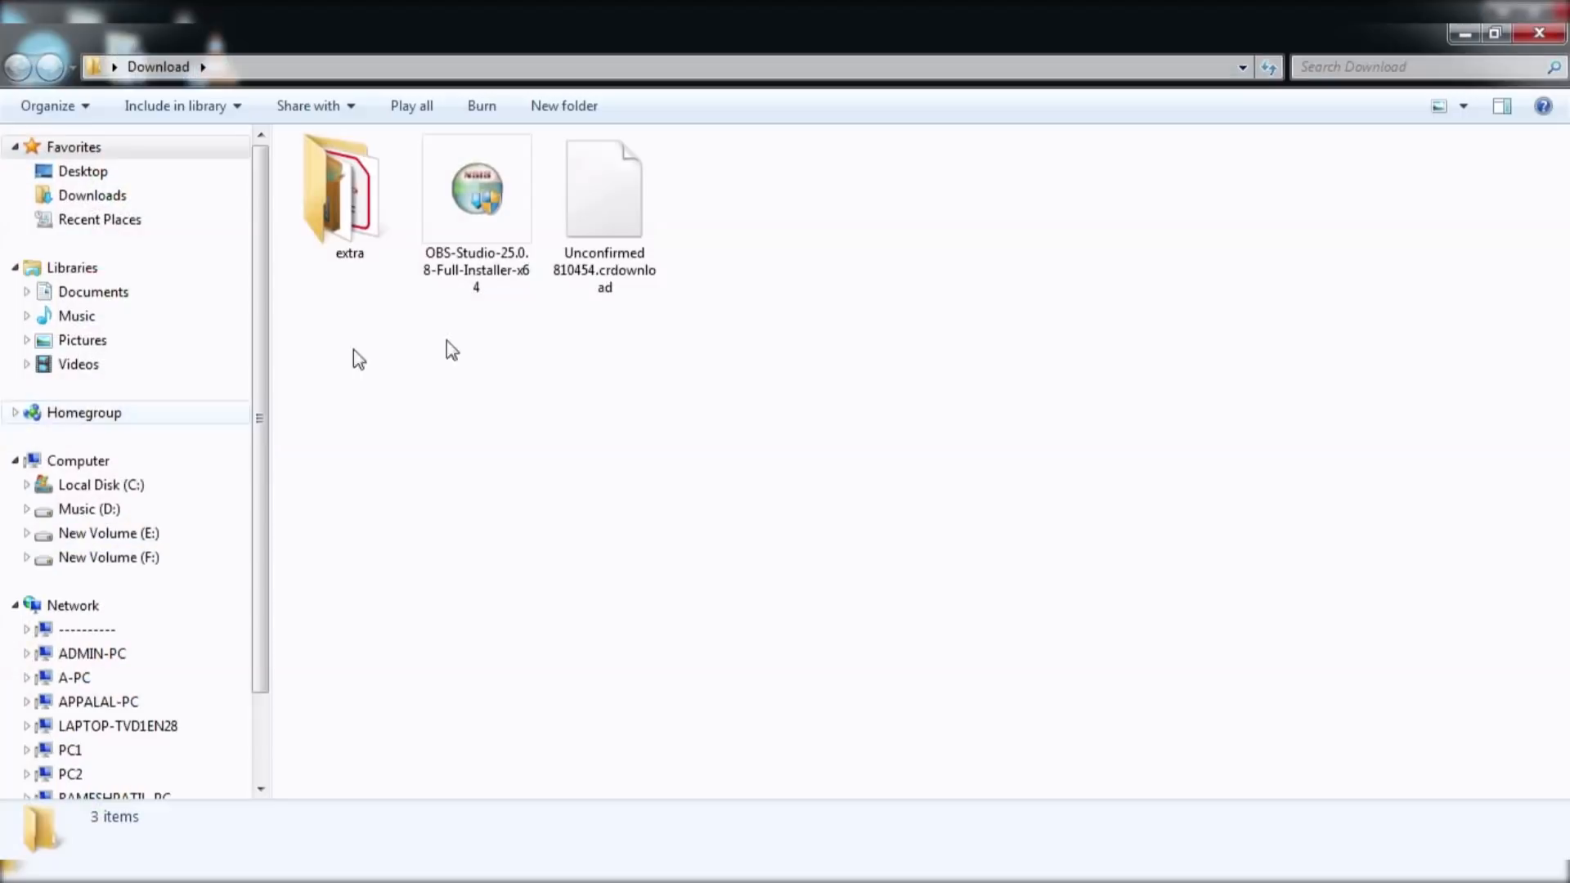
{"action": "double_click", "coordinate": [466, 239]}
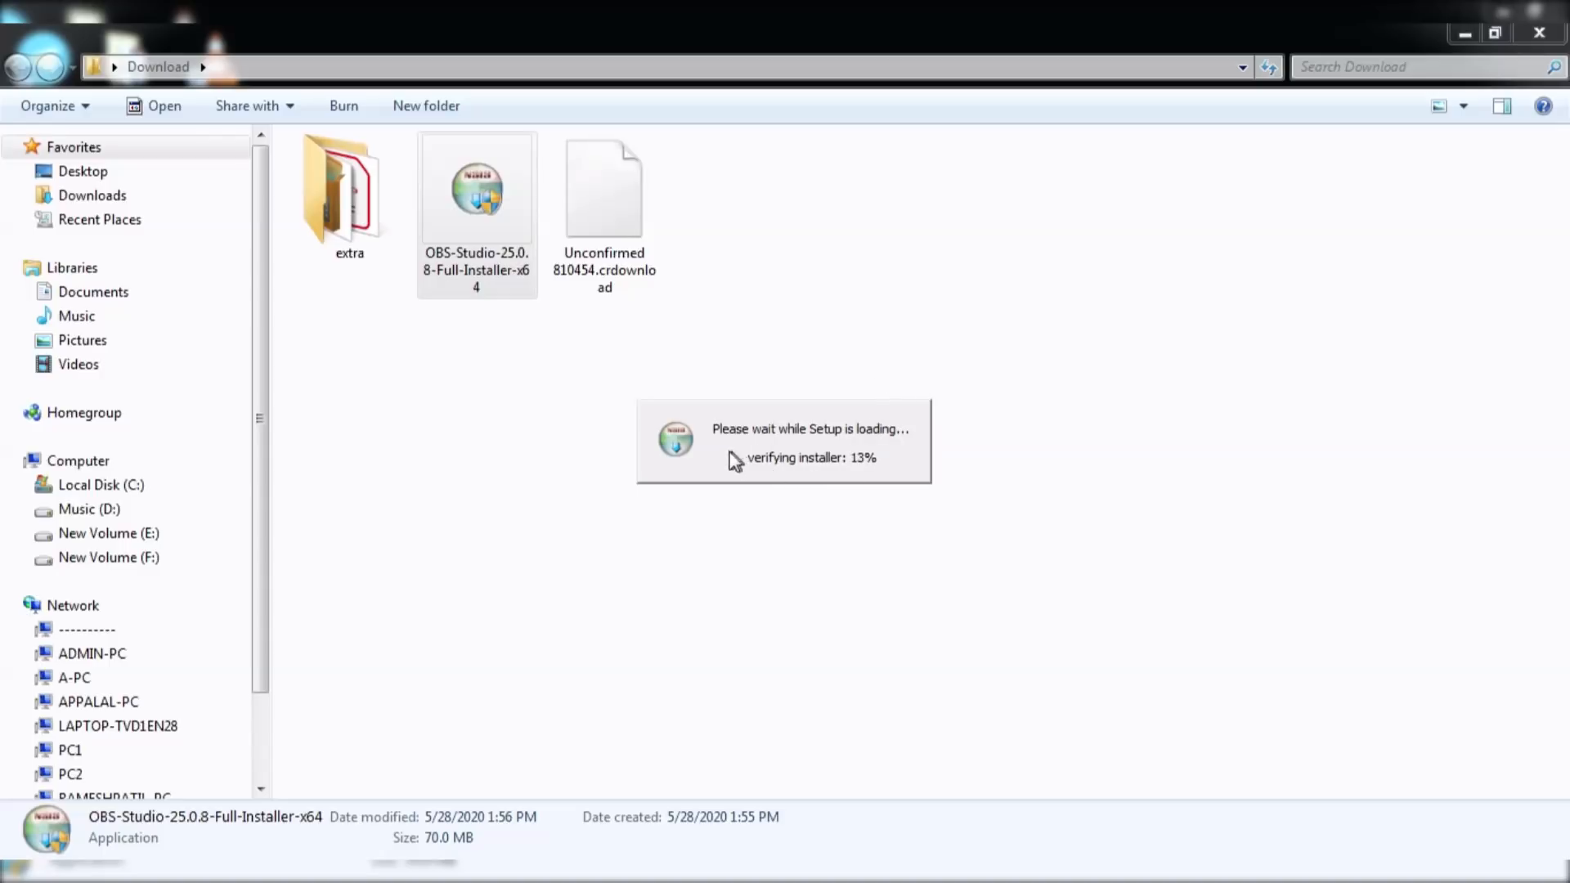
{"action": "right_click", "coordinate": [948, 293]}
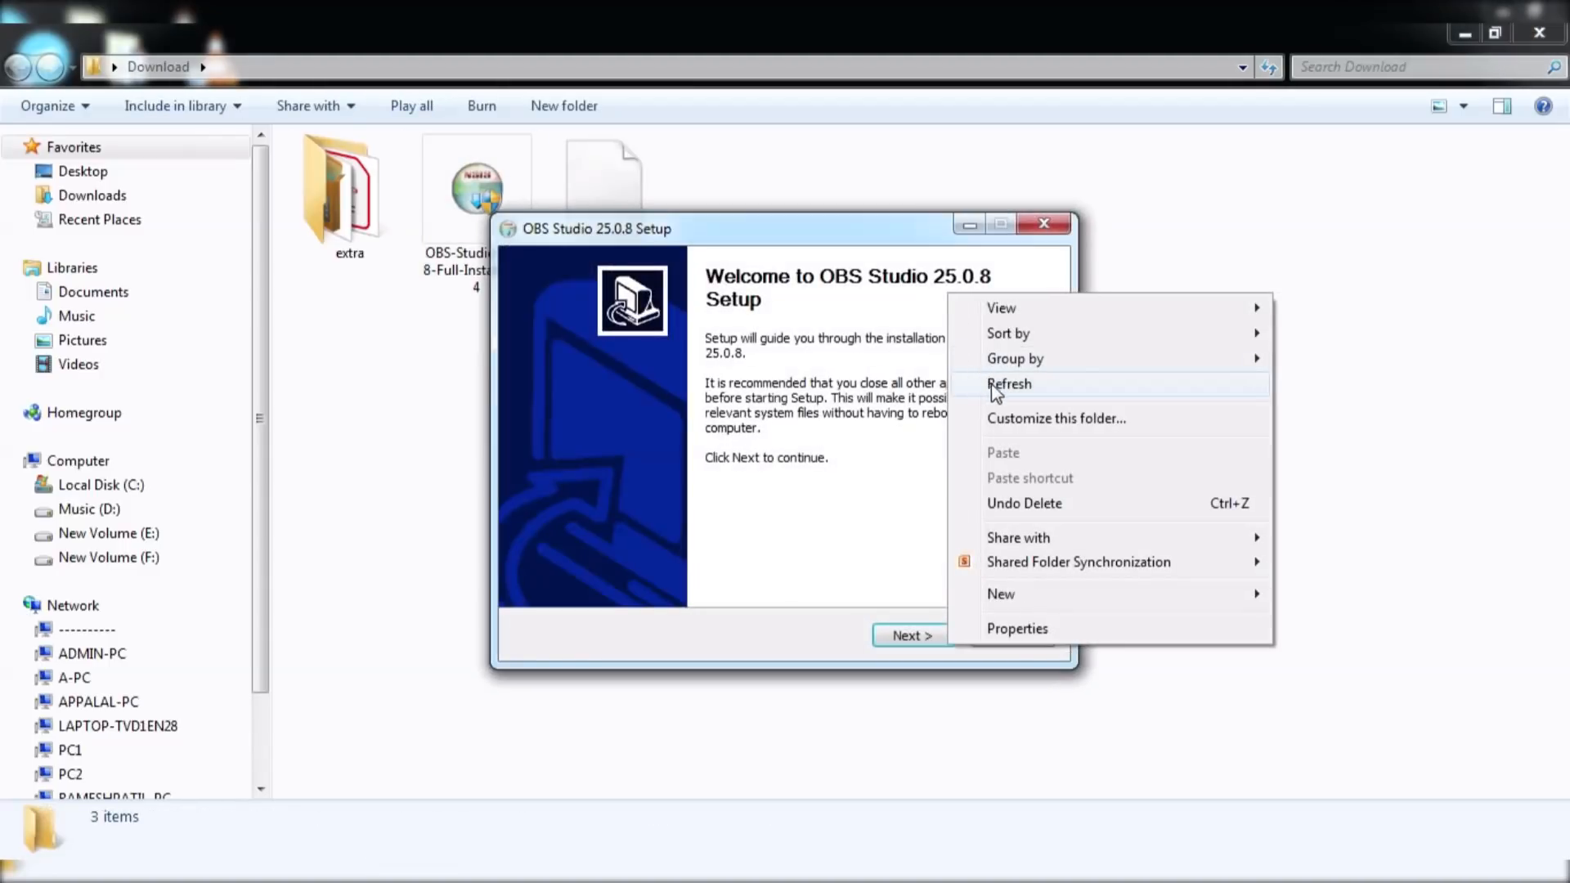
{"action": "left_click", "coordinate": [995, 391]}
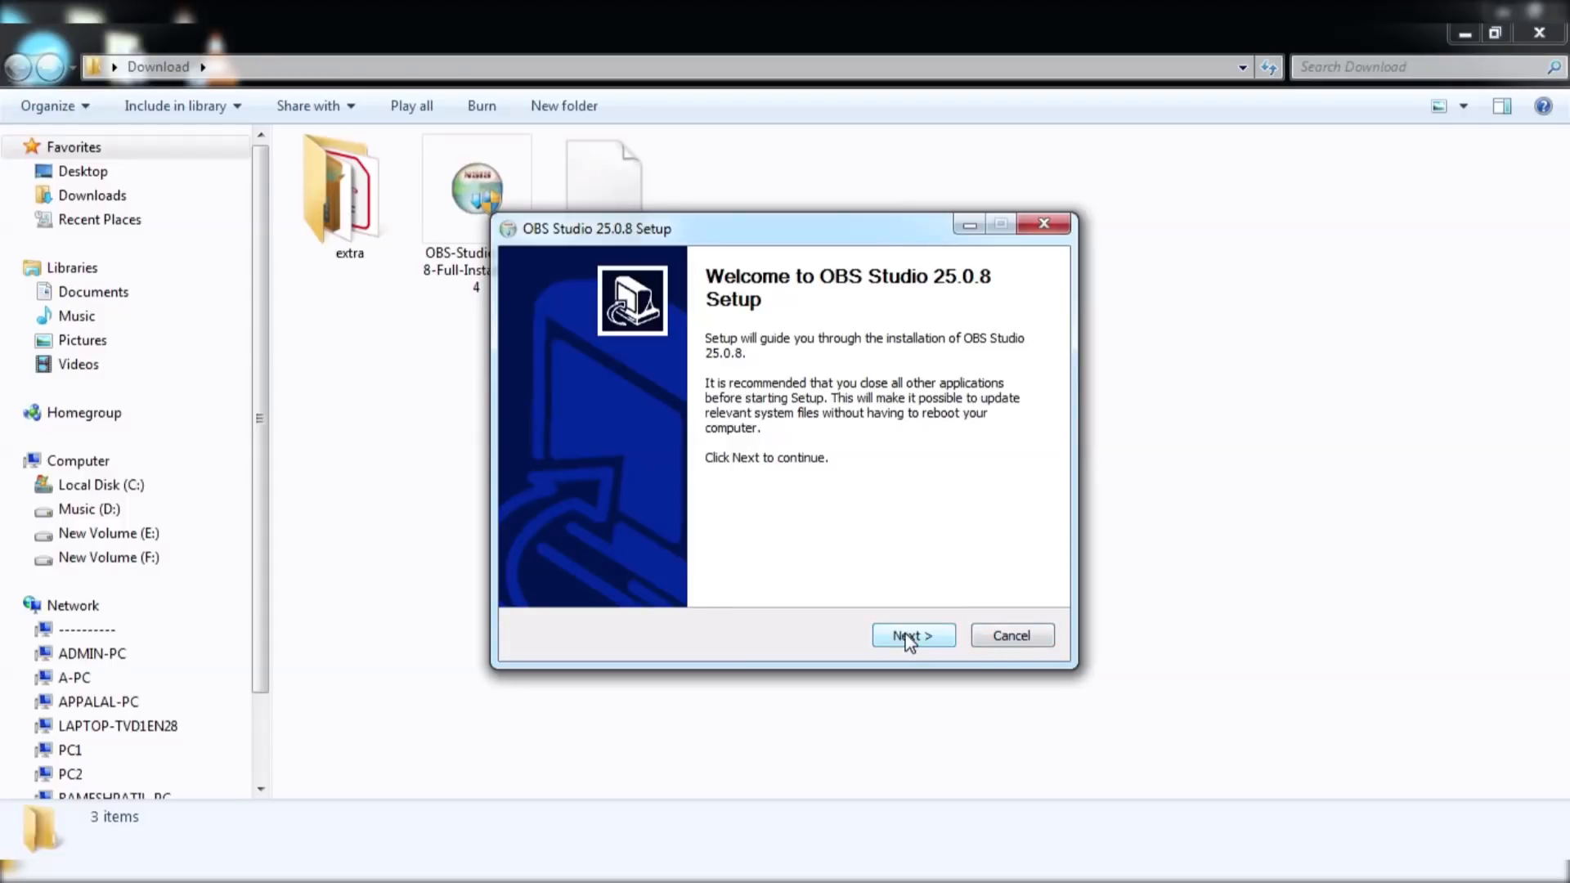
Step: Accept the licence terms in the setup wizard and install OBS Studio into C:\Program Files\obs-studio
{"action": "left_click", "coordinate": [907, 638]}
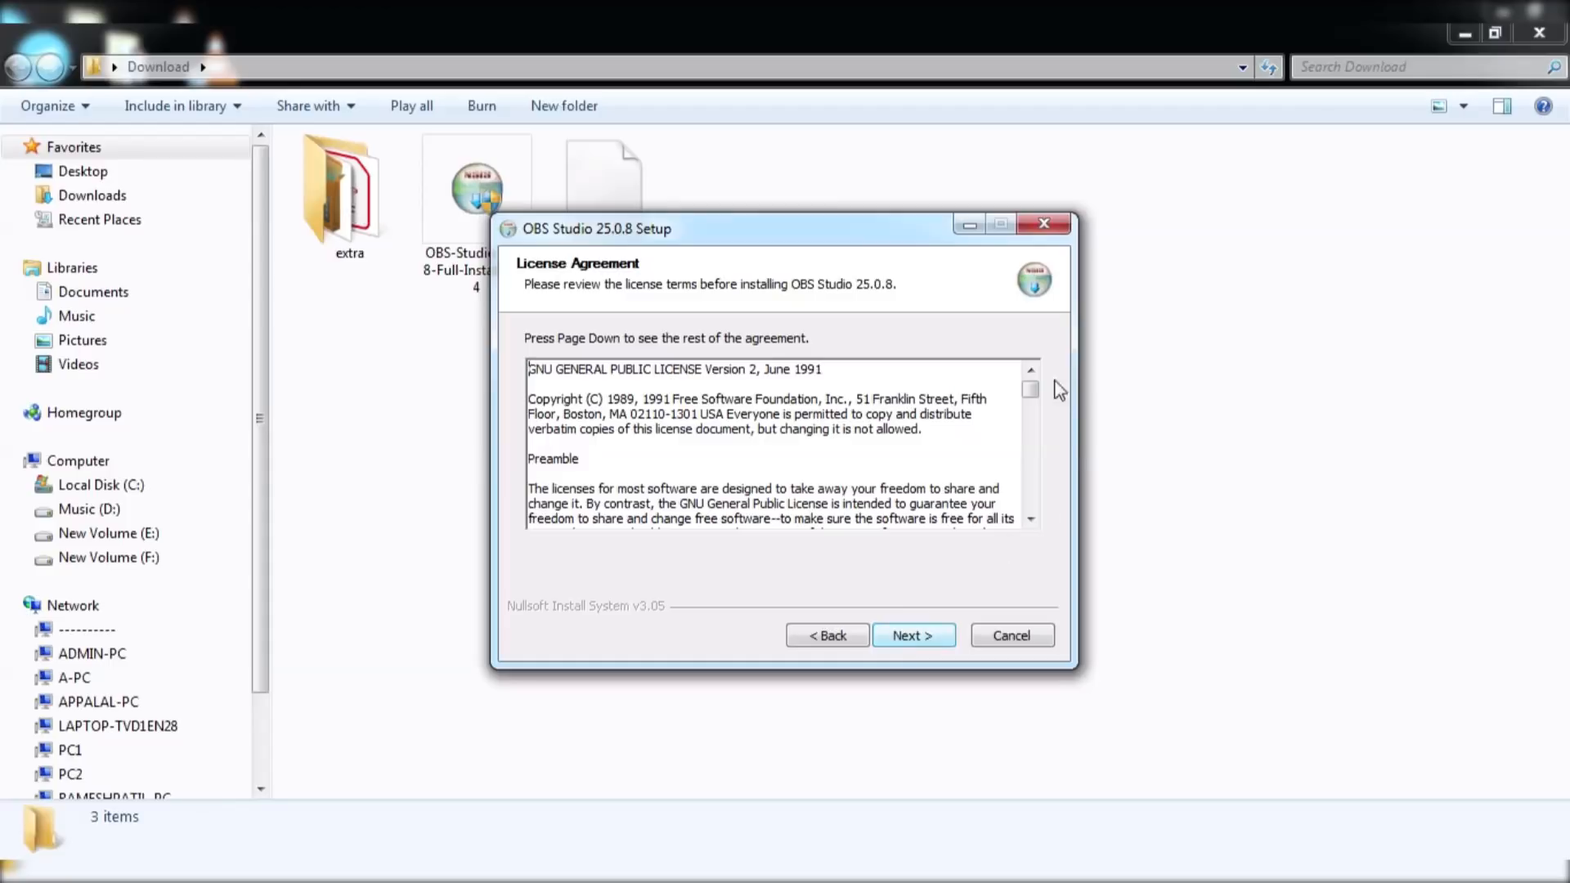
{"action": "left_click_drag", "start_coordinate": [1029, 388], "coordinate": [1030, 497]}
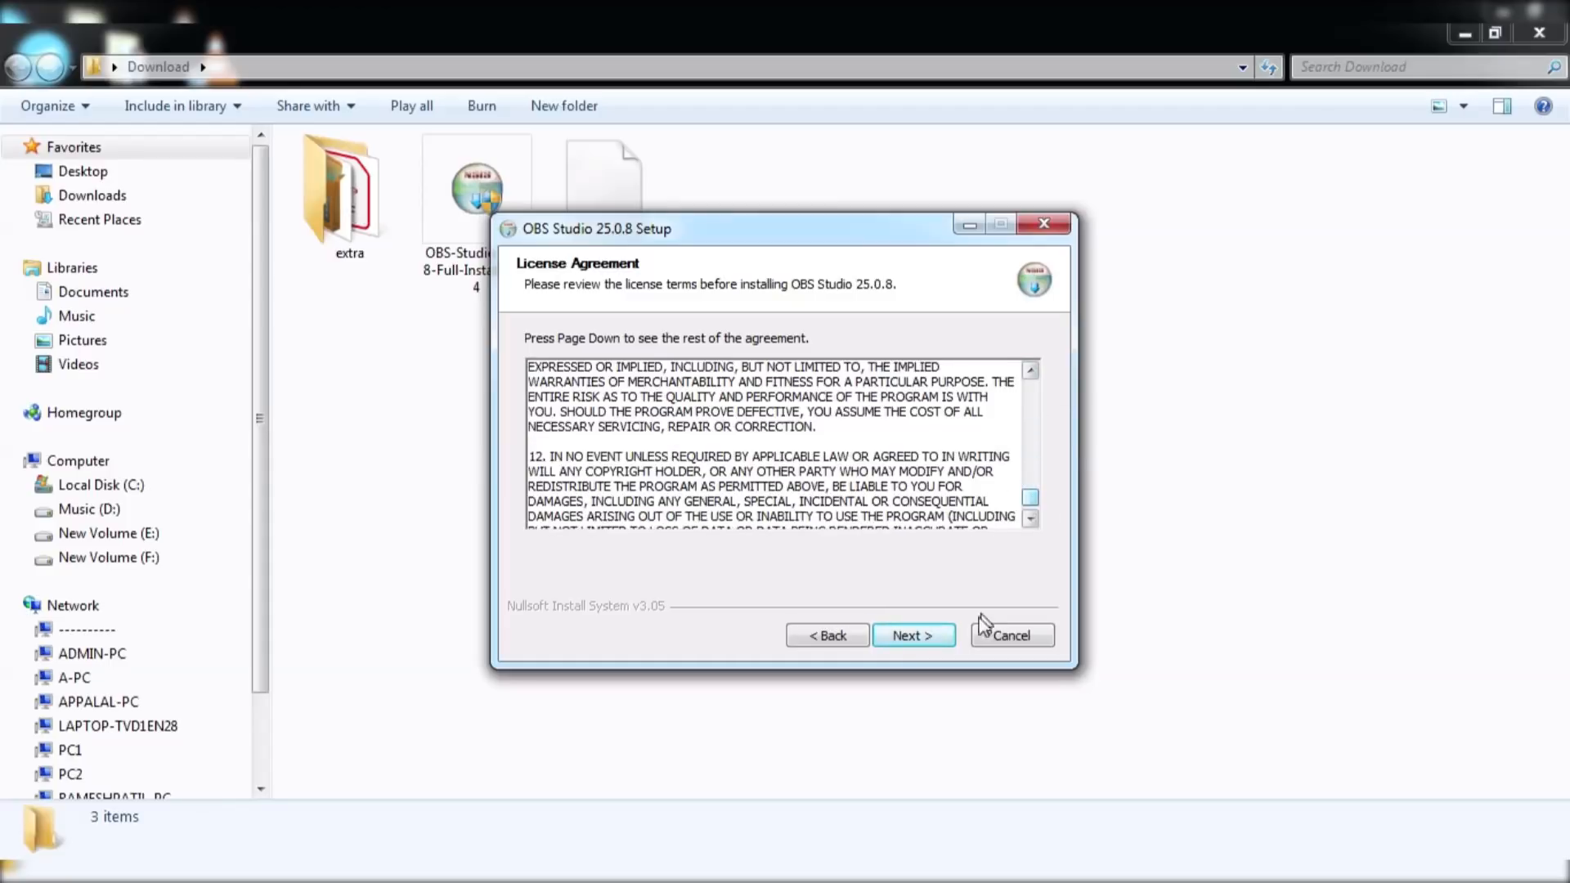
{"action": "left_click", "coordinate": [926, 638]}
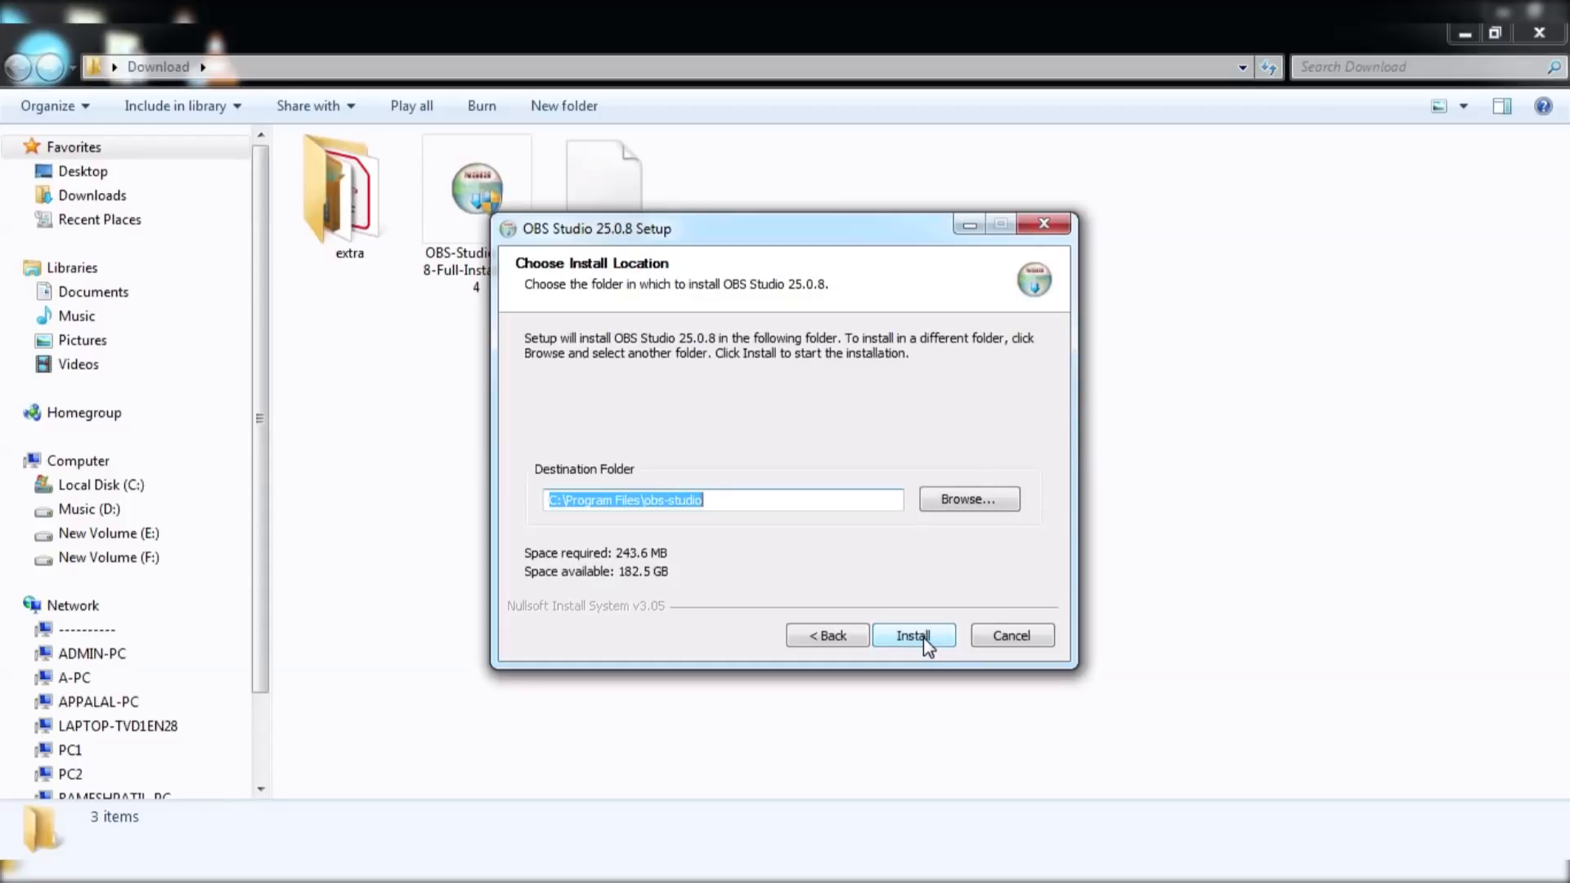
{"action": "left_click", "coordinate": [925, 638]}
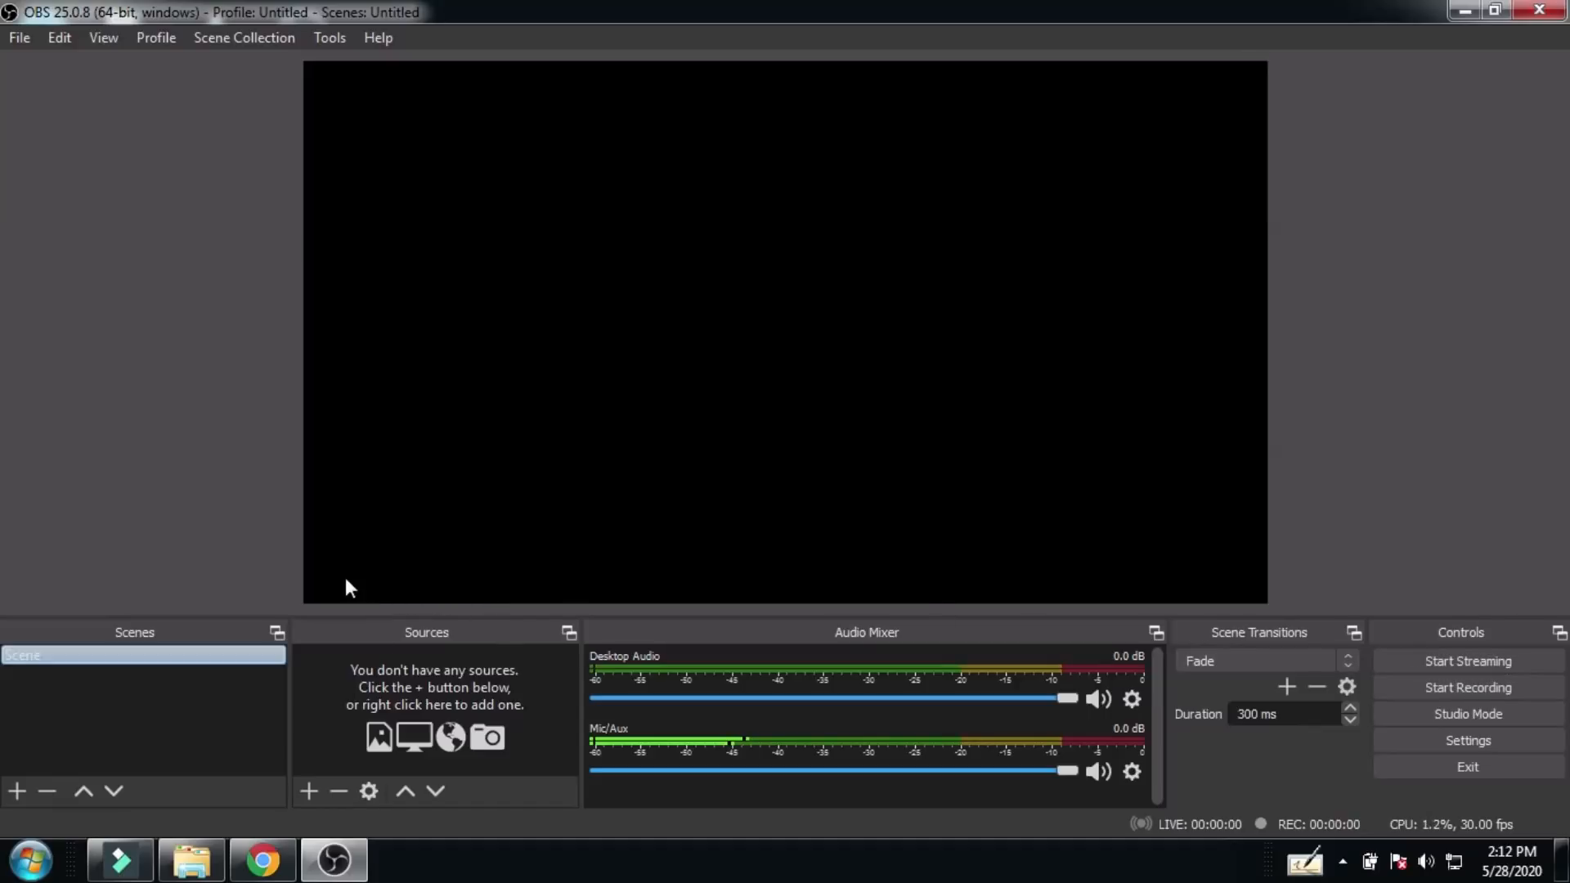
{"action": "left_click", "coordinate": [13, 39]}
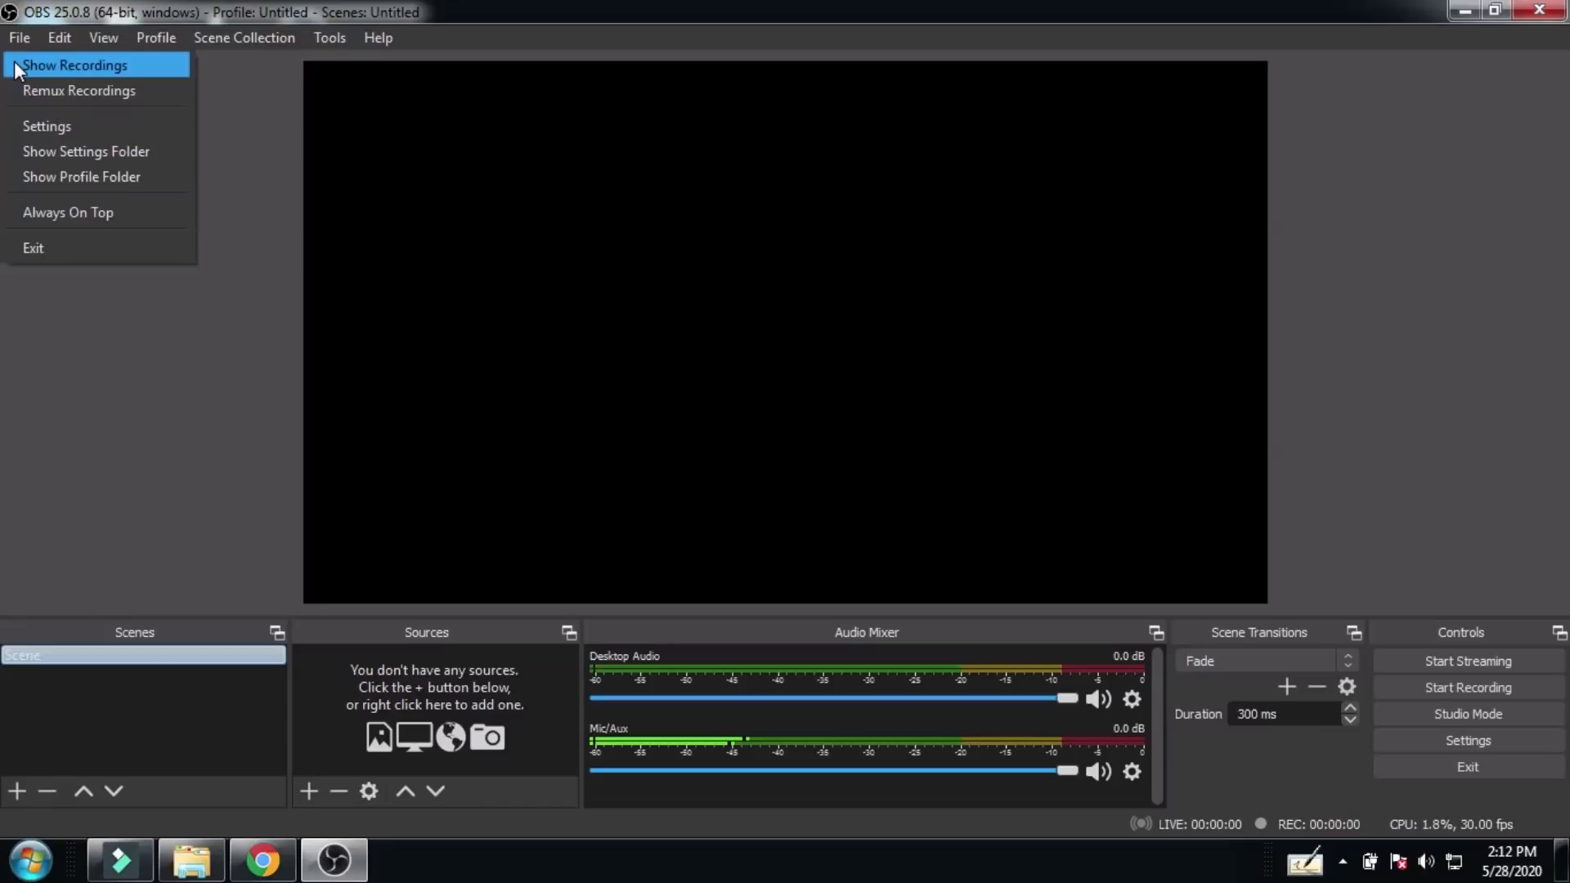
{"action": "left_click", "coordinate": [51, 410]}
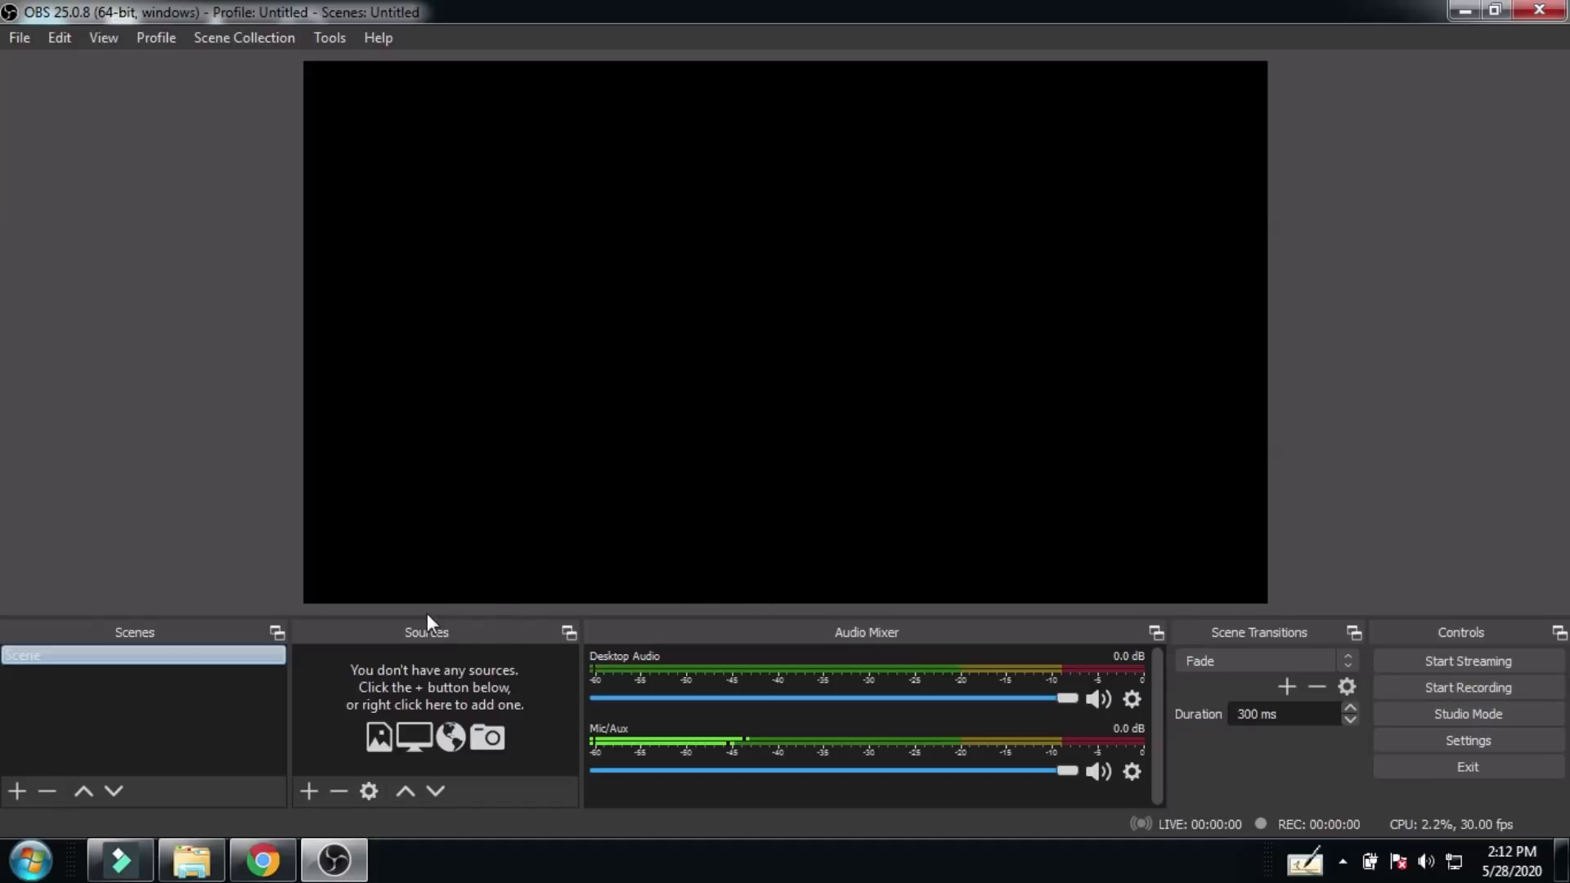
{"action": "left_click", "coordinate": [19, 38]}
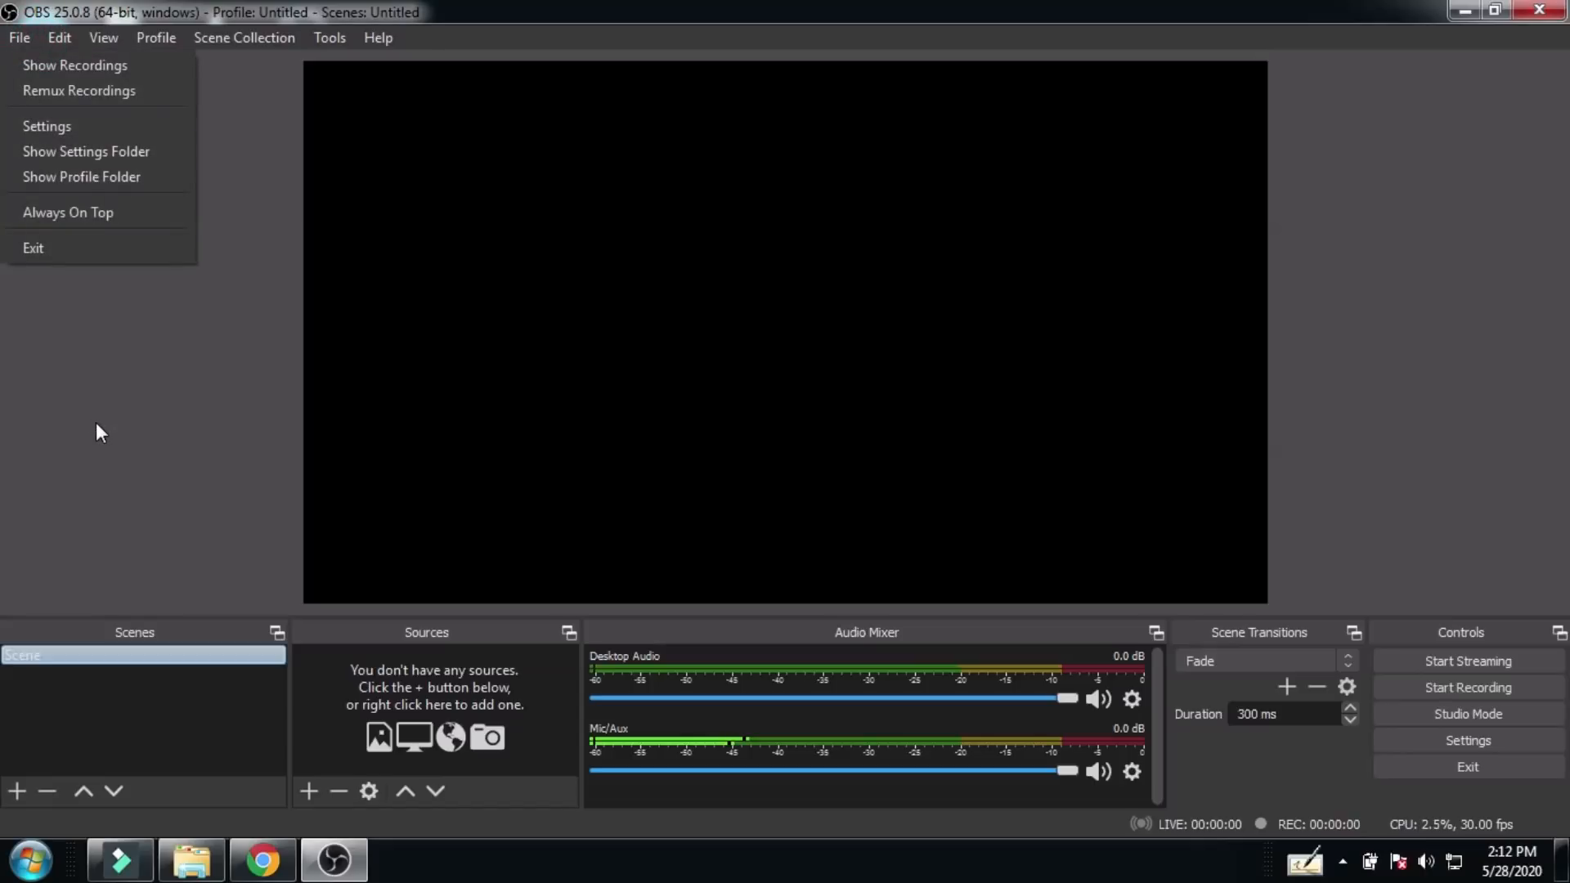
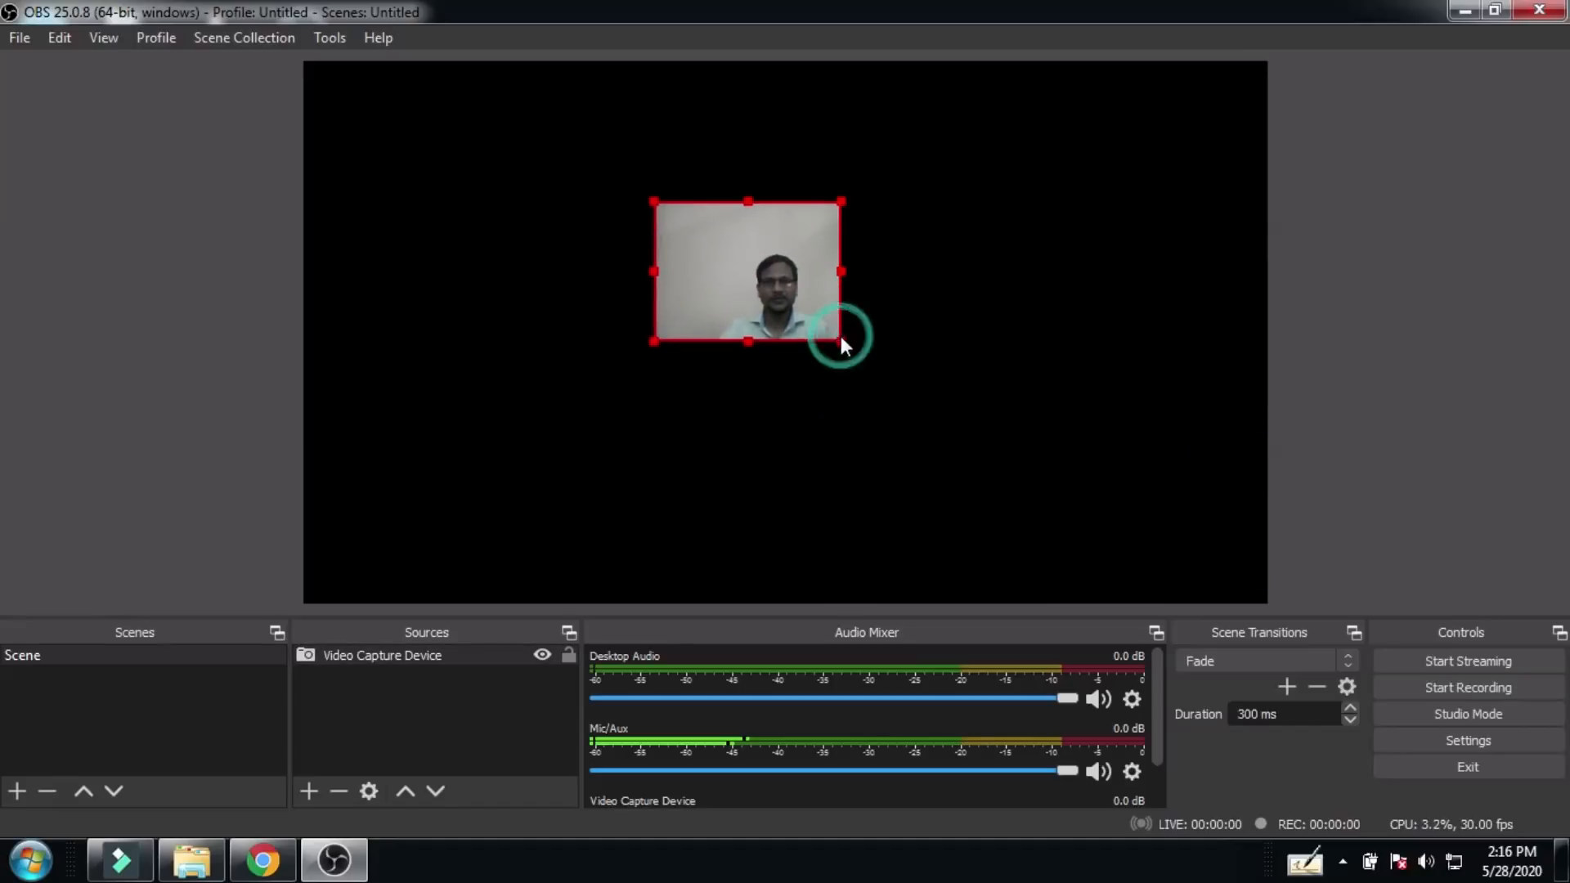
Step: Resize and reposition the Video Capture Device source so it sits small in the upper middle of the preview canvas
{"action": "left_click_drag", "start_coordinate": [841, 339], "coordinate": [962, 455]}
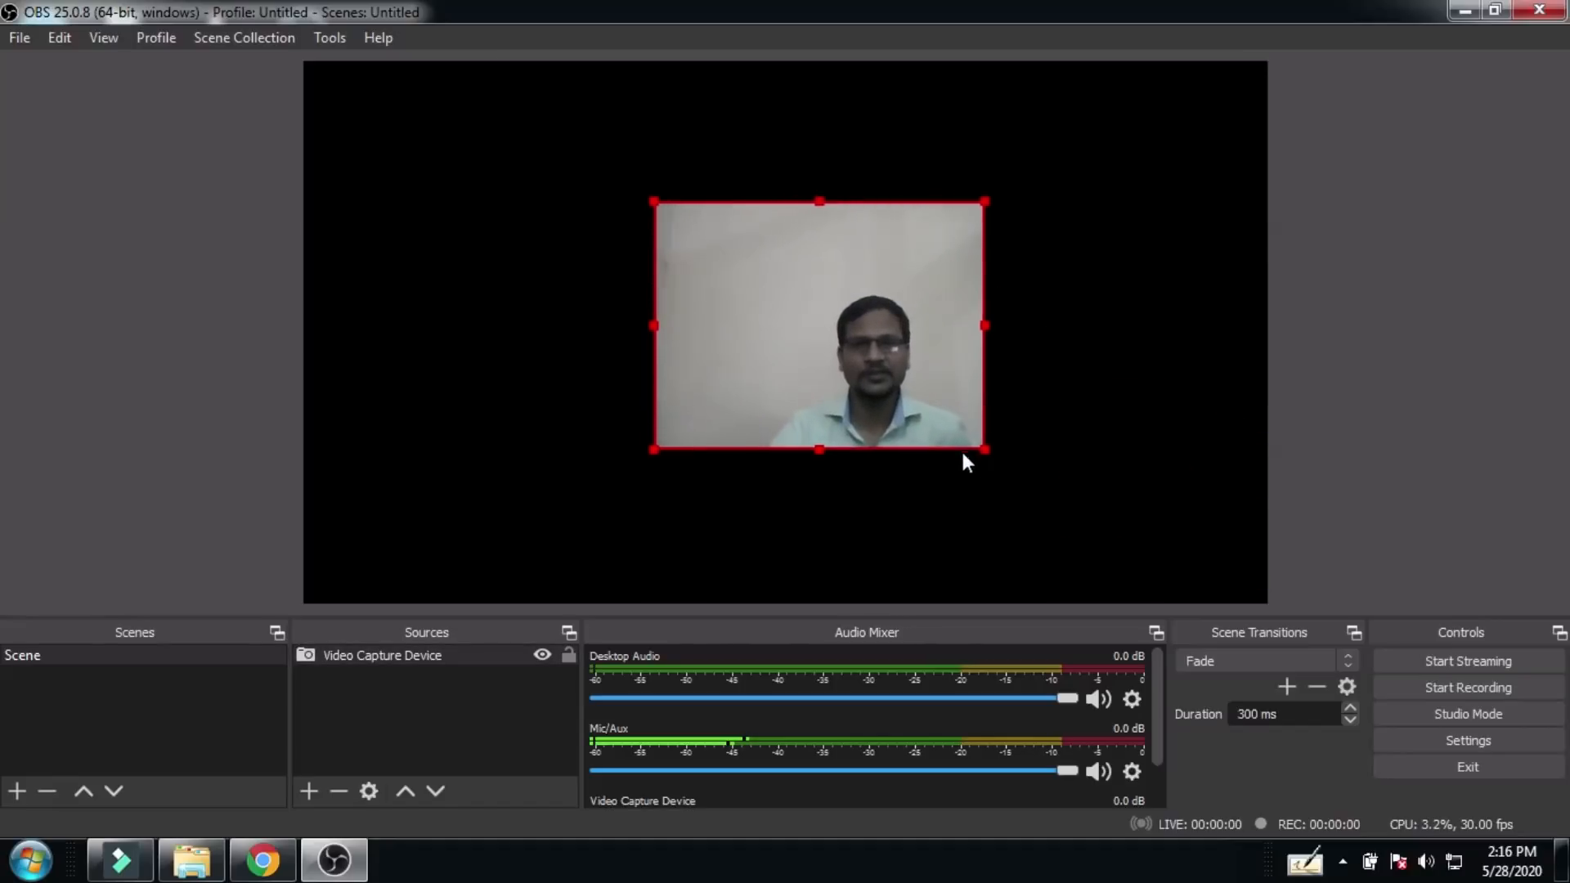
{"action": "left_click_drag", "start_coordinate": [895, 361], "coordinate": [817, 341]}
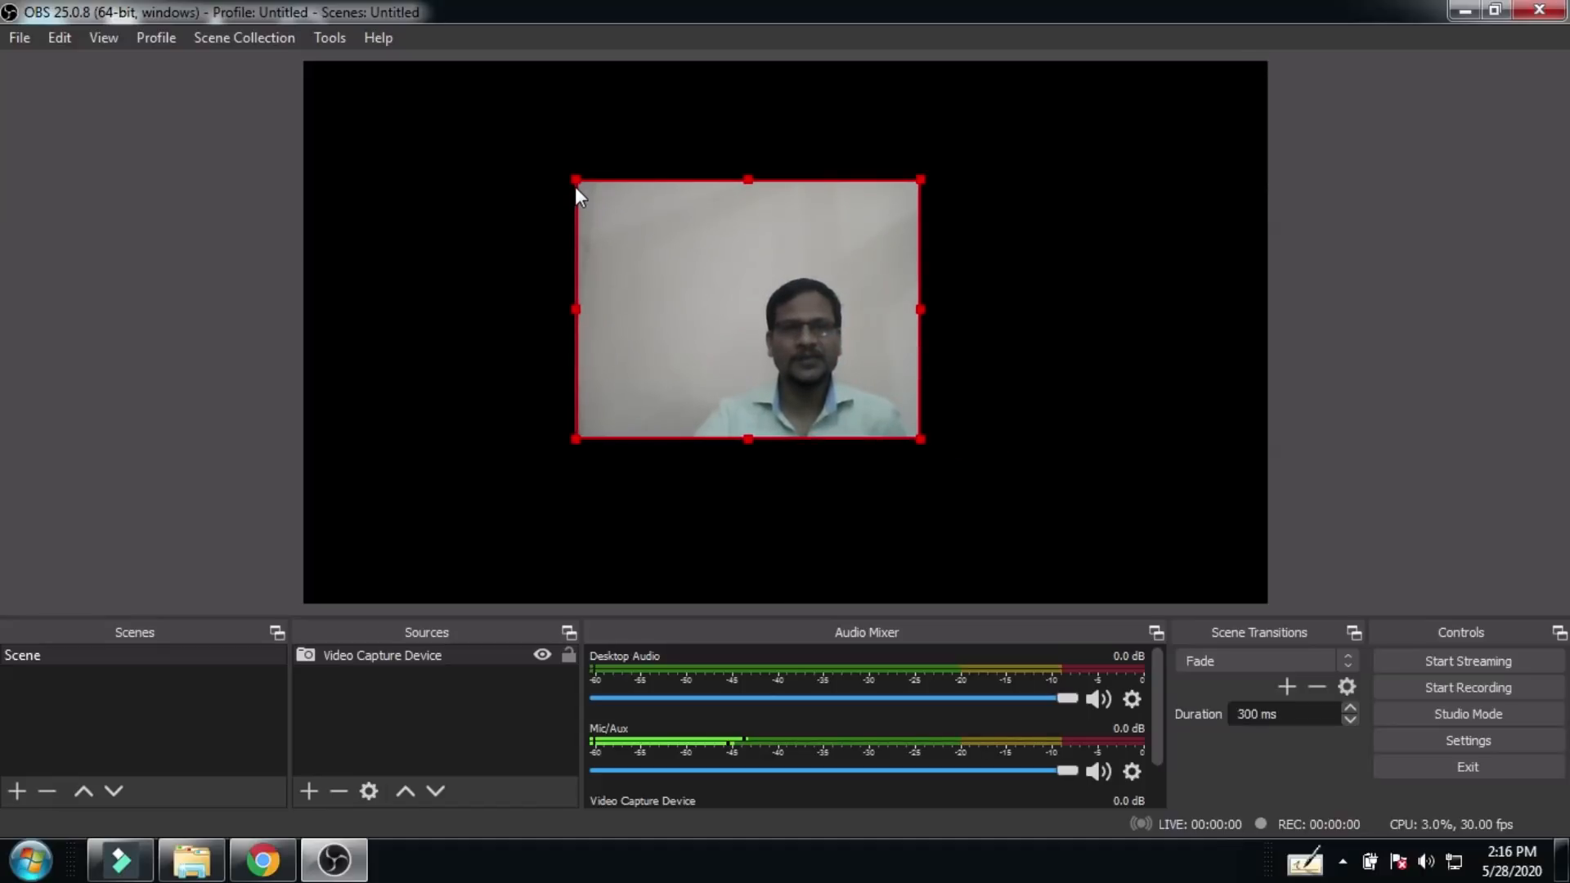
{"action": "left_click_drag", "start_coordinate": [575, 186], "coordinate": [772, 268]}
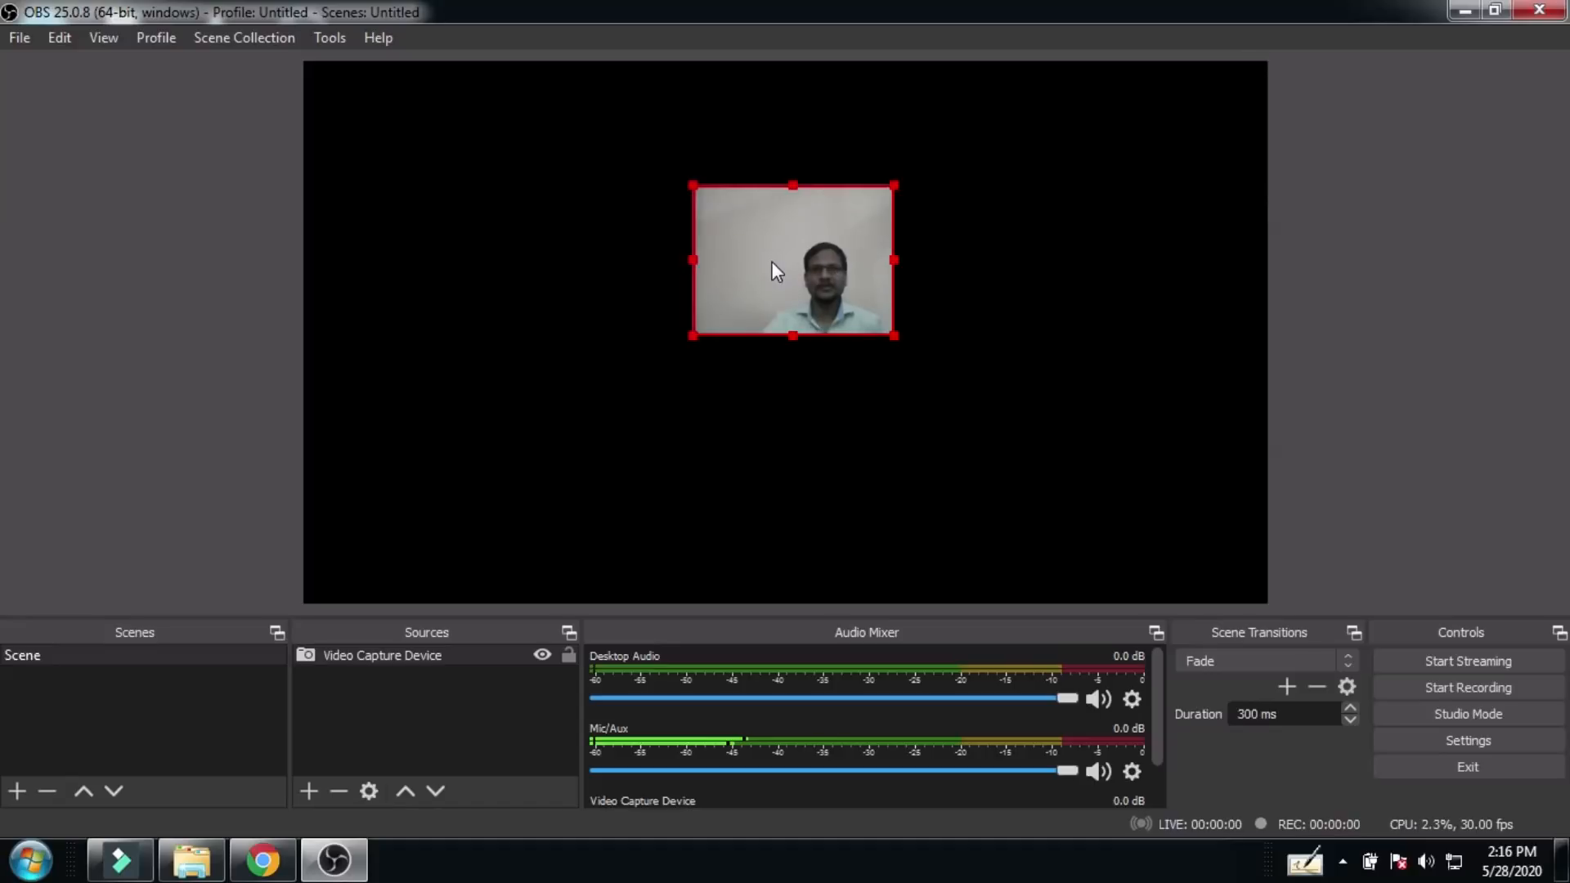
Step: Rotate the Video Capture Device source 90 degrees clockwise with the Transform options
{"action": "right_click", "coordinate": [772, 263]}
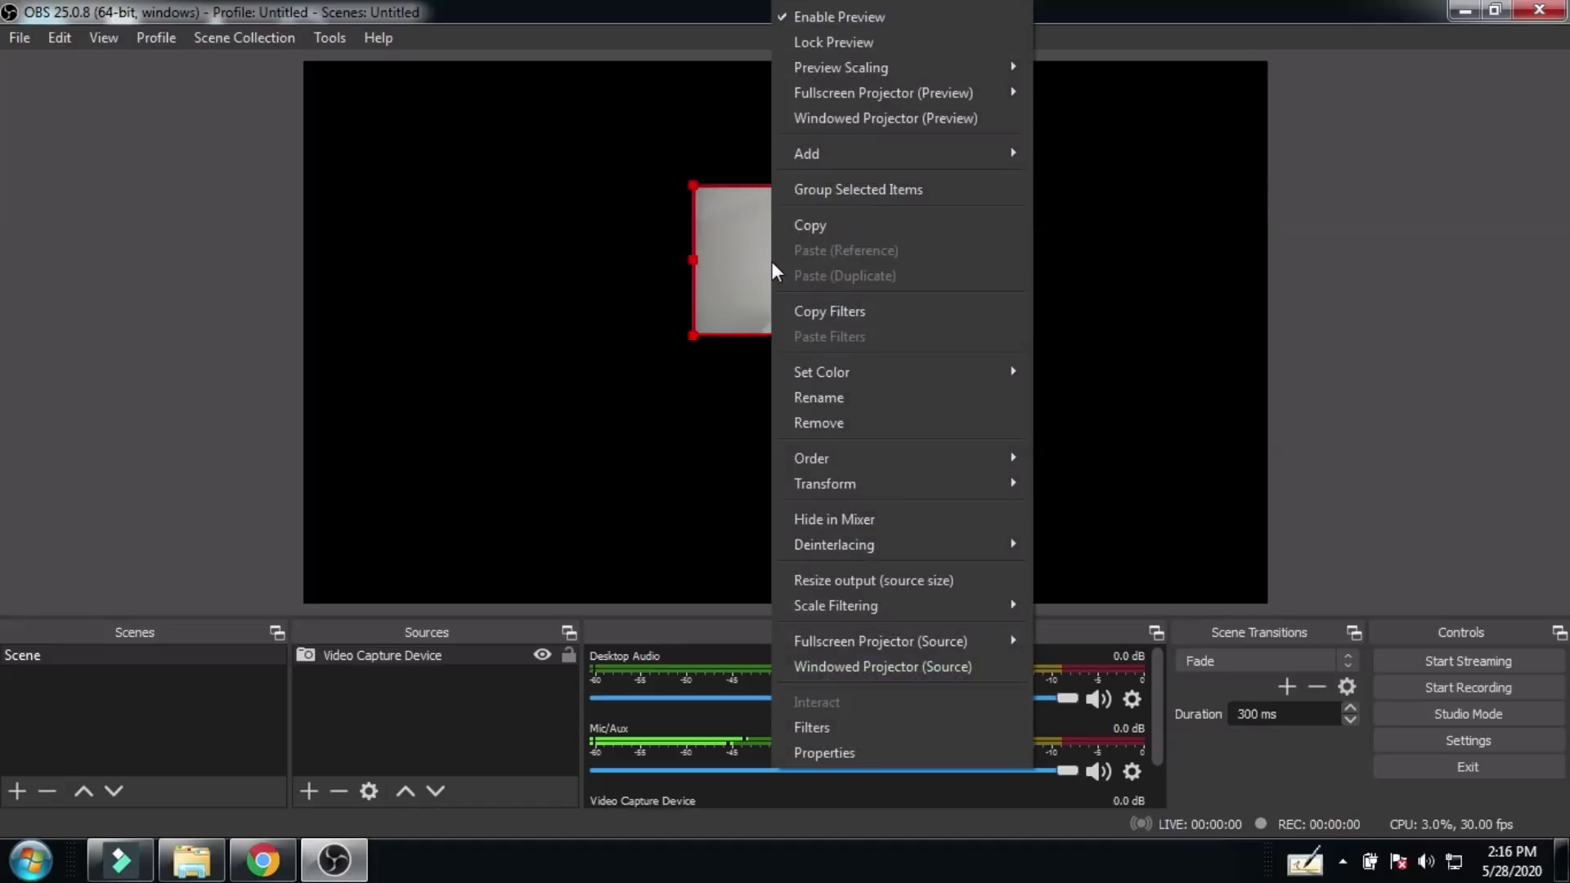
{"action": "mouse_move", "coordinate": [845, 493]}
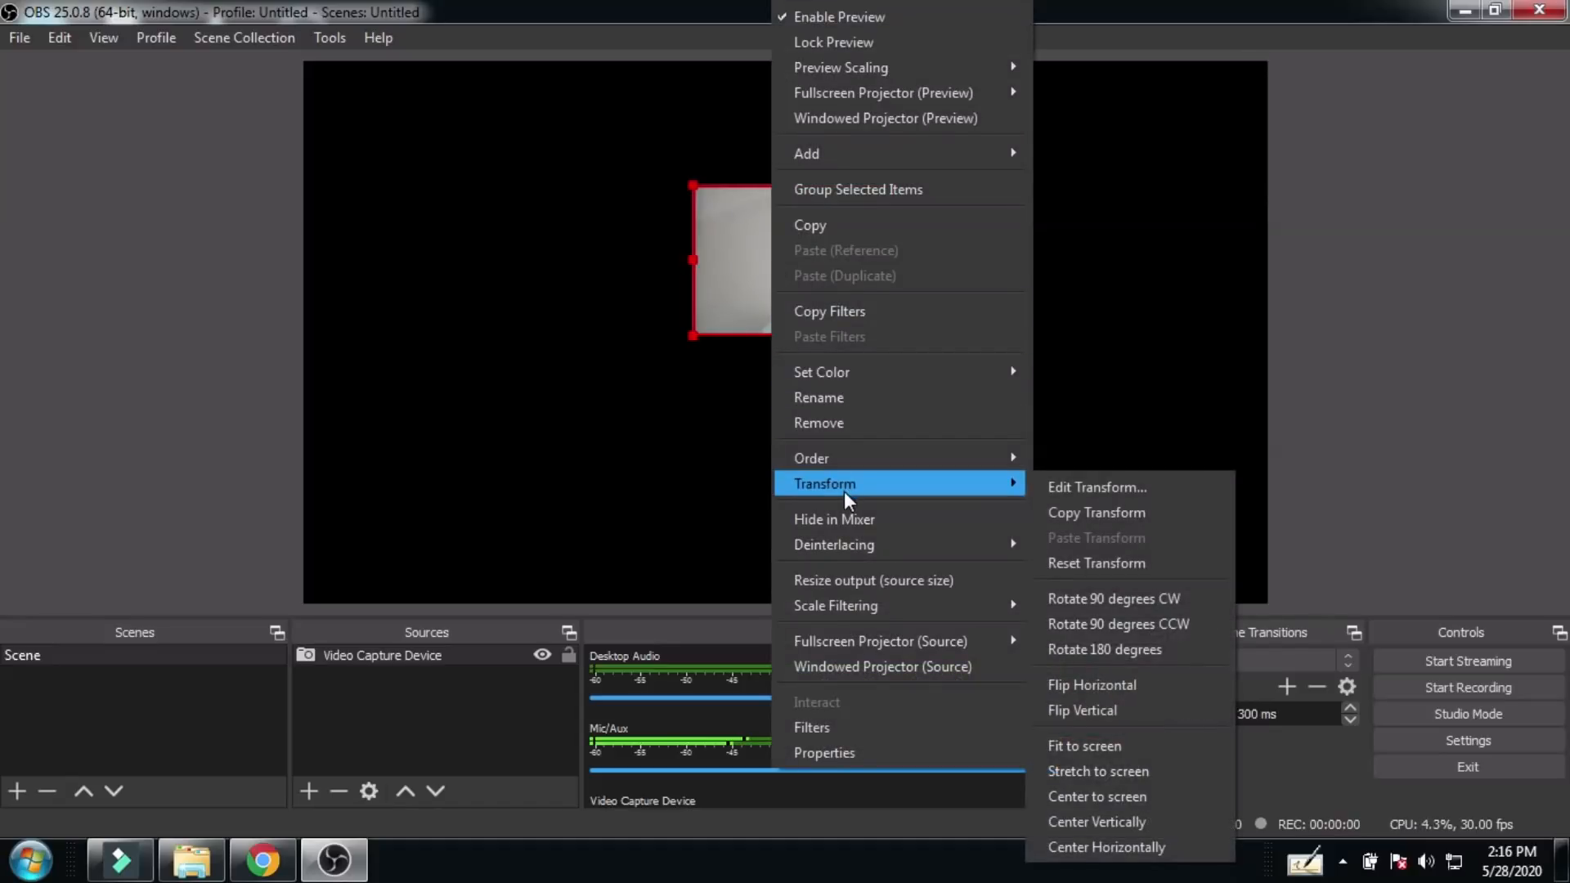
{"action": "left_click", "coordinate": [1131, 600]}
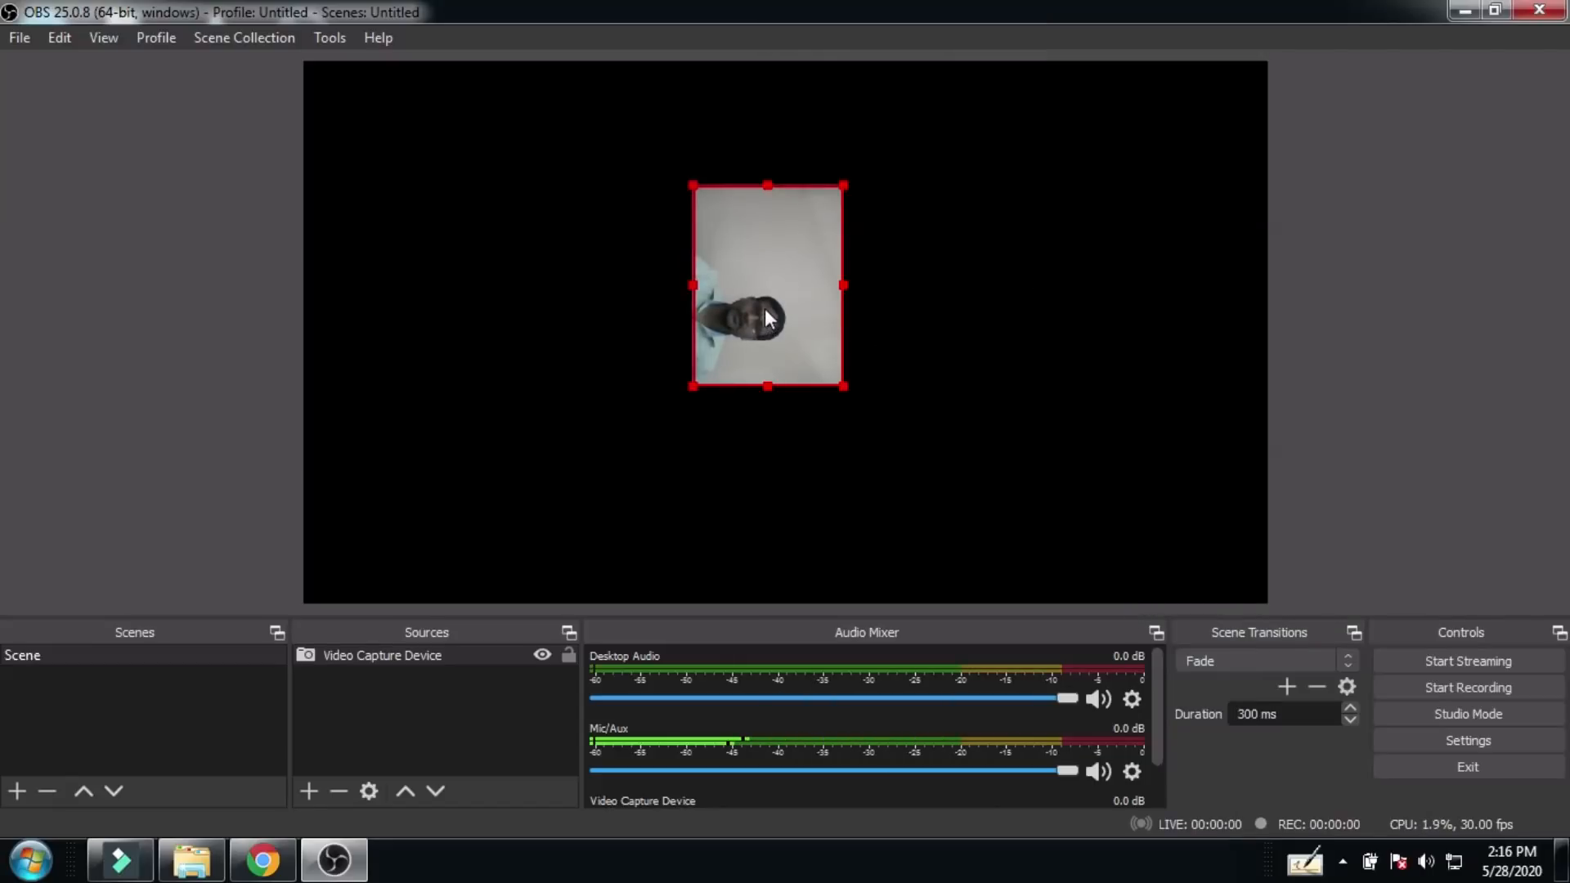
Step: Rotate the Video Capture Device source 90 degrees counter-clockwise with the Transform options
{"action": "right_click", "coordinate": [770, 267]}
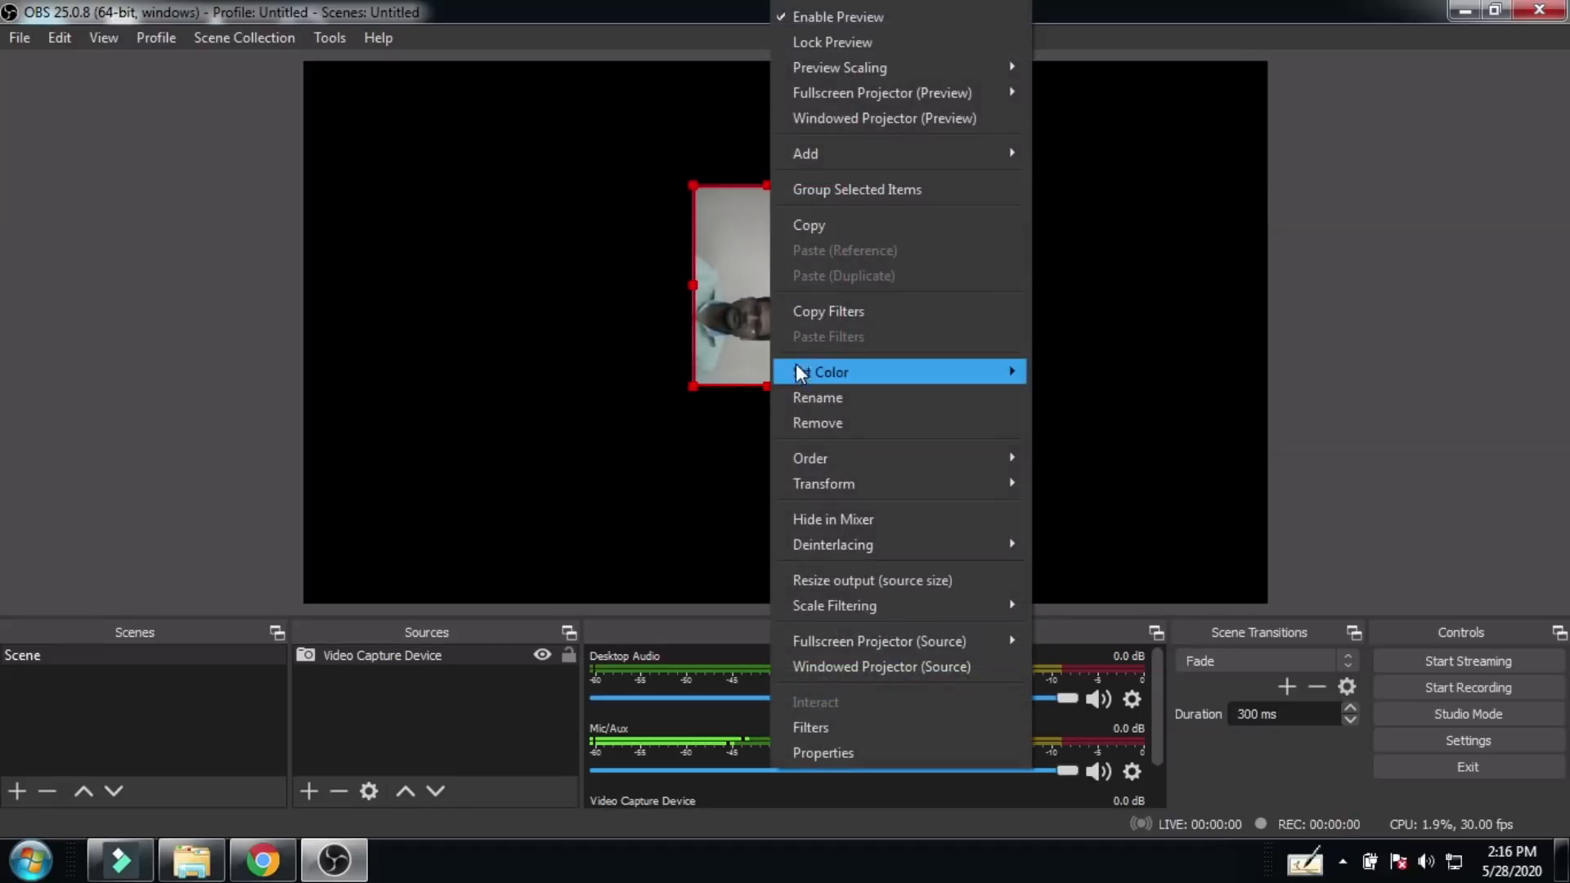
{"action": "mouse_move", "coordinate": [812, 489]}
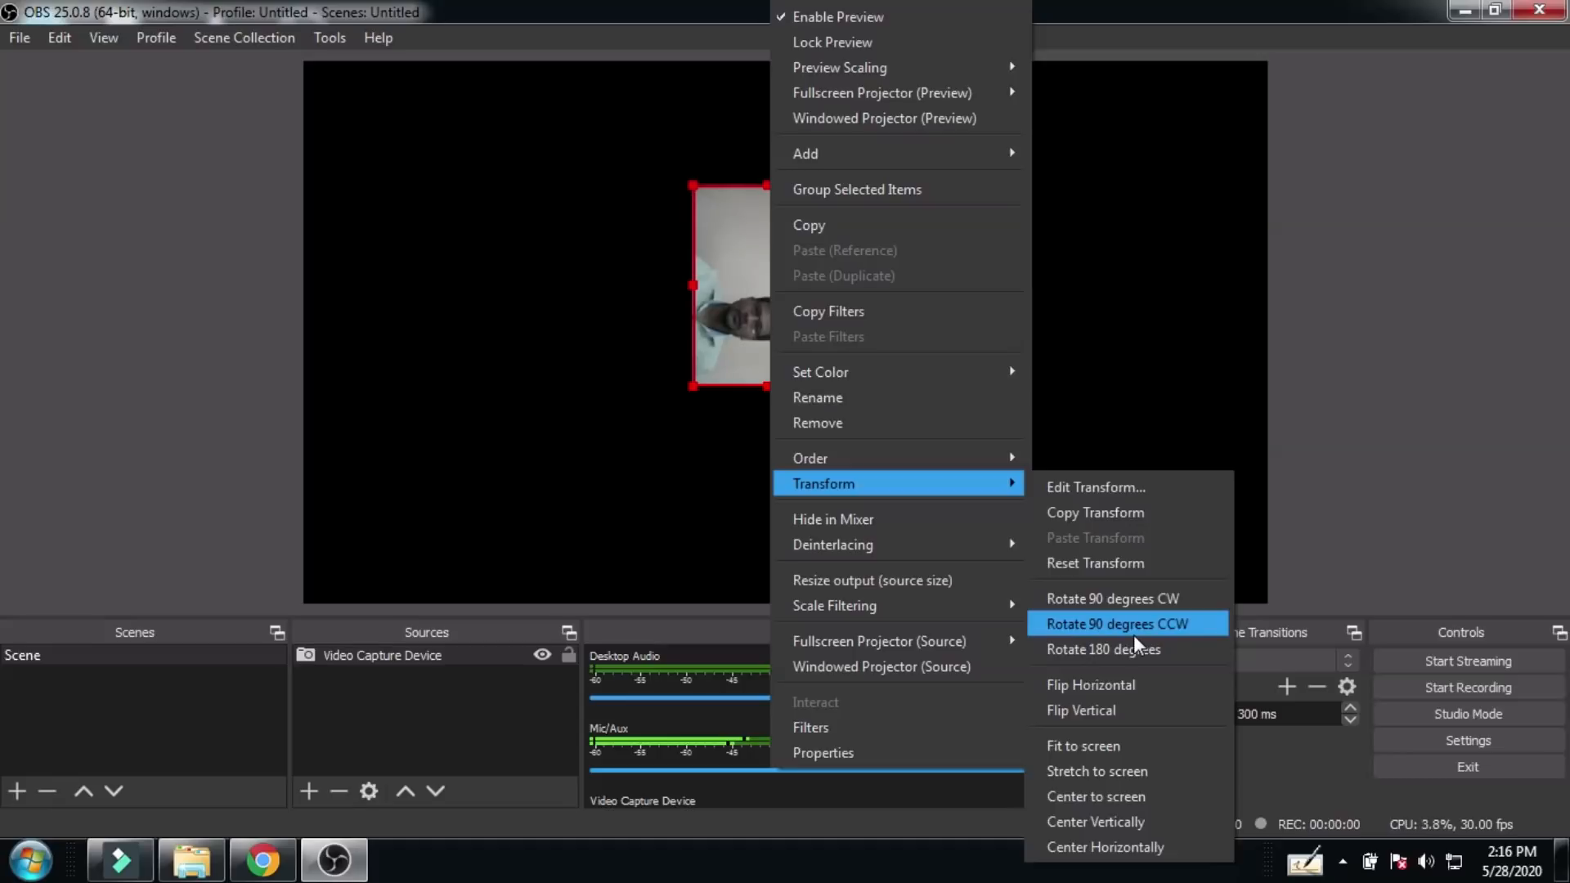
{"action": "left_click", "coordinate": [1166, 630]}
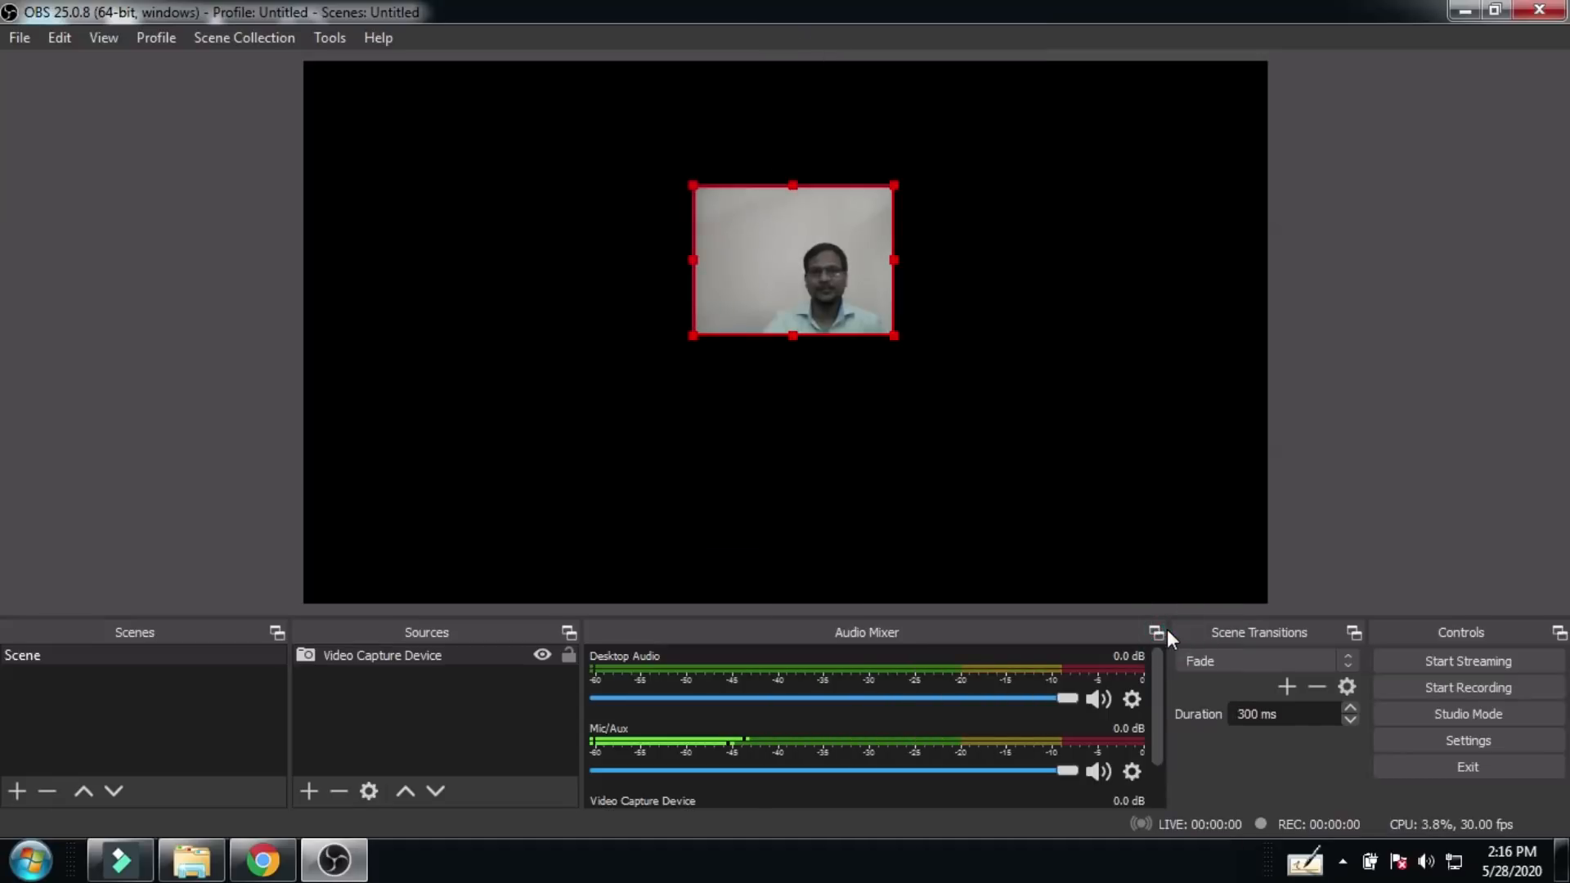
Step: Fit the small Video Capture Device source to the screen with the Transform options
{"action": "right_click", "coordinate": [799, 227]}
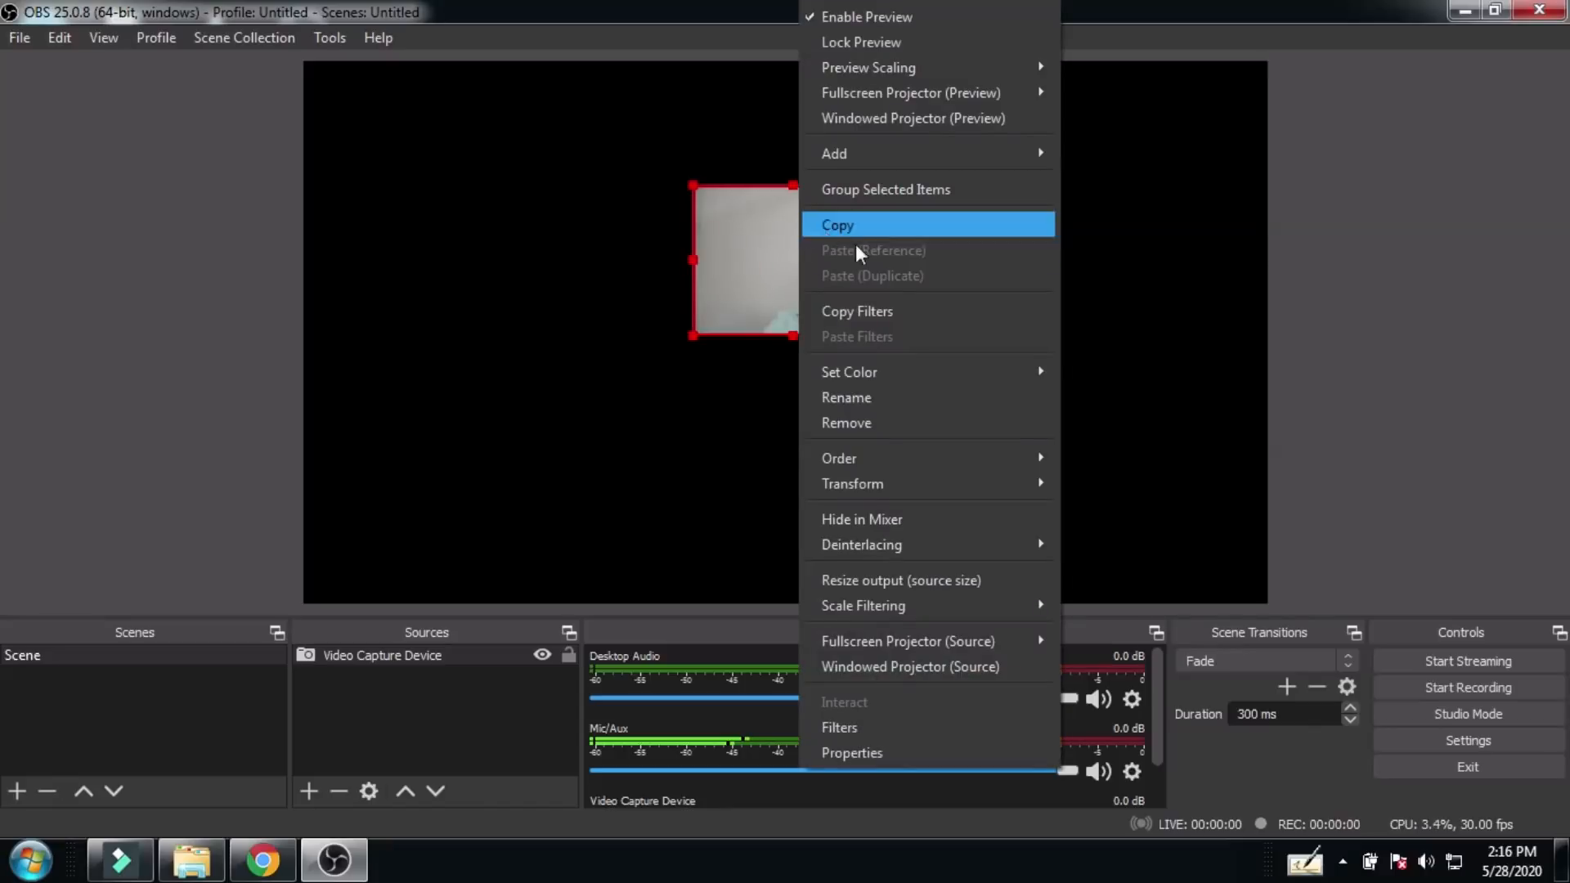
{"action": "mouse_move", "coordinate": [894, 483]}
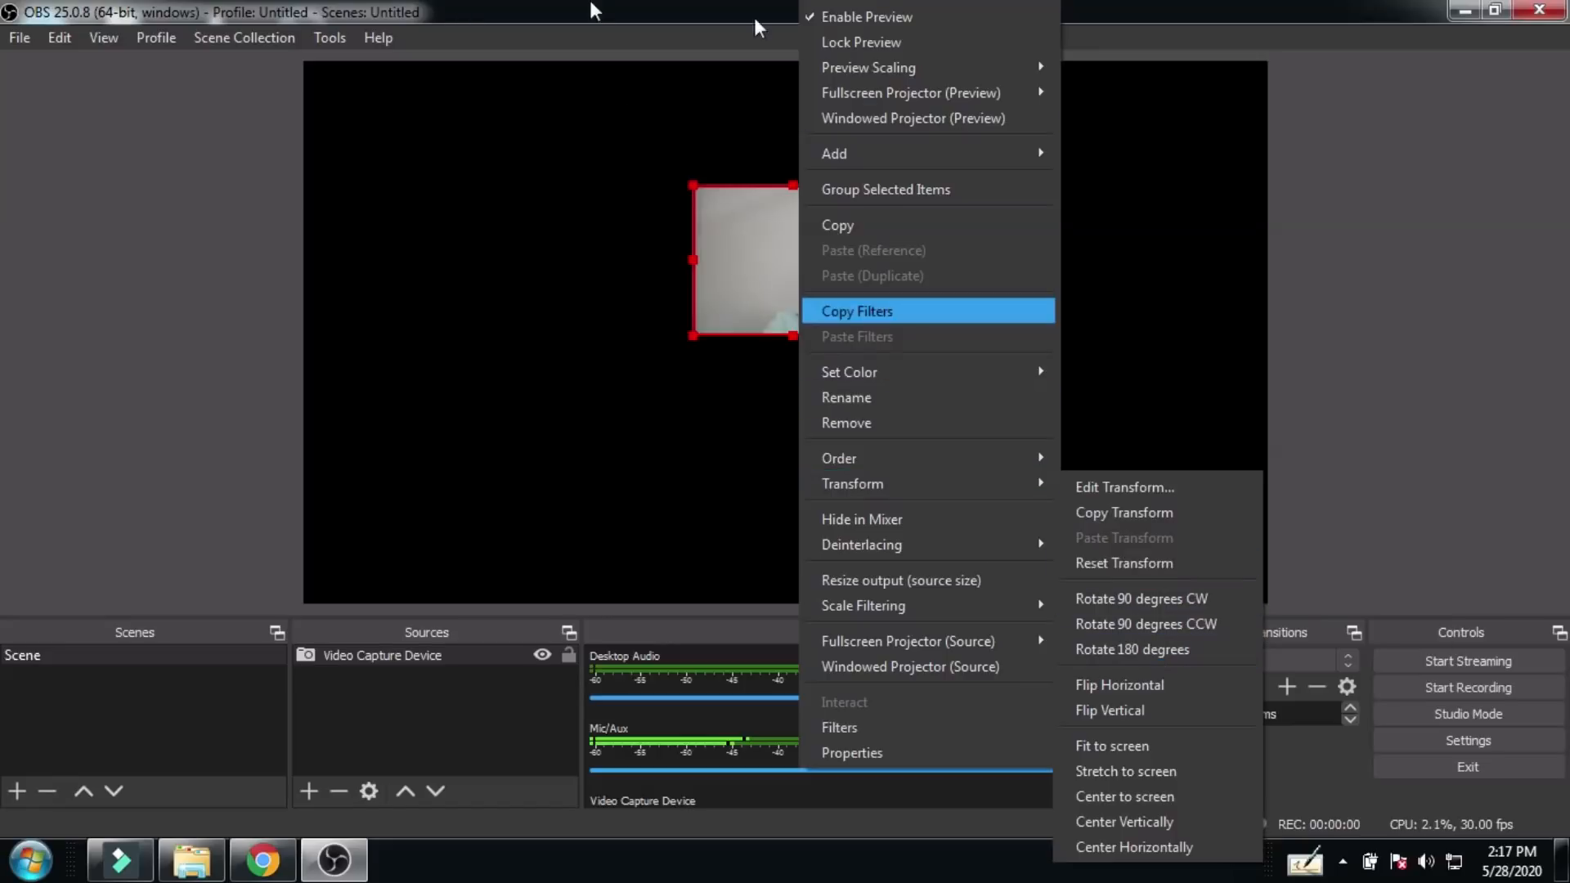
{"action": "mouse_move", "coordinate": [981, 495]}
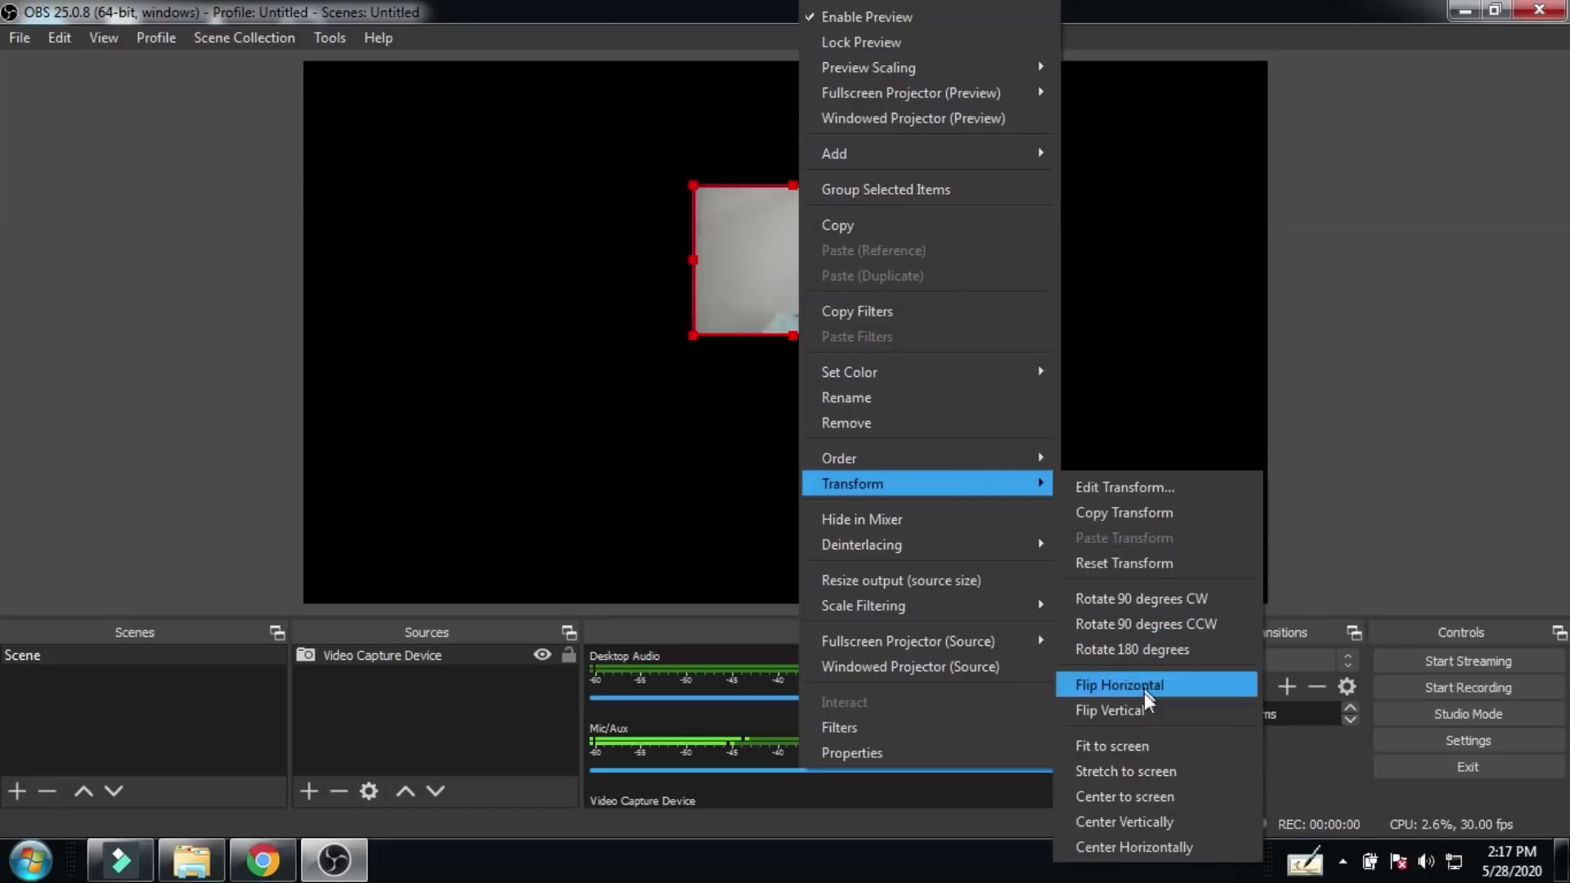
{"action": "left_click", "coordinate": [1148, 748]}
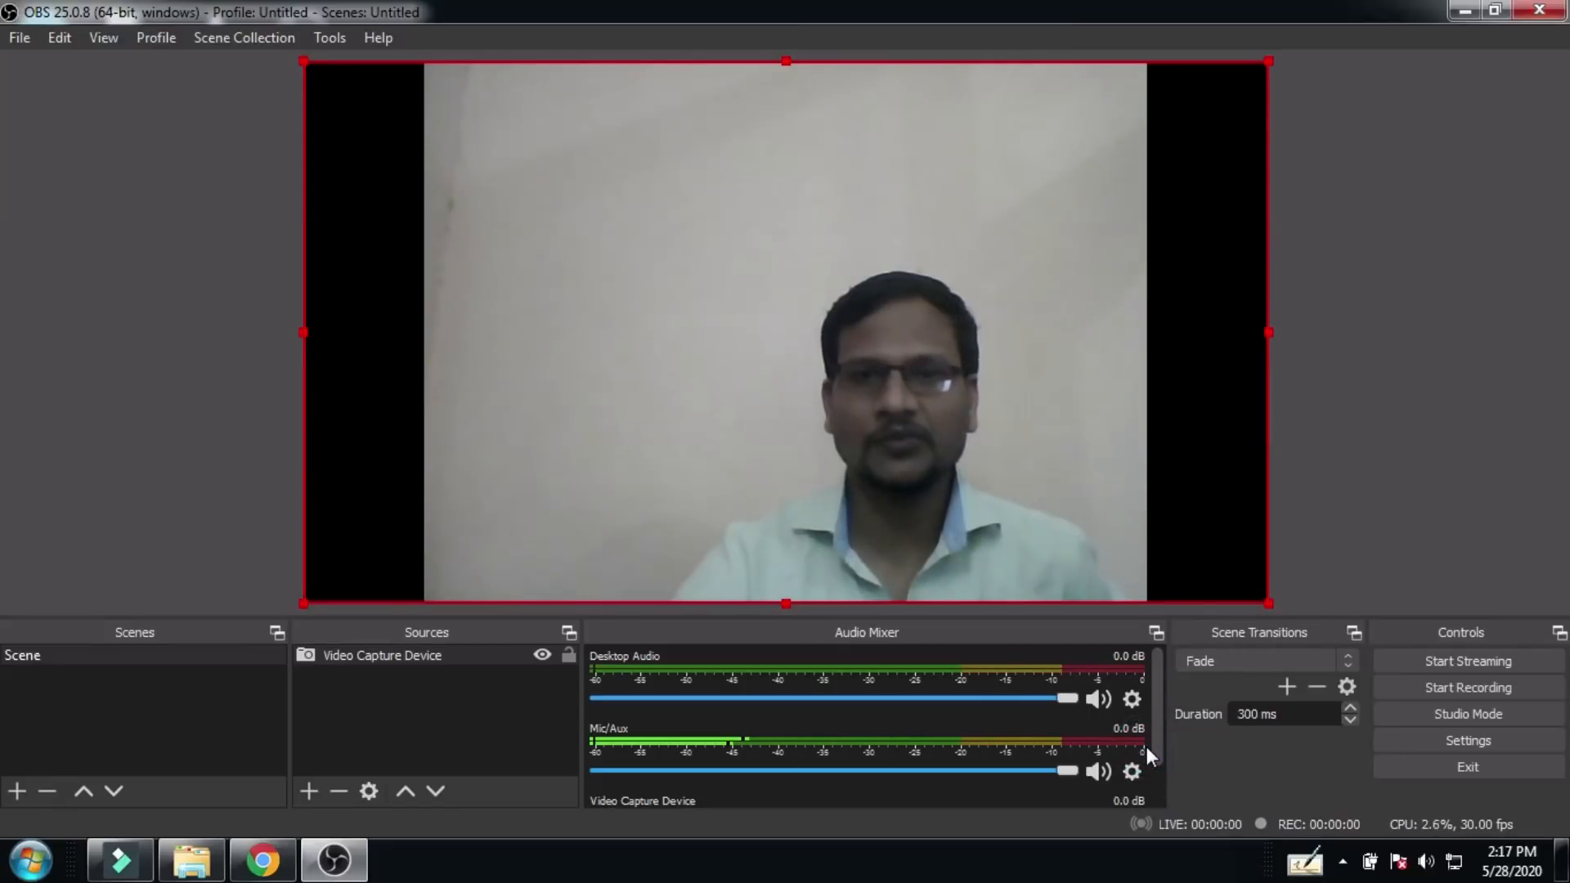
Step: Stretch the Video Capture Device source to the screen so it fills the whole preview canvas
{"action": "right_click", "coordinate": [877, 273]}
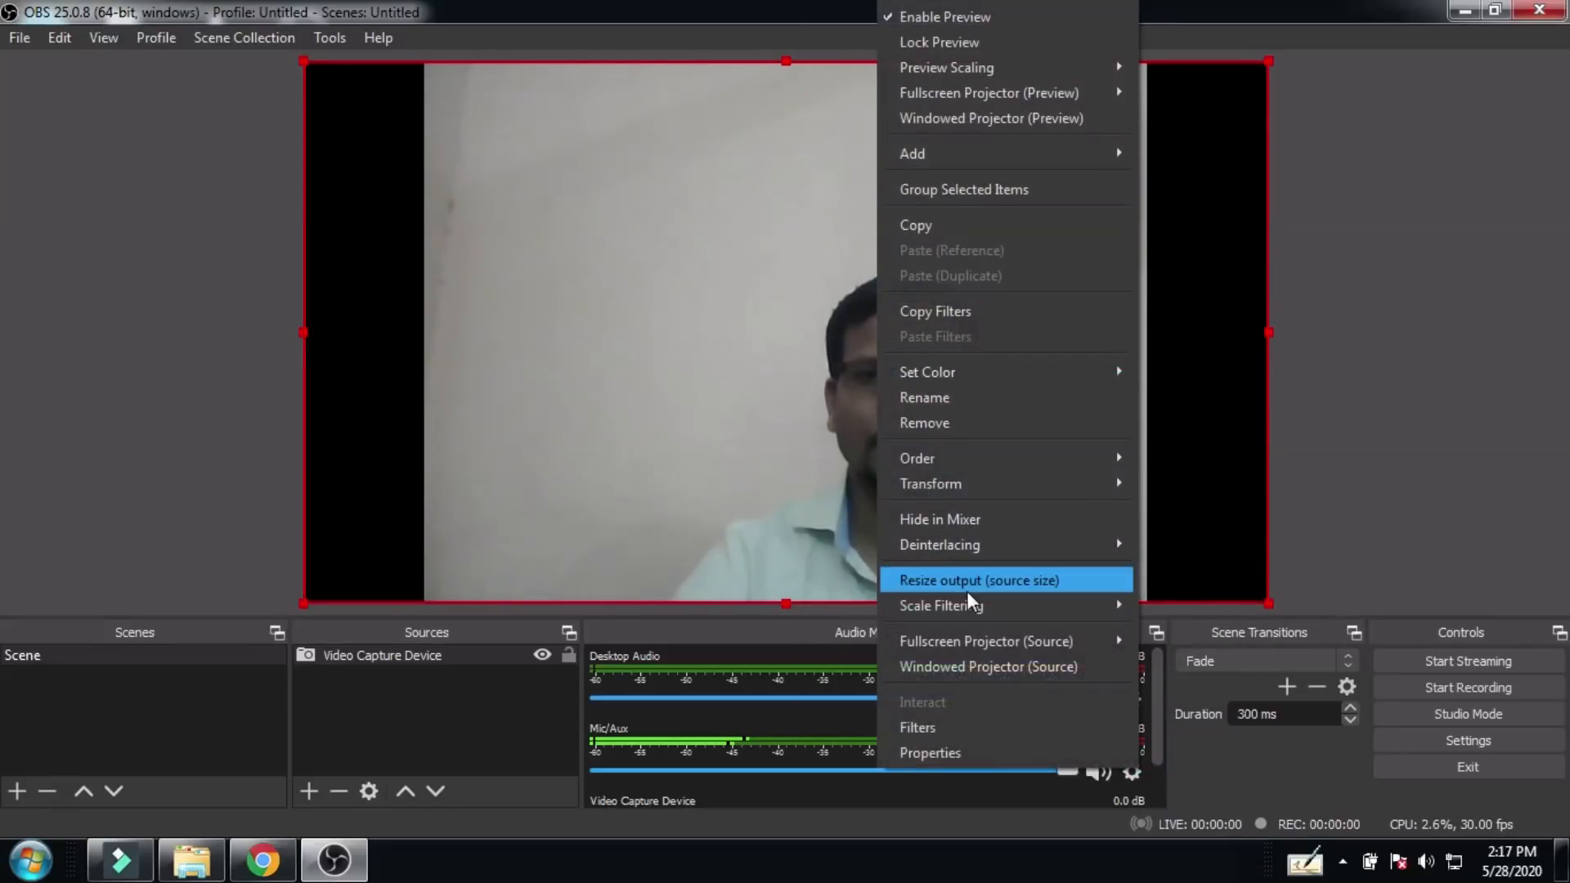
{"action": "mouse_move", "coordinate": [941, 488]}
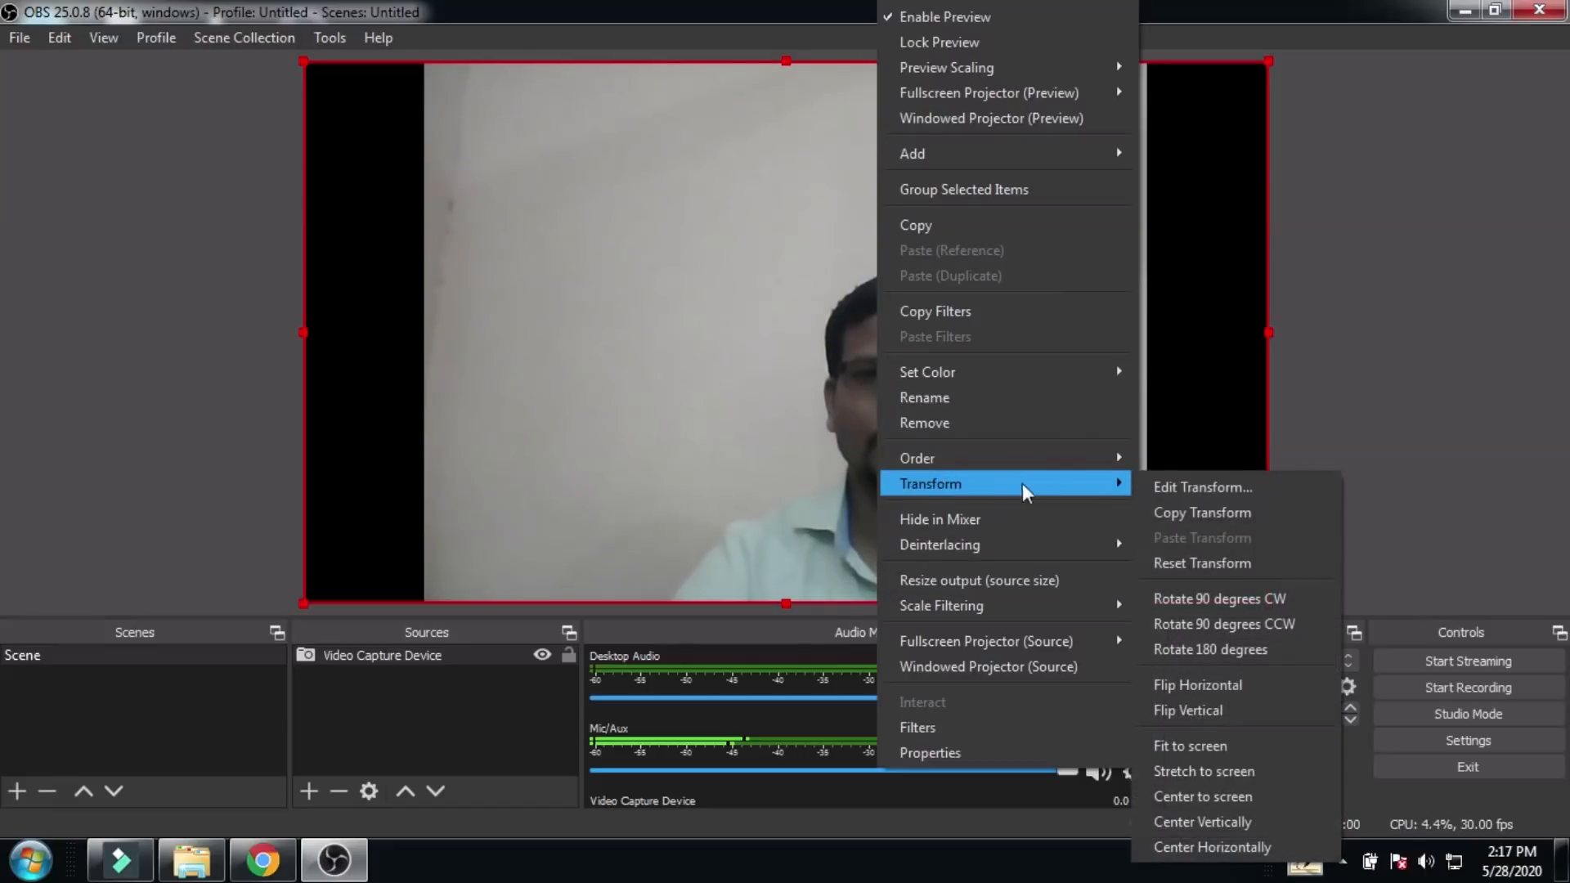
{"action": "left_click", "coordinate": [1219, 777]}
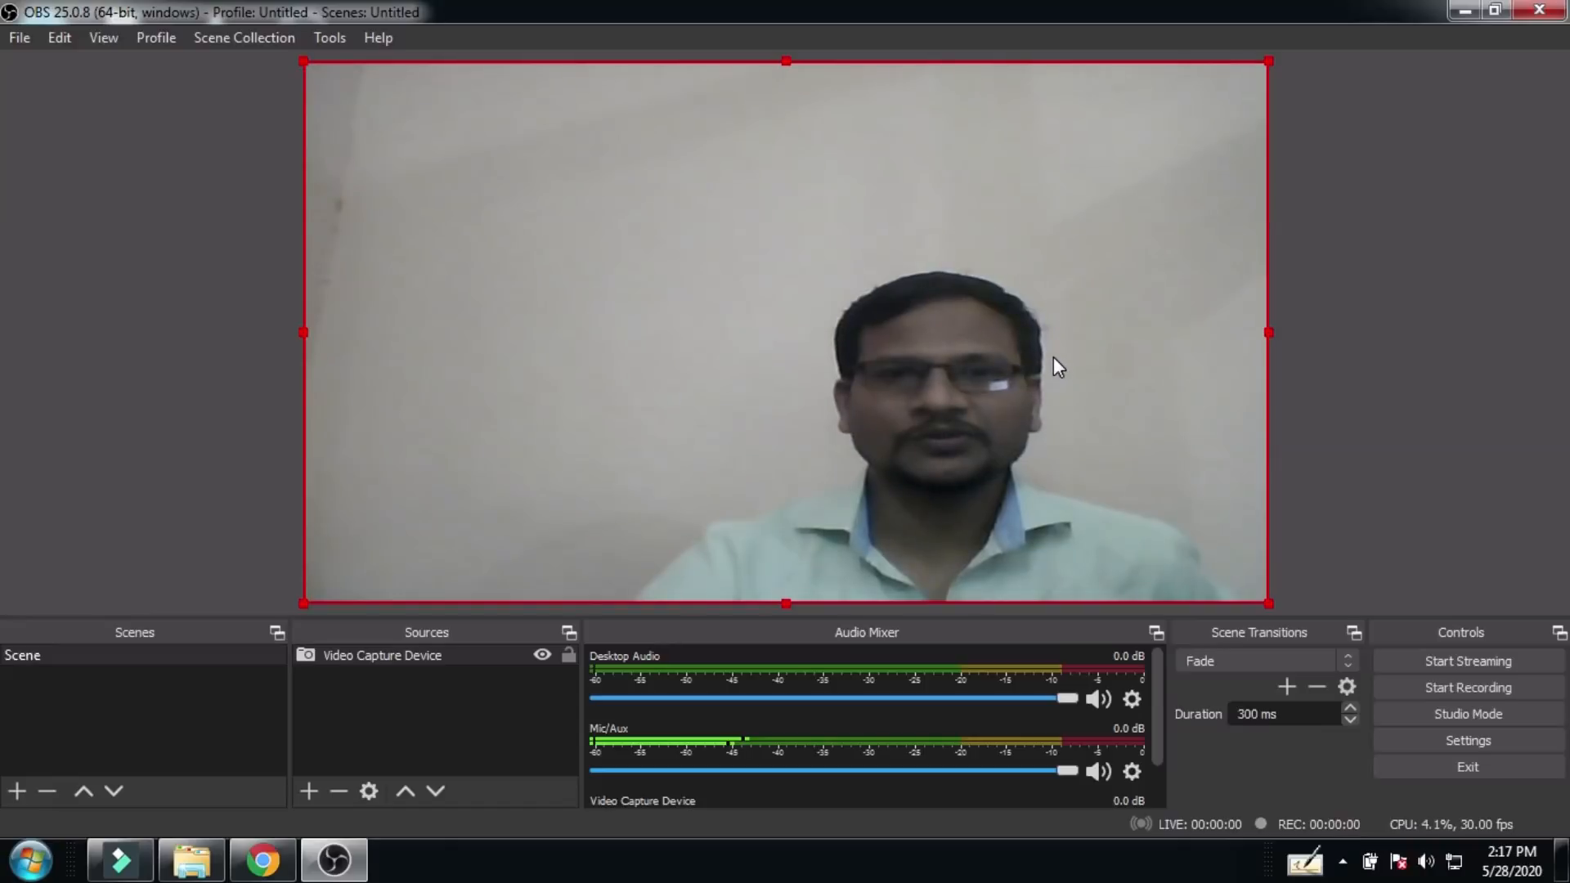
Step: Fit the Video Capture Device source to the screen again and shrink it into the lower-right corner of the preview canvas
{"action": "right_click", "coordinate": [902, 249]}
{"action": "mouse_move", "coordinate": [983, 478]}
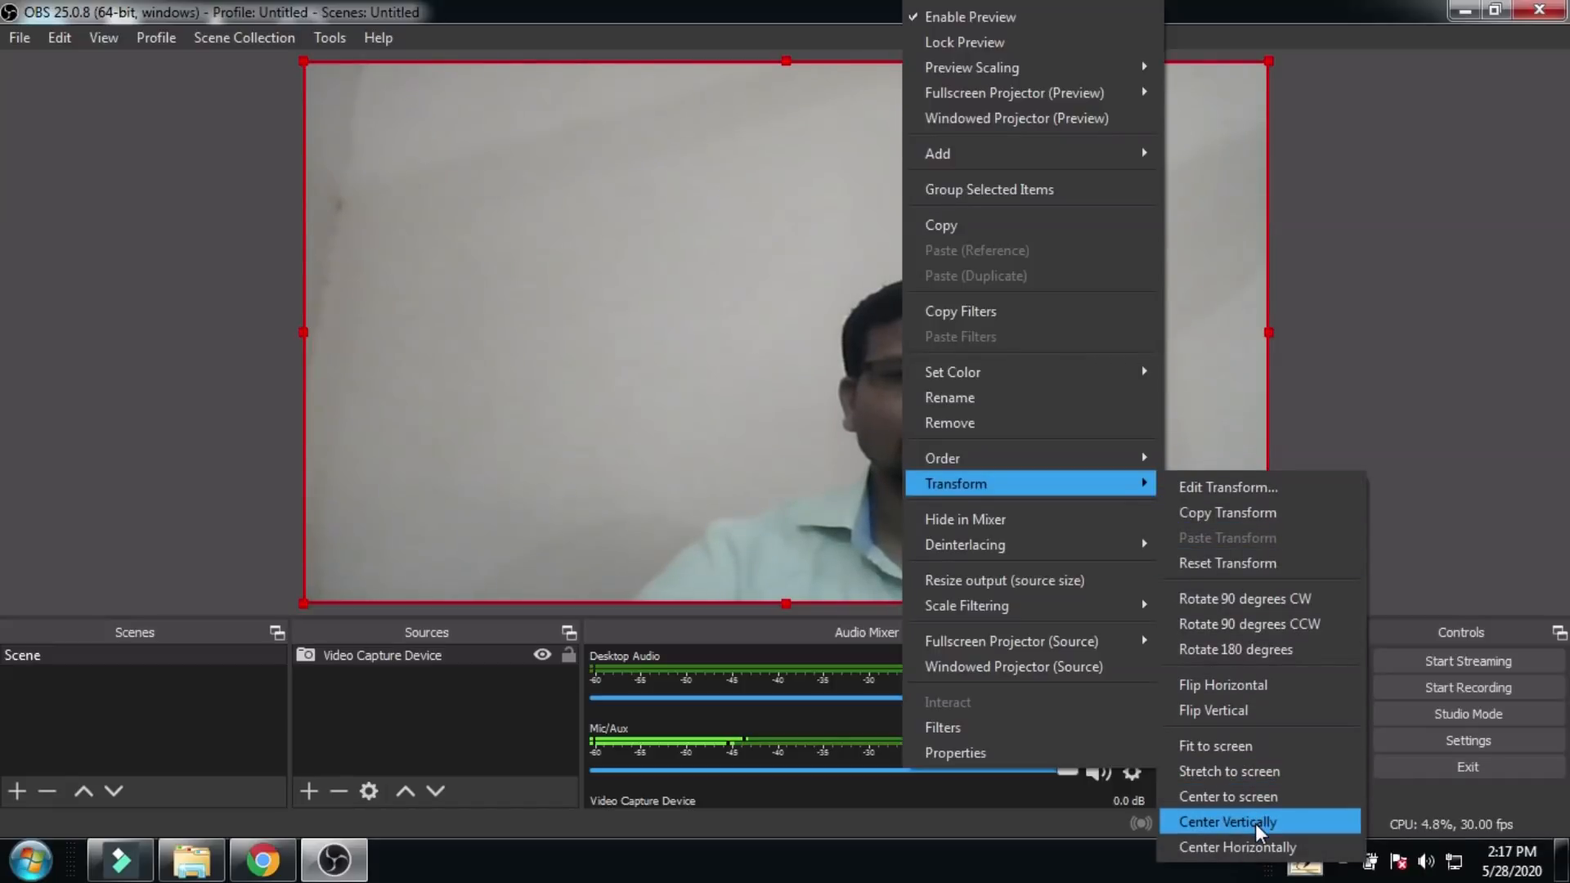
{"action": "left_click", "coordinate": [1224, 744]}
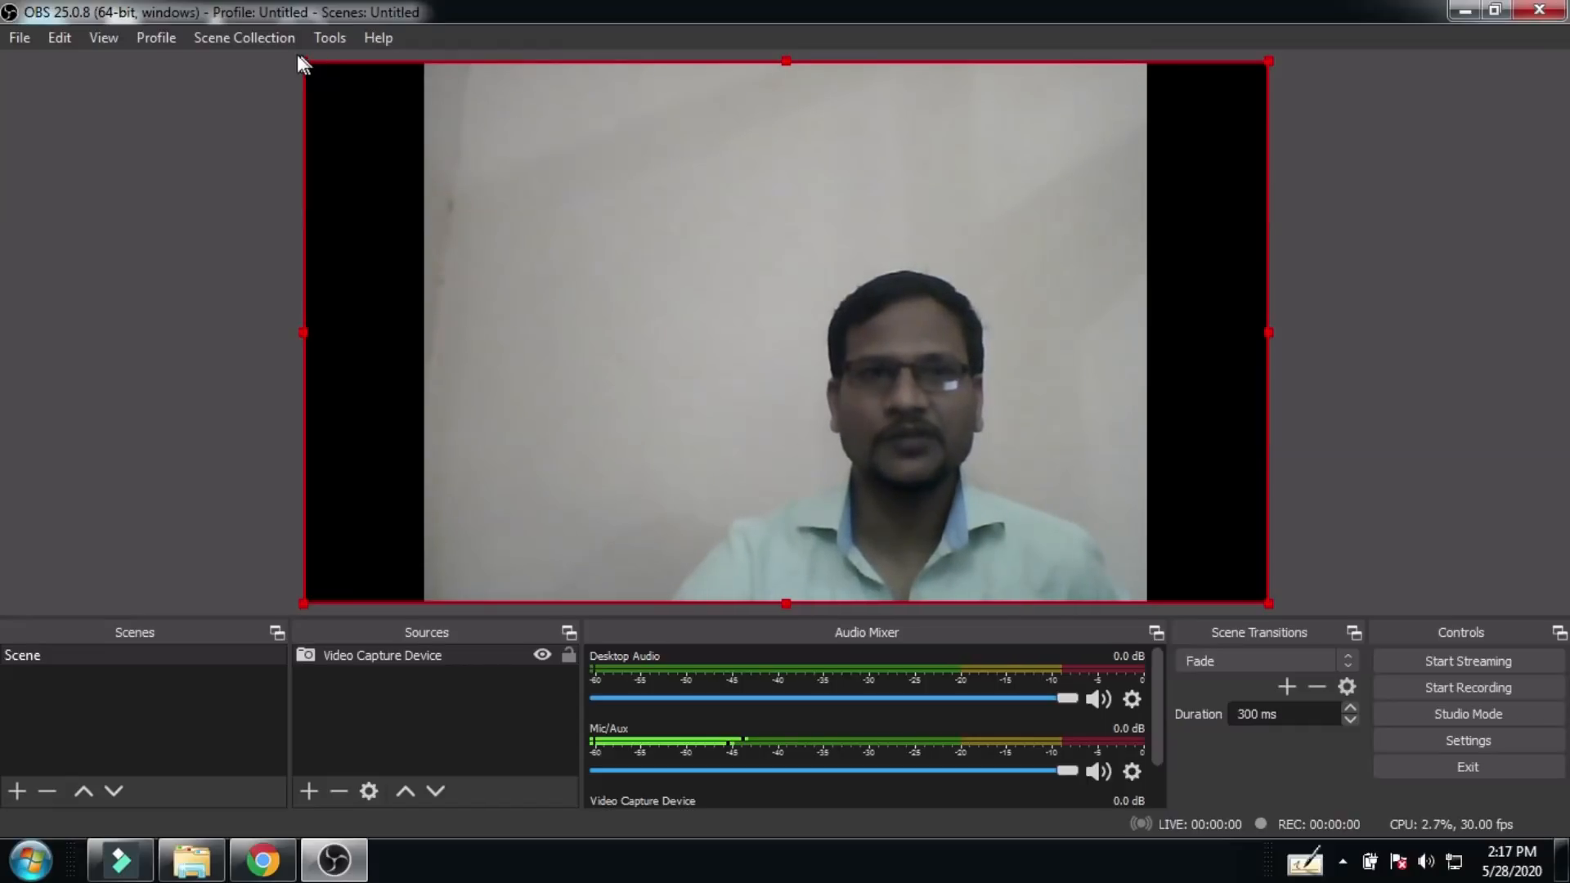
{"action": "left_click_drag", "start_coordinate": [304, 61], "coordinate": [1065, 499]}
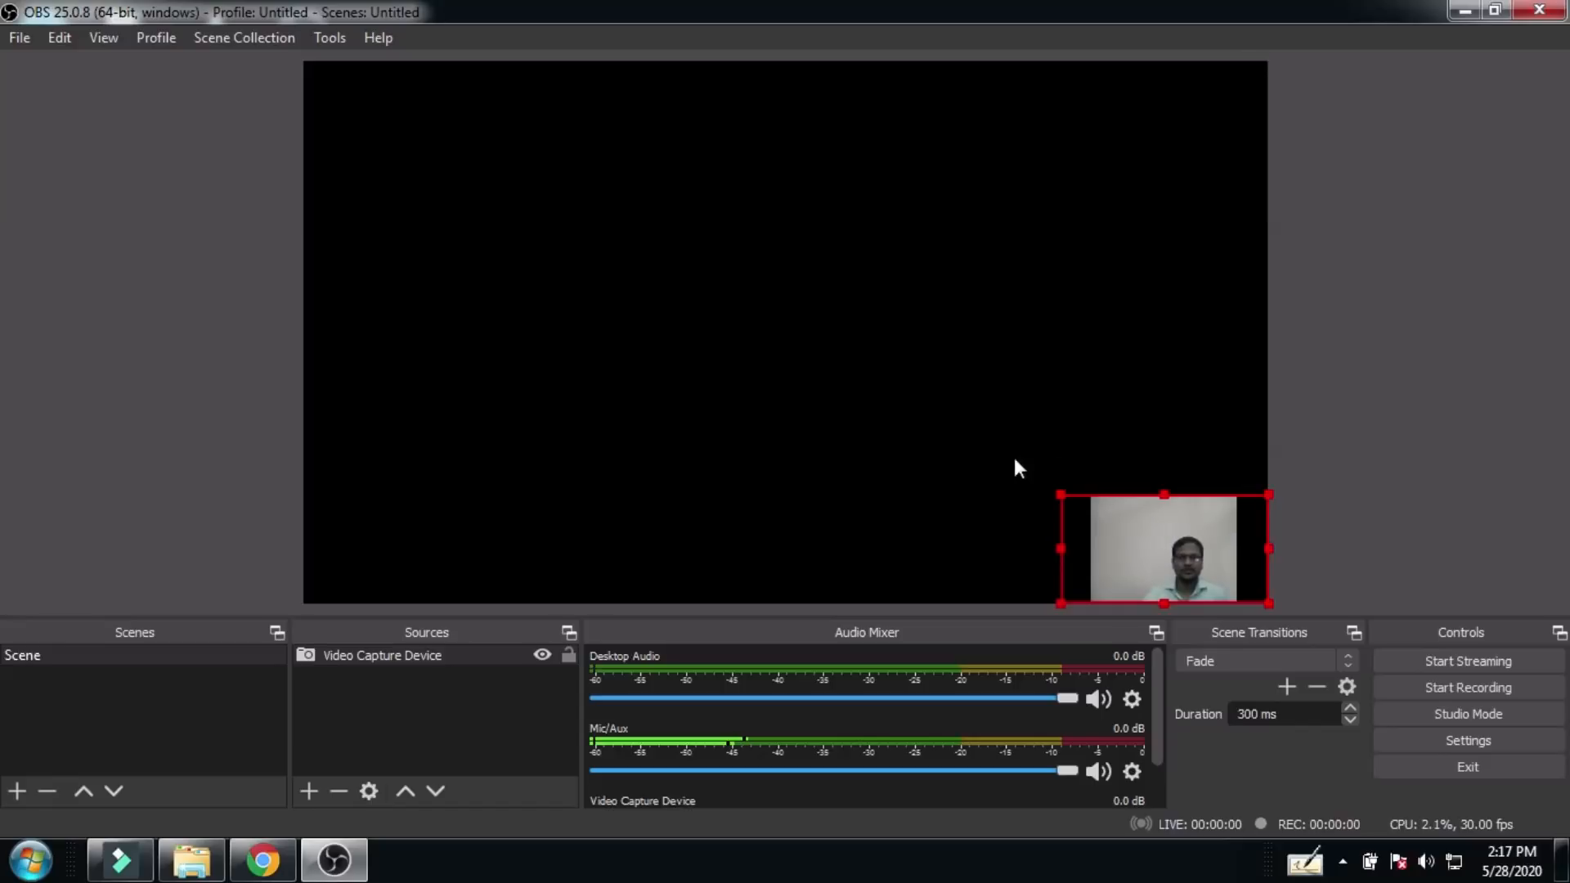
Step: Remove the Video Capture Device source from the scene and confirm the removal
{"action": "left_click", "coordinate": [462, 654]}
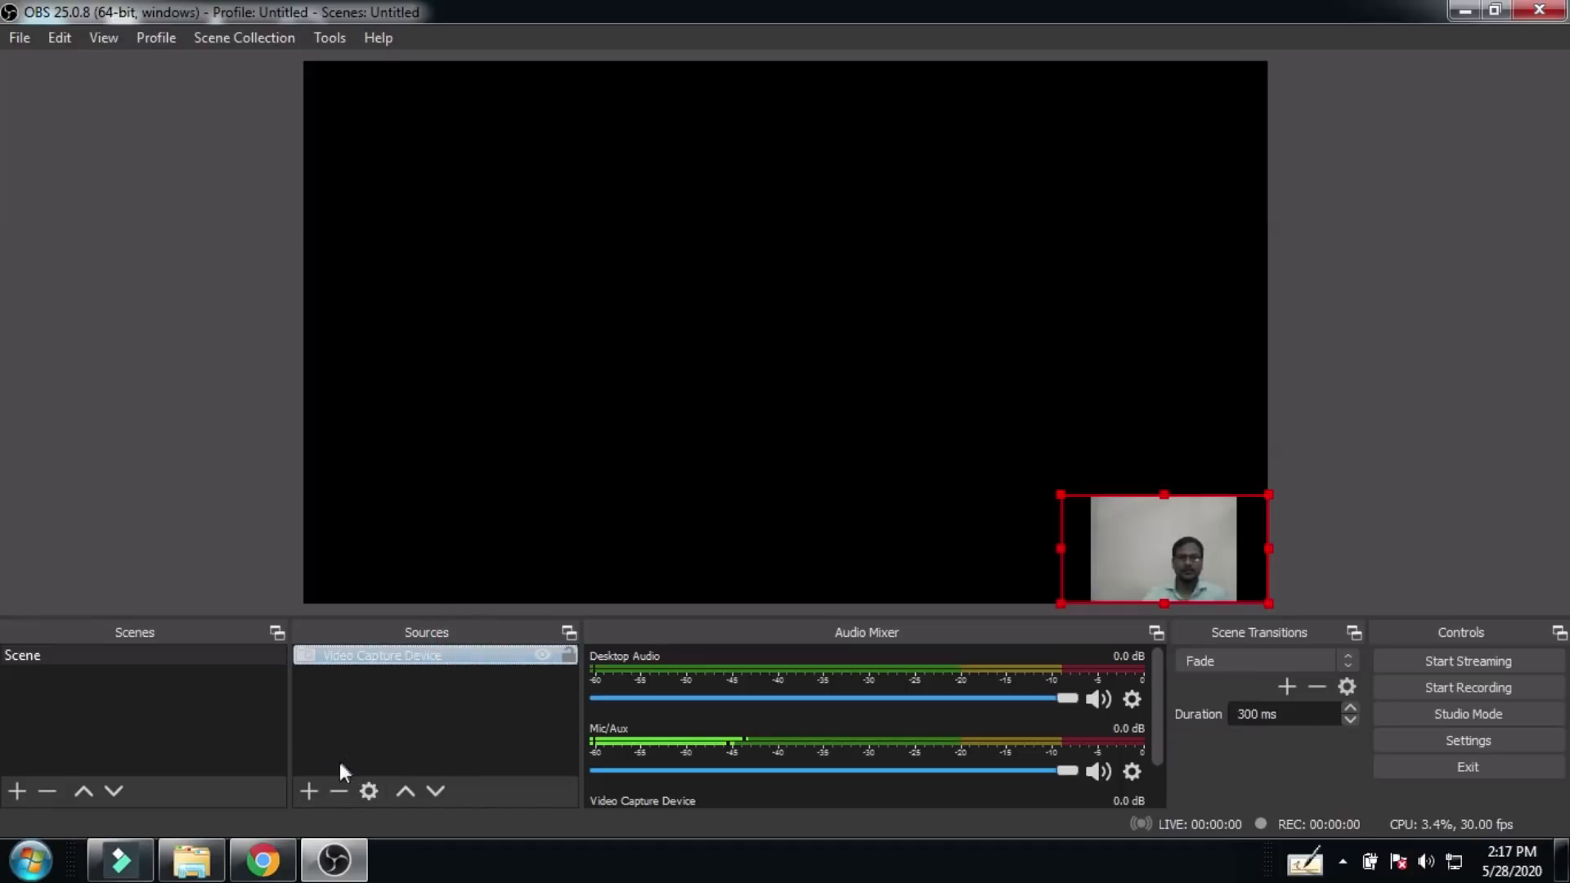
{"action": "left_click", "coordinate": [336, 789]}
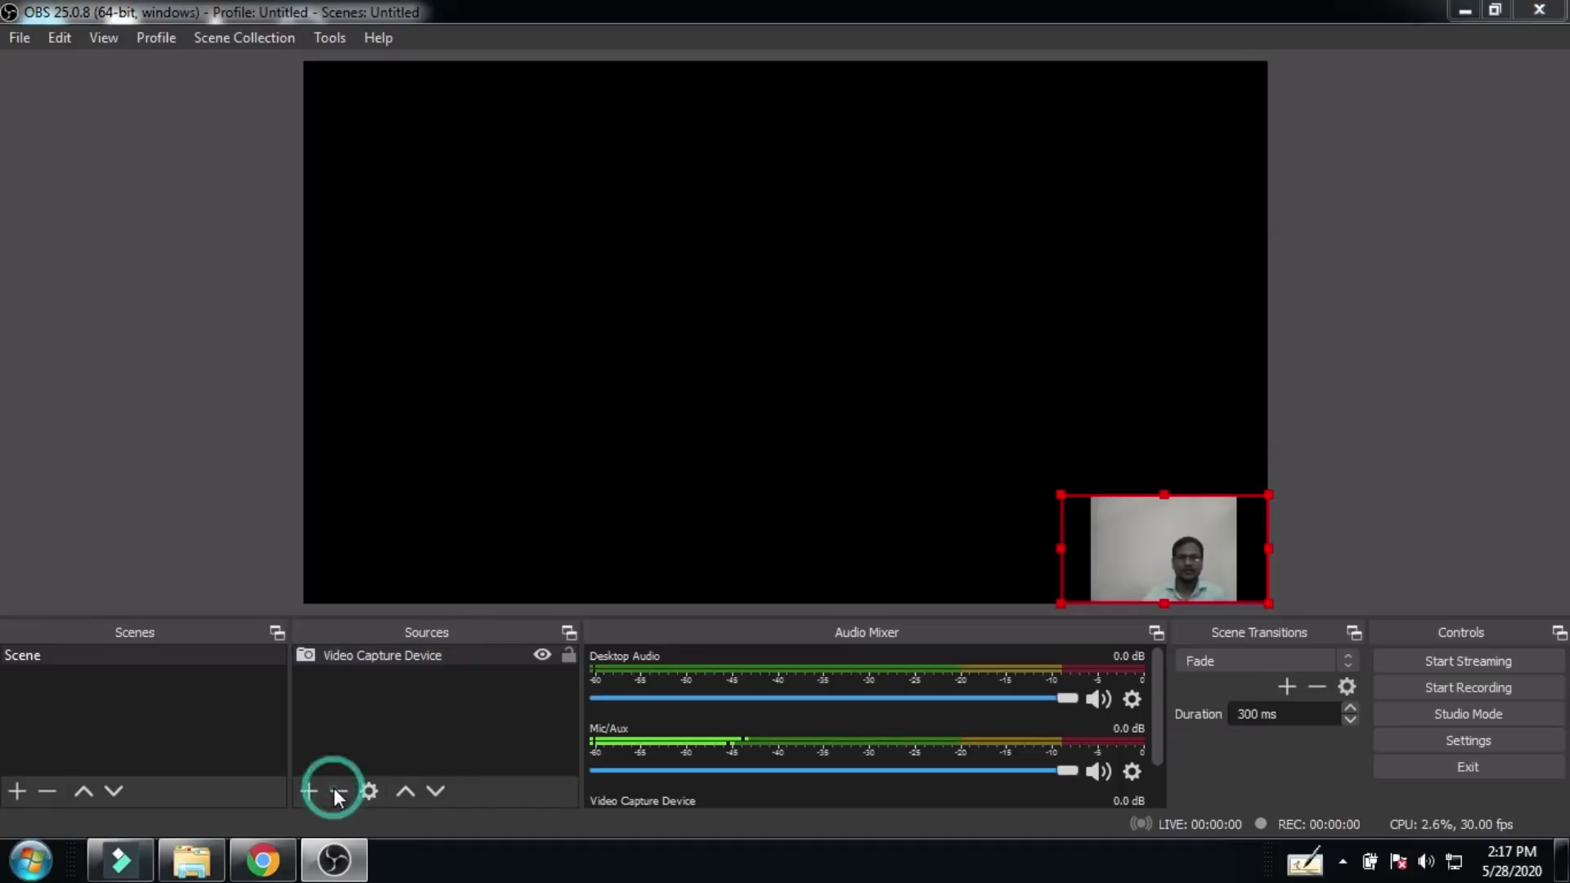
{"action": "left_click", "coordinate": [883, 463]}
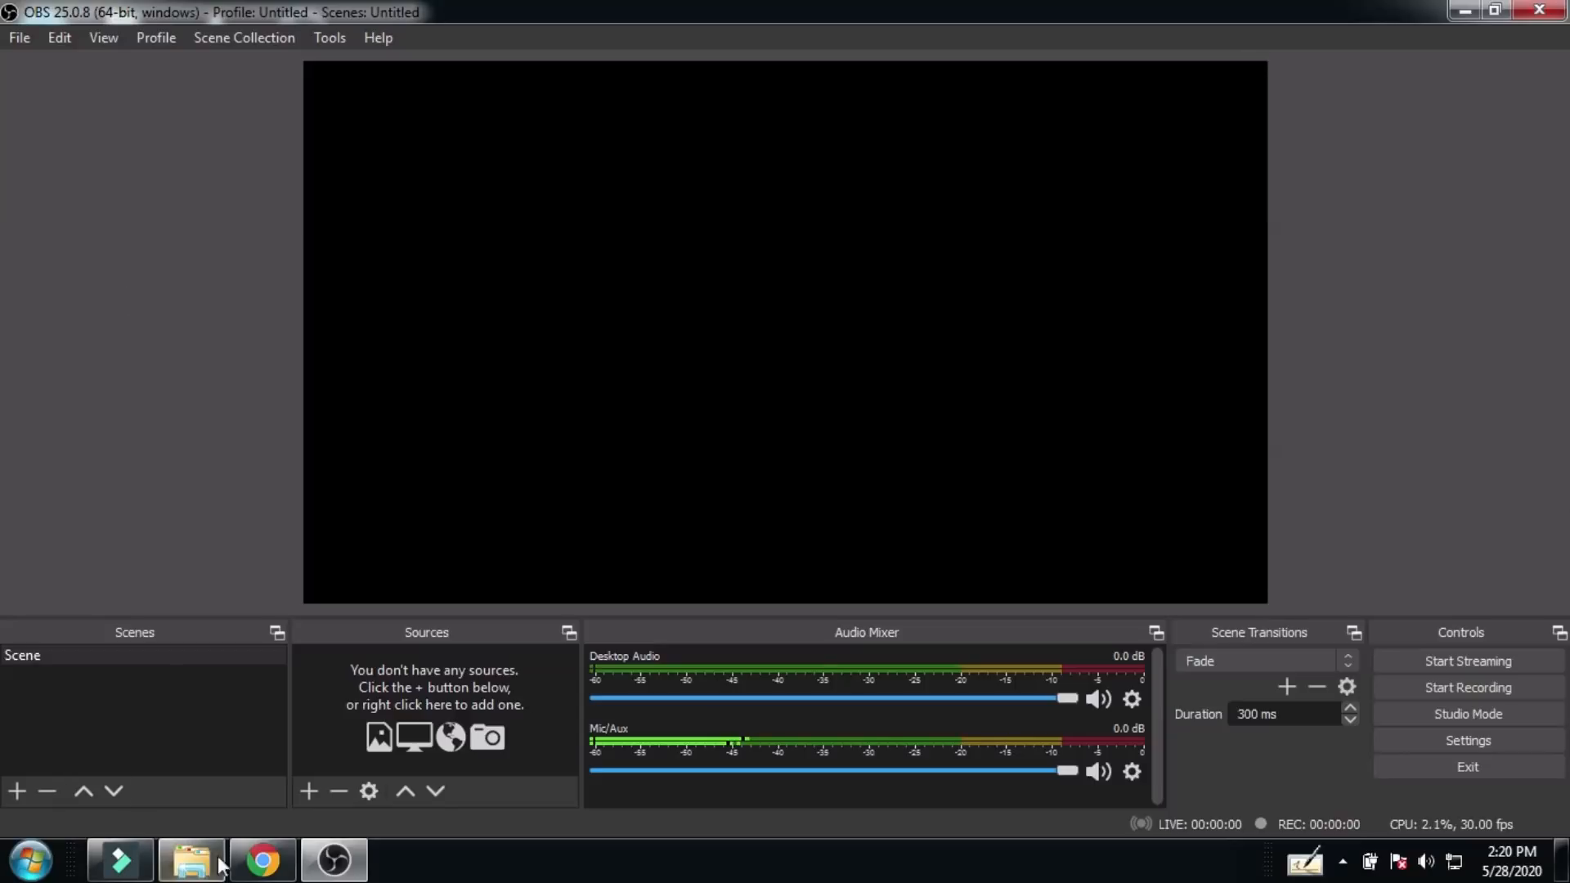
Step: Add a new Image source named Image to the scene, using the seven.PNG file from the Extra folder
{"action": "left_click", "coordinate": [309, 791]}
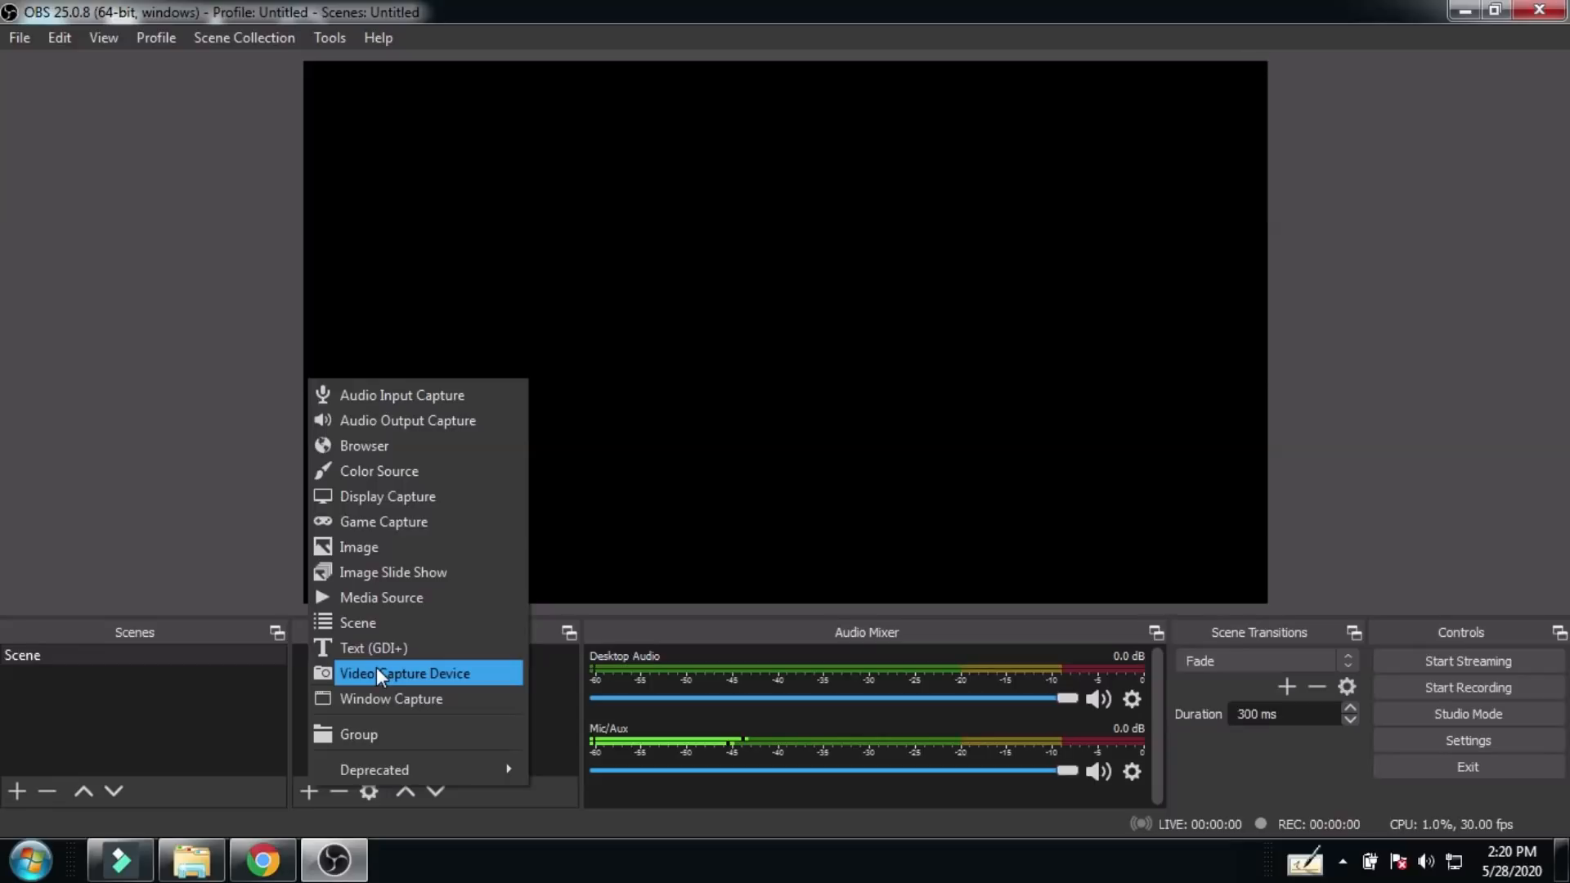
{"action": "left_click", "coordinate": [379, 547]}
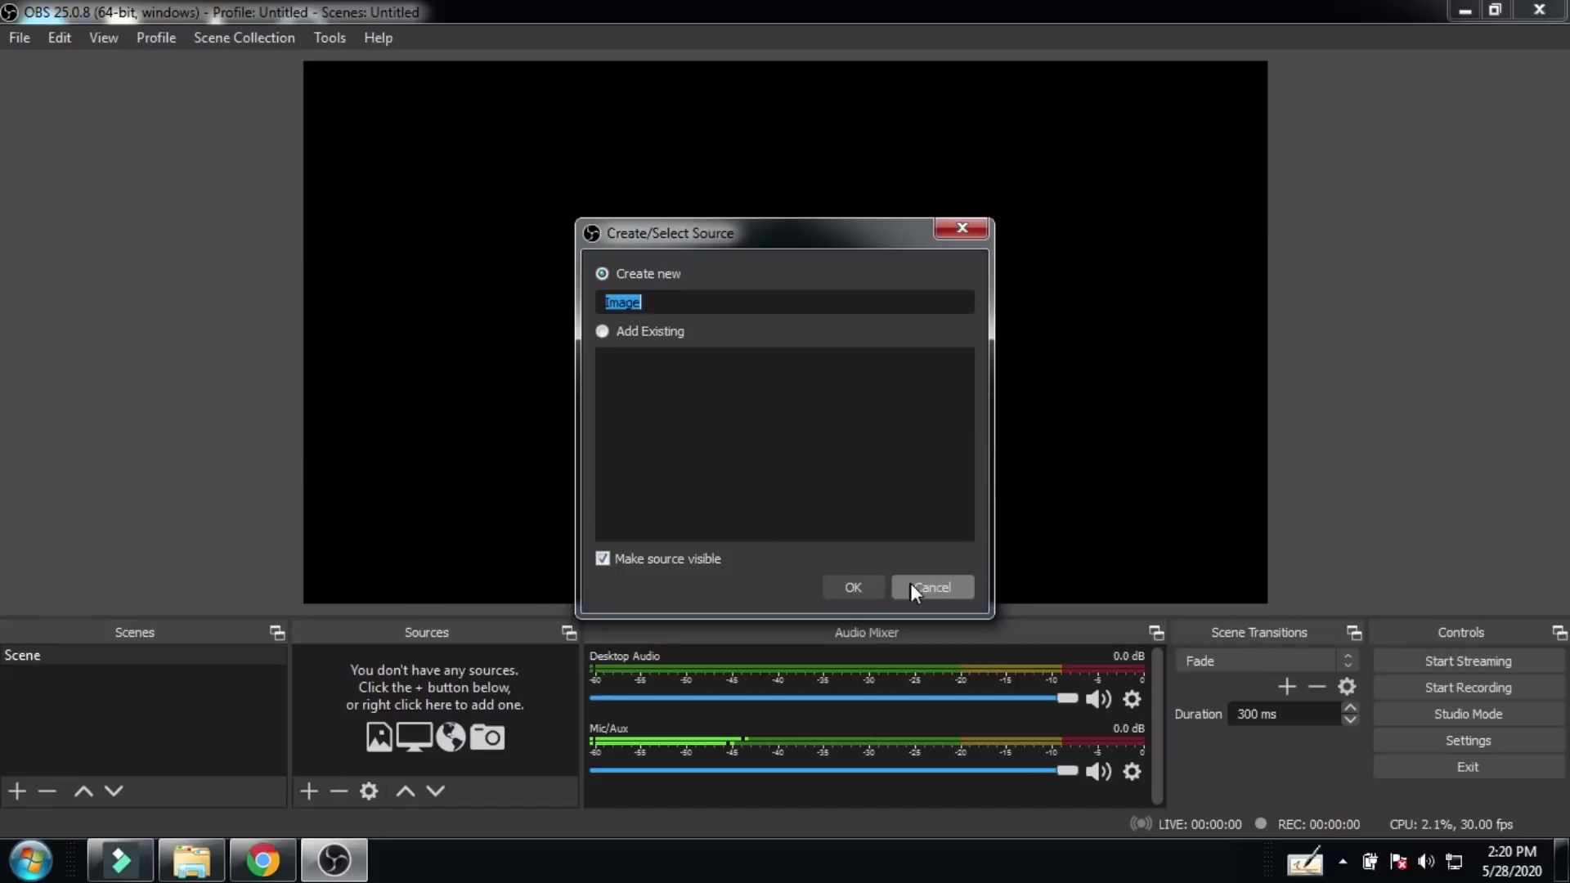
{"action": "left_click", "coordinate": [855, 584]}
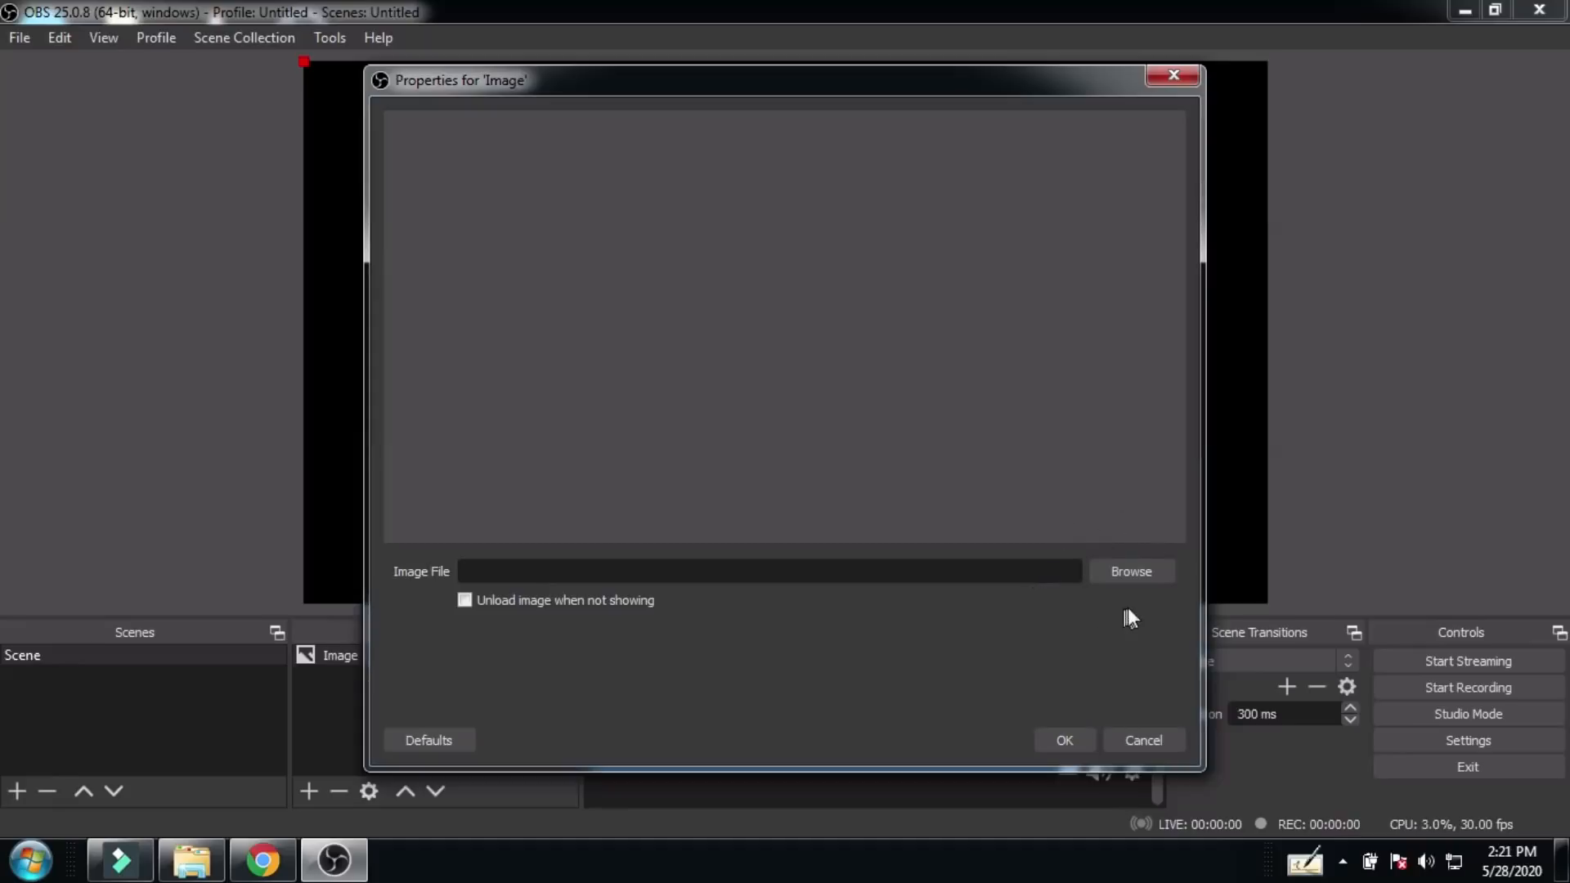
{"action": "left_click", "coordinate": [1145, 571]}
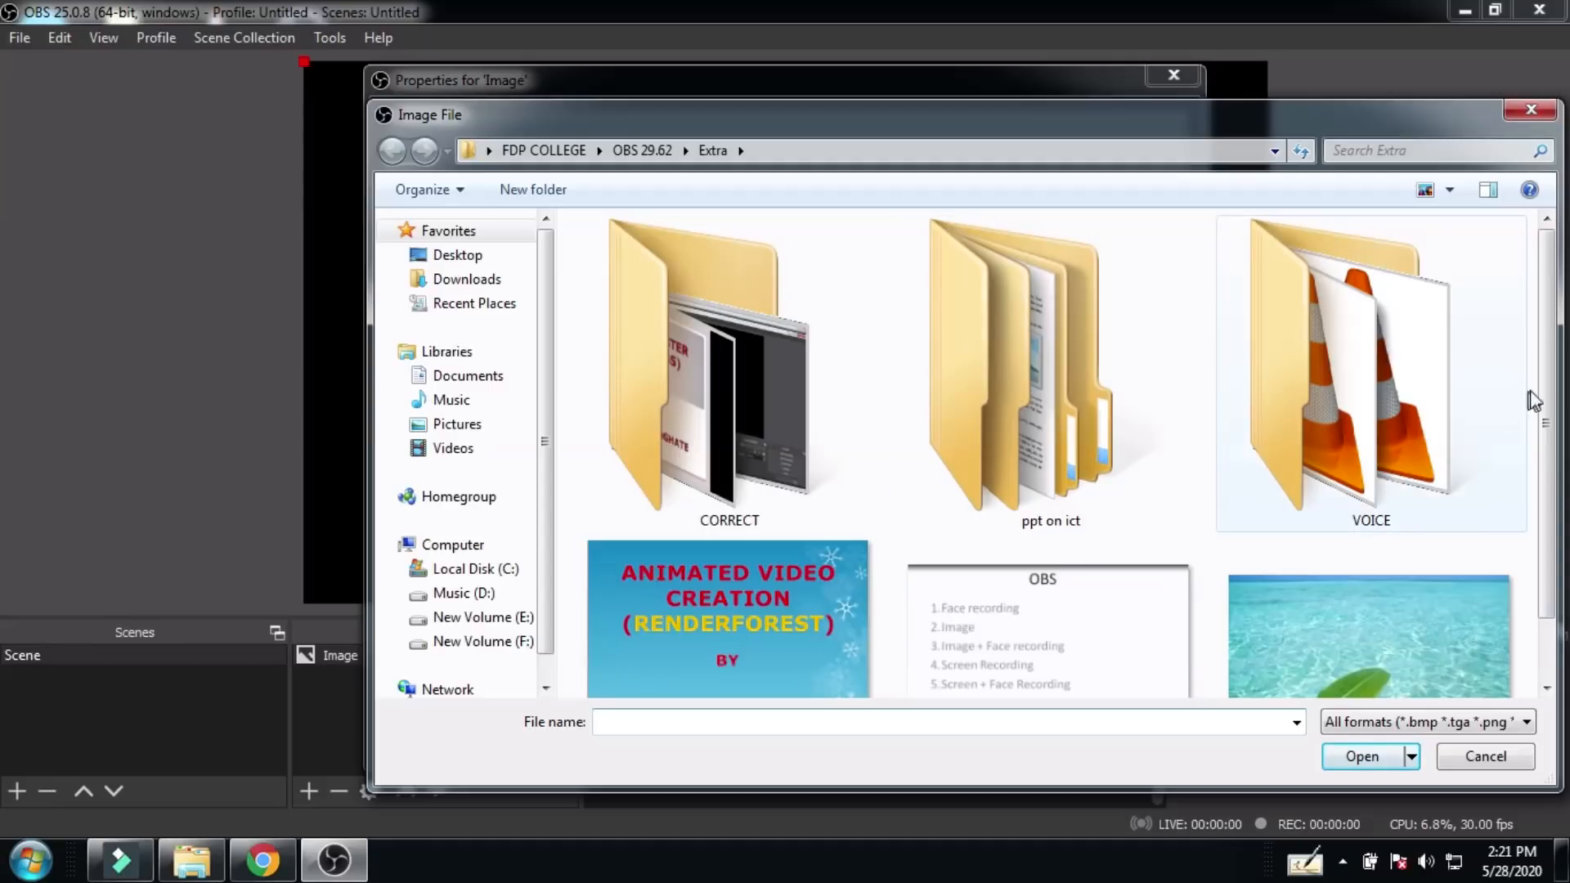
{"action": "scroll", "coordinate": [1556, 400], "scroll_direction": "down", "scroll_amount": 1}
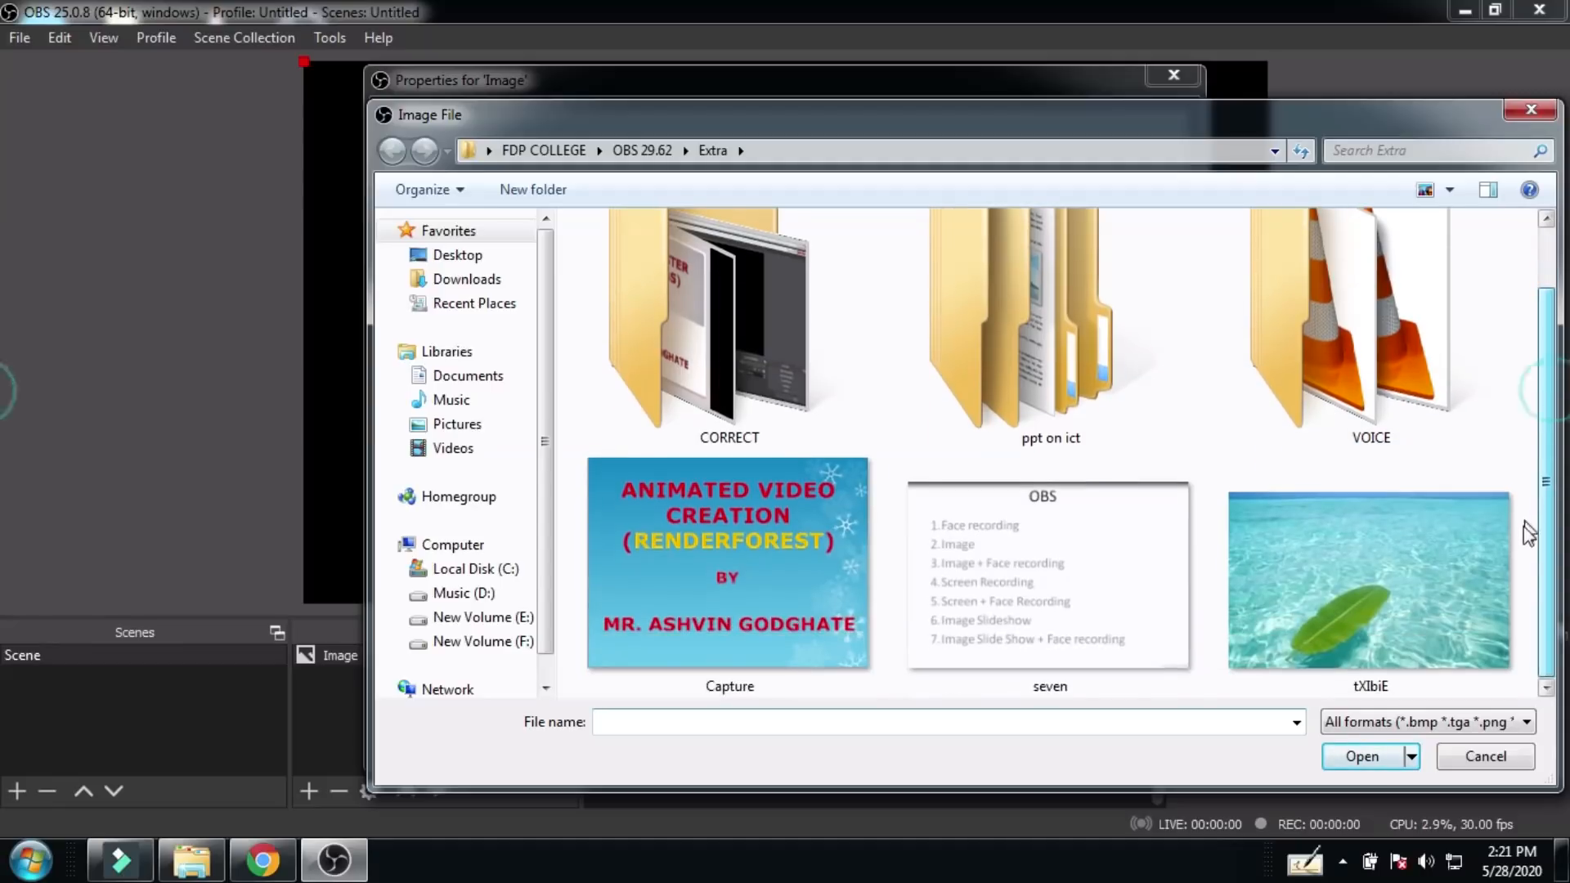
{"action": "left_click", "coordinate": [1049, 563]}
{"action": "double_click", "coordinate": [1049, 563]}
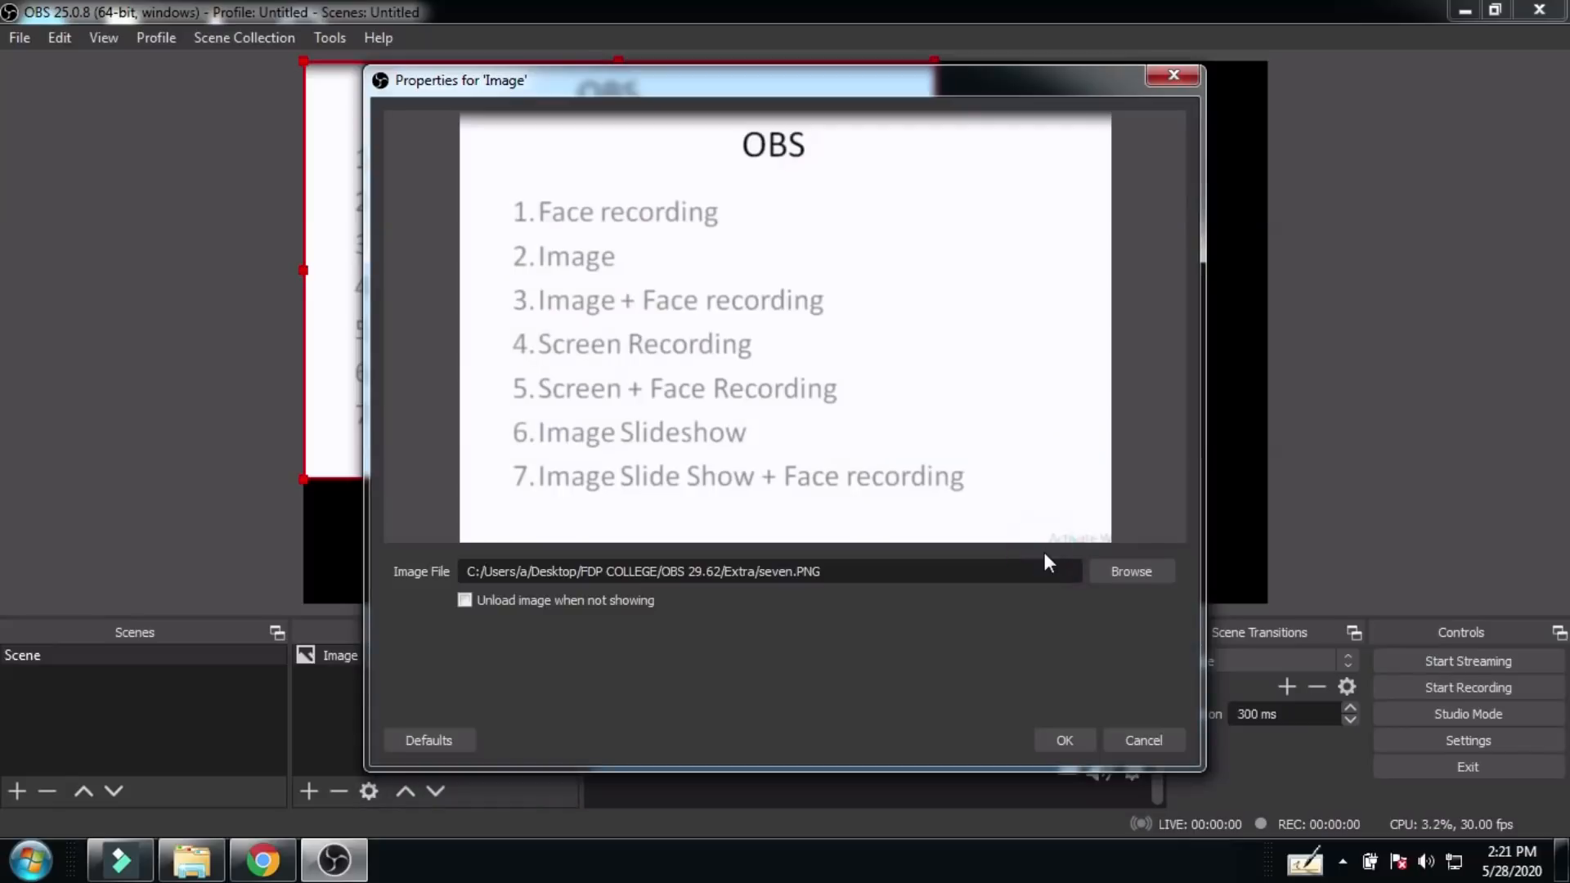
{"action": "left_click", "coordinate": [1072, 744]}
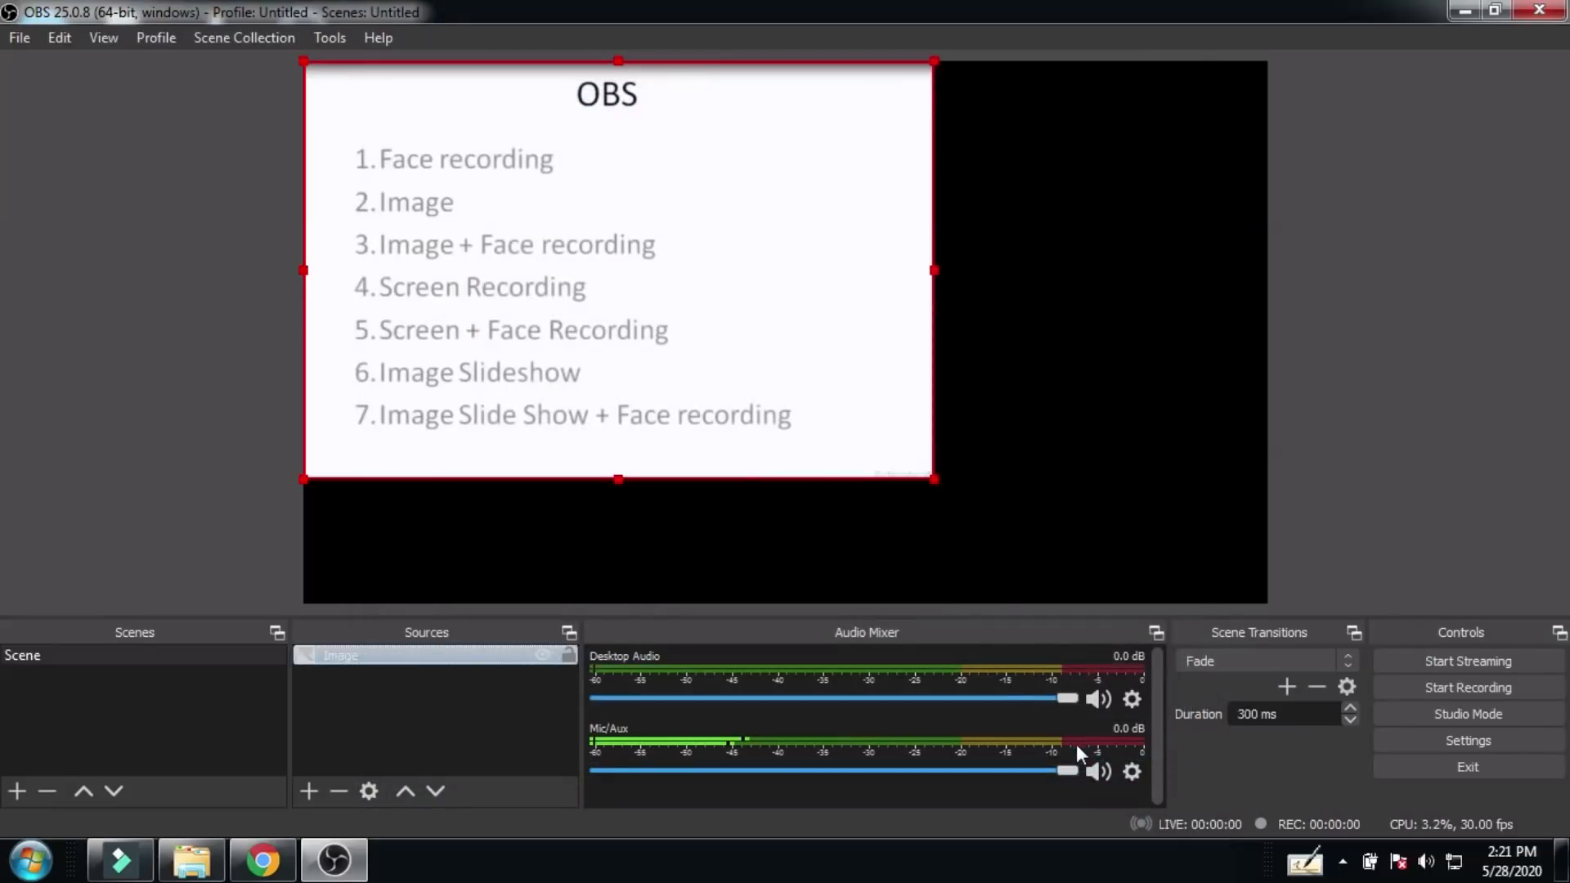
Step: Move the Image source away from the canvas corner towards the middle of the preview
{"action": "left_click_drag", "start_coordinate": [577, 255], "coordinate": [711, 304]}
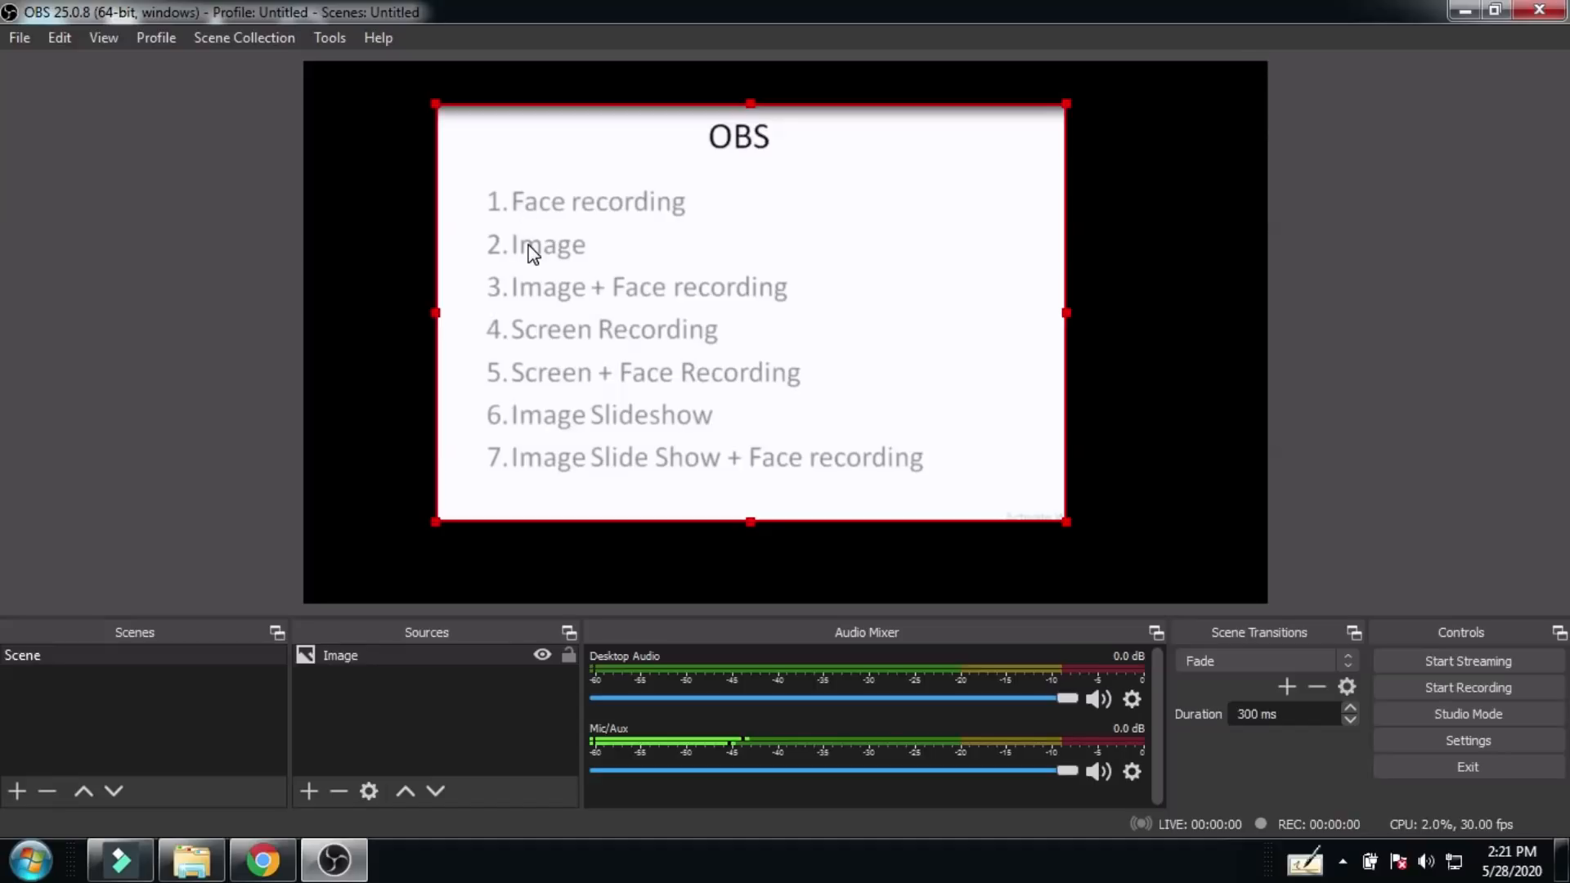
{"action": "left_click", "coordinate": [308, 791]}
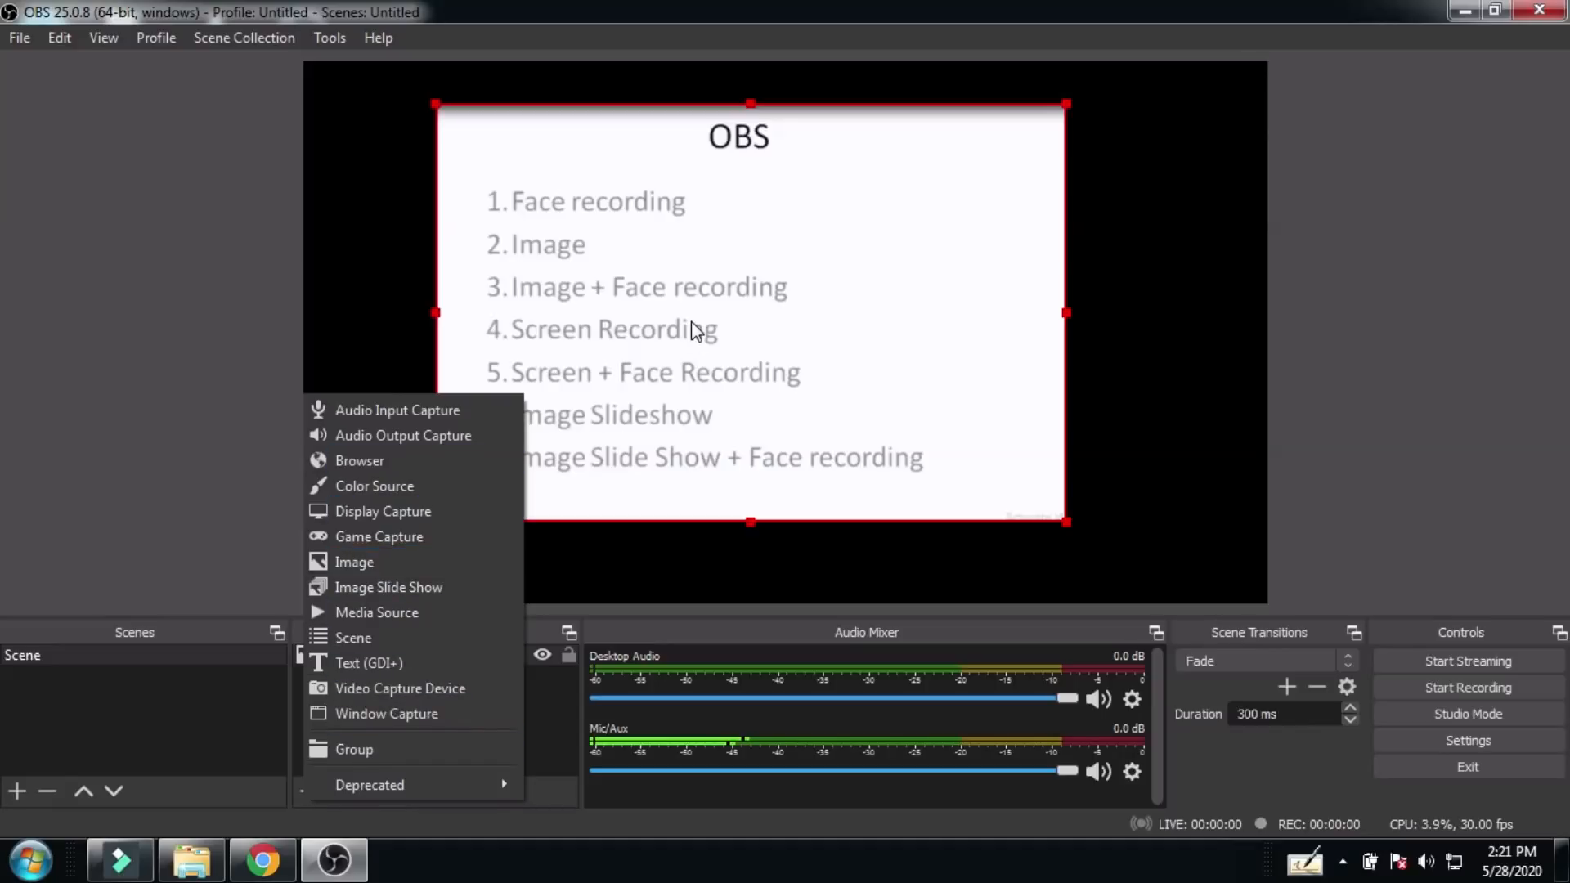
{"action": "left_click", "coordinate": [717, 367]}
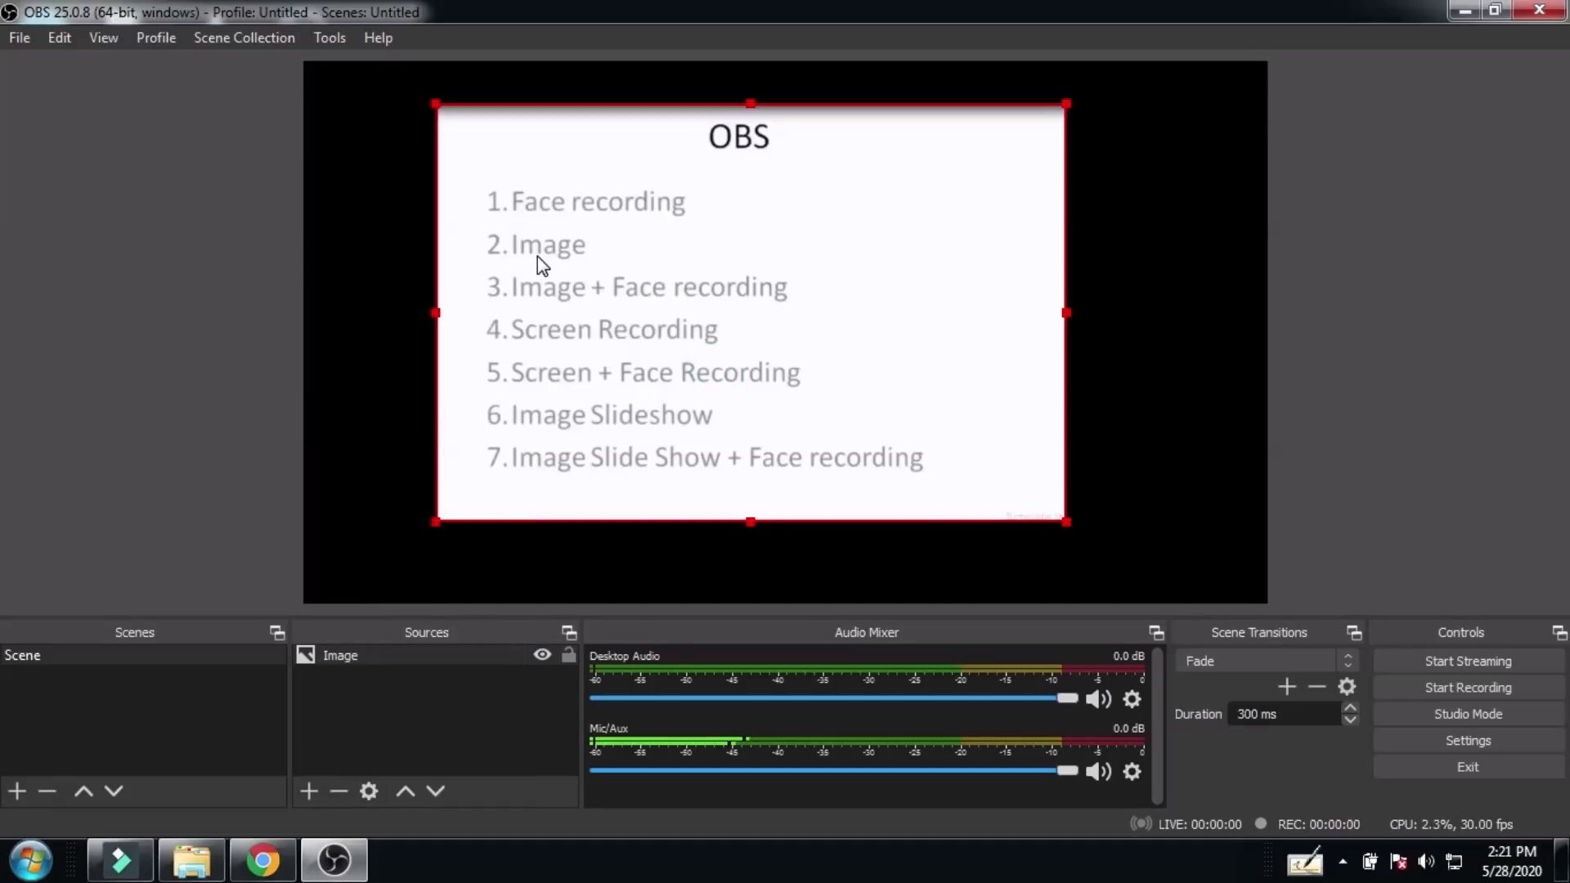
Step: Fit the Image source to the screen with the Transform options
{"action": "right_click", "coordinate": [664, 191]}
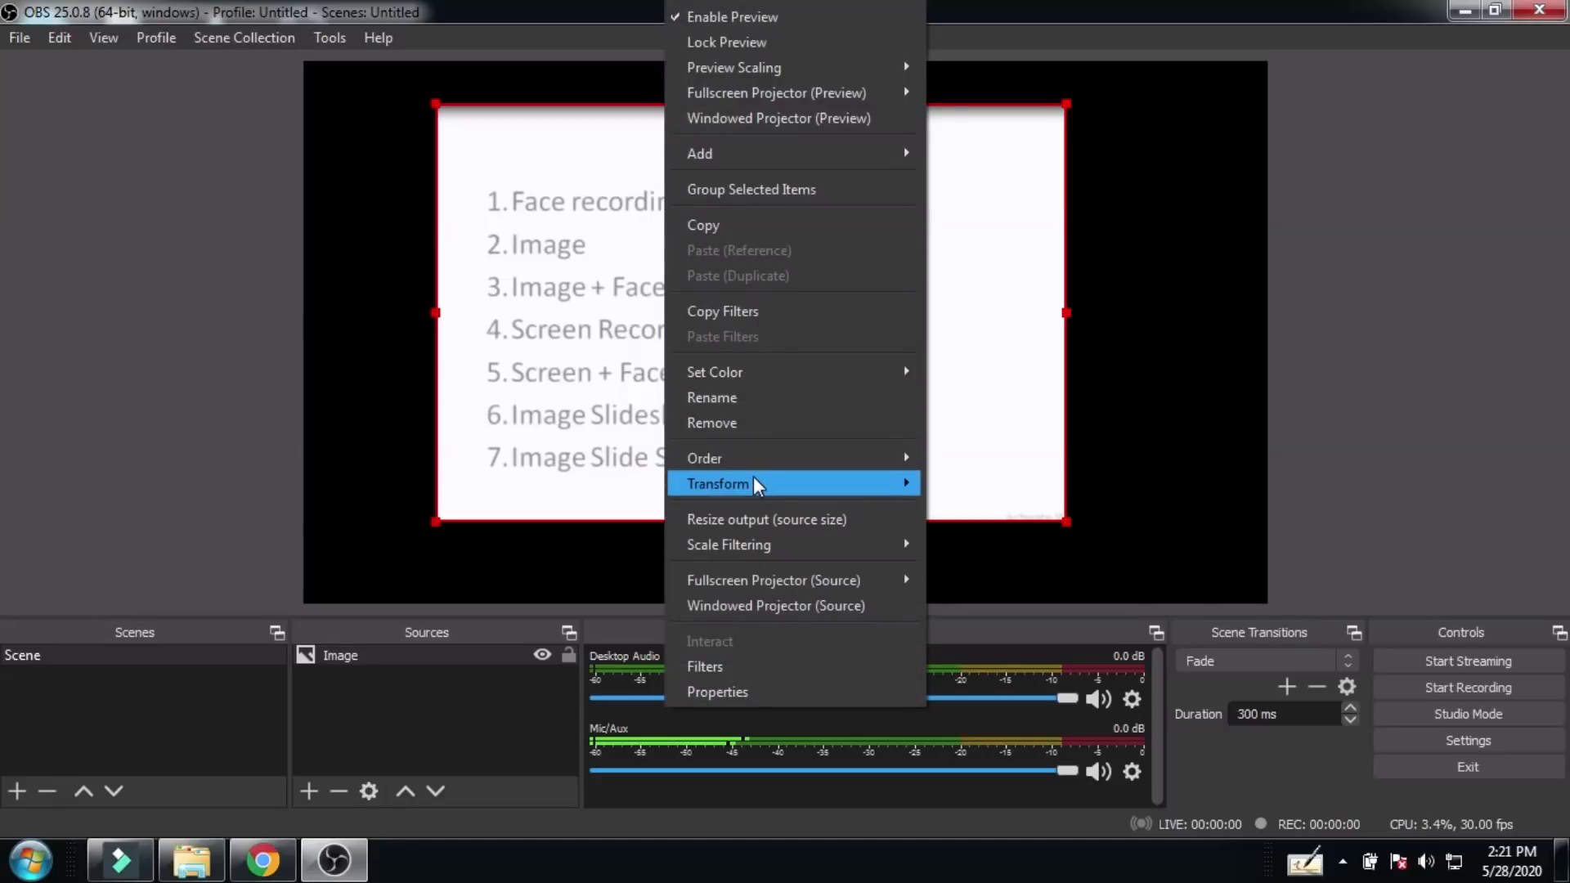
{"action": "mouse_move", "coordinate": [754, 481]}
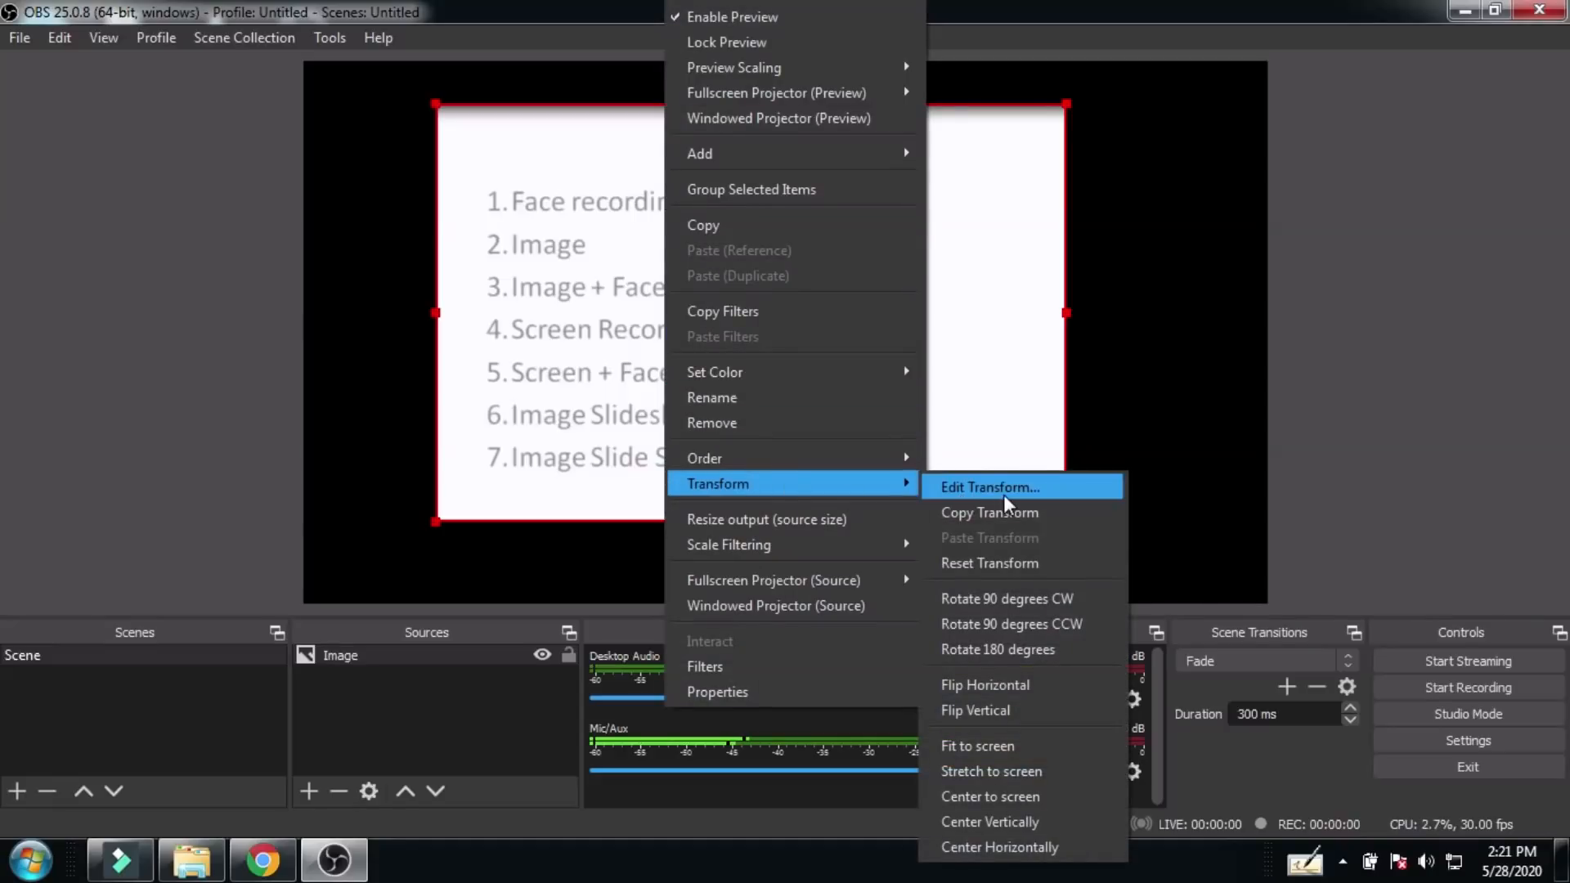
{"action": "left_click", "coordinate": [994, 750]}
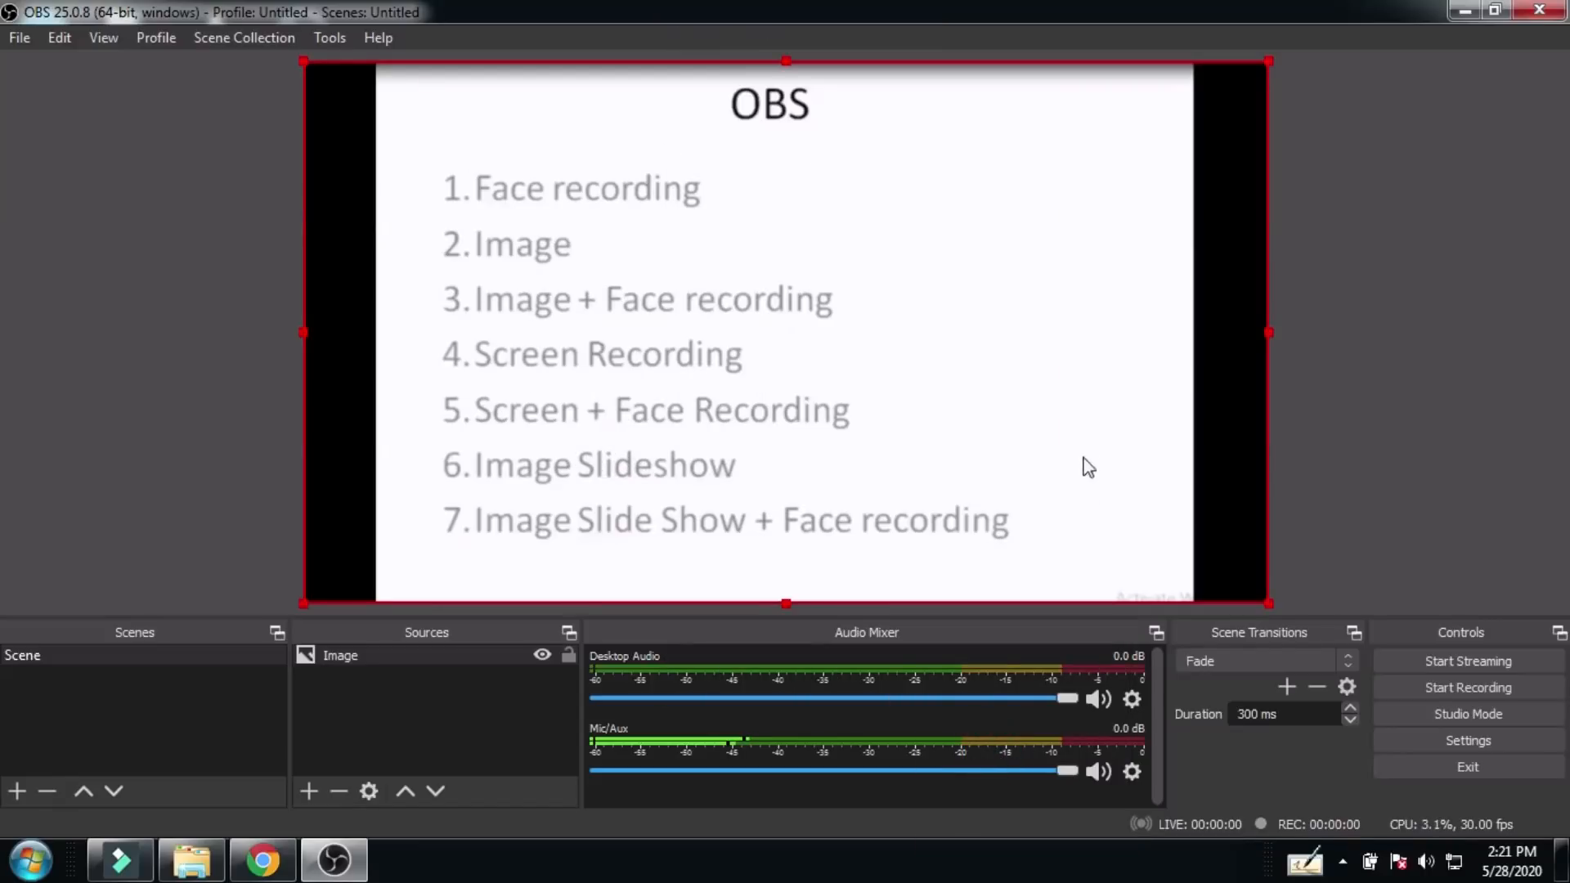
Step: Stretch the Image source to the screen so it covers the entire preview canvas
{"action": "right_click", "coordinate": [866, 161]}
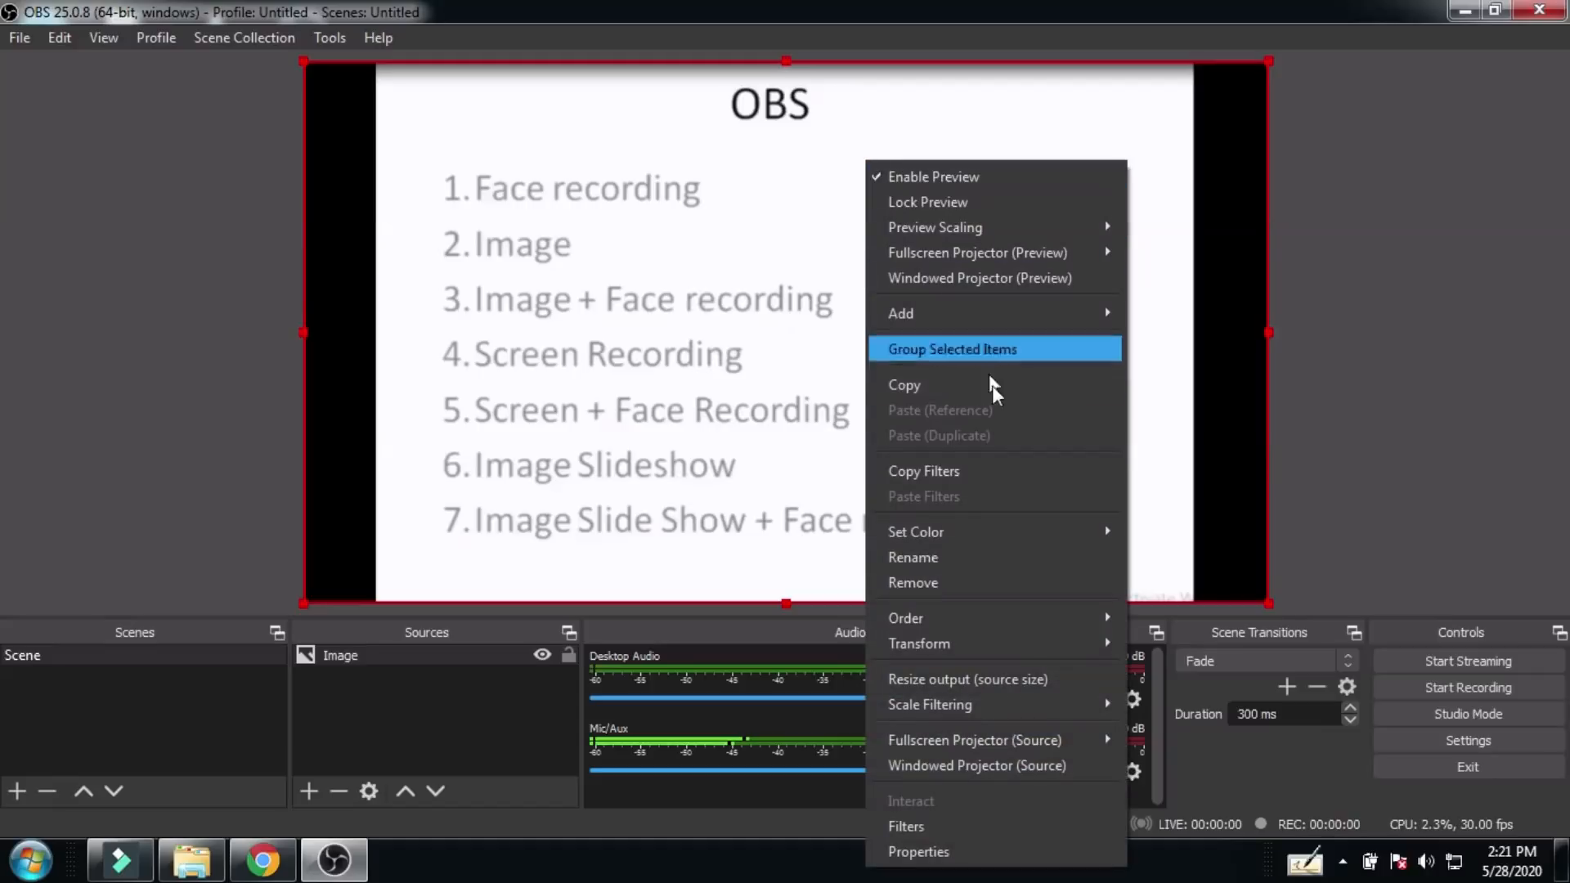
{"action": "mouse_move", "coordinate": [989, 650]}
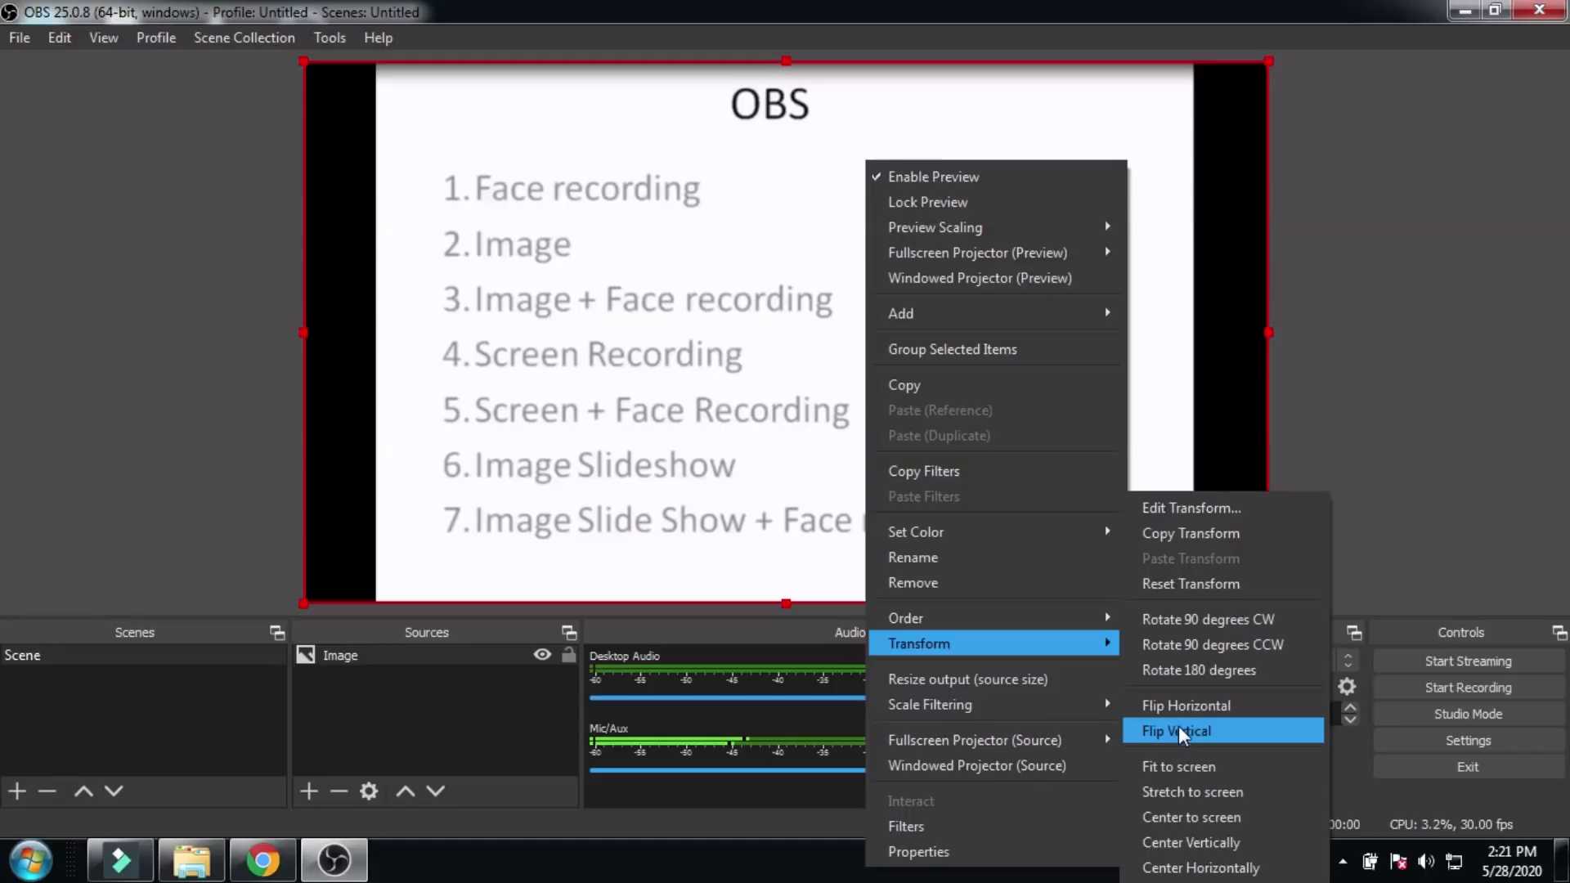
{"action": "left_click", "coordinate": [1185, 793]}
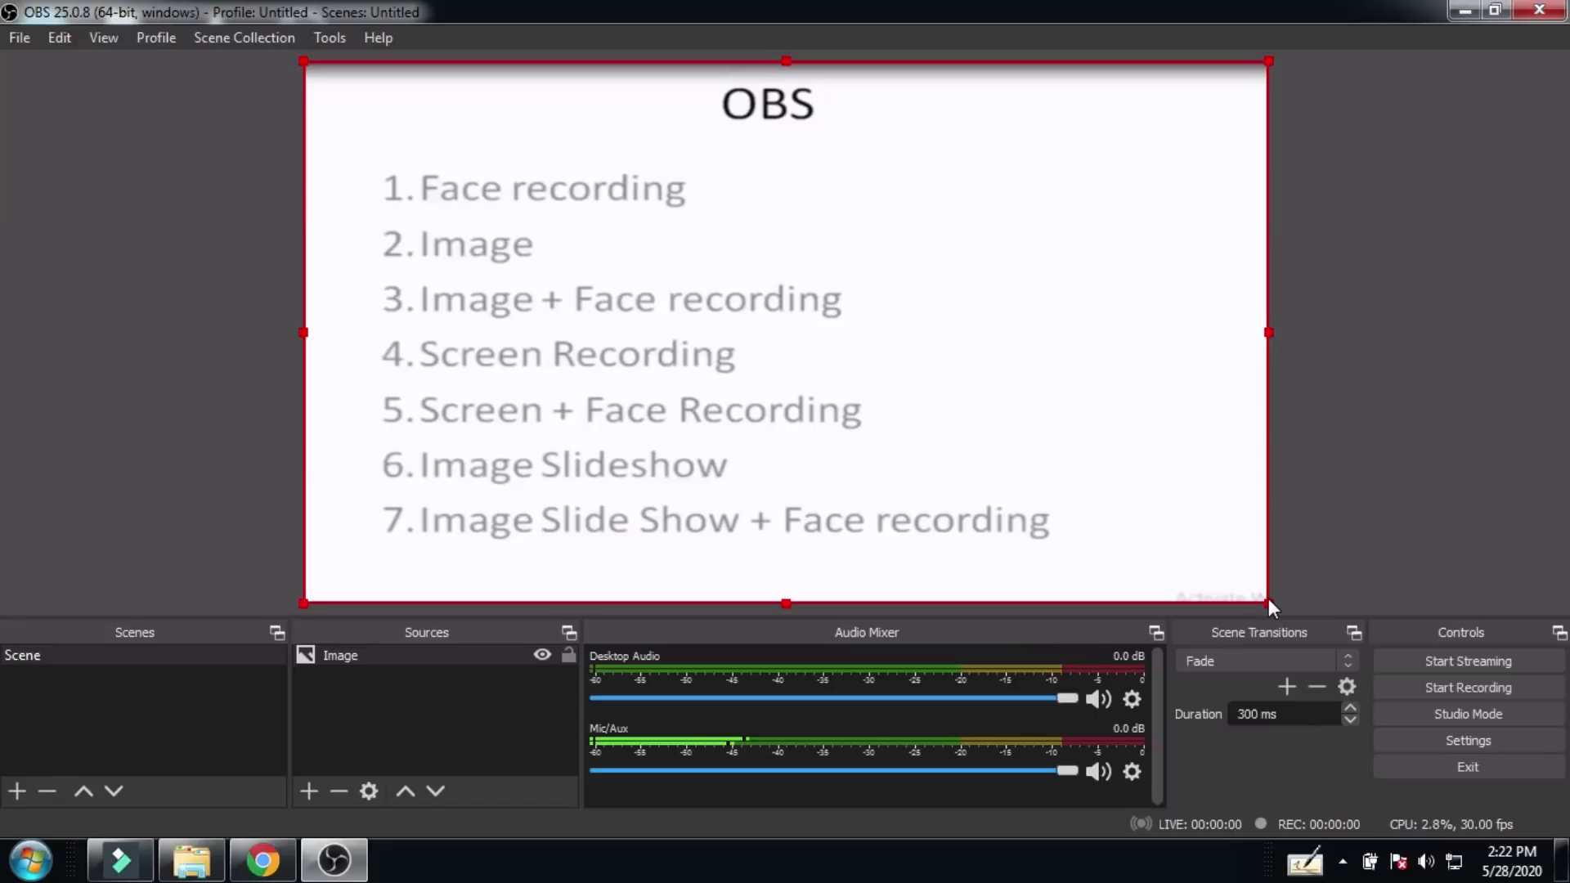
Step: Add a new Image source named Image 2 to the scene, using the tXIbiE.jpg file from the Extra folder
{"action": "left_click", "coordinate": [304, 791]}
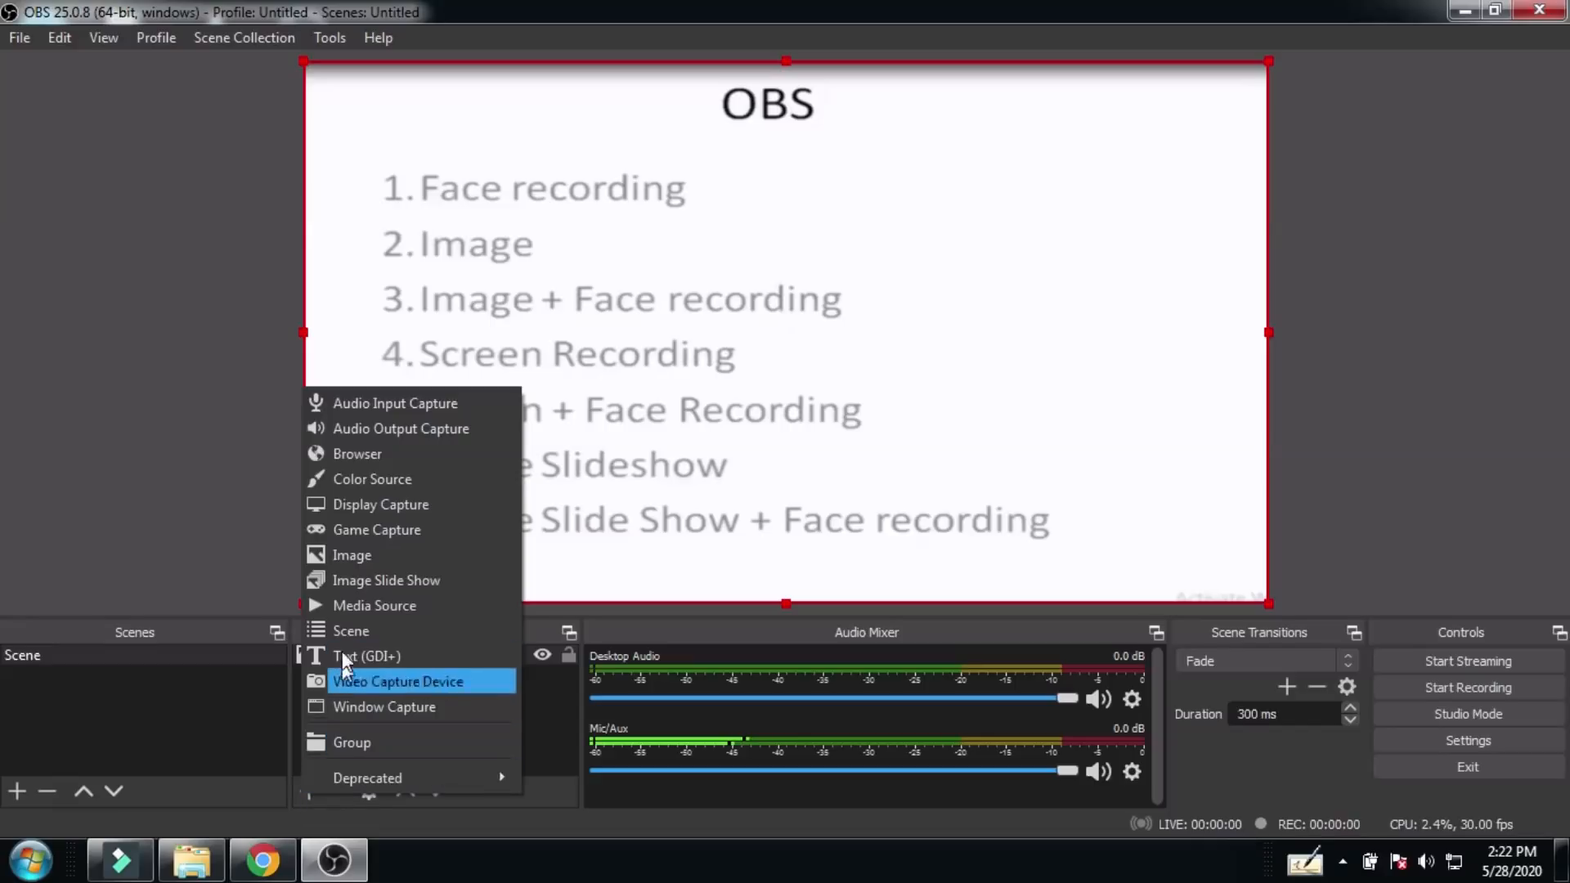
{"action": "left_click", "coordinate": [345, 556]}
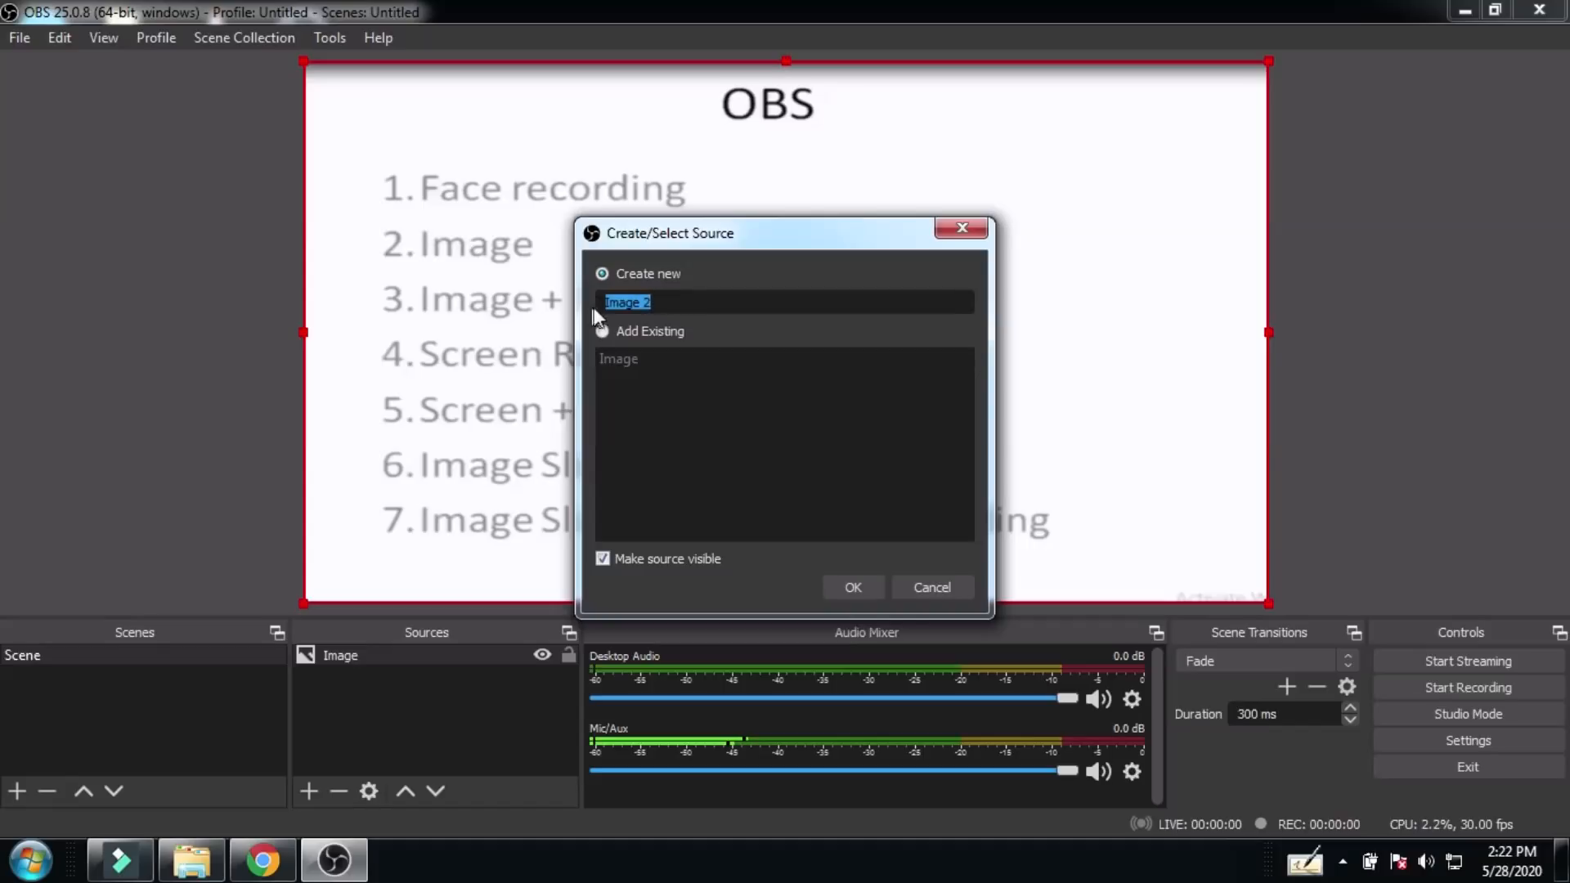
{"action": "left_click", "coordinate": [855, 585]}
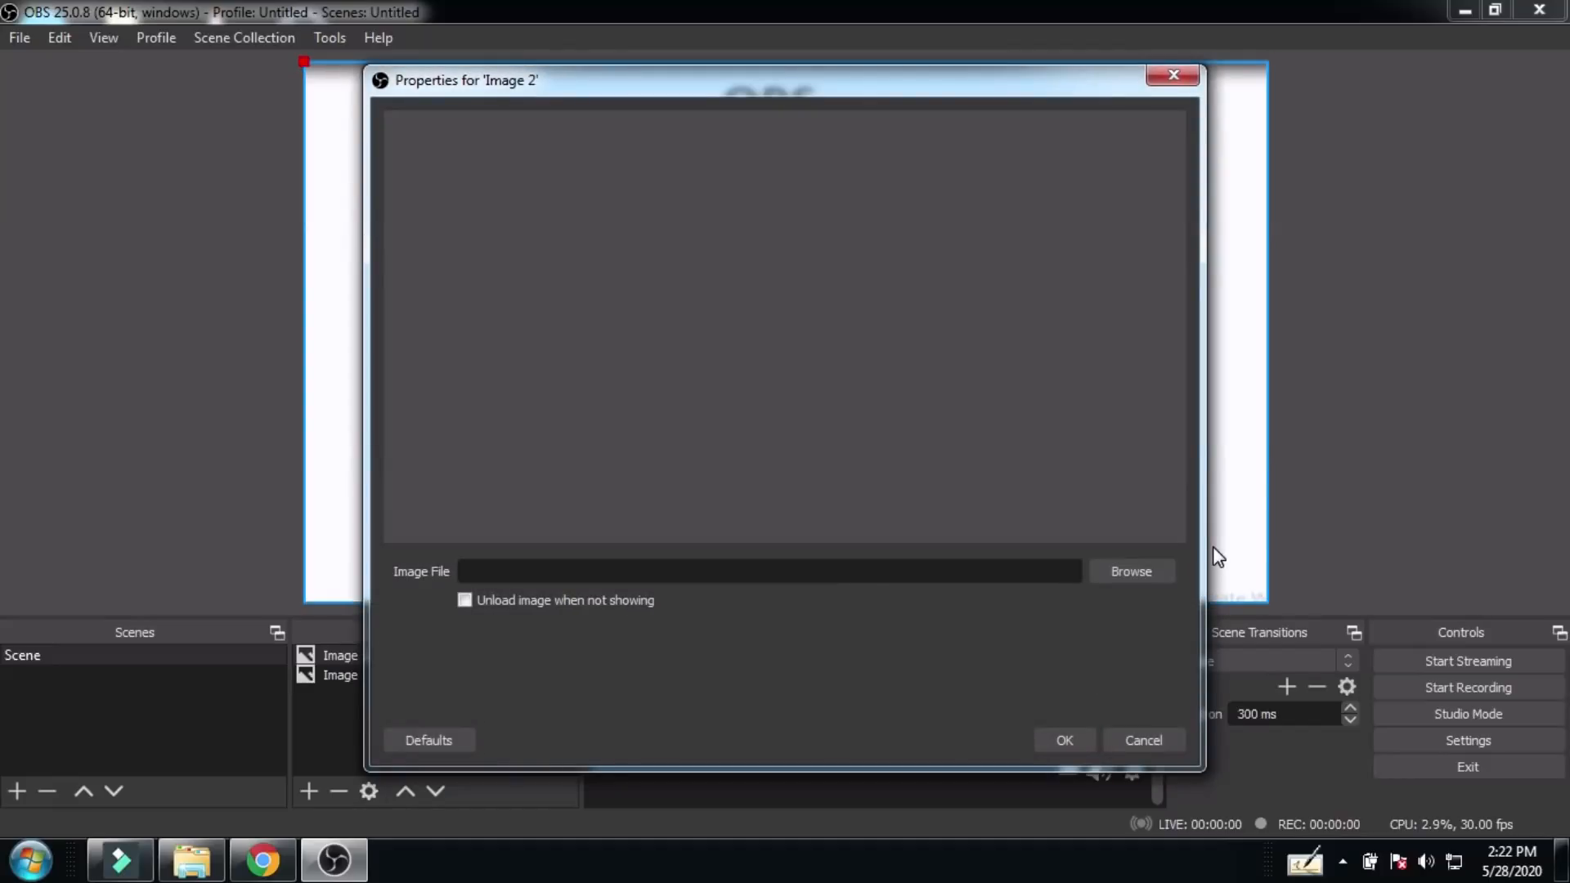
{"action": "left_click", "coordinate": [1131, 571]}
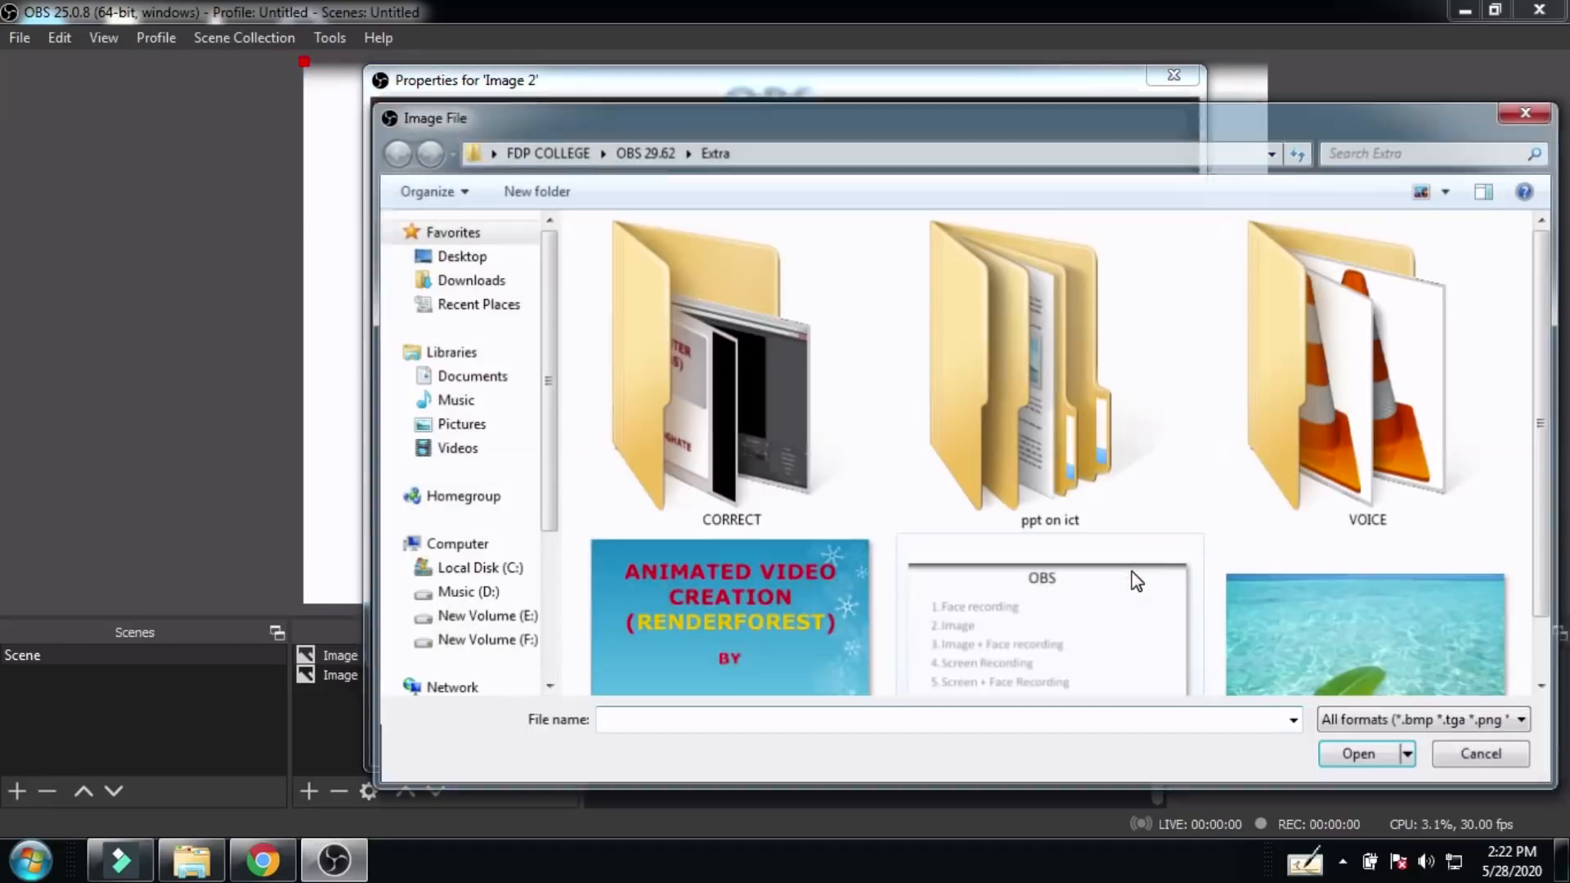
{"action": "double_click", "coordinate": [1342, 615]}
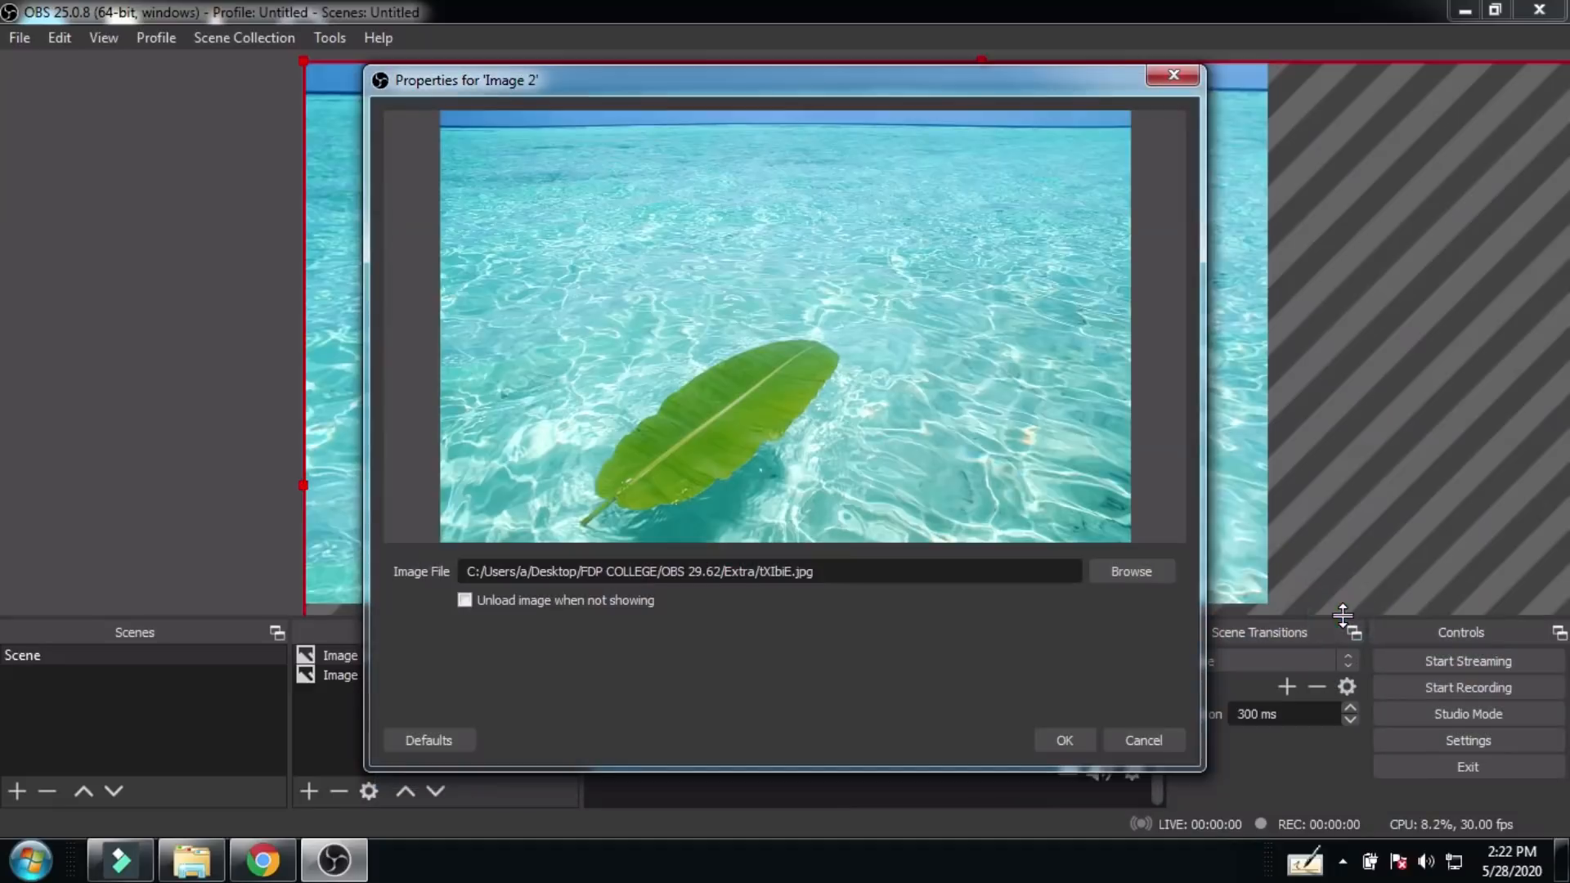
{"action": "left_click", "coordinate": [1064, 740]}
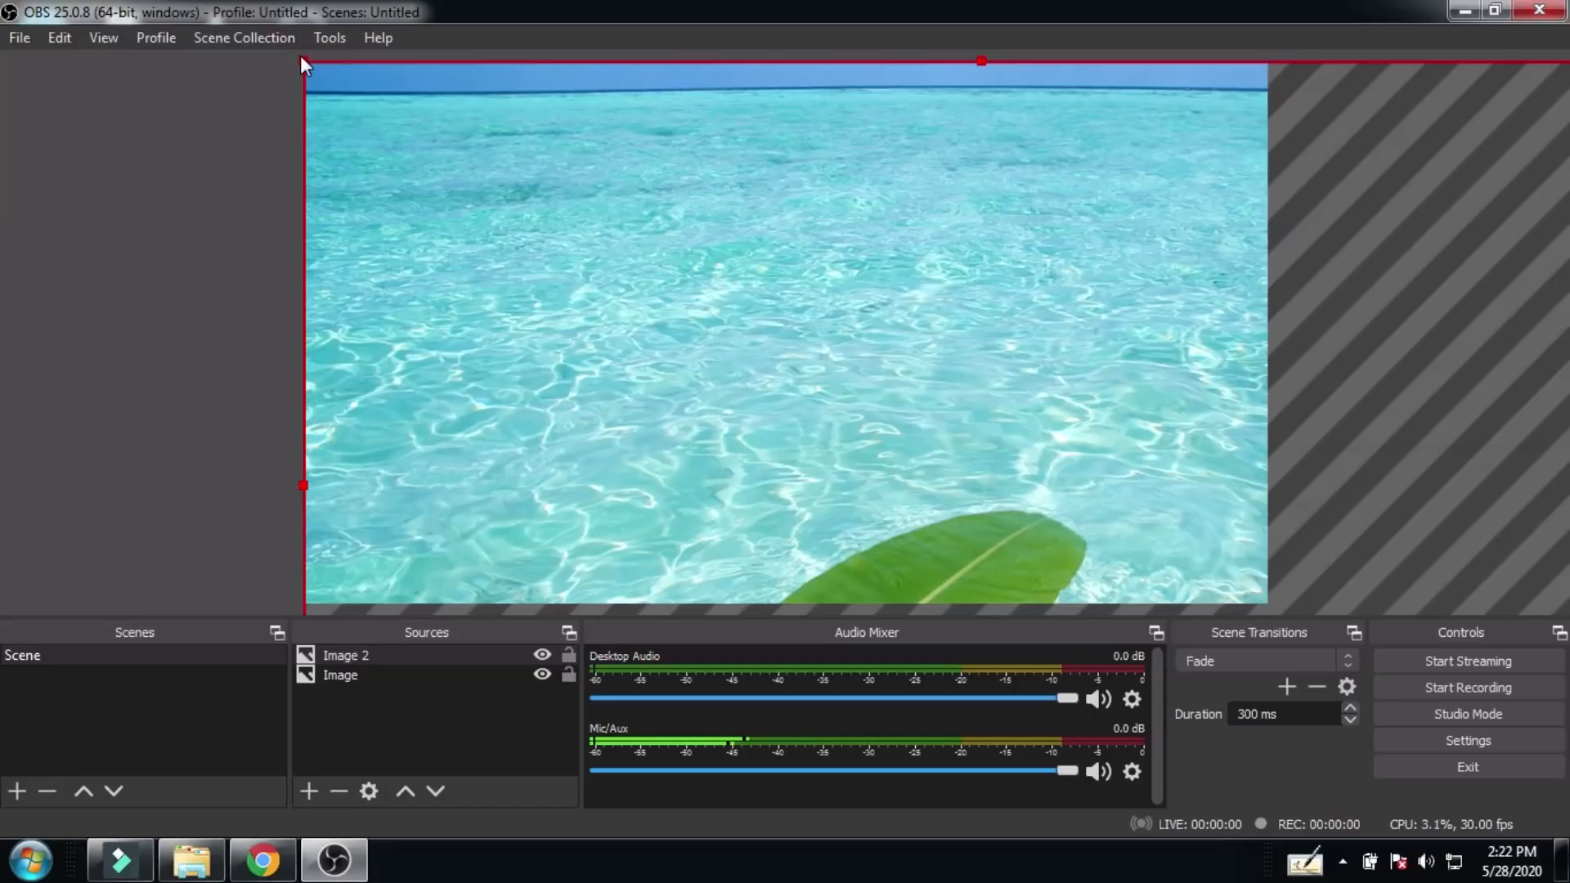
Step: Shrink the Image 2 source and place it over the lower-right part of the preview canvas
{"action": "left_click_drag", "start_coordinate": [306, 60], "coordinate": [839, 539]}
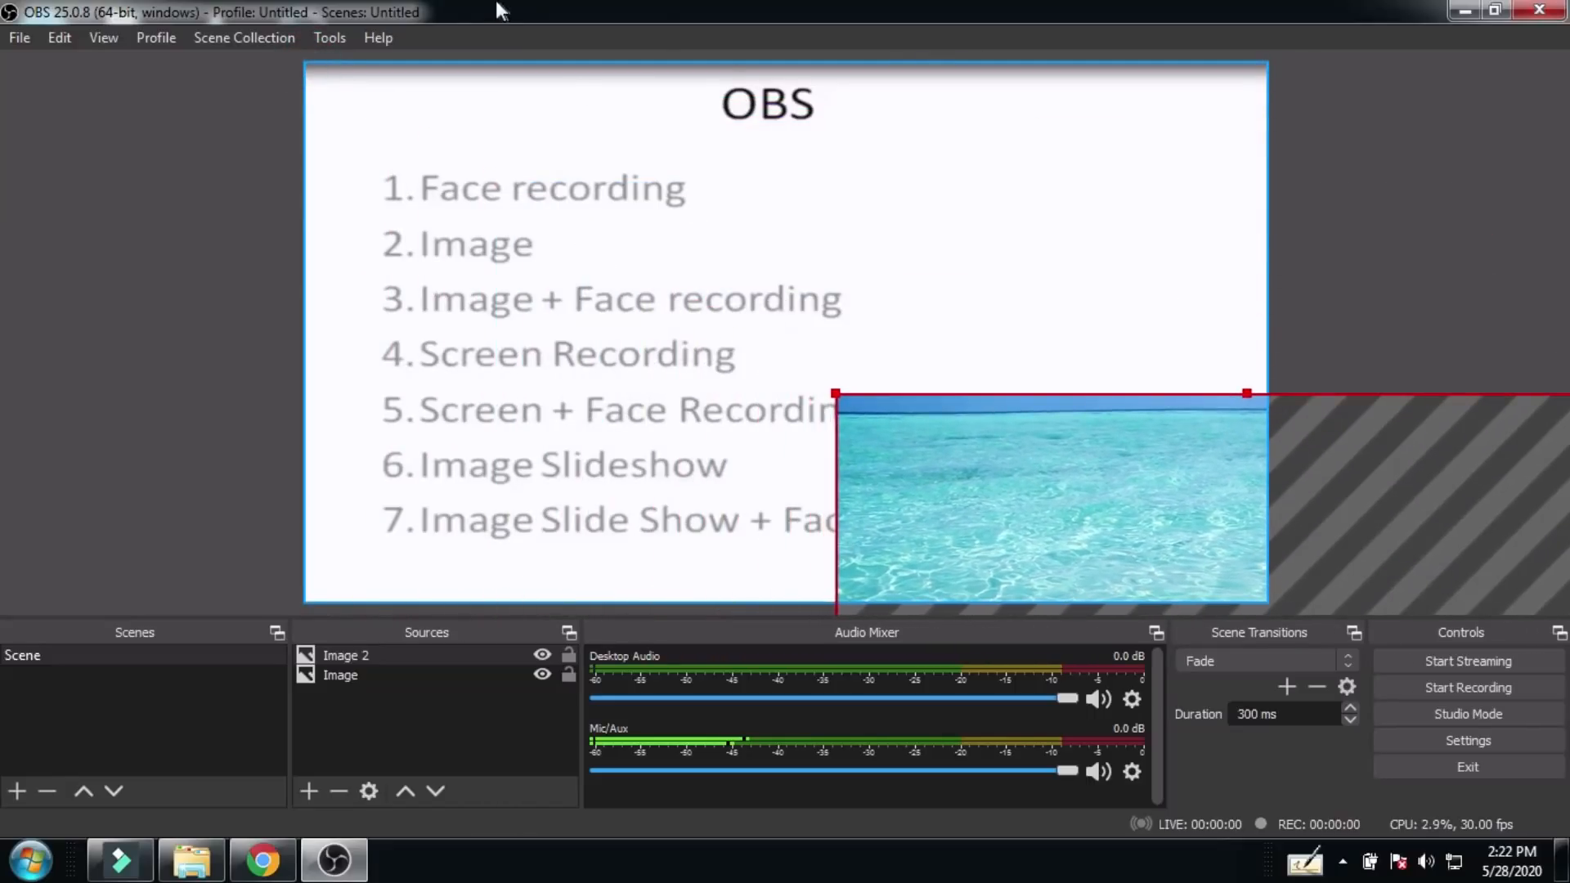
{"action": "left_click_drag", "start_coordinate": [1053, 481], "coordinate": [580, 171]}
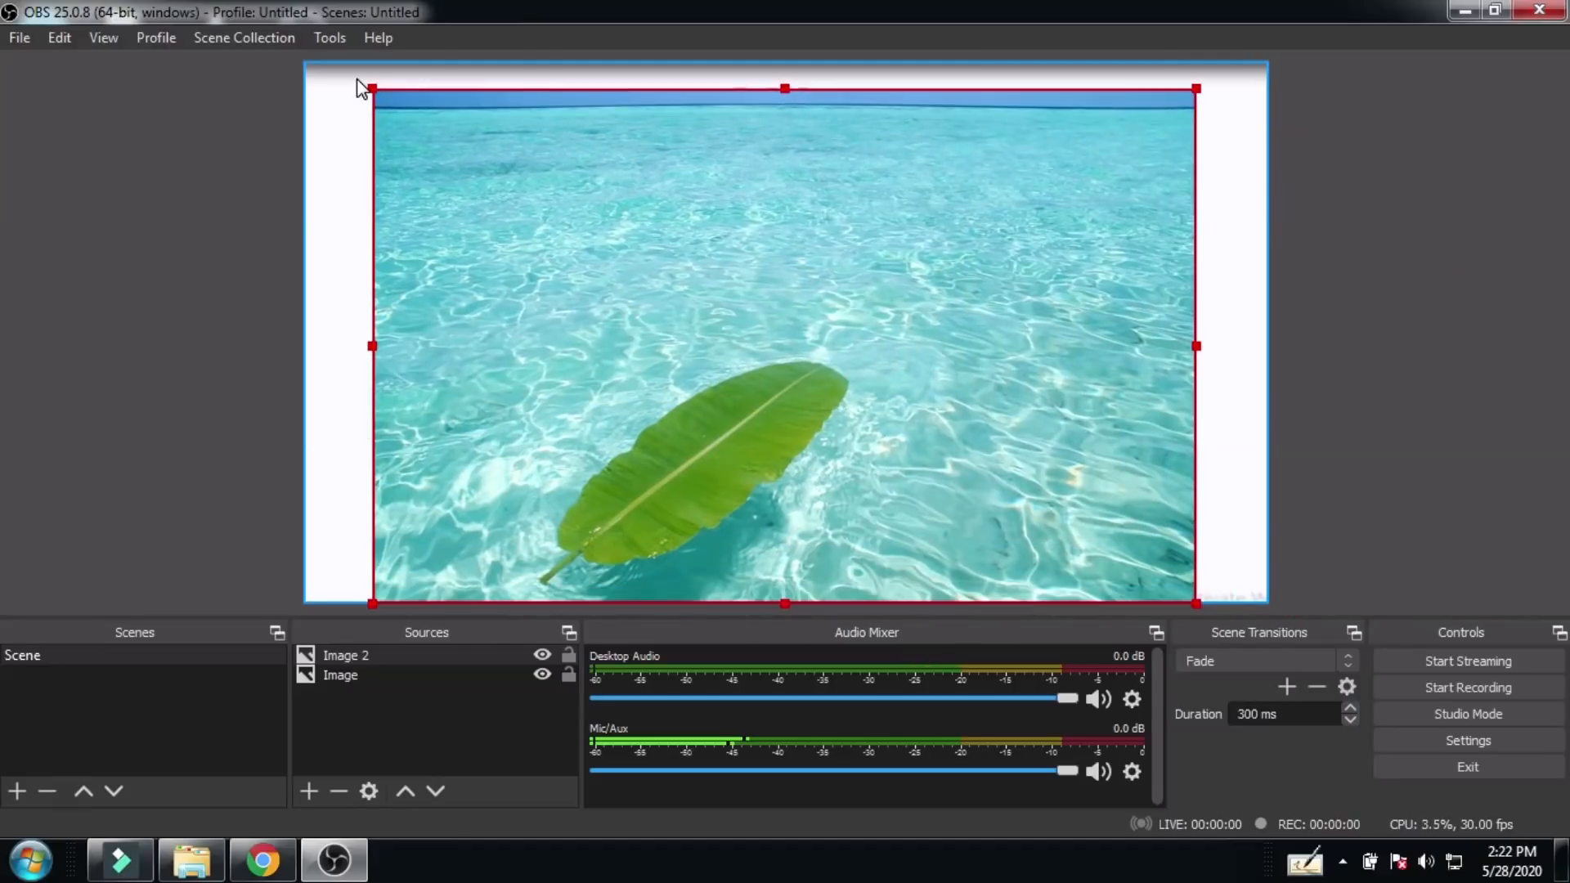
{"action": "left_click_drag", "start_coordinate": [375, 87], "coordinate": [932, 615]}
Step: Shrink the Image source with the OBS list so it fills only the lower-left part of the canvas
{"action": "left_click", "coordinate": [483, 108]}
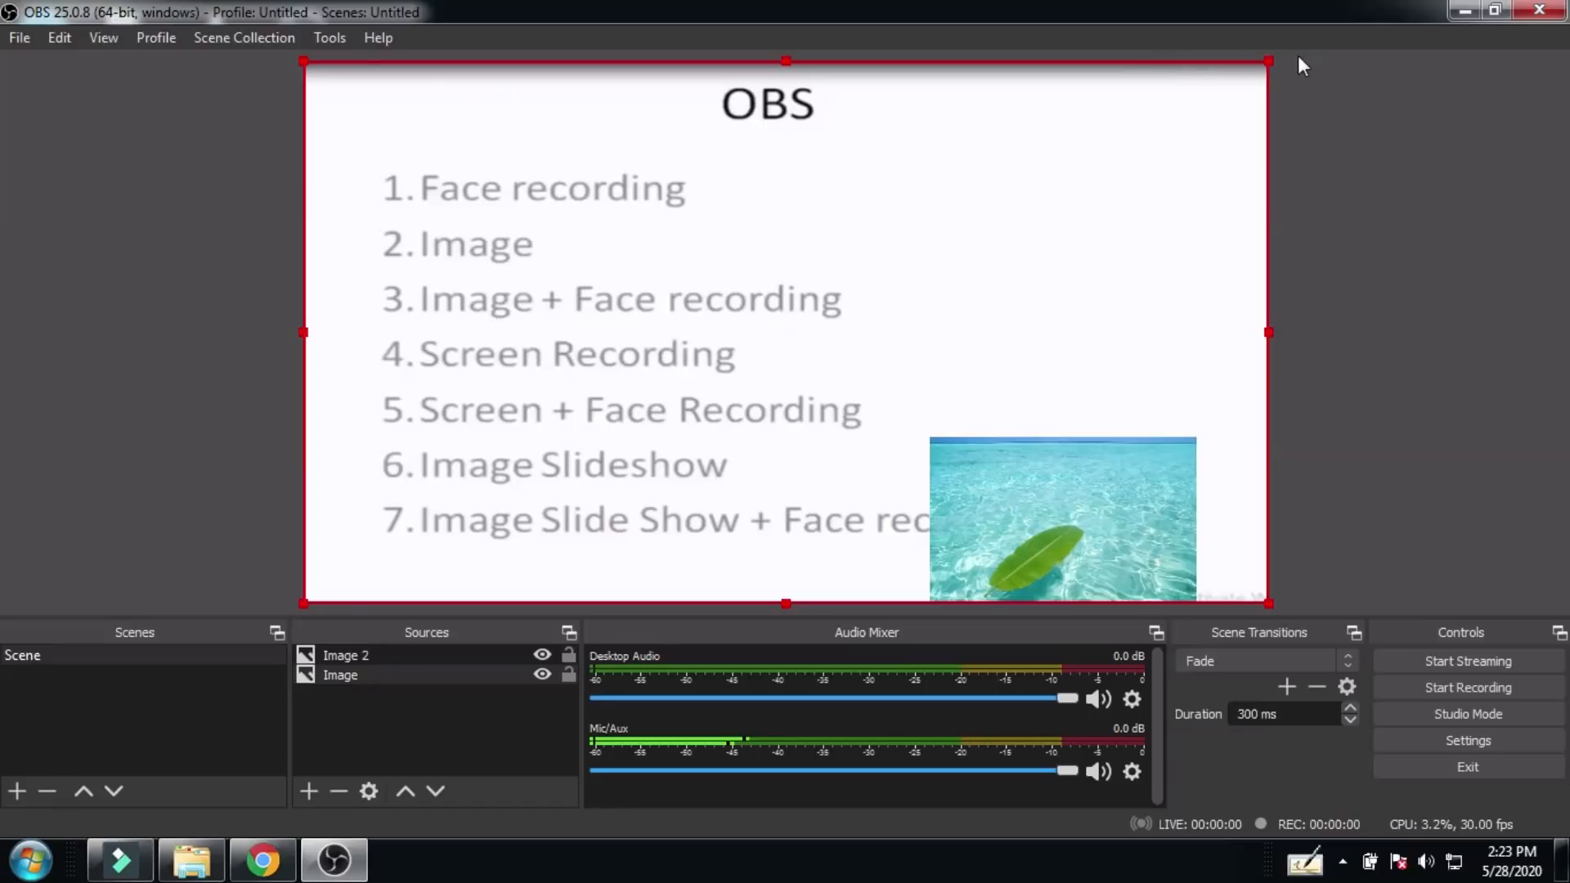
{"action": "left_click_drag", "start_coordinate": [1268, 60], "coordinate": [635, 263]}
{"action": "left_click", "coordinate": [458, 252]}
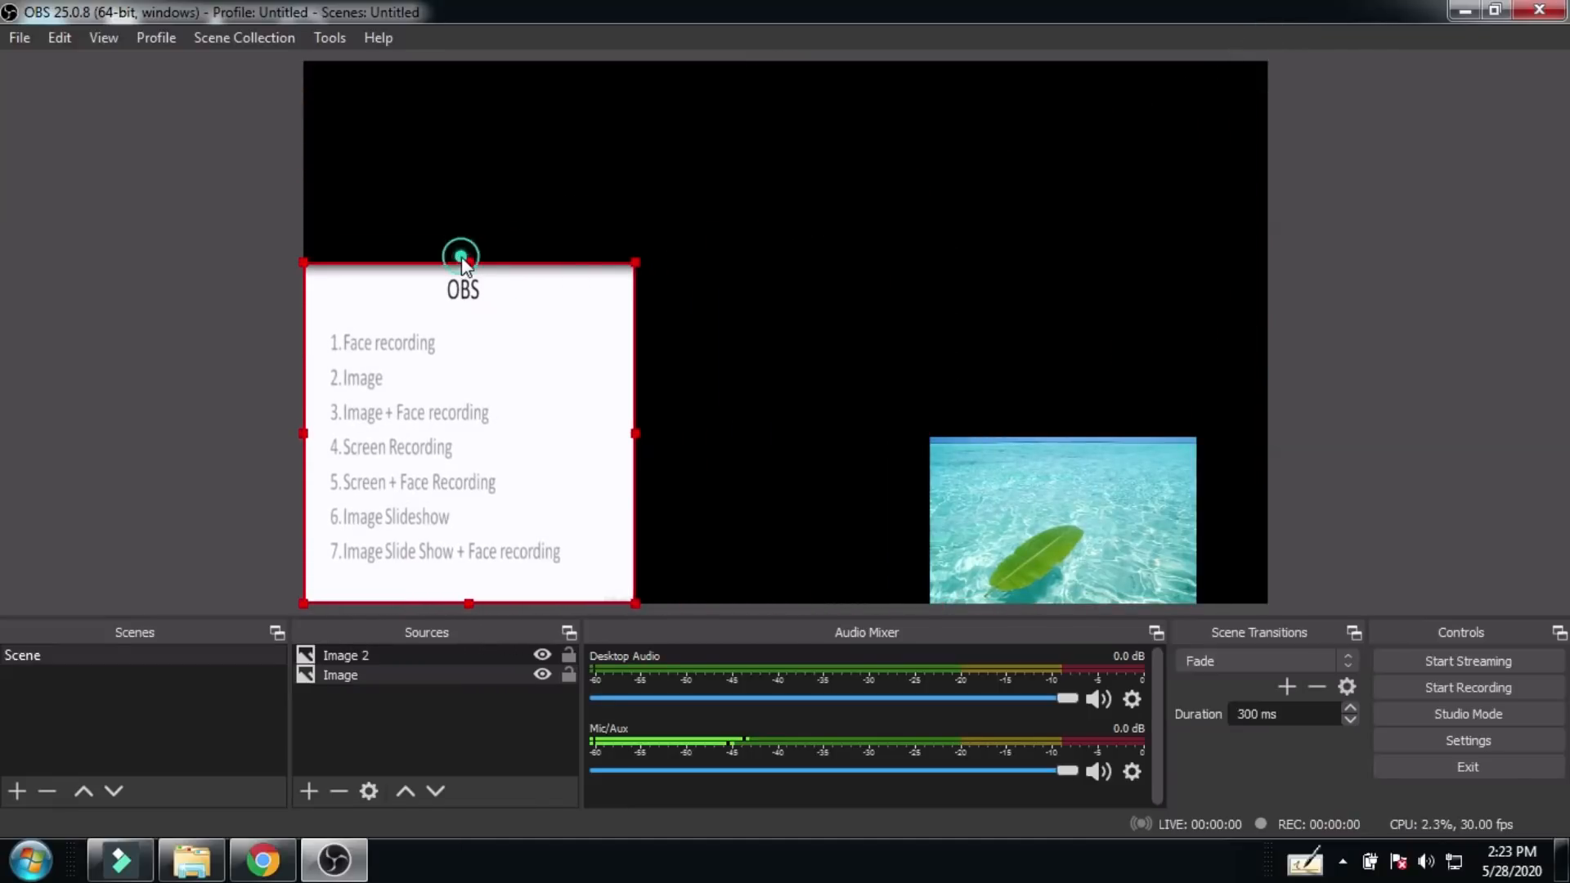
{"action": "left_click", "coordinate": [463, 297]}
{"action": "left_click_drag", "start_coordinate": [636, 434], "coordinate": [724, 435]}
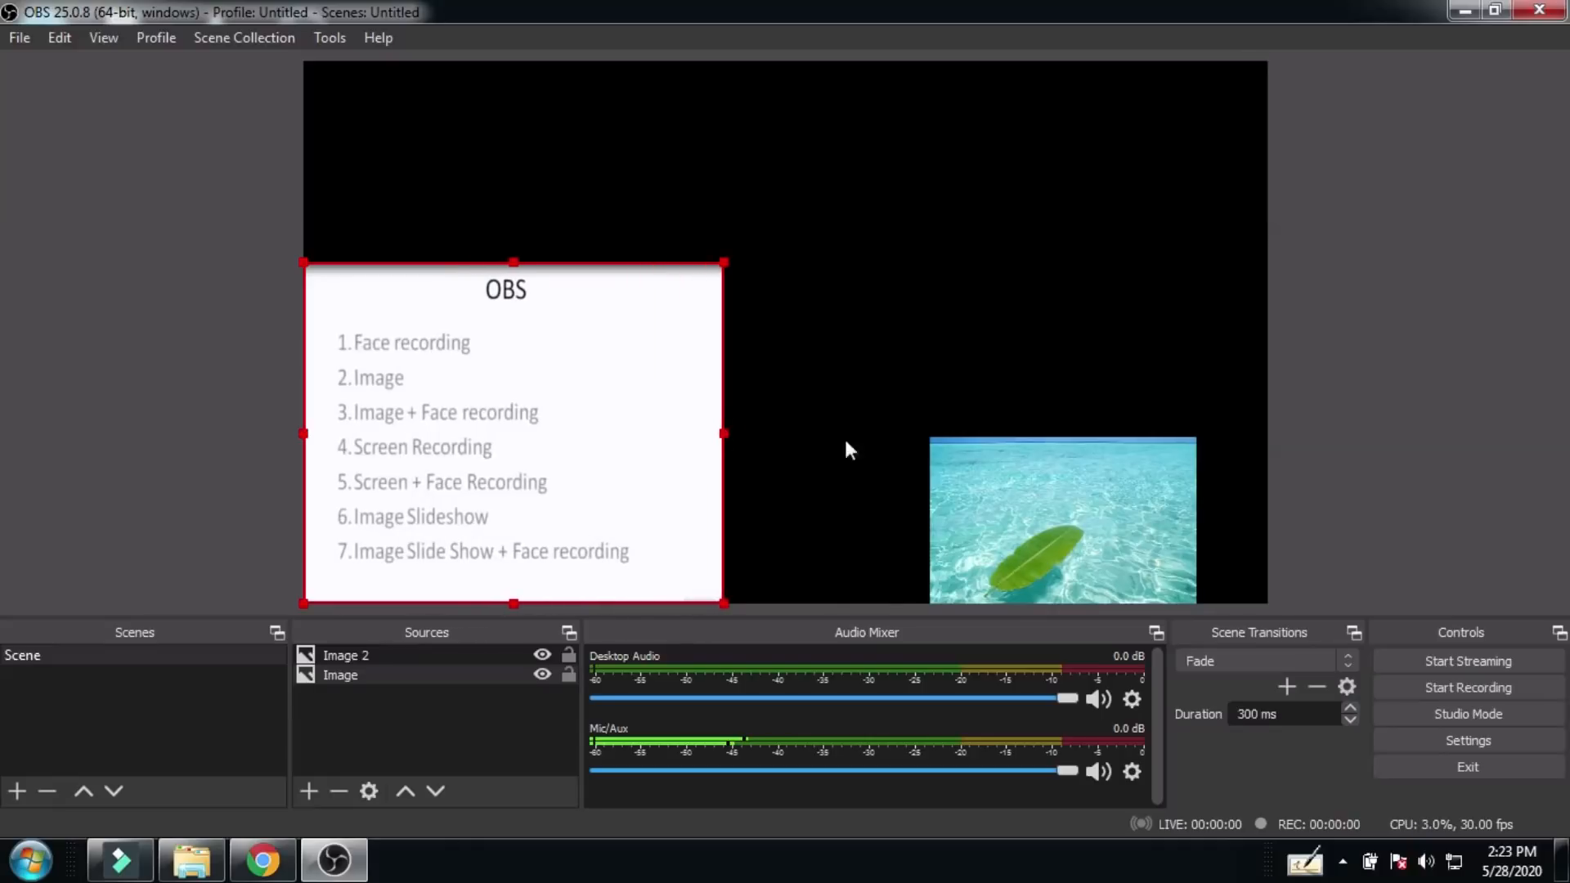
Step: Enlarge the Image 2 source and position it beside the OBS list image in the lower-right part of the canvas
{"action": "left_click_drag", "start_coordinate": [1032, 500], "coordinate": [962, 525]}
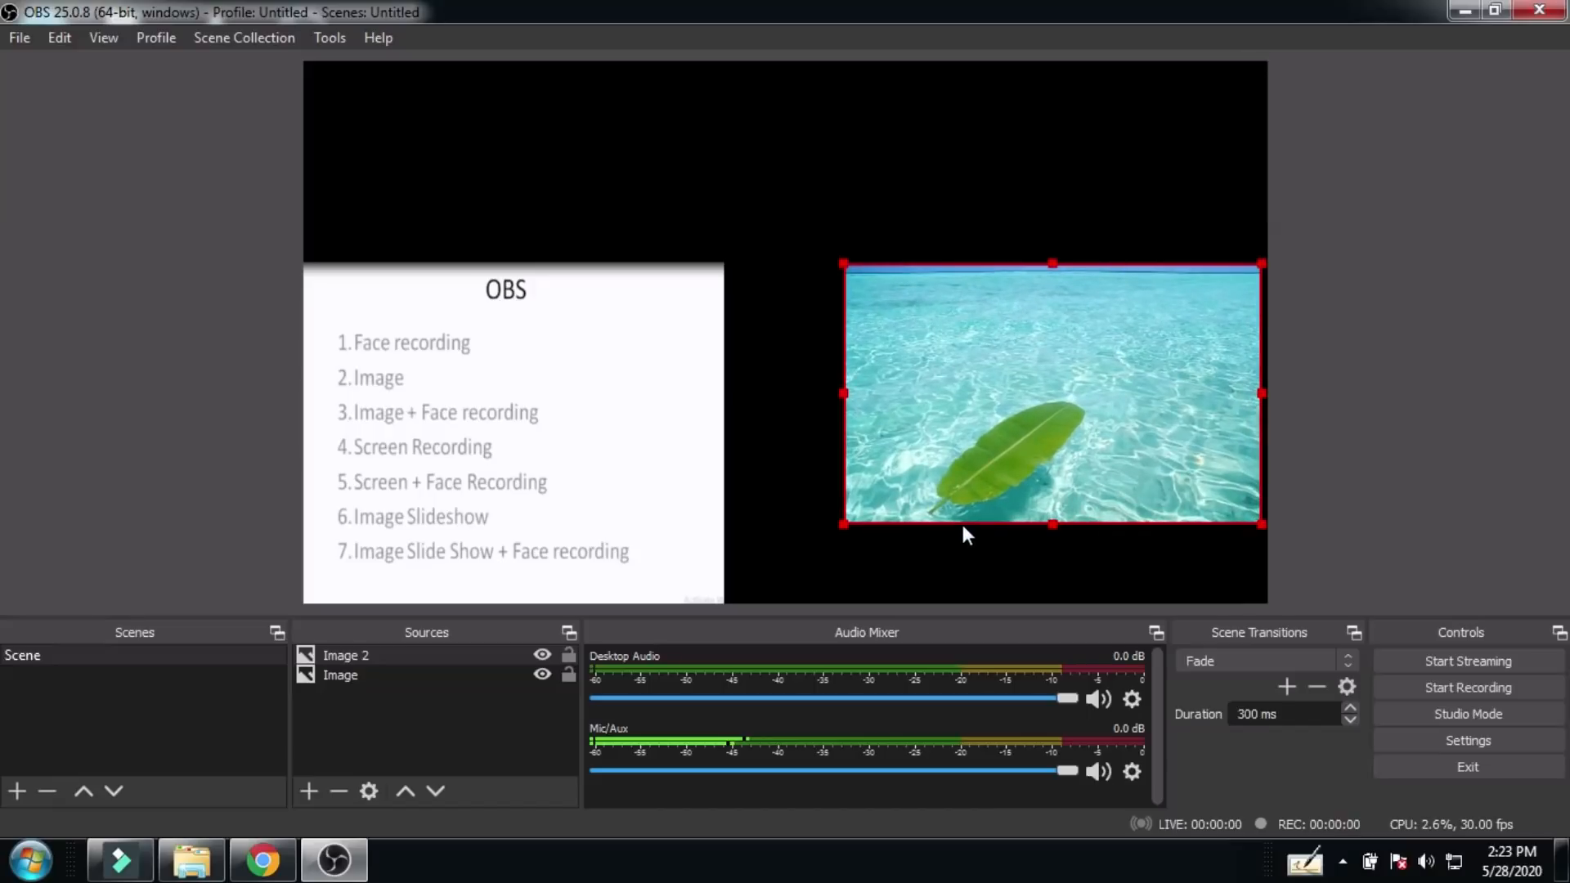
{"action": "left_click_drag", "start_coordinate": [1071, 421], "coordinate": [1017, 420]}
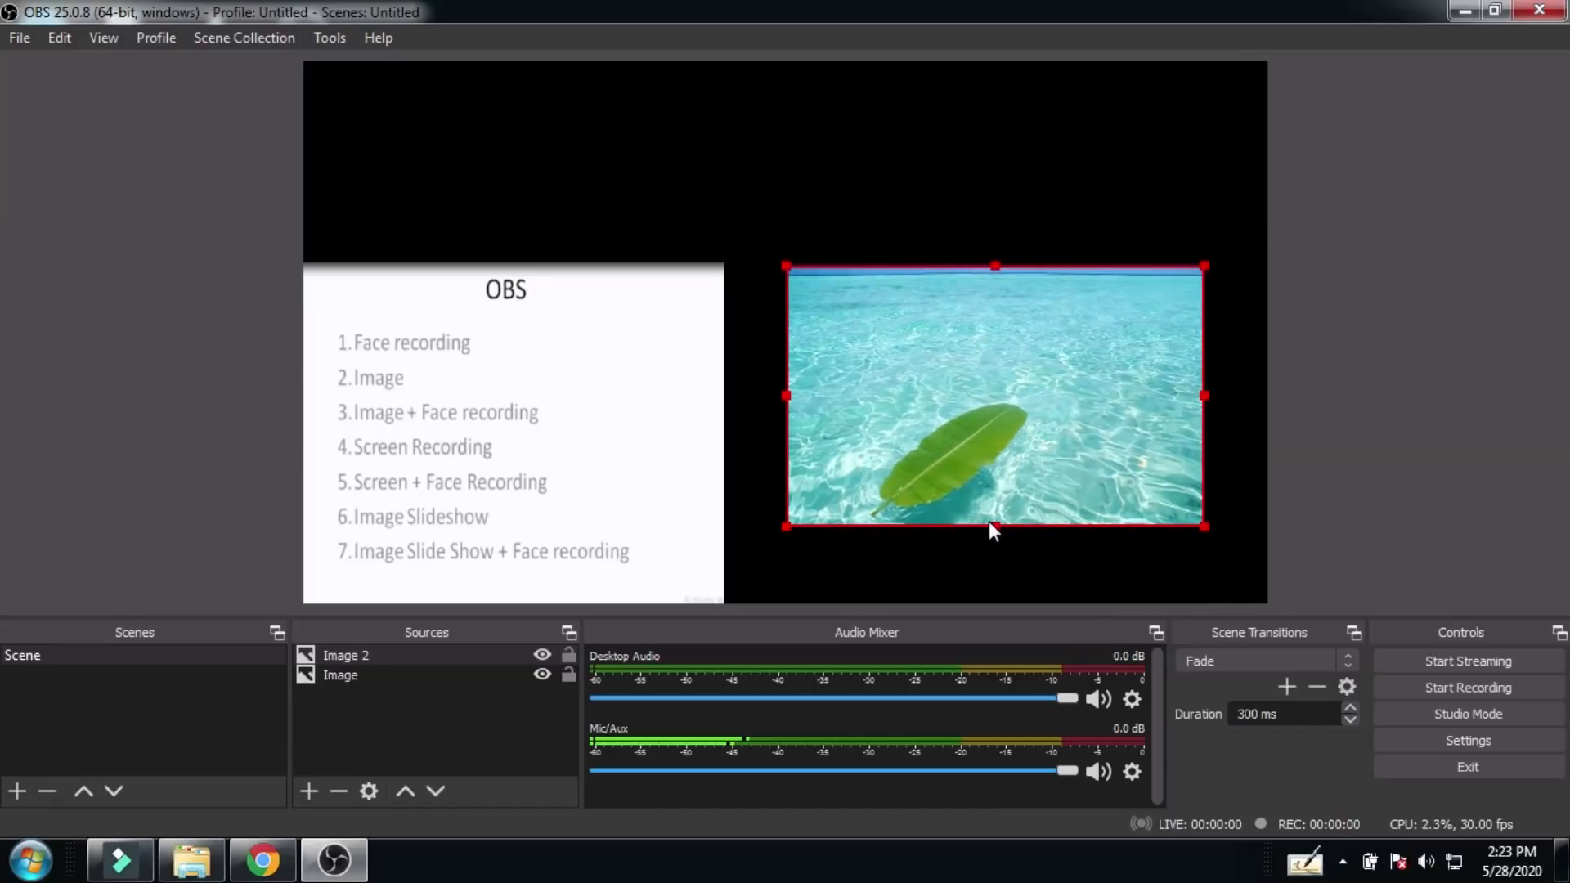
{"action": "left_click_drag", "start_coordinate": [993, 525], "coordinate": [986, 564]}
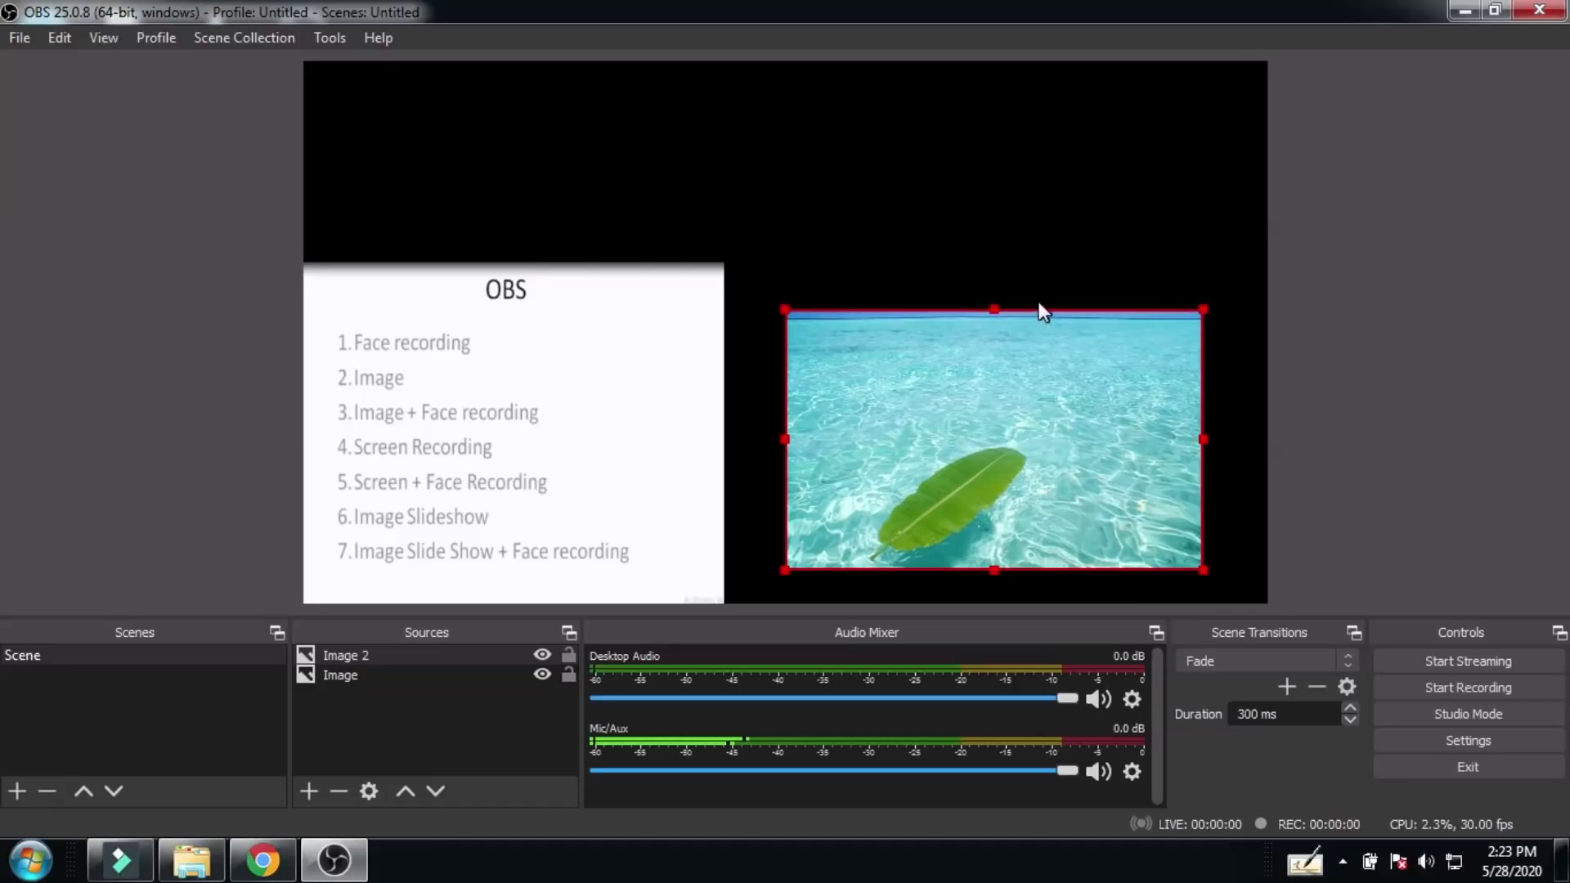
{"action": "left_click_drag", "start_coordinate": [993, 309], "coordinate": [984, 272]}
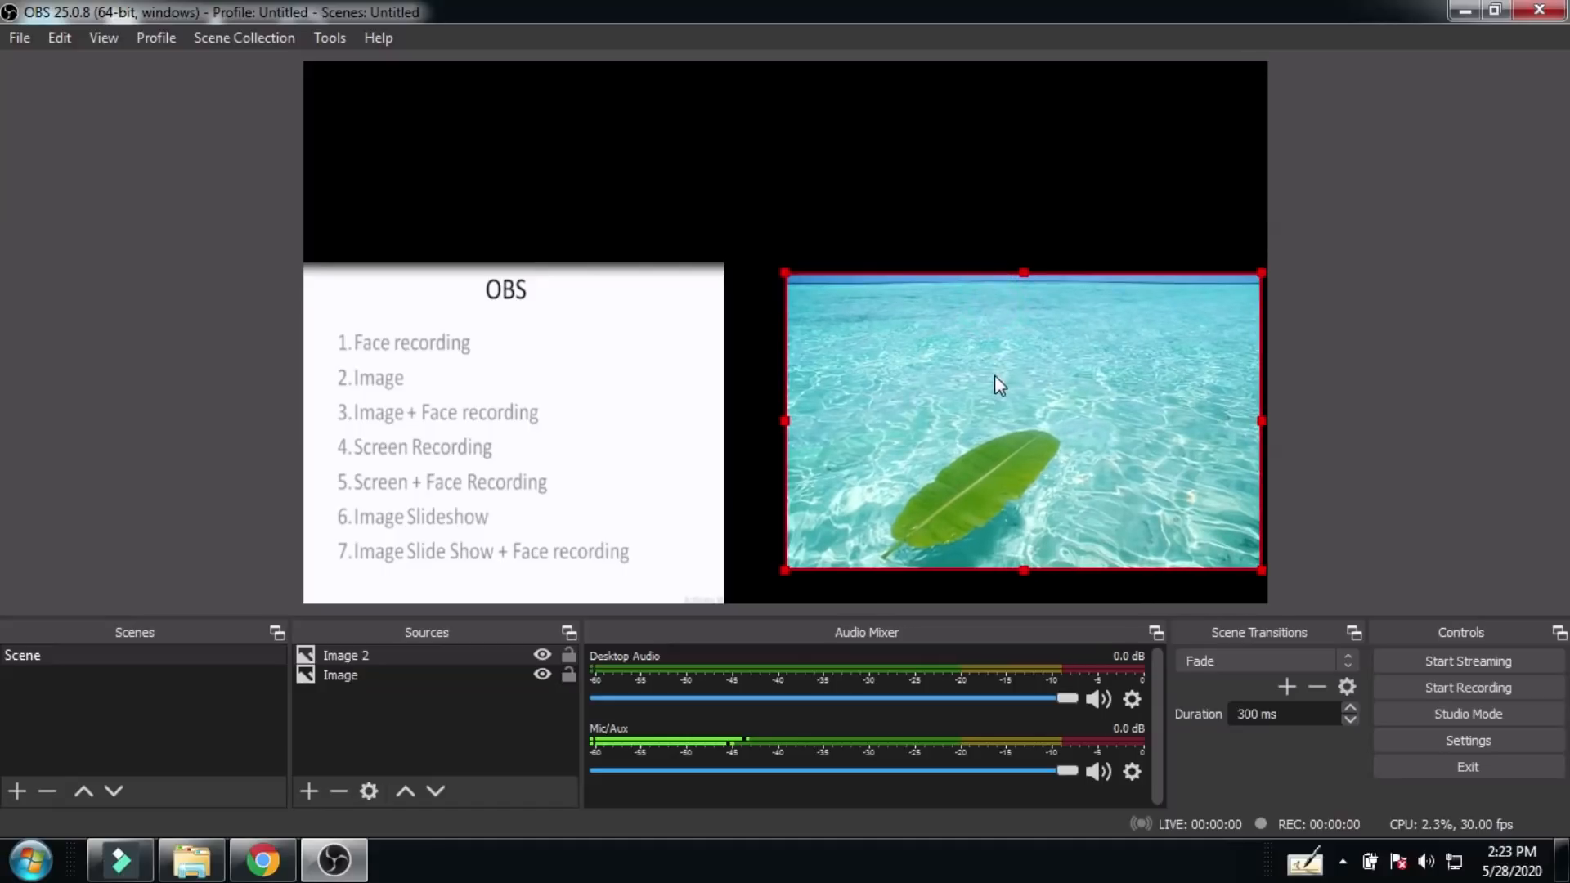
{"action": "left_click_drag", "start_coordinate": [994, 375], "coordinate": [977, 371]}
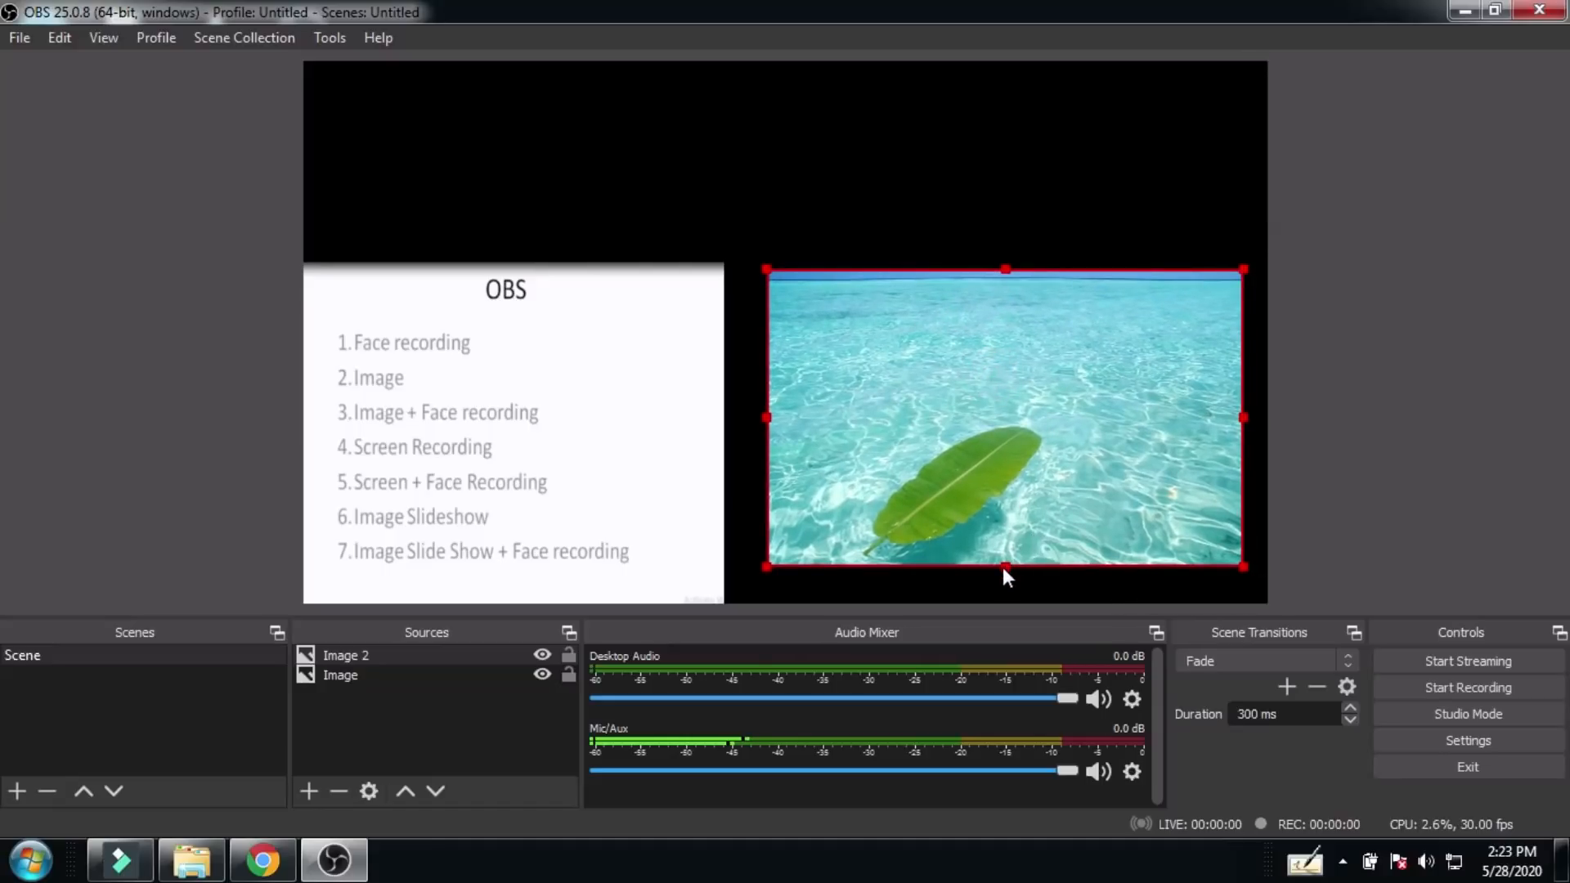
{"action": "left_click_drag", "start_coordinate": [1004, 568], "coordinate": [993, 584]}
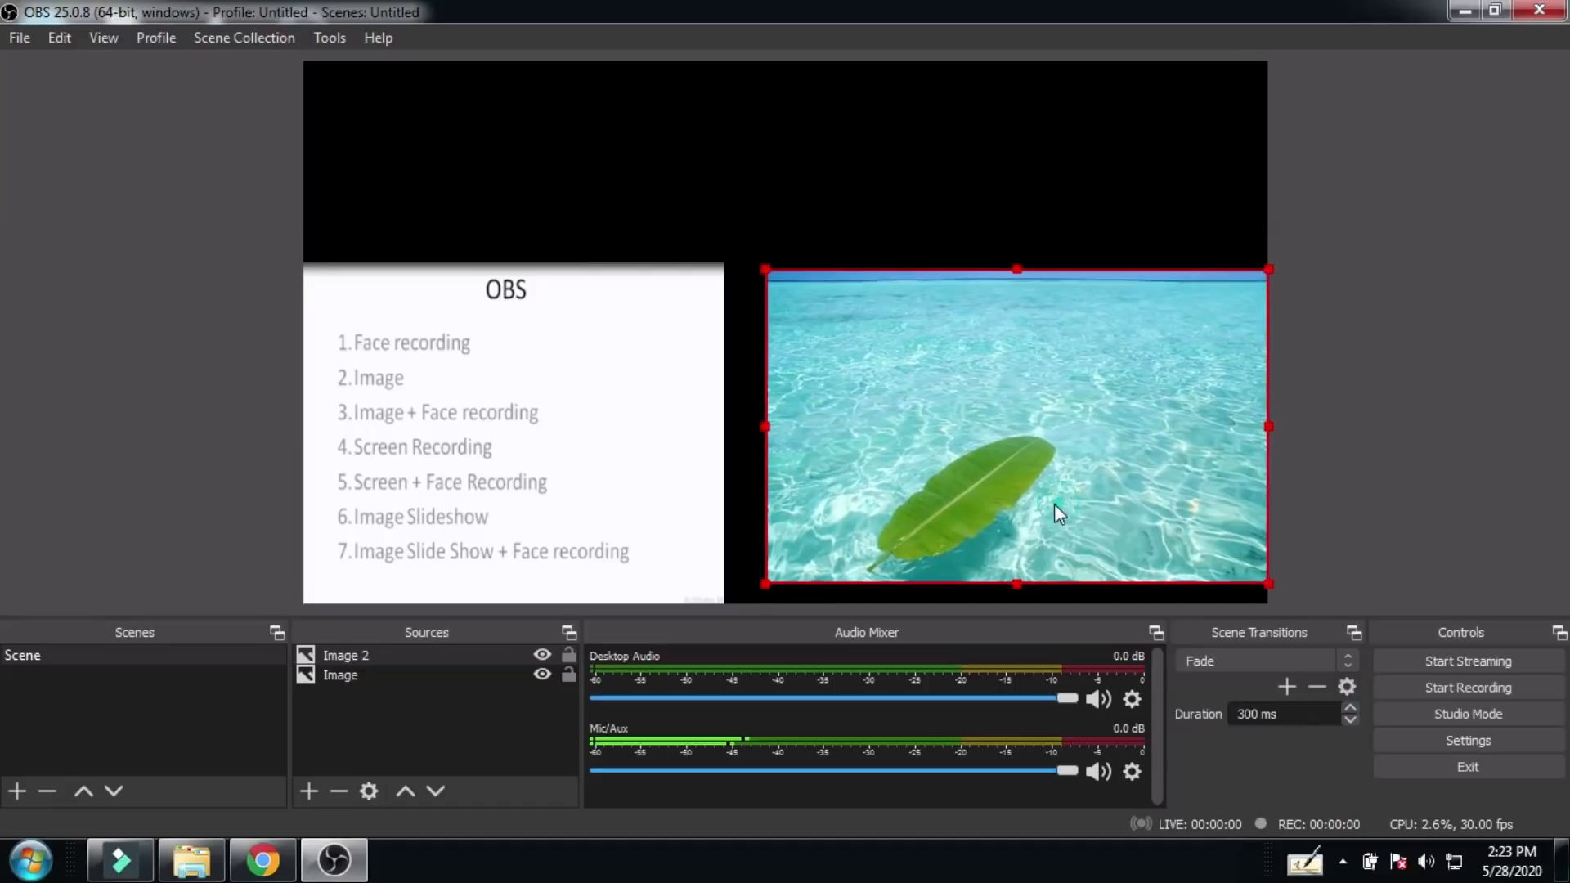
{"action": "left_click_drag", "start_coordinate": [1054, 505], "coordinate": [1035, 511]}
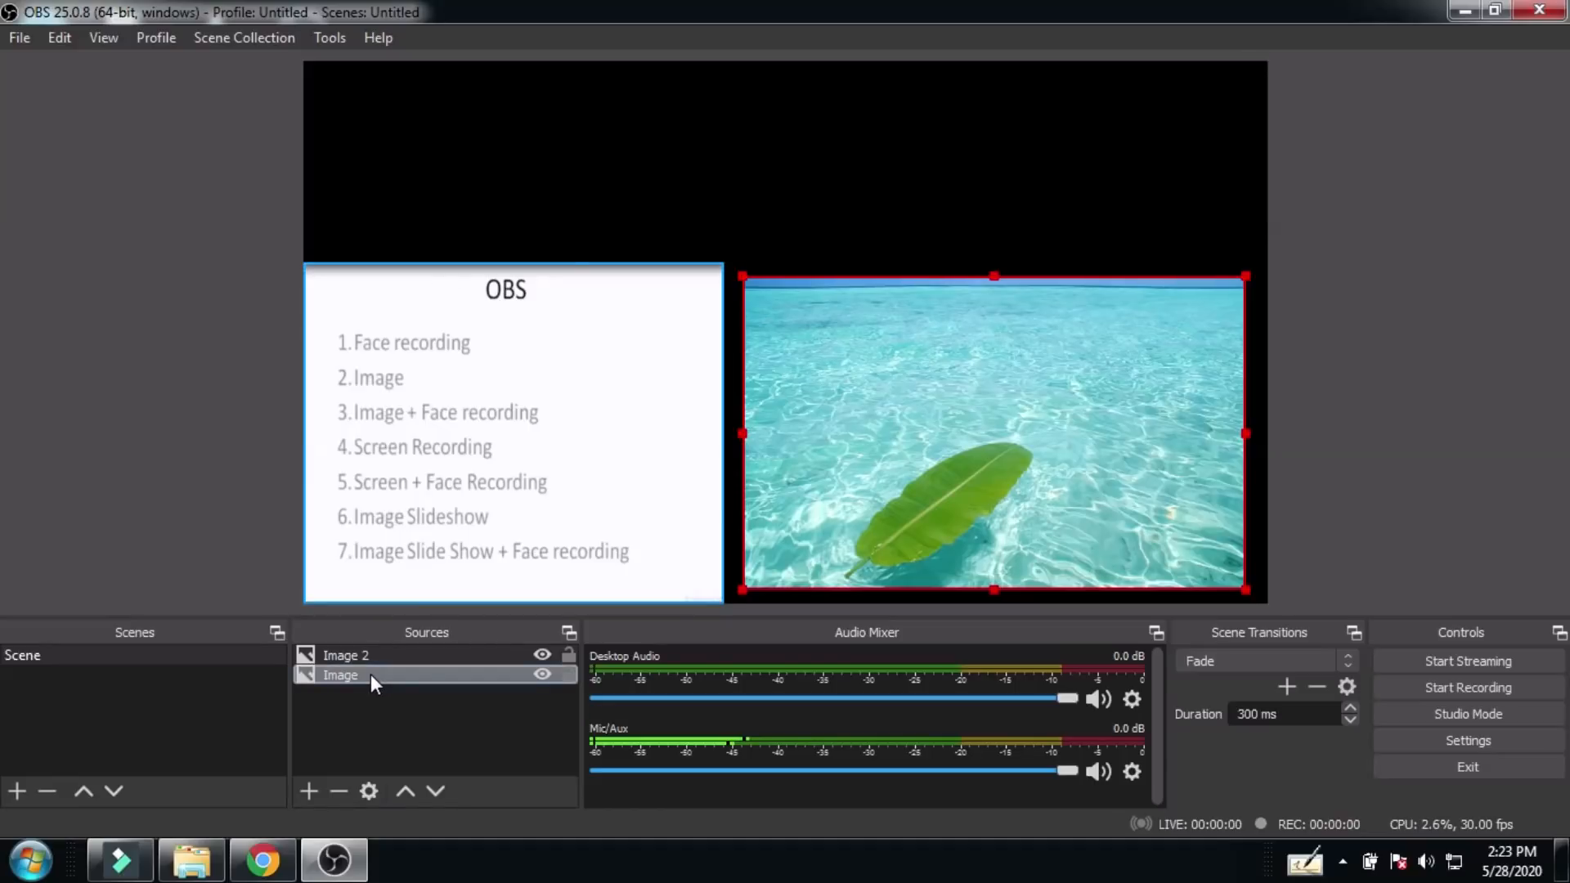
Step: Remove the Image source with the OBS list from the scene
{"action": "left_click", "coordinate": [431, 408]}
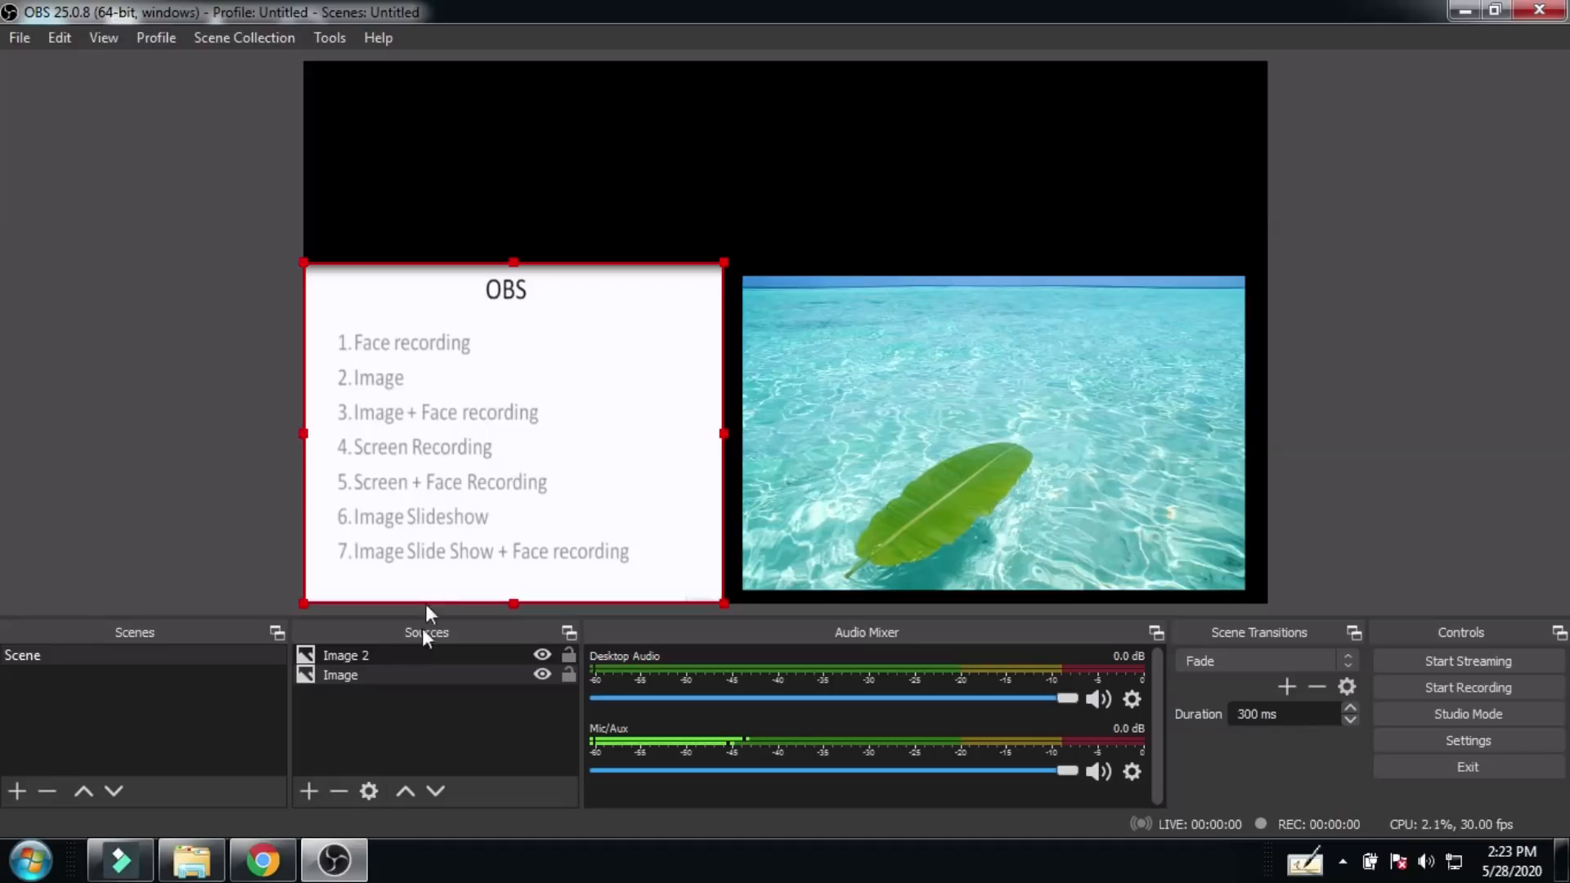
{"action": "left_click", "coordinate": [410, 414]}
{"action": "left_click", "coordinate": [376, 676]}
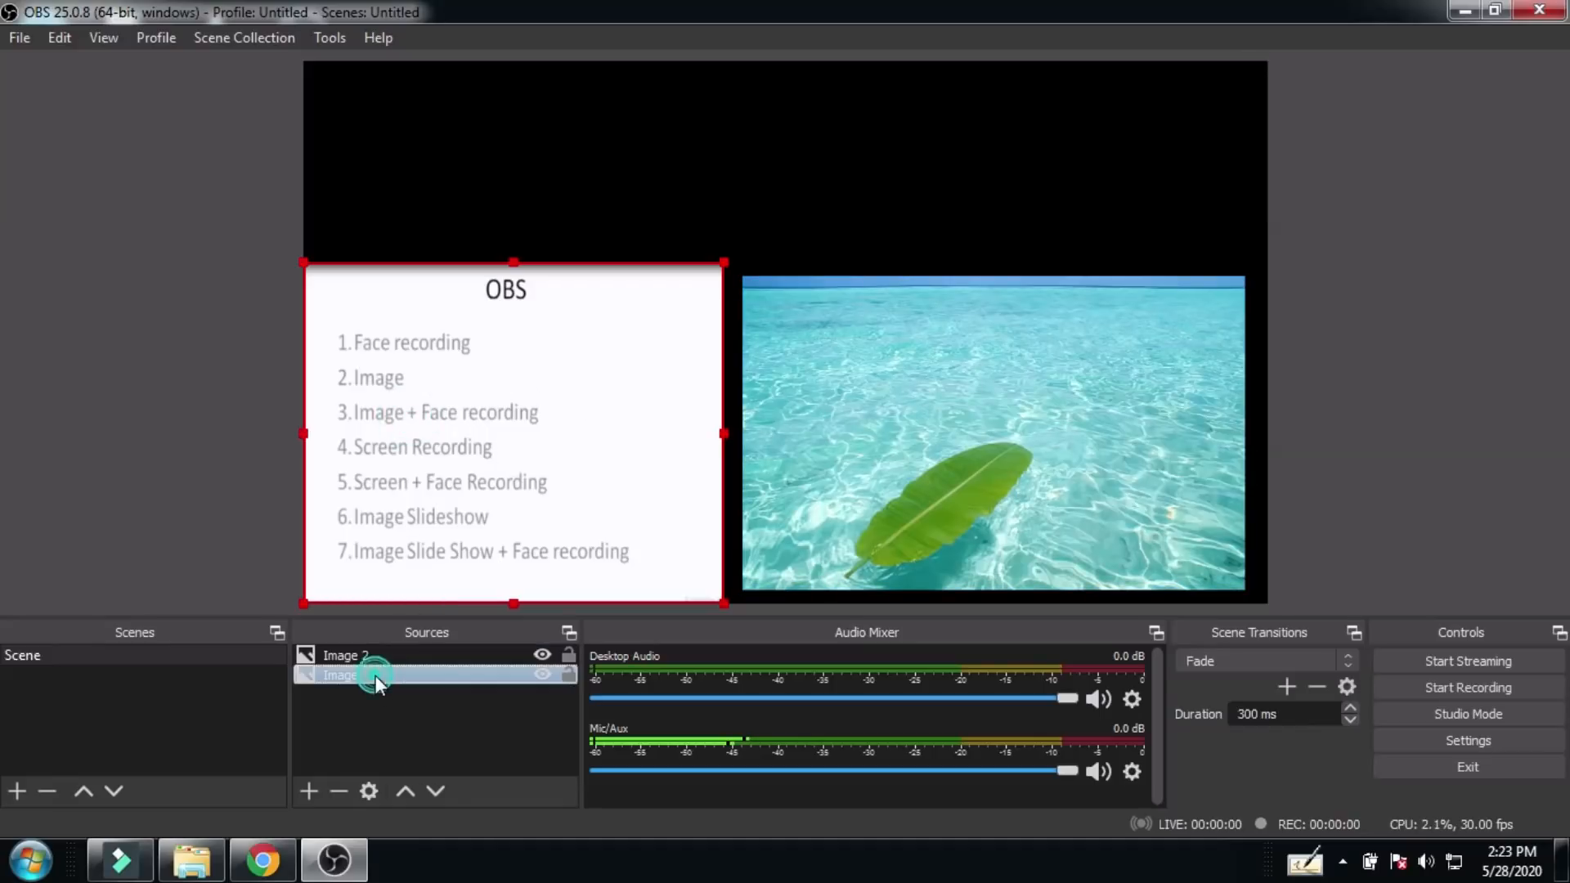
{"action": "left_click", "coordinate": [339, 790]}
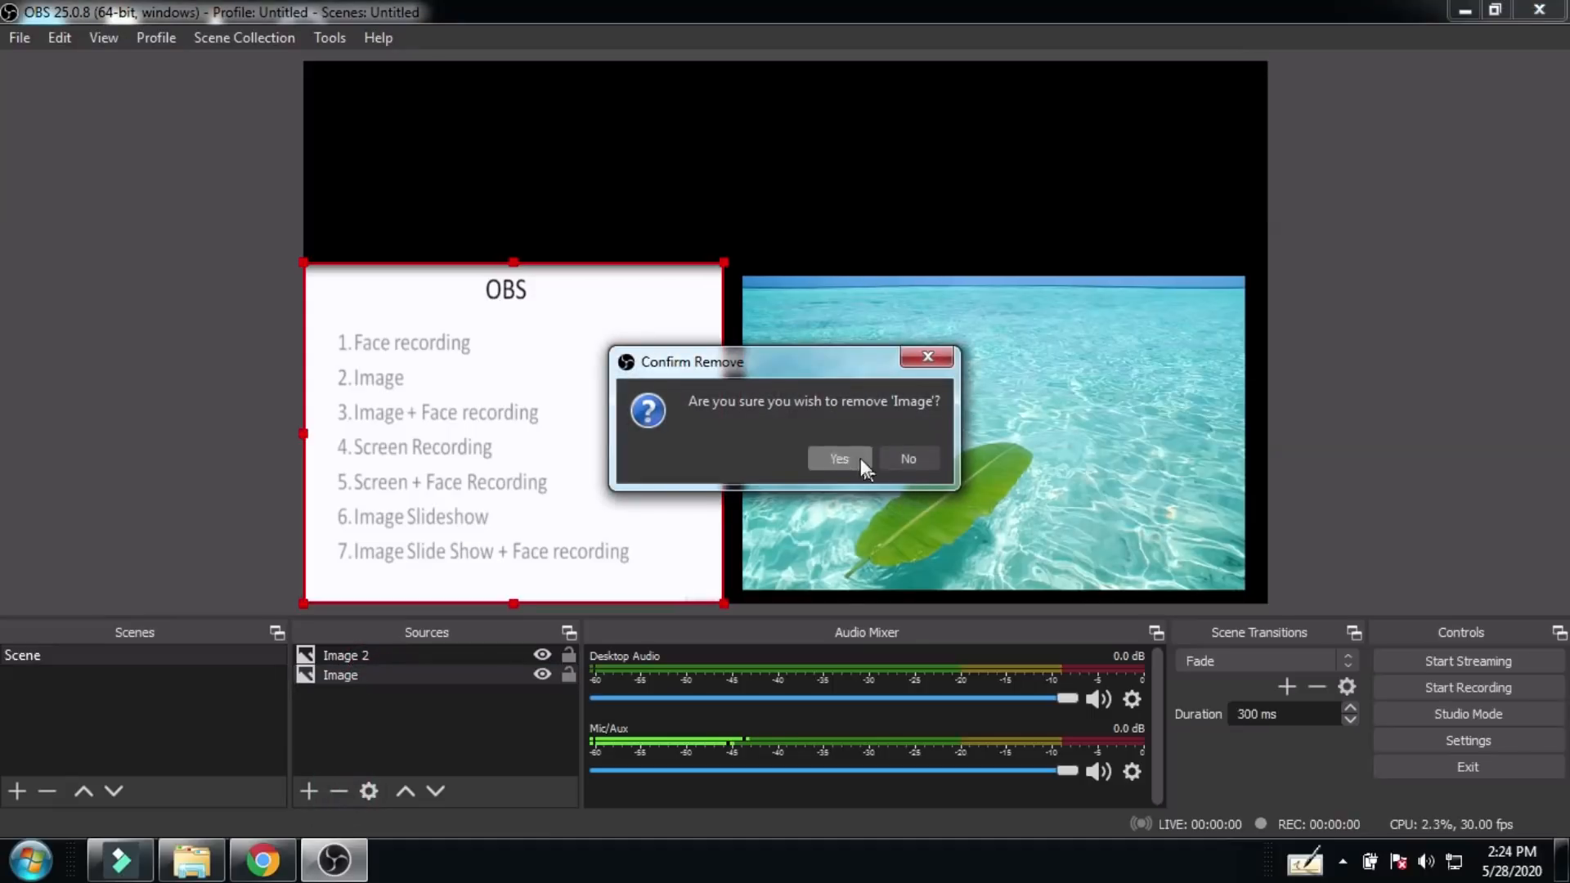
{"action": "left_click", "coordinate": [837, 457]}
Step: Move the Image 2 source to the upper-left part of the canvas and resize it to about half the canvas width
{"action": "left_click_drag", "start_coordinate": [980, 473], "coordinate": [735, 419]}
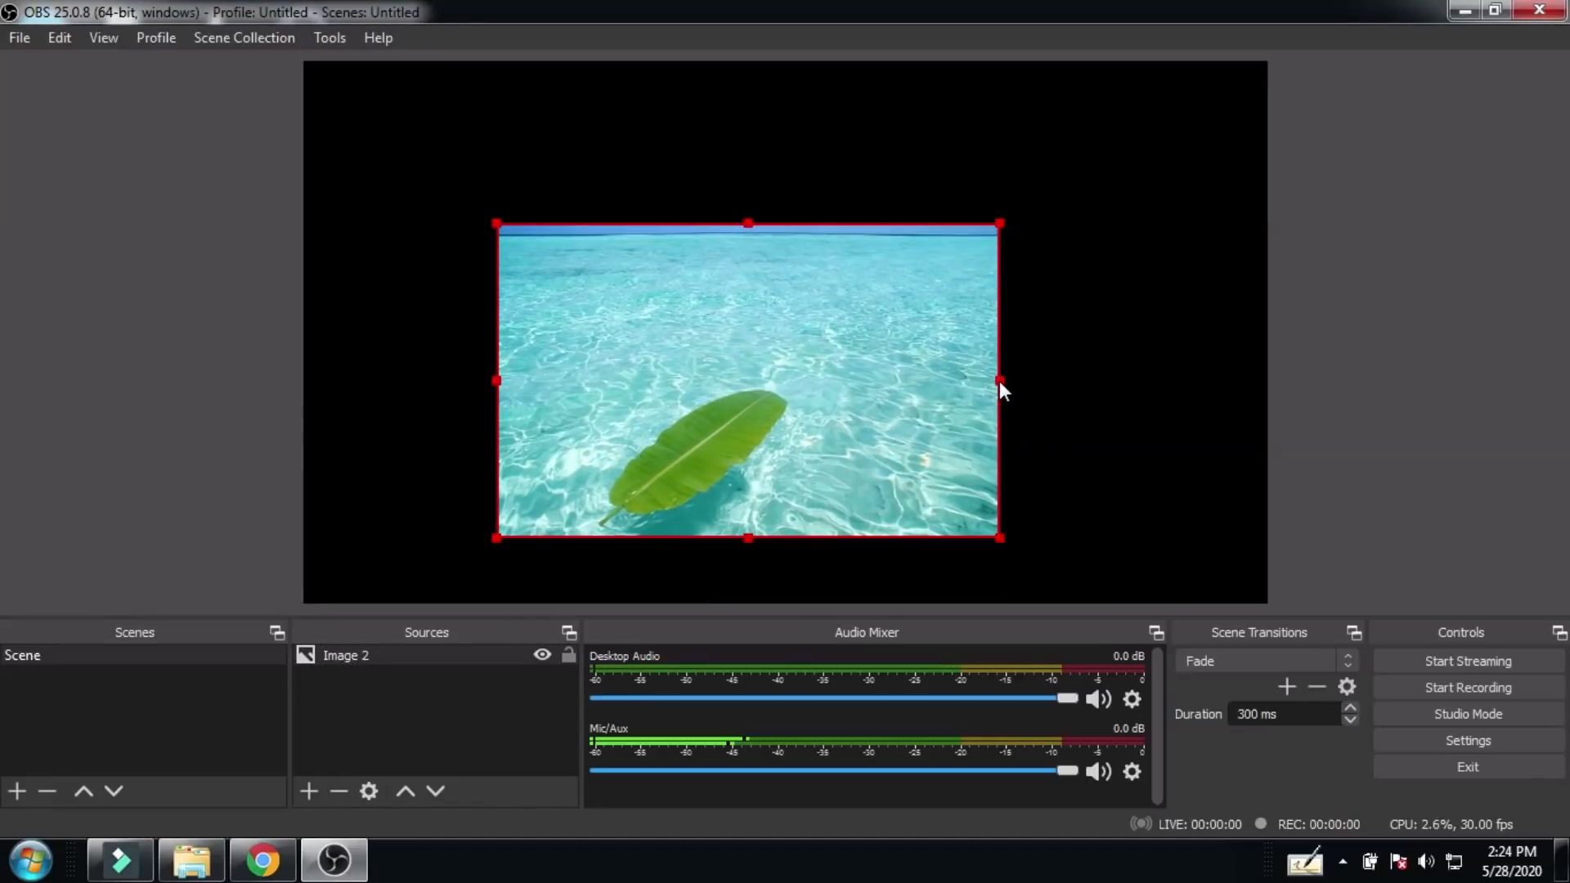
{"action": "left_click_drag", "start_coordinate": [999, 381], "coordinate": [932, 375]}
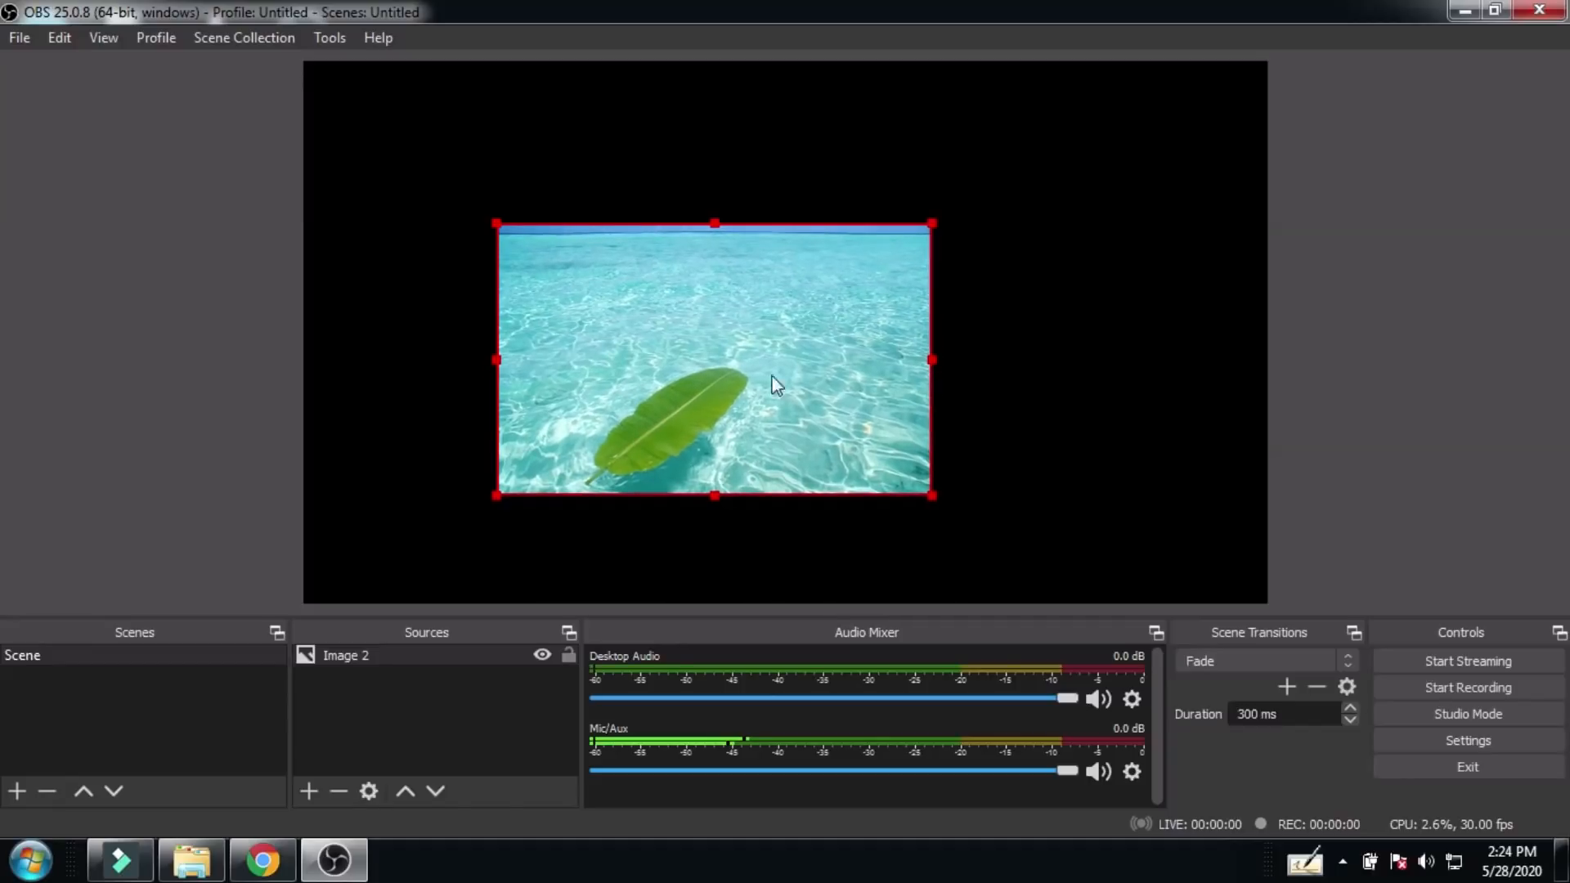
{"action": "left_click_drag", "start_coordinate": [760, 388], "coordinate": [707, 349]}
{"action": "left_click_drag", "start_coordinate": [837, 303], "coordinate": [940, 301]}
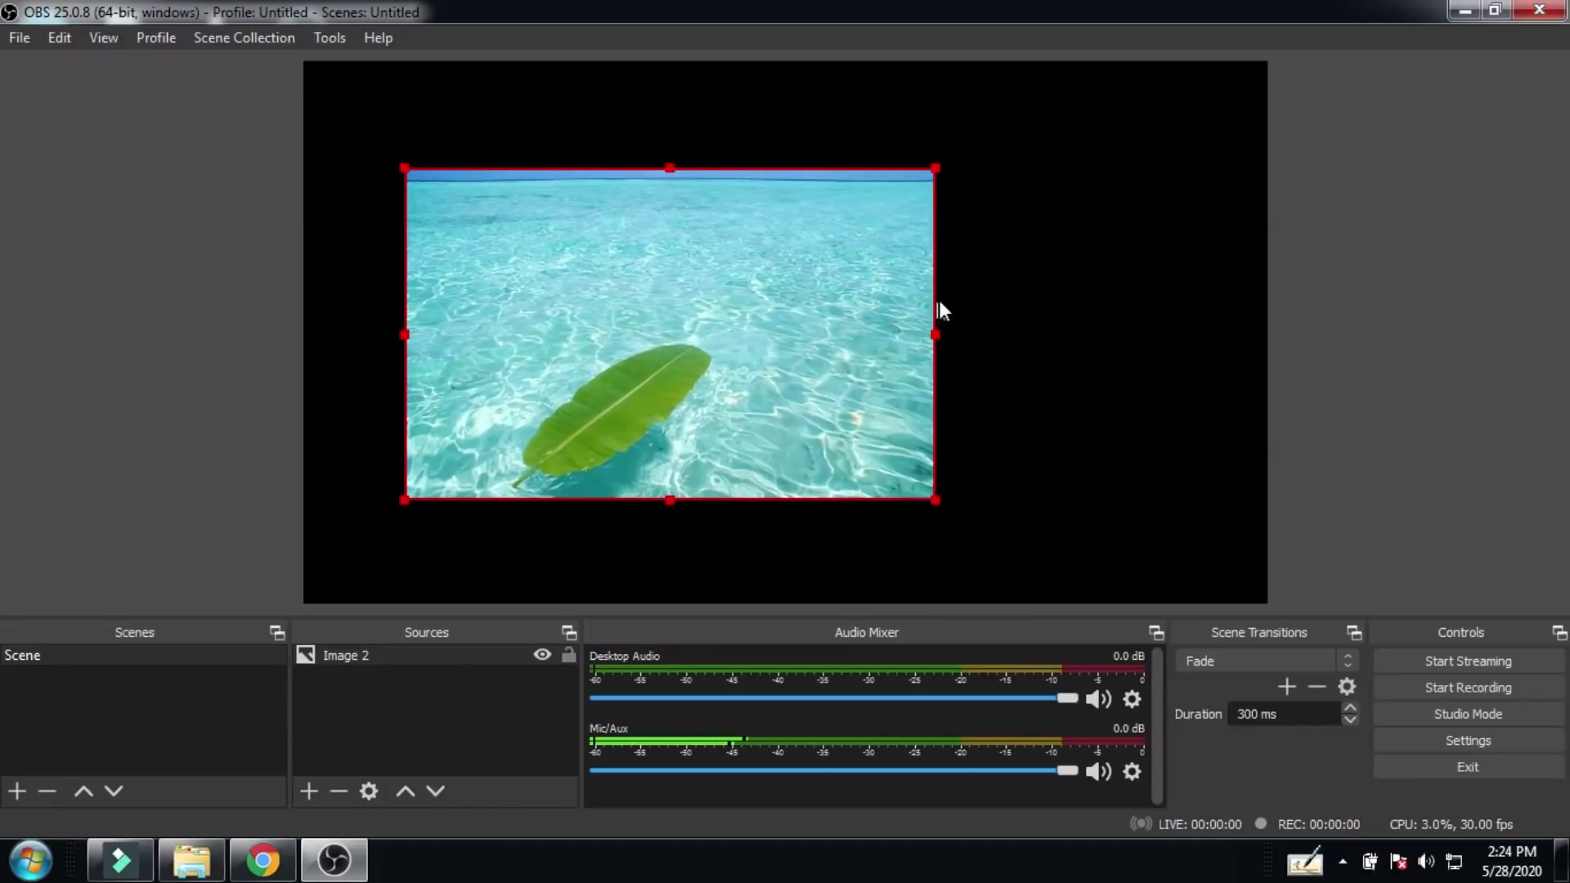
{"action": "left_click_drag", "start_coordinate": [701, 361], "coordinate": [693, 315]}
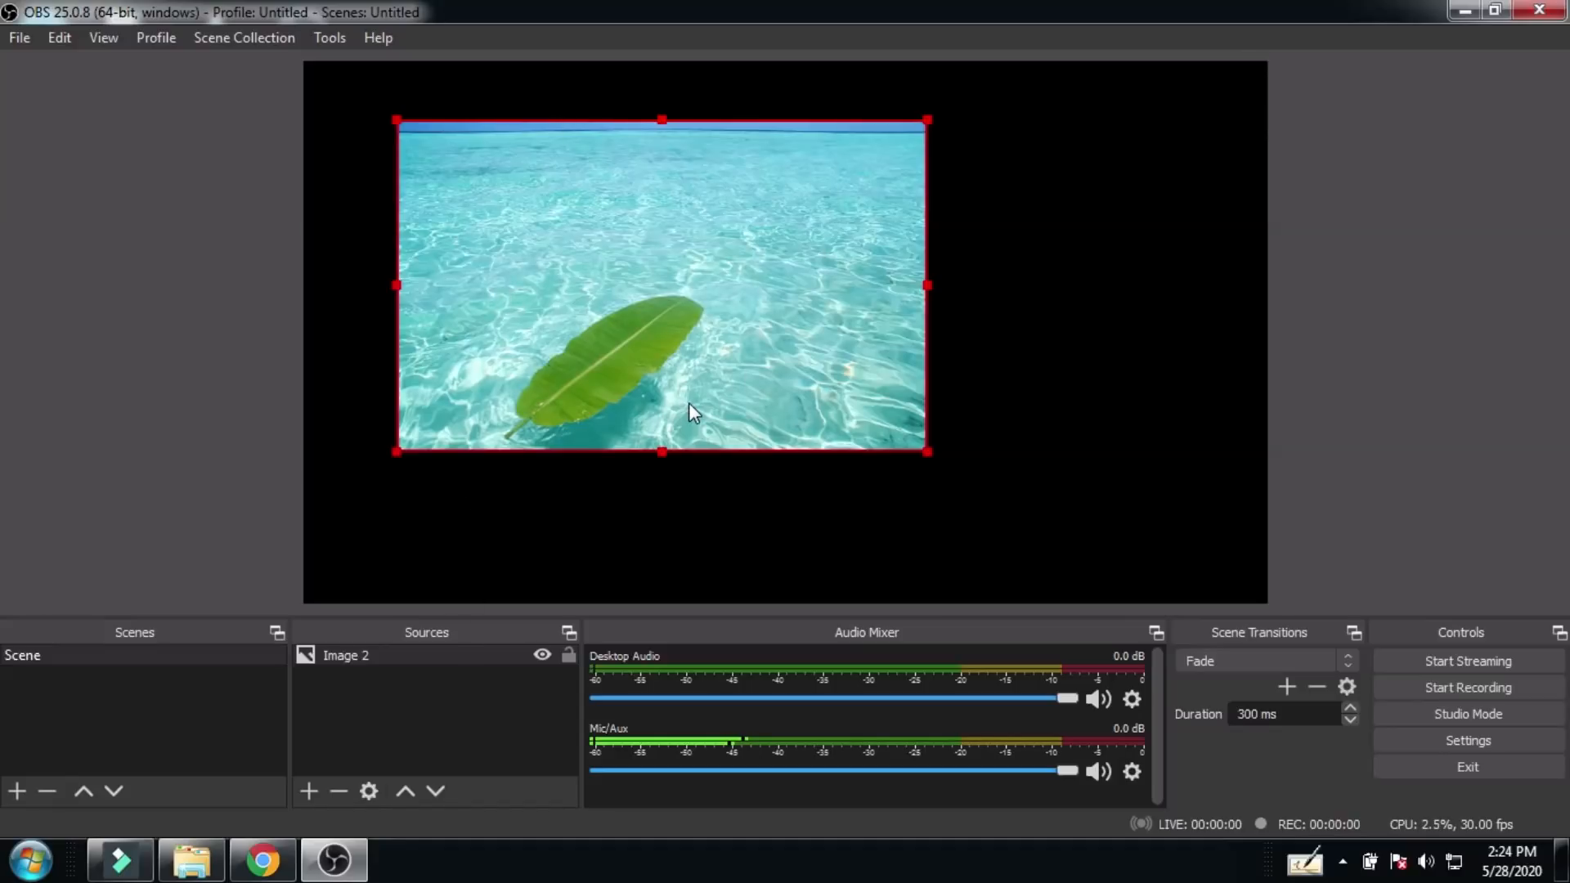
Step: Add a new Video Capture Device source to the scene, using the Toshiba Webcam with its default settings
{"action": "left_click", "coordinate": [303, 799]}
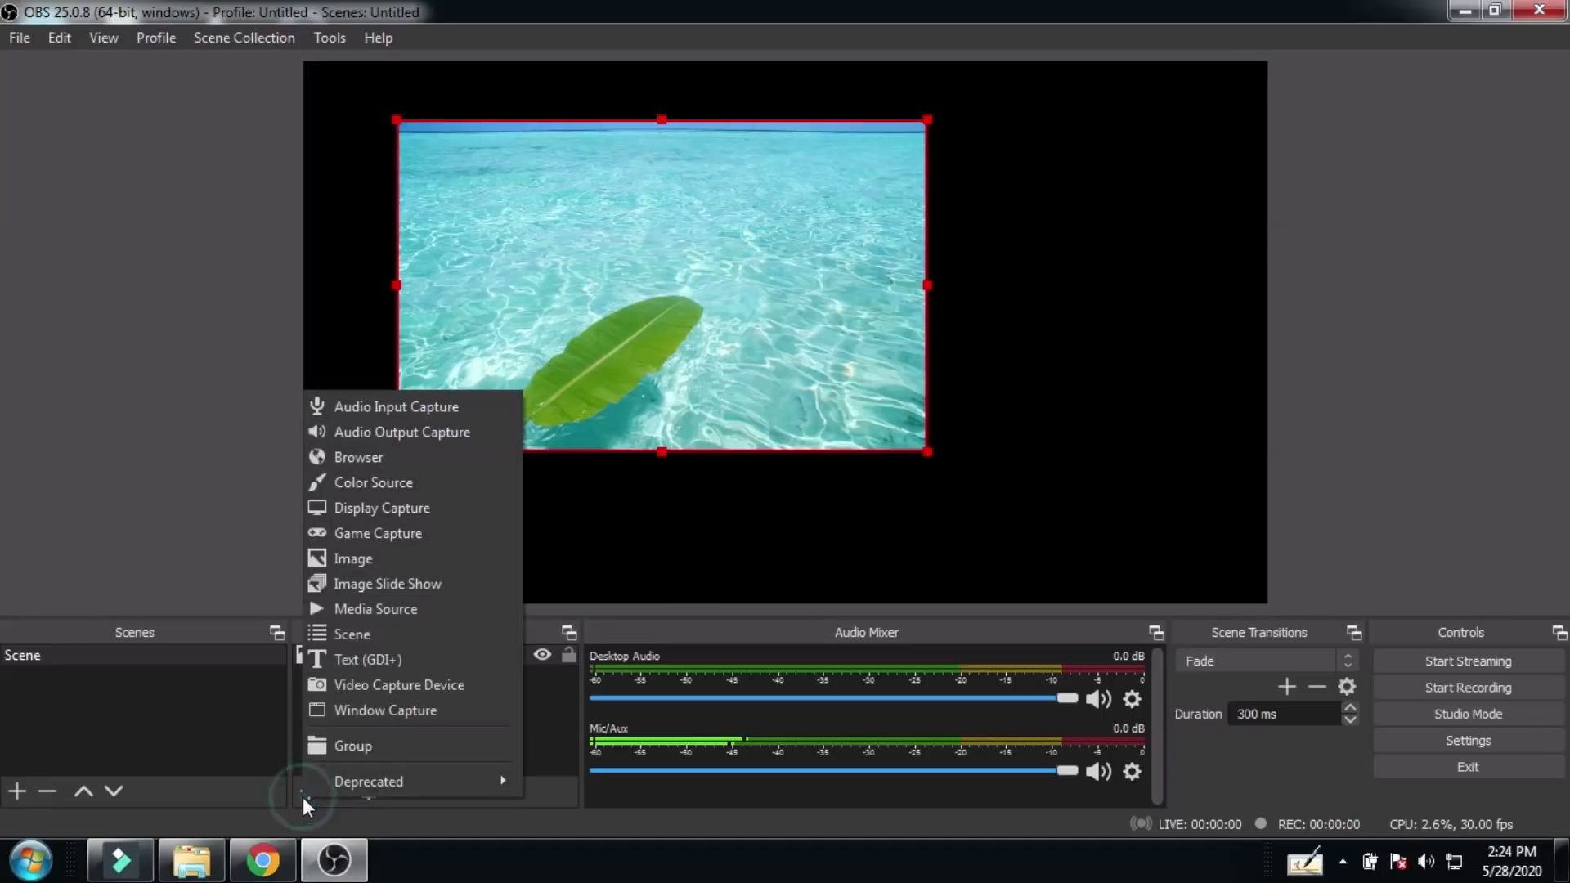
{"action": "left_click", "coordinate": [395, 685]}
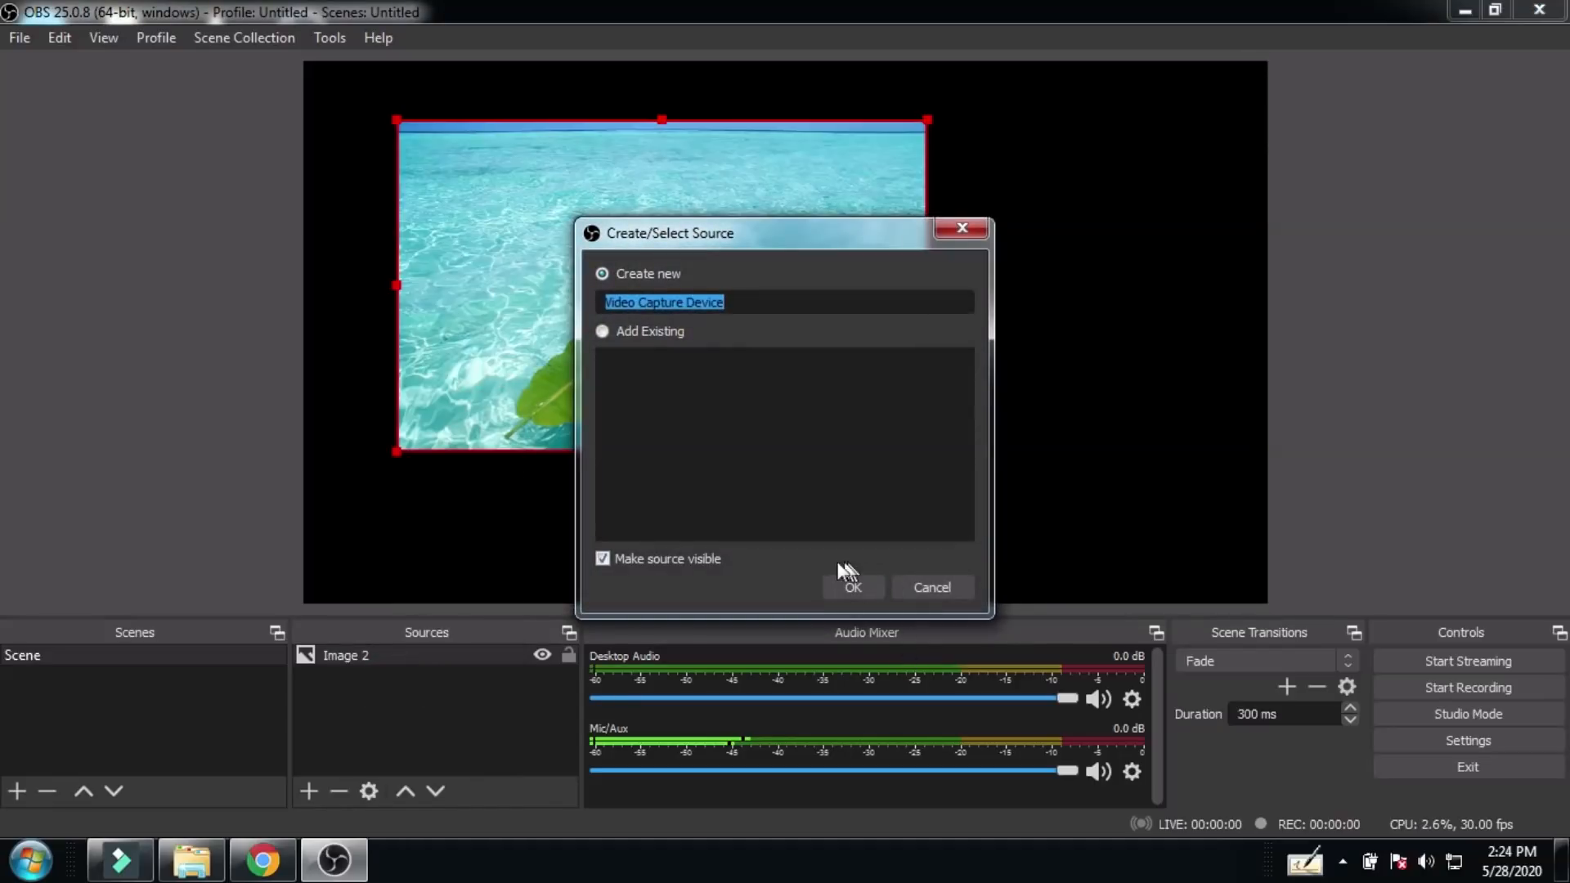
{"action": "left_click", "coordinate": [852, 586]}
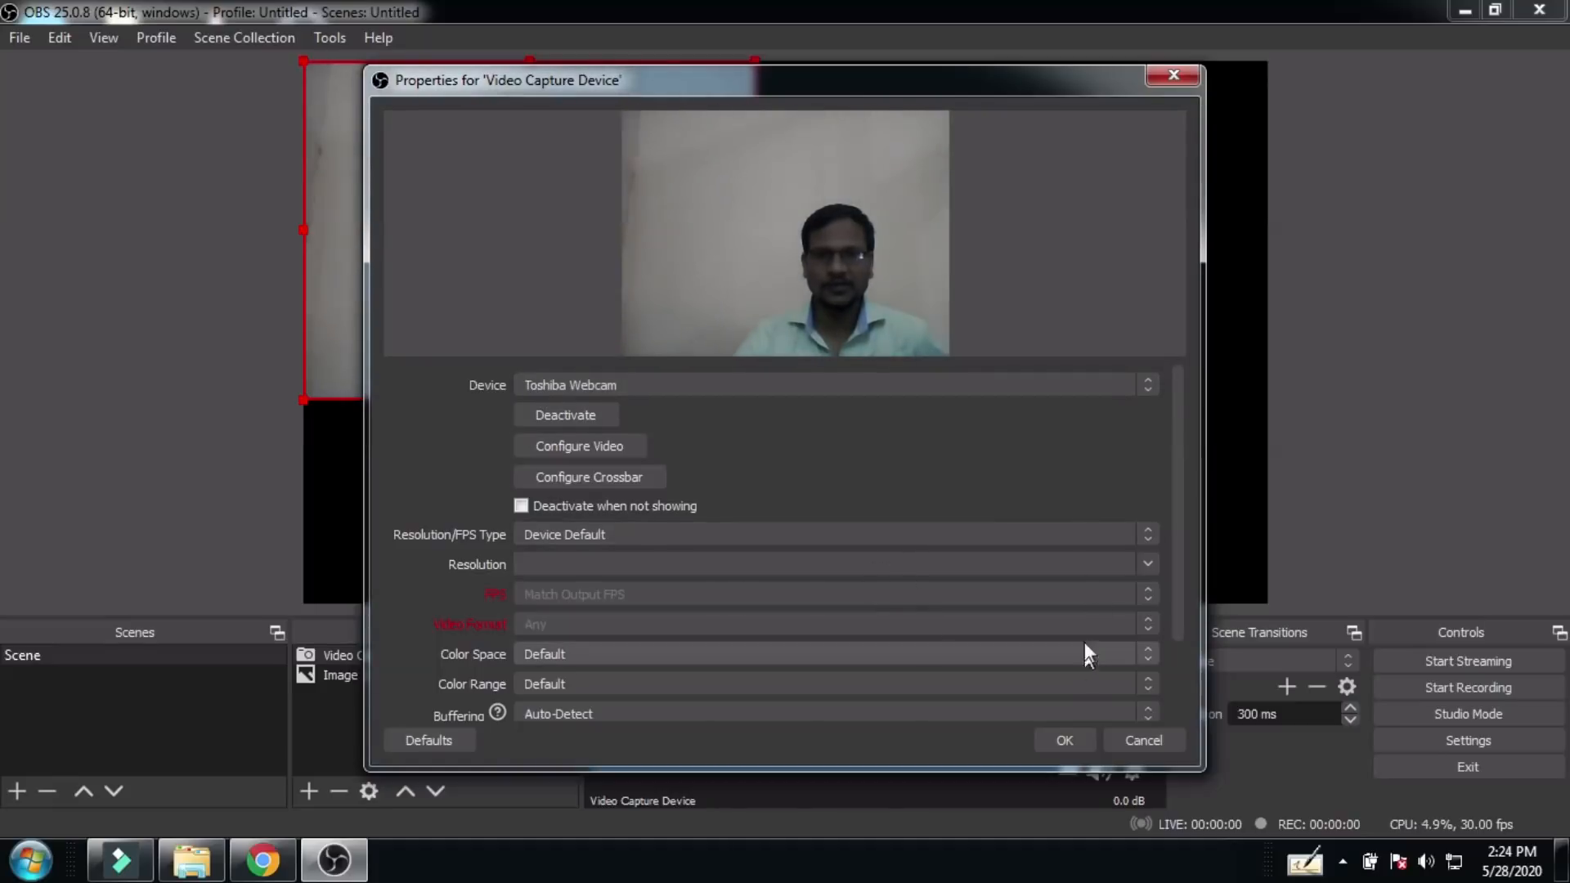
{"action": "left_click", "coordinate": [1168, 592]}
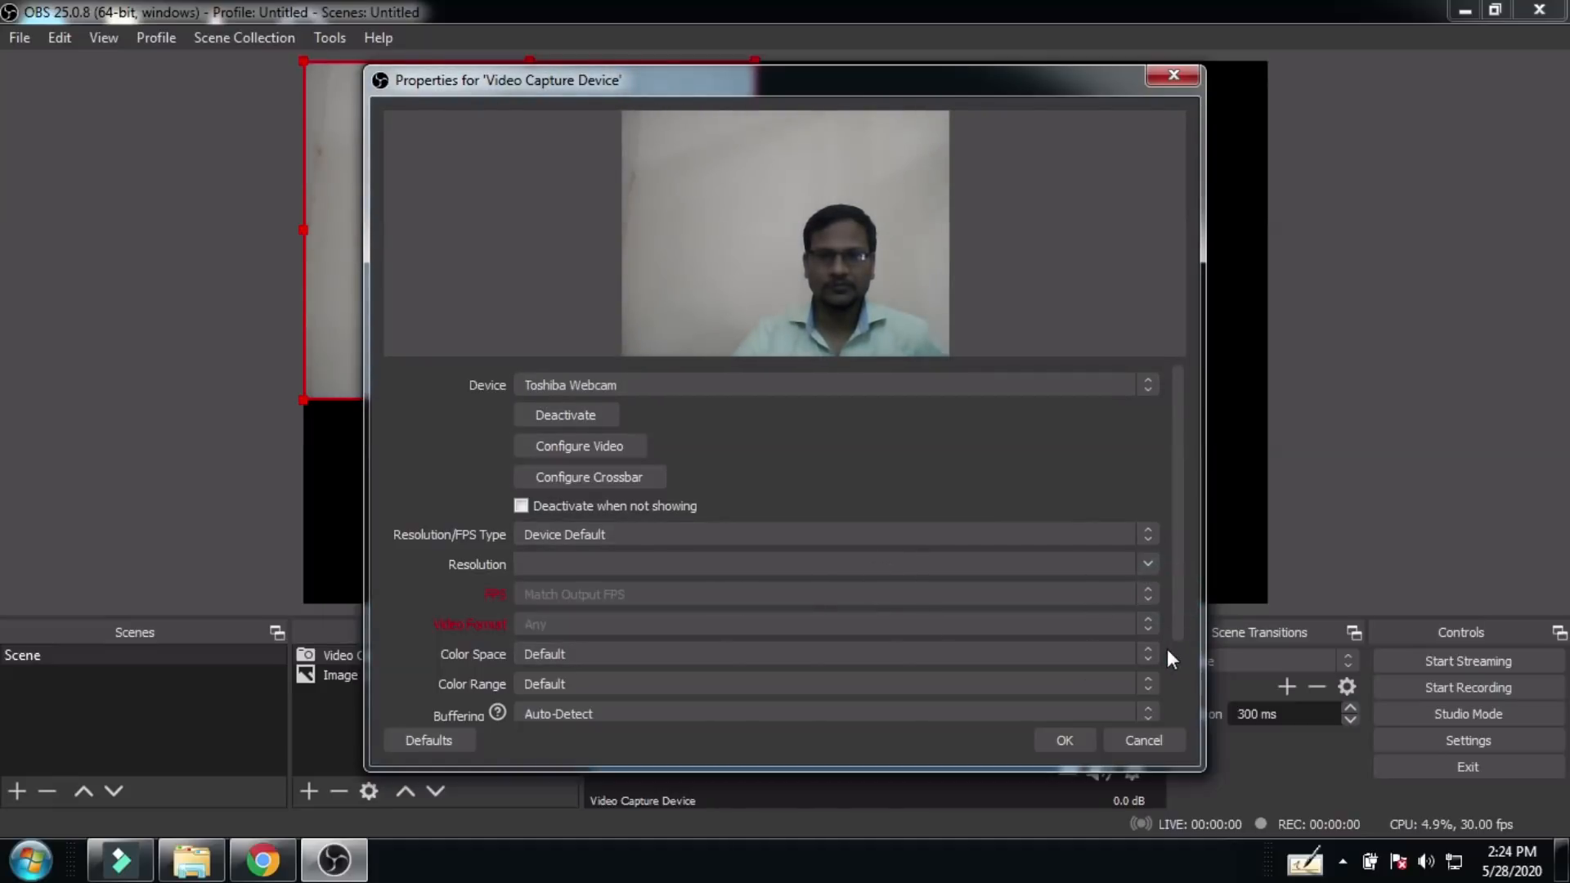
{"action": "left_click", "coordinate": [1064, 737]}
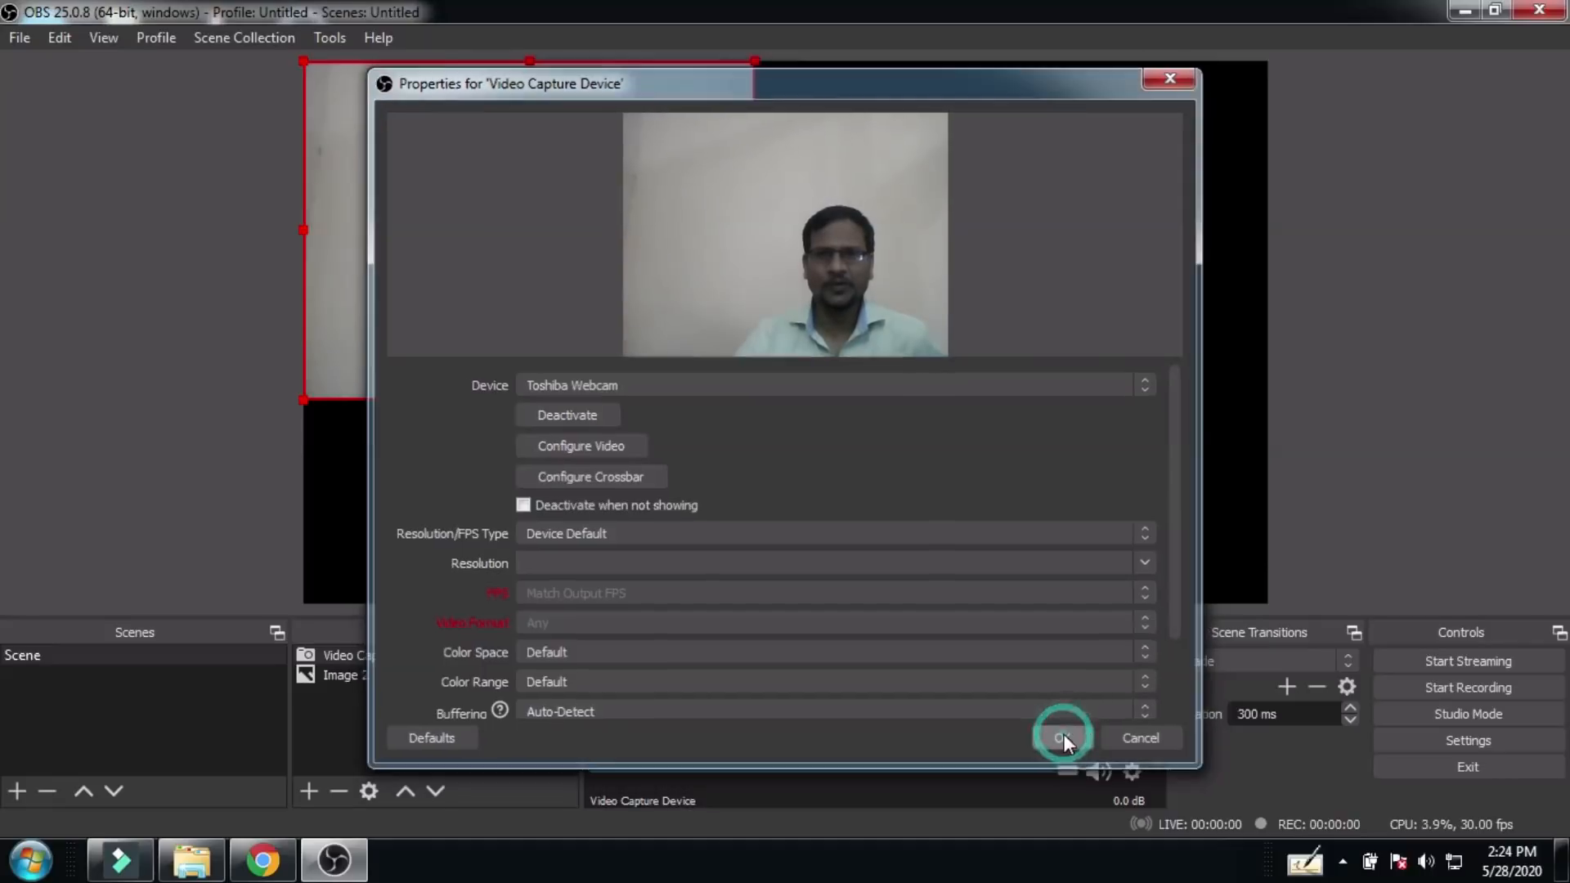
Step: Shrink the webcam source and place it in the lower-right corner of the canvas
{"action": "left_click_drag", "start_coordinate": [303, 61], "coordinate": [551, 284]}
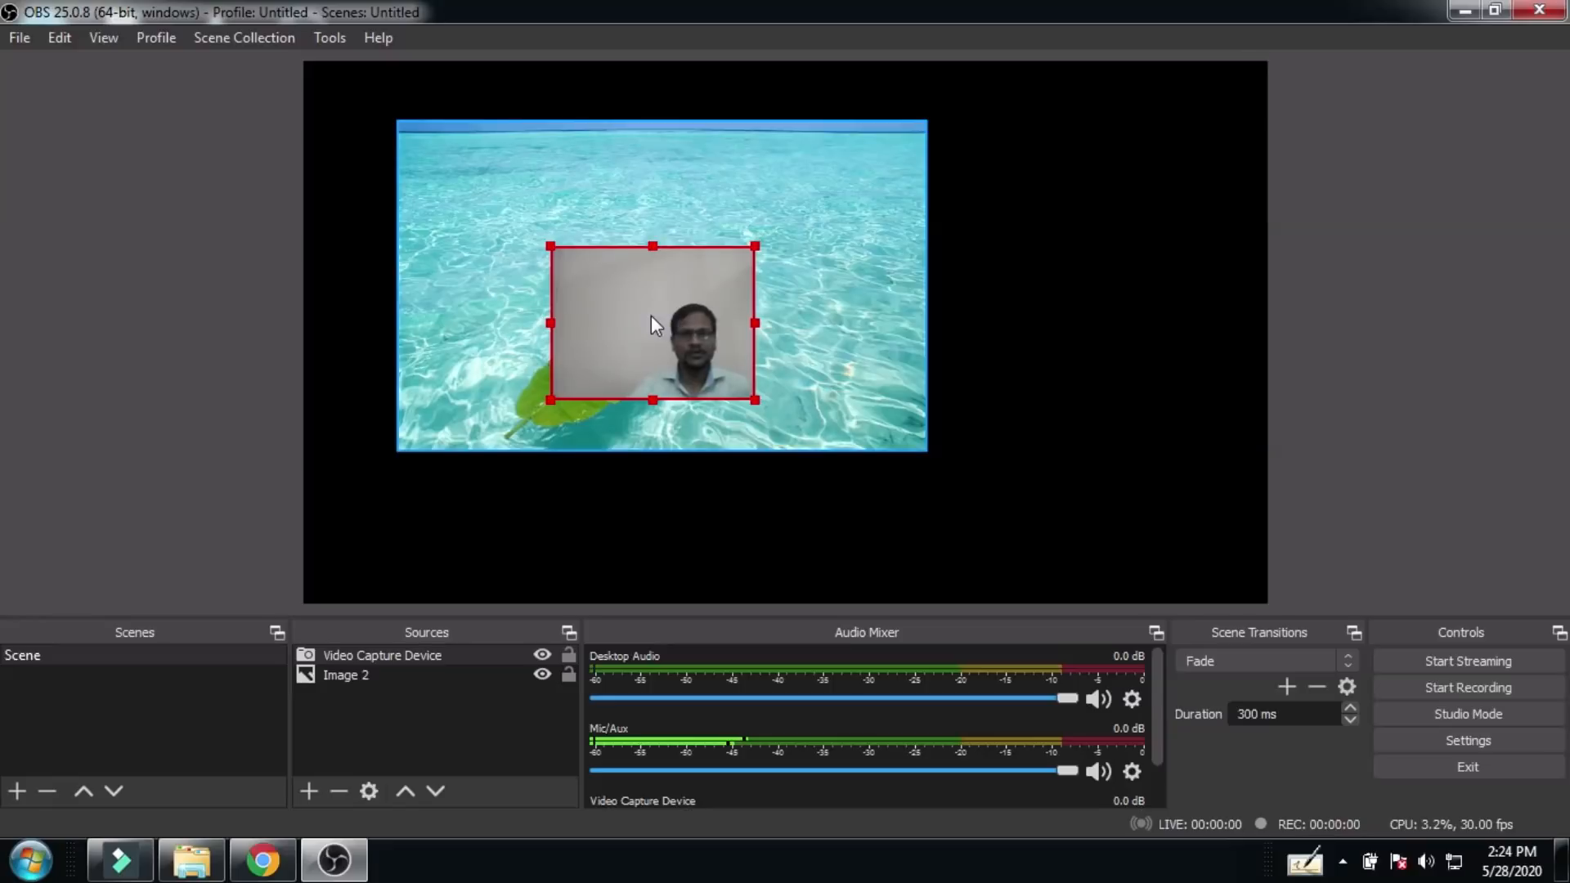
{"action": "left_click_drag", "start_coordinate": [651, 316], "coordinate": [1133, 490]}
Step: Enlarge the Image 2 source to about two thirds of the canvas width and reposition it beside the webcam picture
{"action": "left_click", "coordinate": [683, 239]}
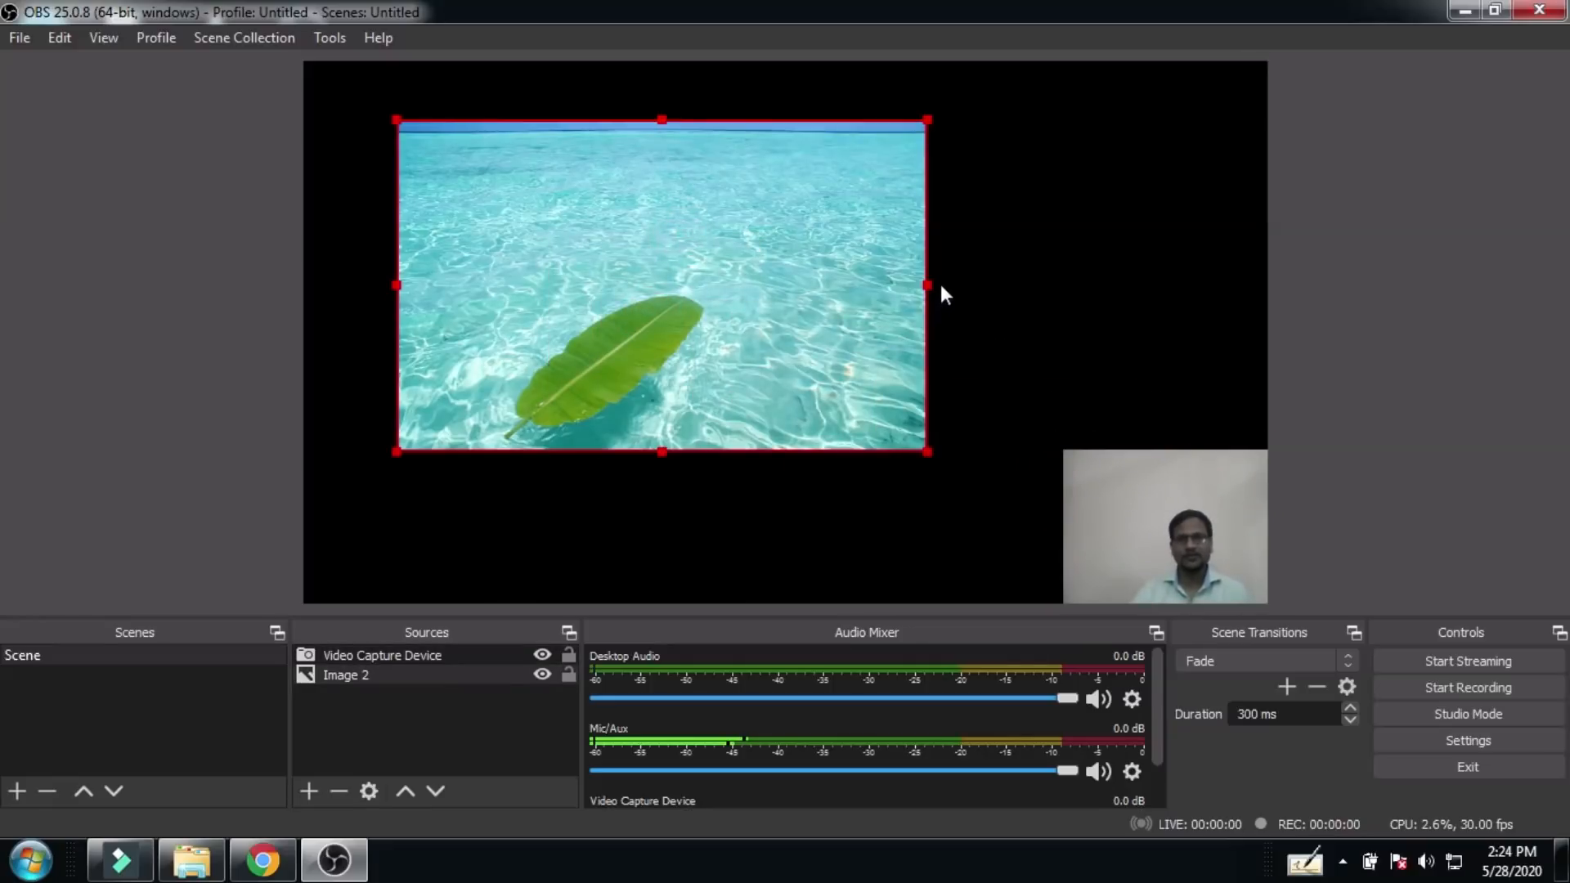
{"action": "left_click_drag", "start_coordinate": [927, 285], "coordinate": [1045, 322]}
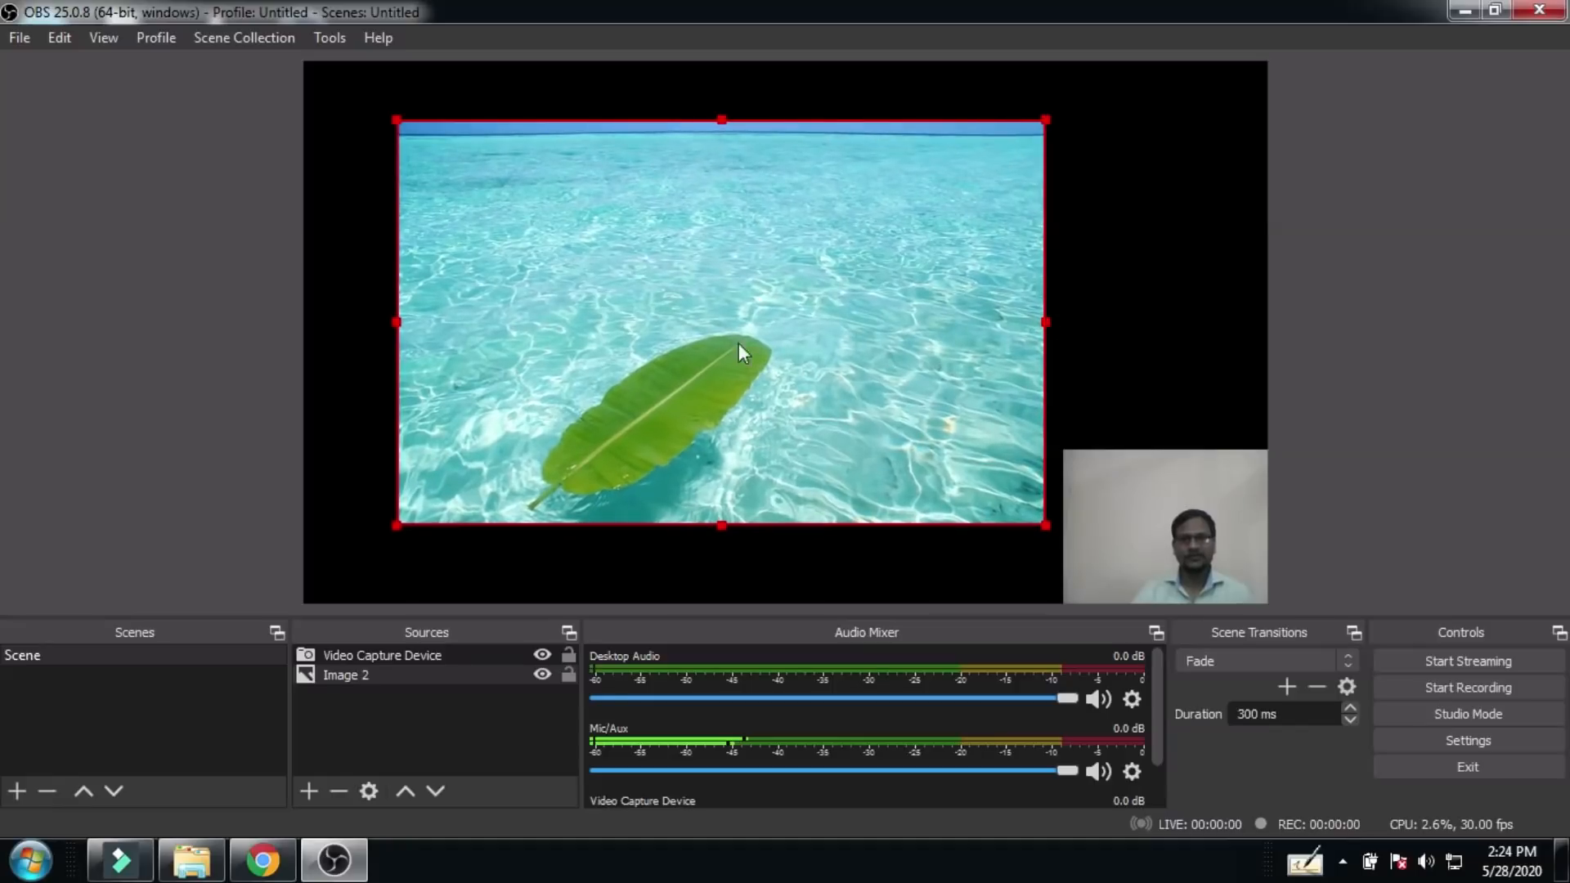
{"action": "left_click_drag", "start_coordinate": [723, 336], "coordinate": [709, 329]}
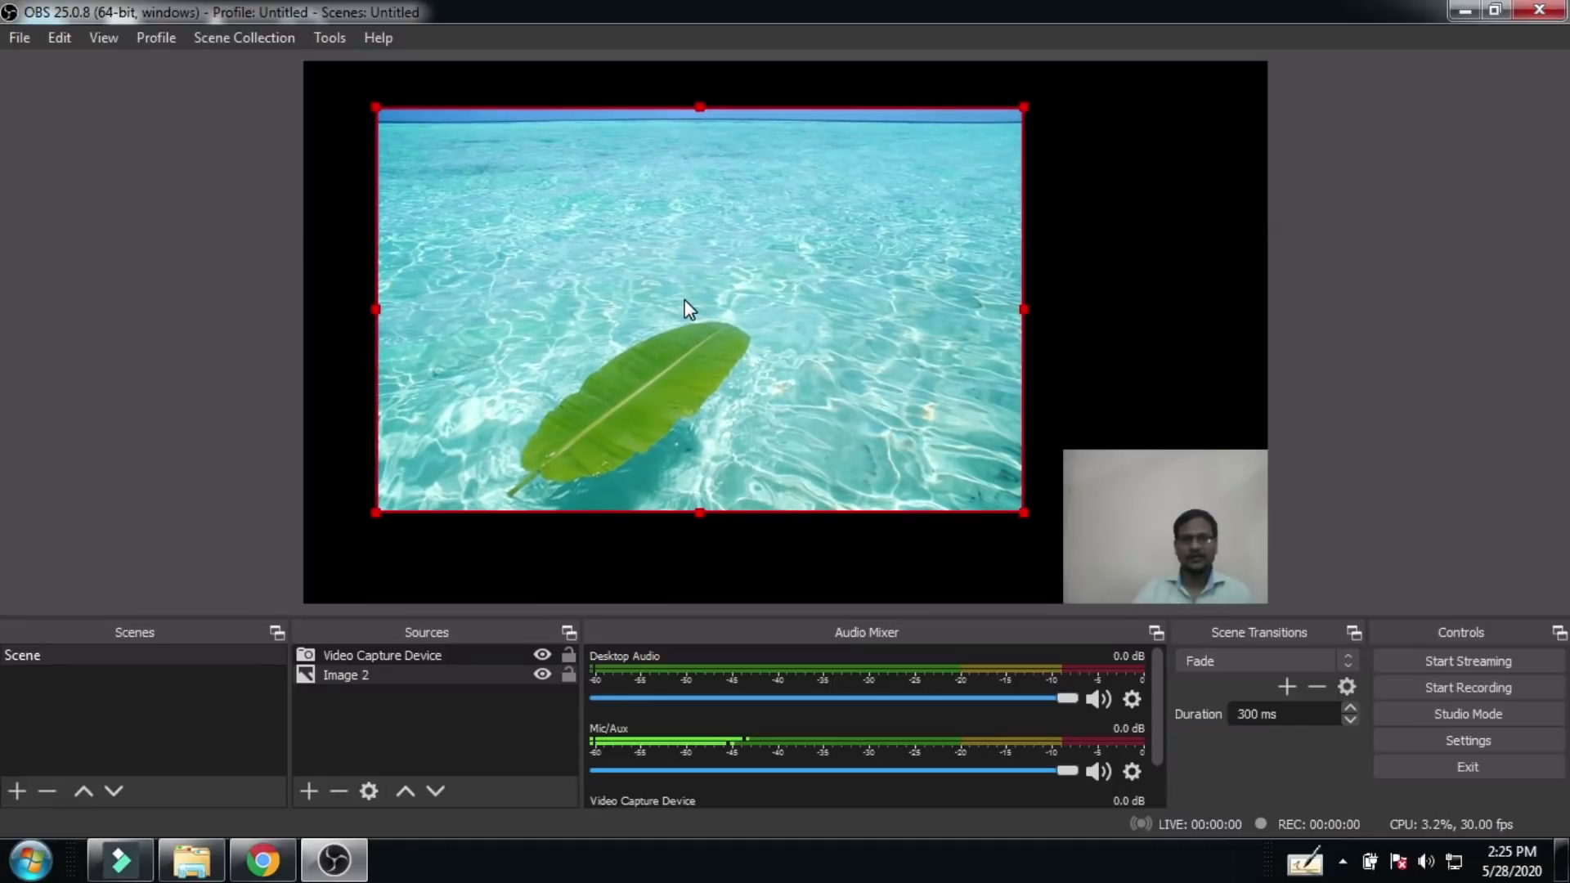
{"action": "left_click_drag", "start_coordinate": [689, 309], "coordinate": [684, 375]}
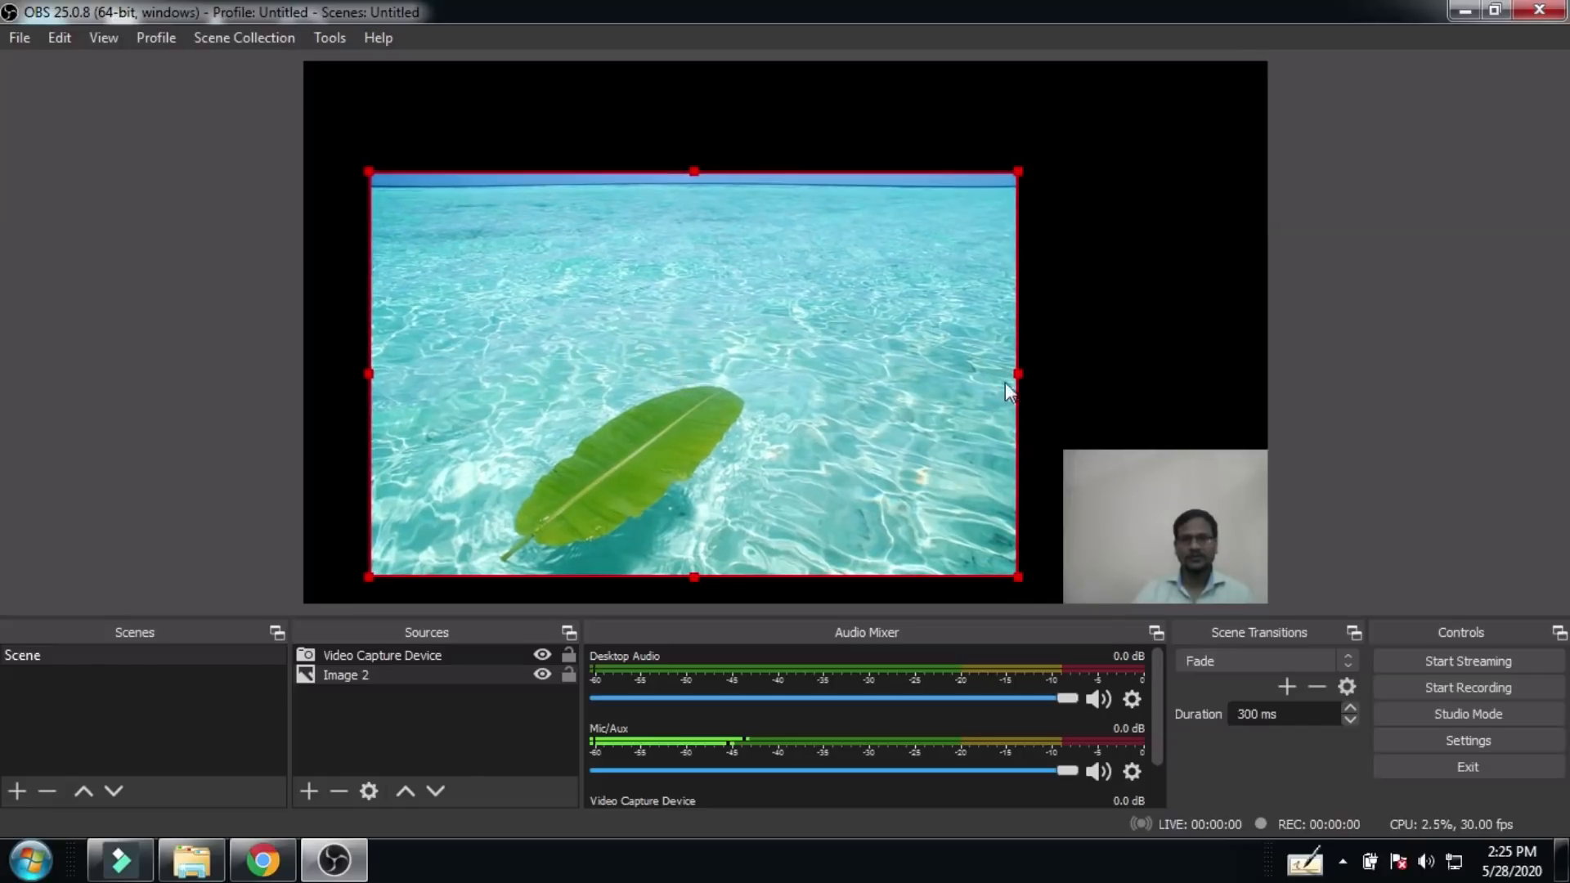
Step: Enlarge the Image 2 source to about 85% of the canvas width and move it against the canvas's top edge
{"action": "left_click_drag", "start_coordinate": [1017, 374], "coordinate": [1218, 413]}
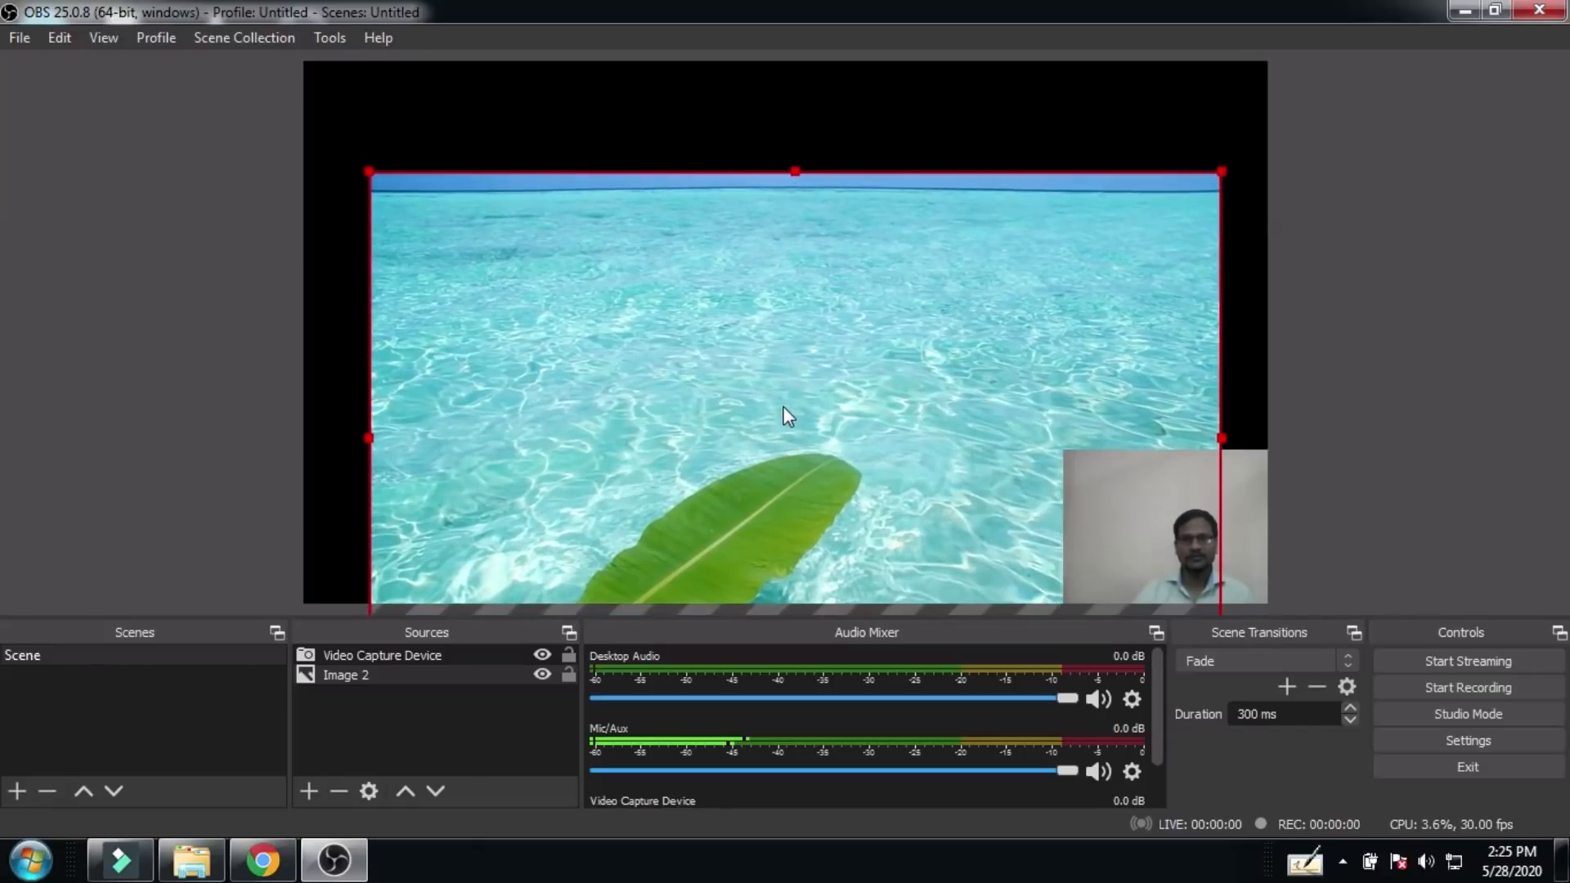
{"action": "left_click_drag", "start_coordinate": [785, 414], "coordinate": [750, 314]}
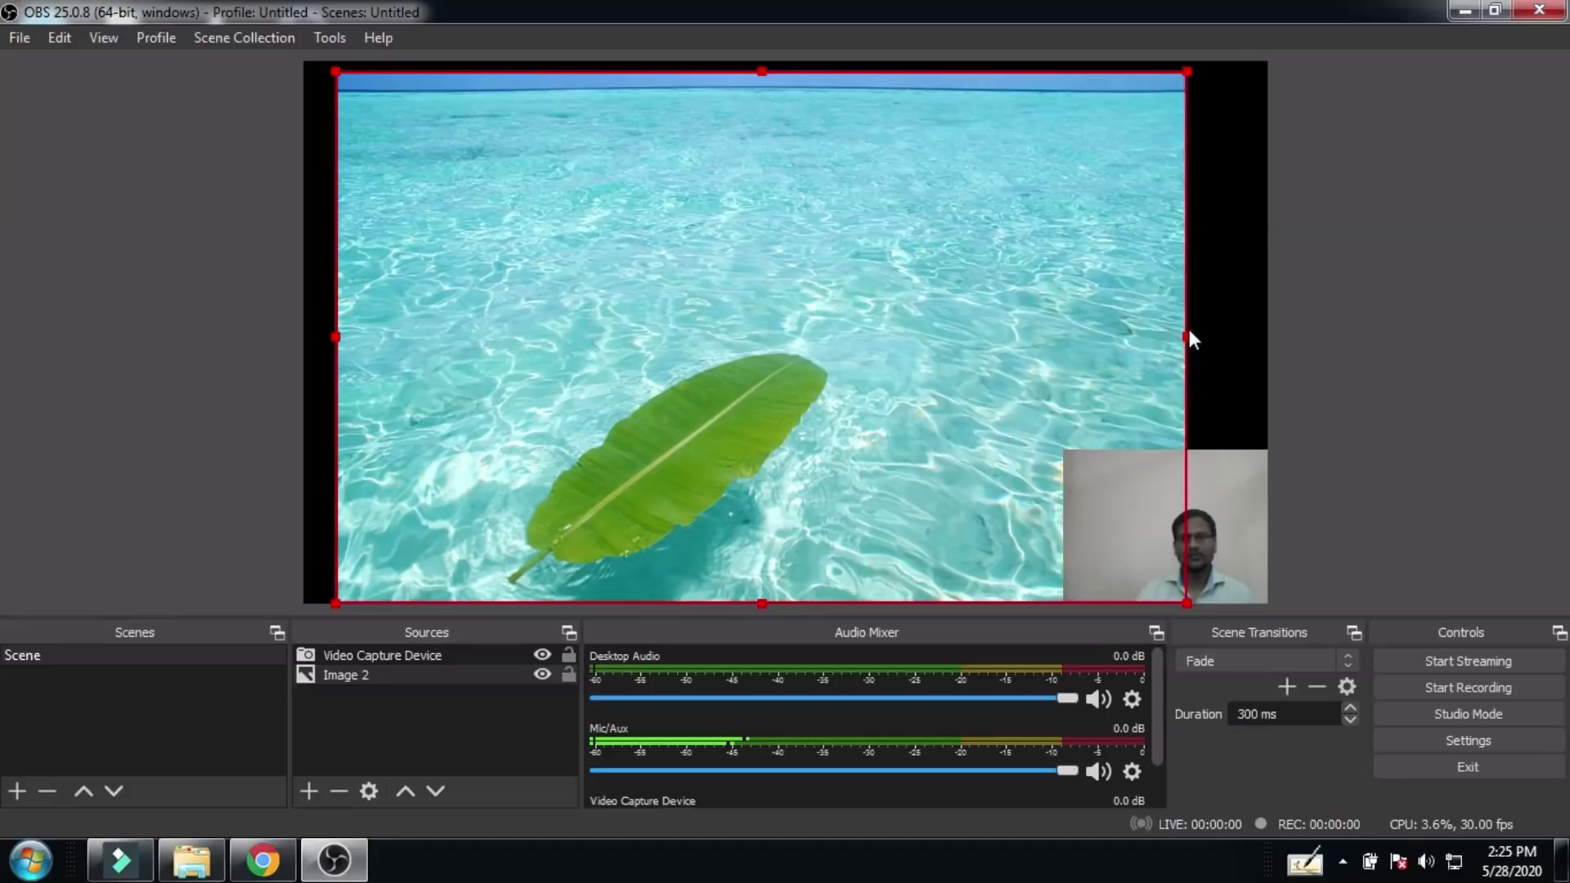
{"action": "left_click", "coordinate": [1227, 337]}
{"action": "left_click", "coordinate": [1140, 352]}
{"action": "mouse_move", "coordinate": [1192, 336]}
{"action": "left_mouse_down"}
{"action": "mouse_move", "coordinate": [1226, 336]}
{"action": "mouse_move", "coordinate": [1161, 336]}
{"action": "left_mouse_up"}
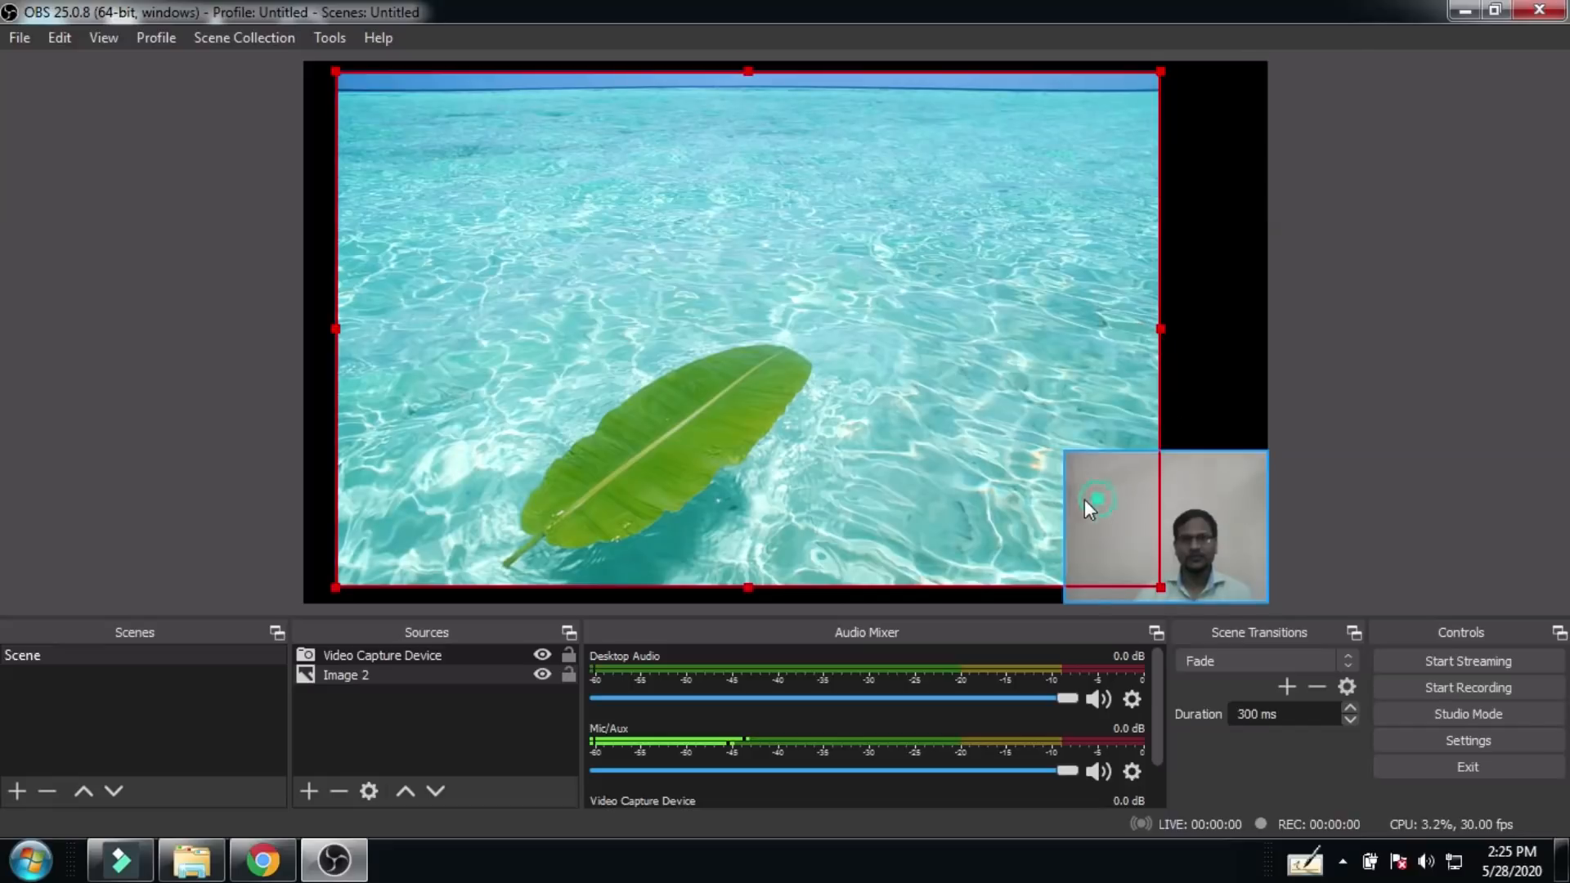
{"action": "mouse_move", "coordinate": [1090, 501]}
{"action": "left_mouse_down"}
{"action": "mouse_move", "coordinate": [1047, 474]}
{"action": "mouse_move", "coordinate": [1107, 498]}
{"action": "left_mouse_up"}
Step: Place the webcam source over the image's lower-right corner and lower the Image 2 source to the canvas's bottom edge
{"action": "left_click", "coordinate": [1116, 502]}
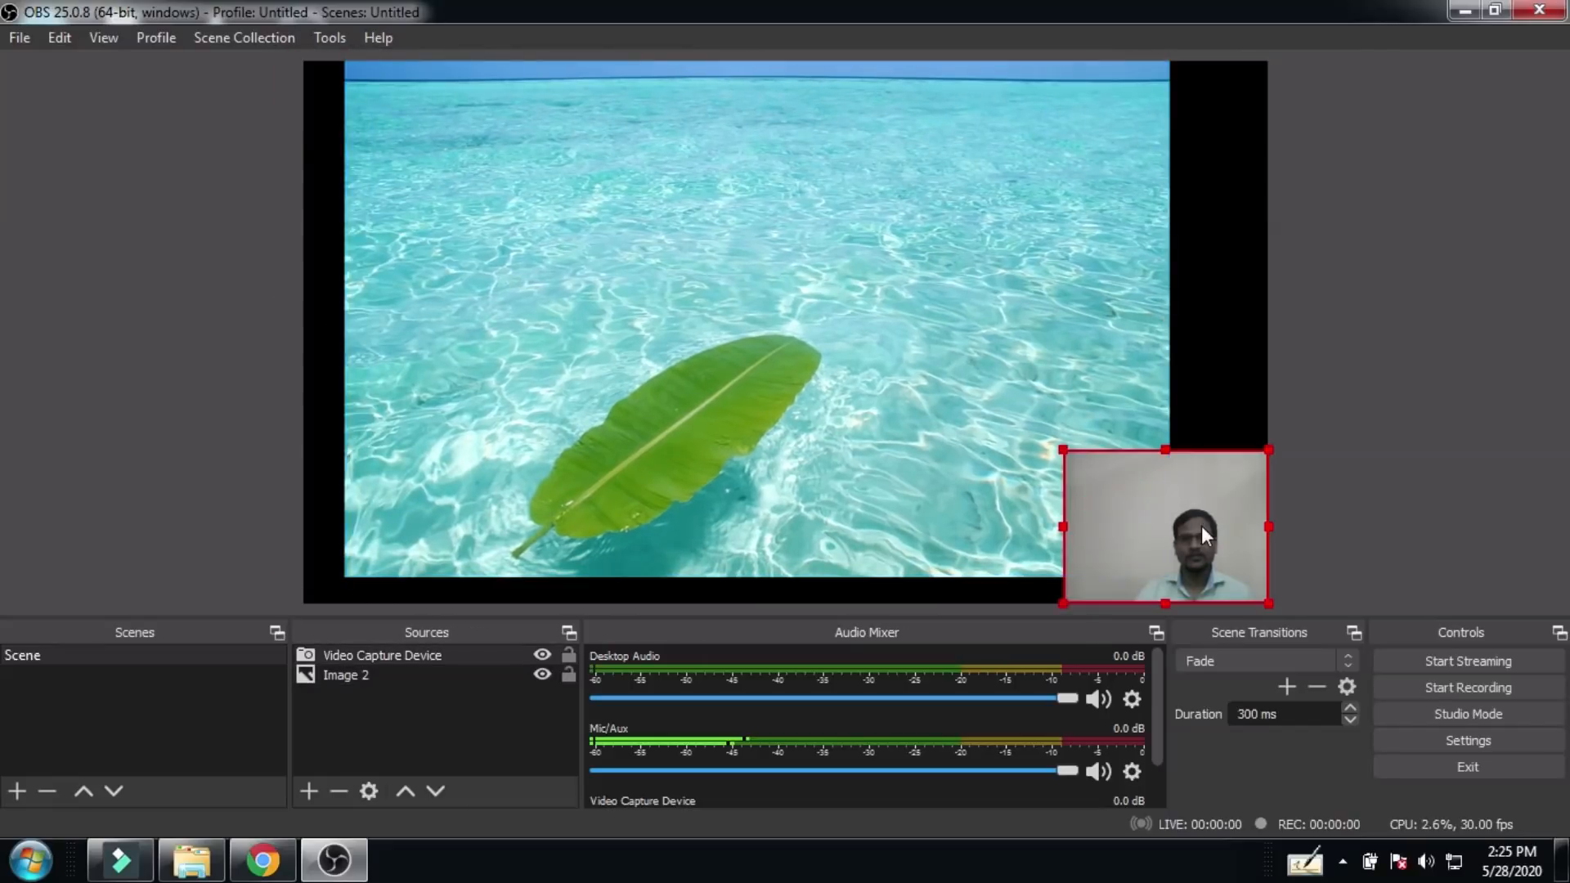
{"action": "left_click_drag", "start_coordinate": [1200, 526], "coordinate": [1104, 499]}
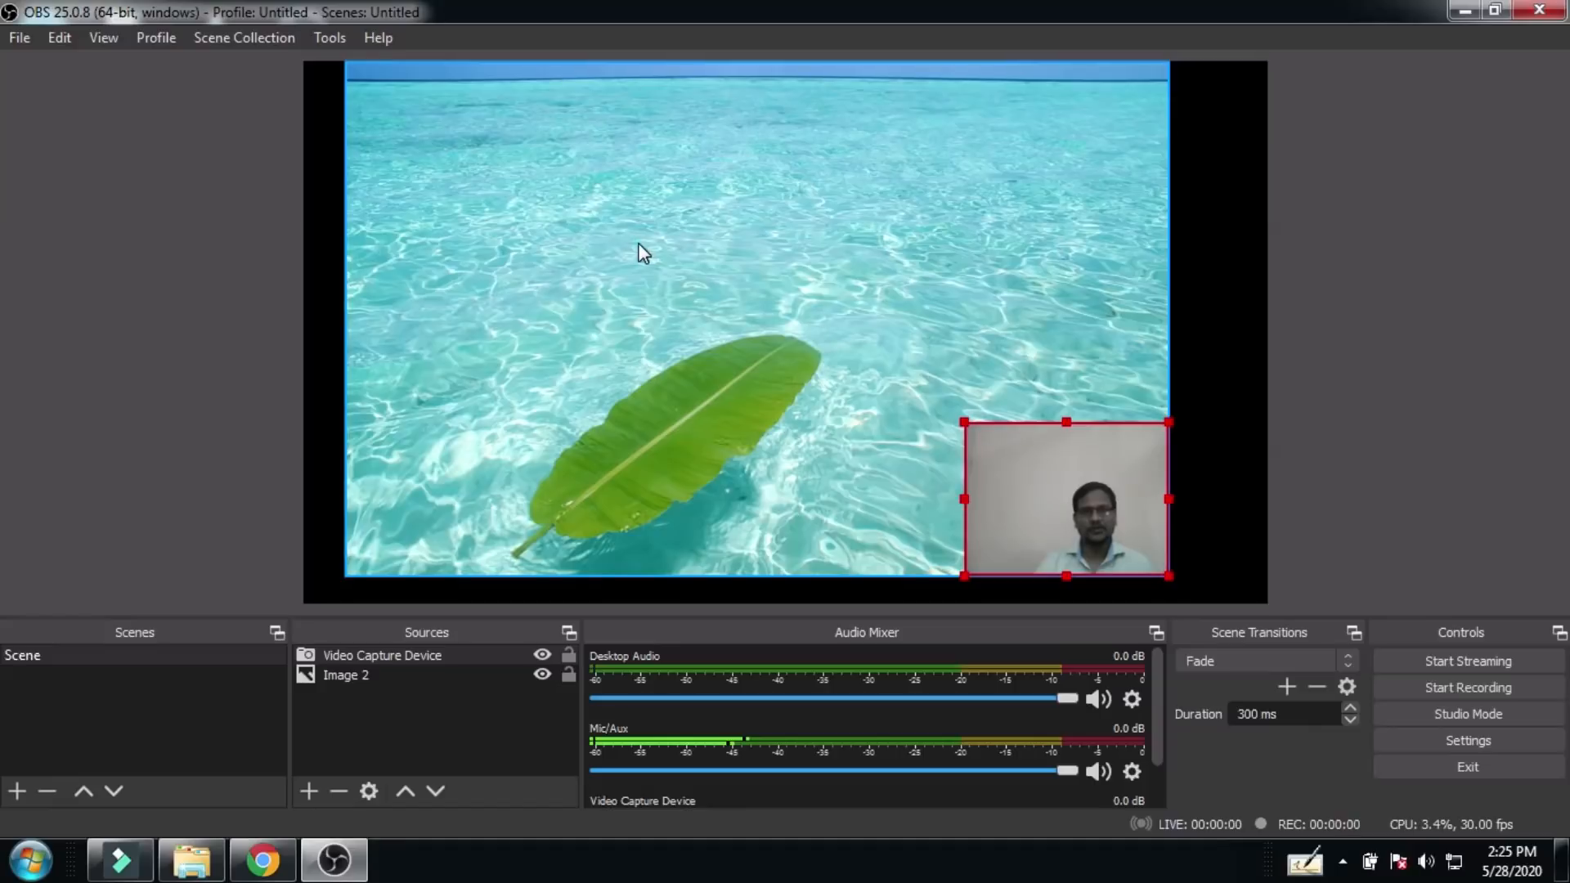
{"action": "left_click_drag", "start_coordinate": [641, 253], "coordinate": [642, 279]}
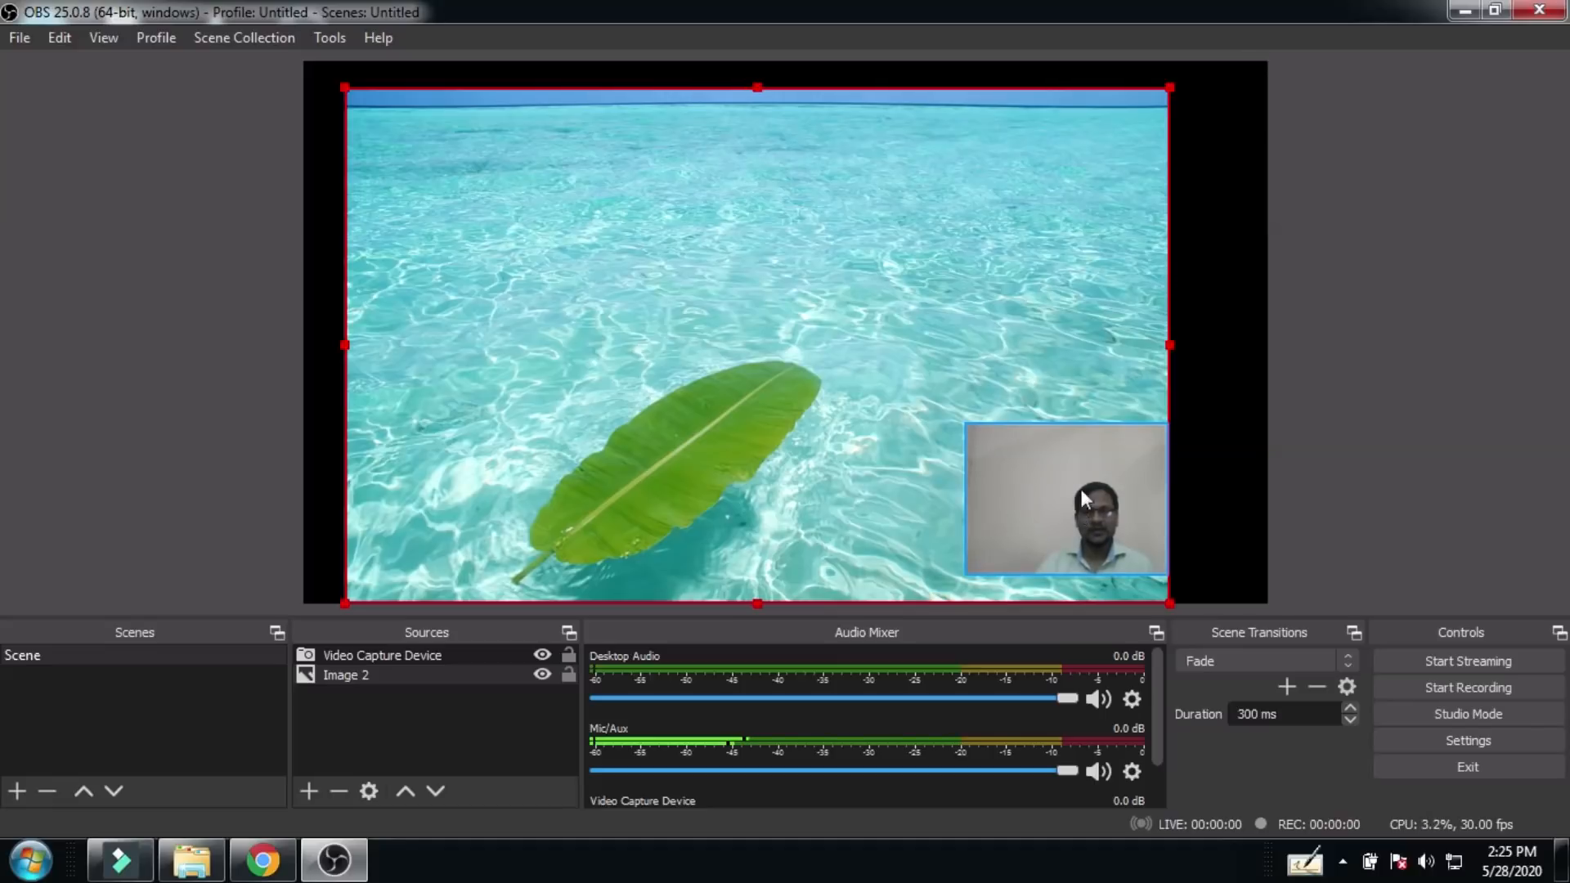
{"action": "left_click", "coordinate": [1037, 478]}
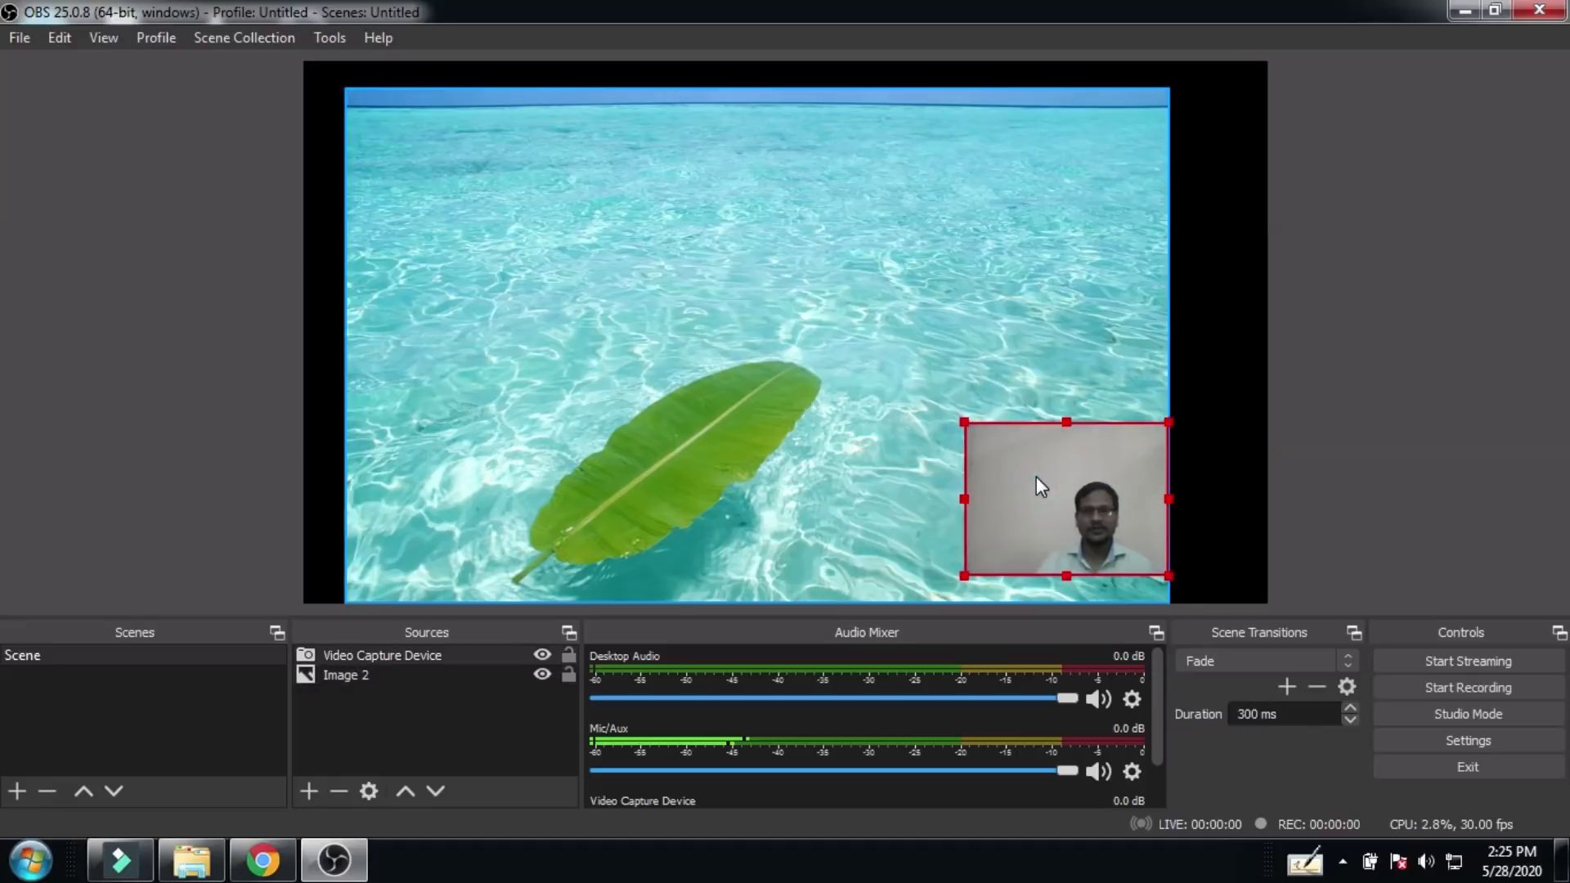
Step: Remove the Video Capture Device source from the scene
{"action": "left_click", "coordinate": [387, 655]}
{"action": "right_click", "coordinate": [386, 653]}
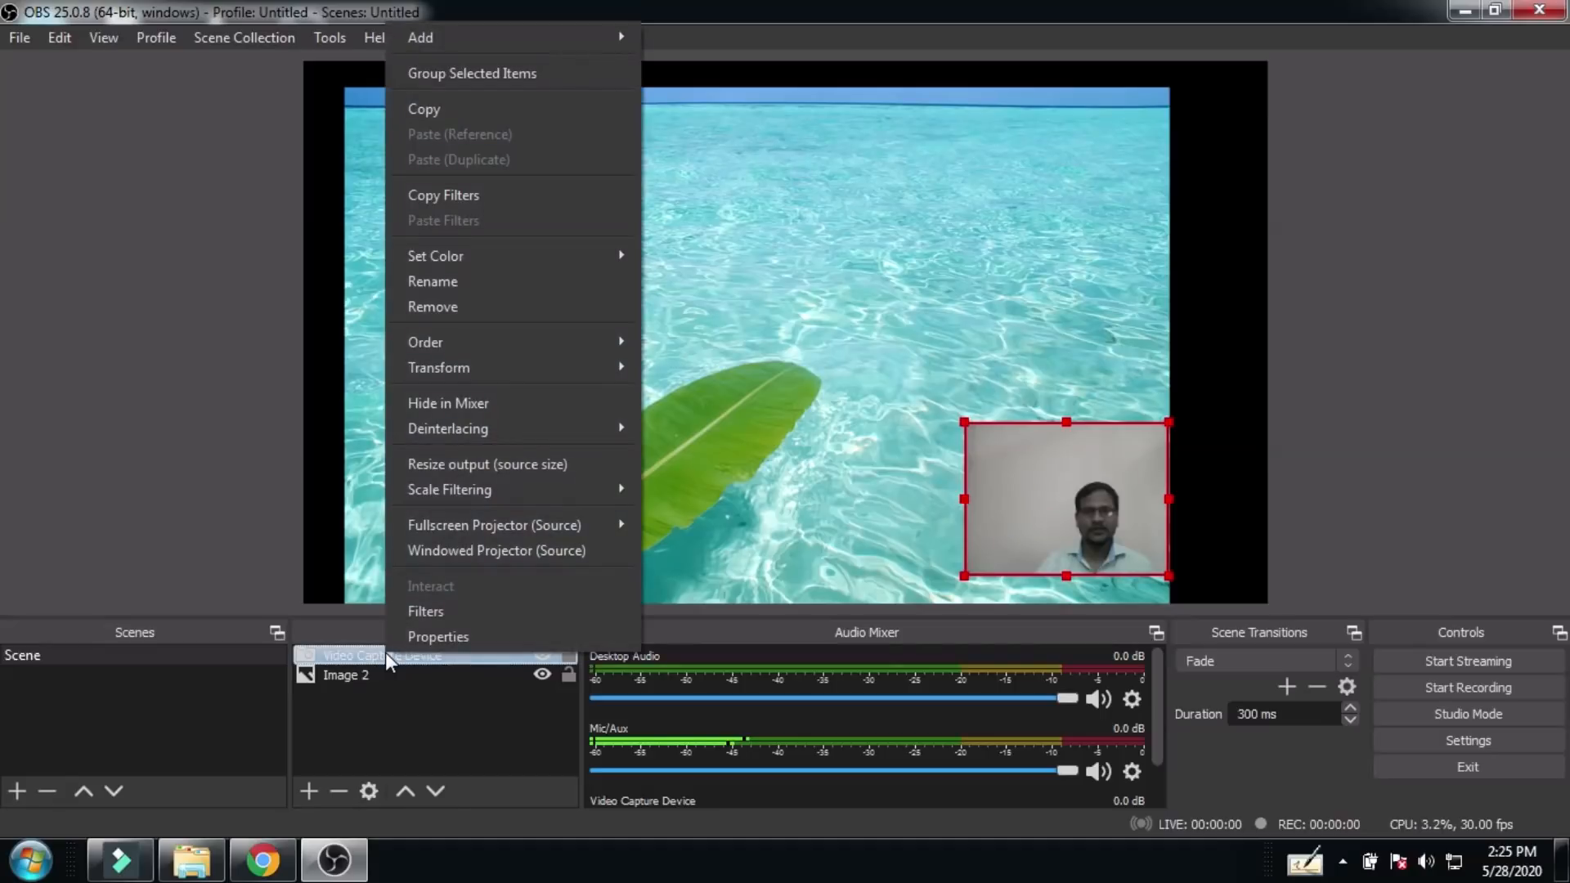
{"action": "left_click", "coordinate": [391, 719]}
{"action": "left_click", "coordinate": [389, 656]}
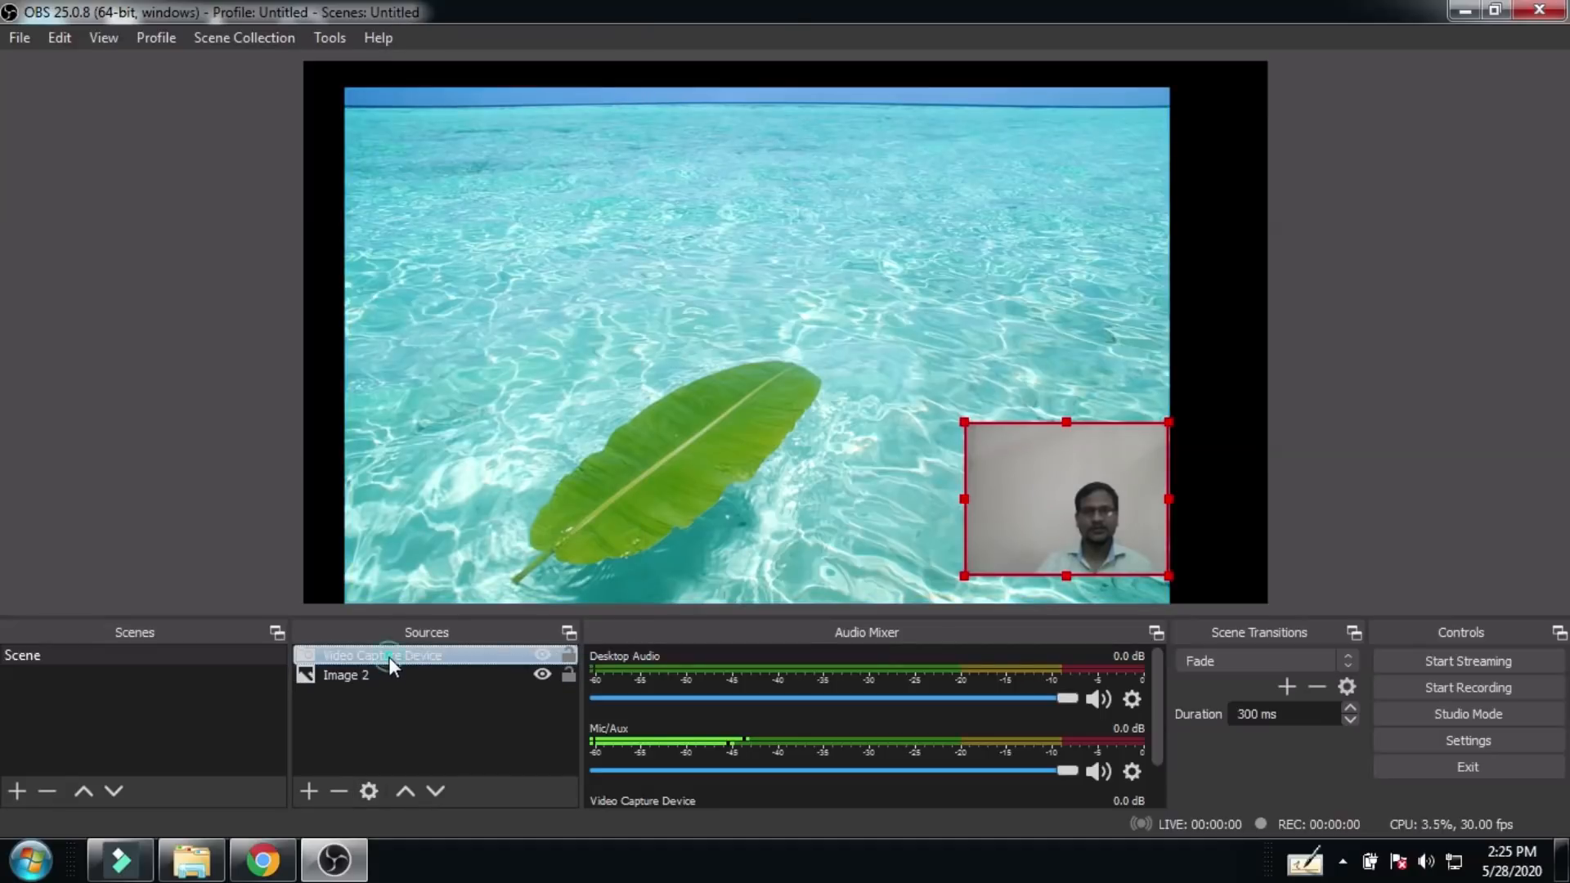
{"action": "left_click", "coordinate": [333, 798]}
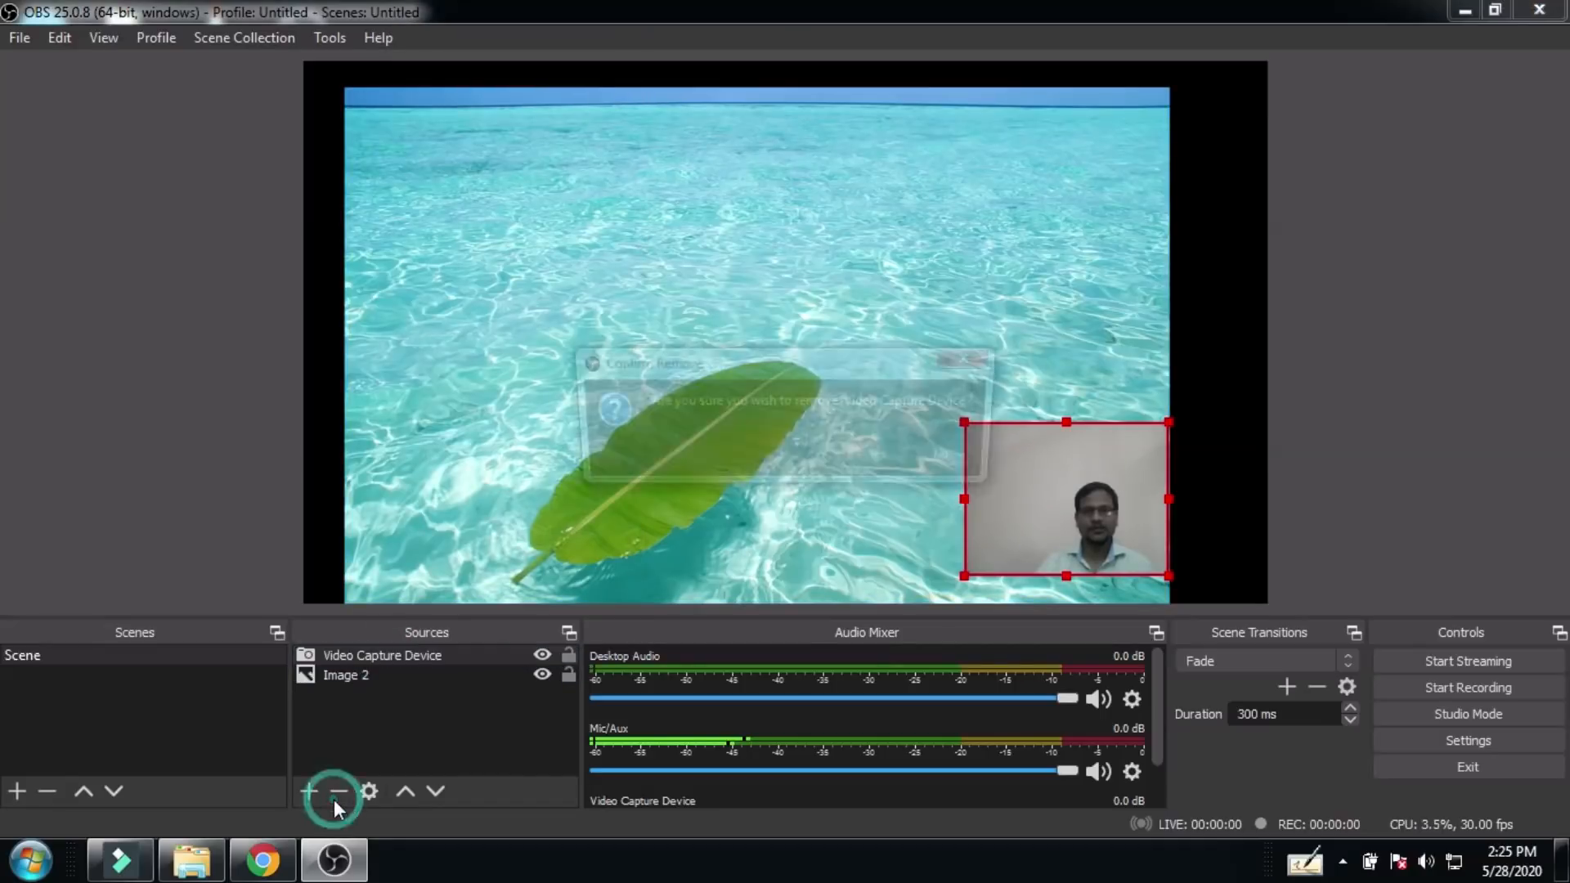
{"action": "left_click", "coordinate": [891, 456]}
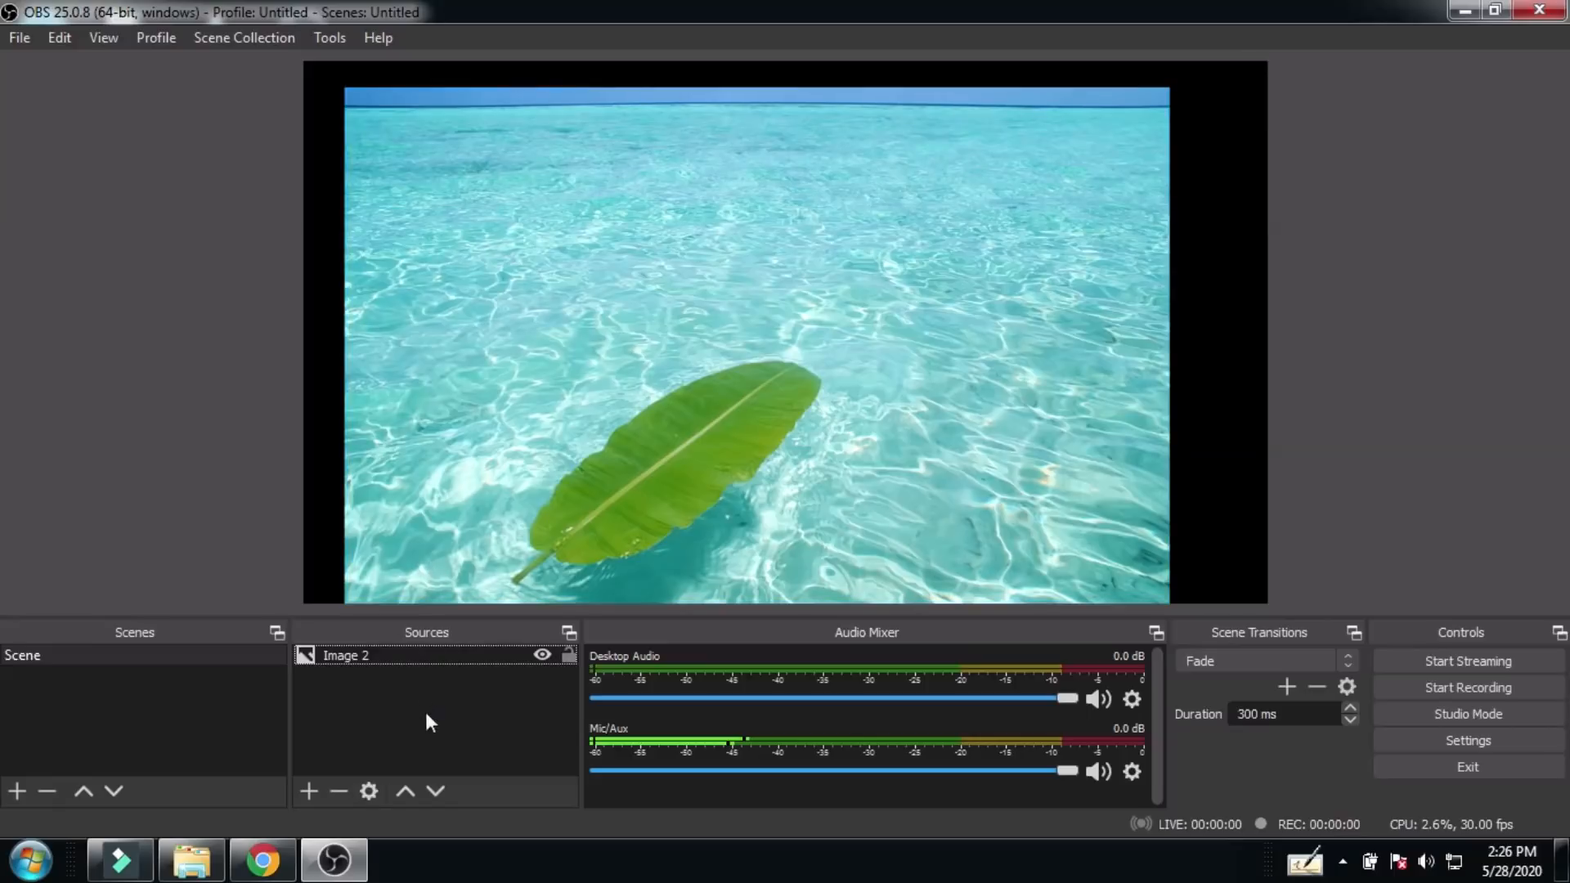
Step: Remove the Image 2 source from the scene
{"action": "left_click", "coordinate": [422, 656]}
{"action": "right_click", "coordinate": [422, 656]}
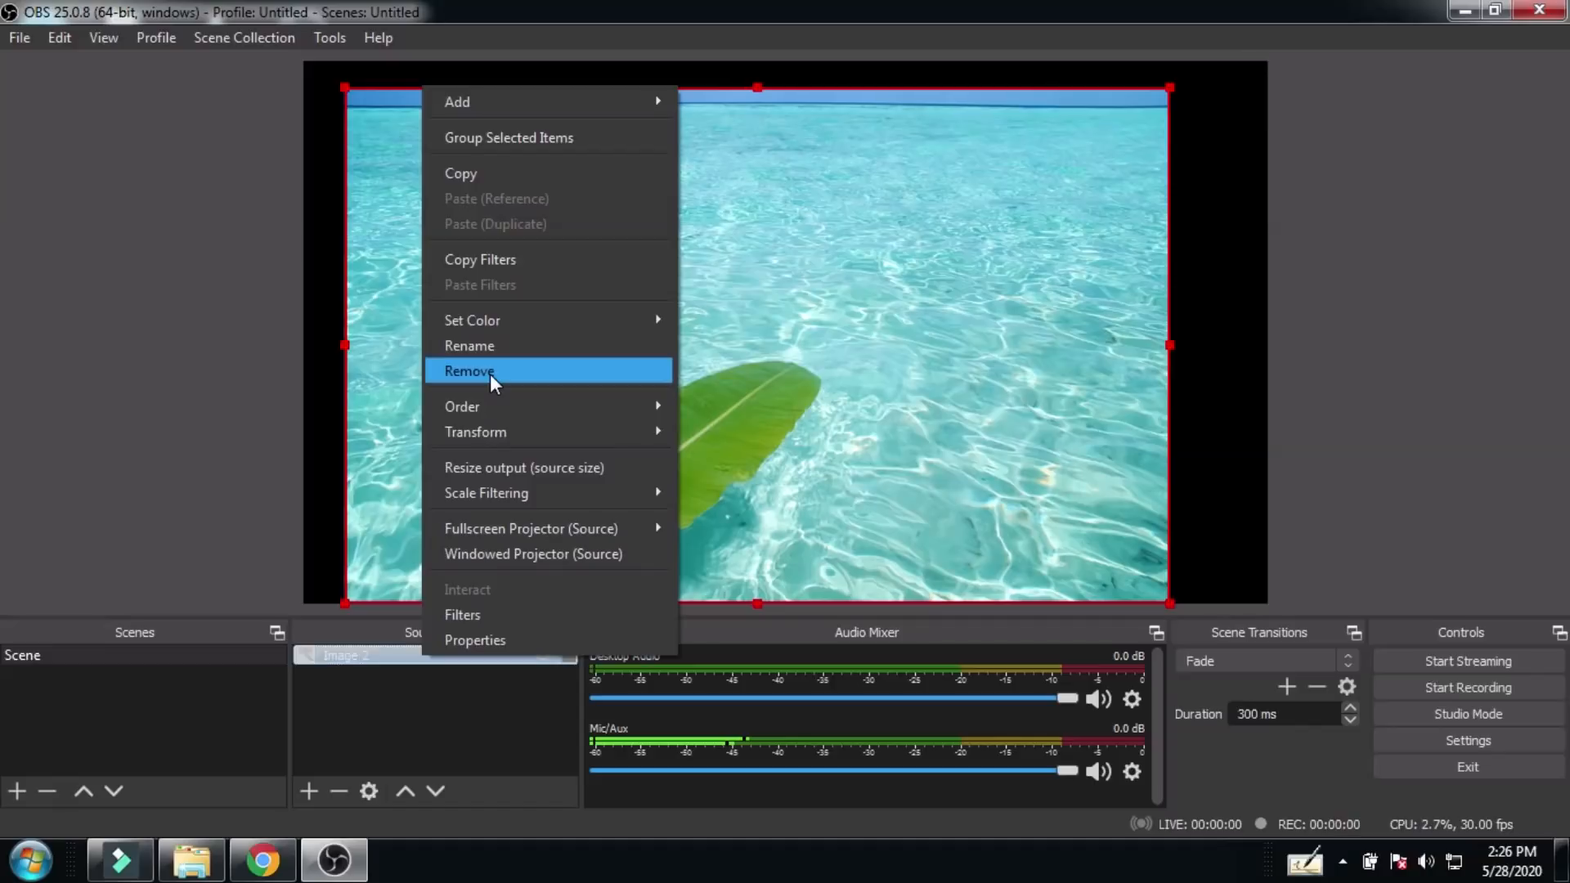
{"action": "left_click", "coordinate": [411, 729]}
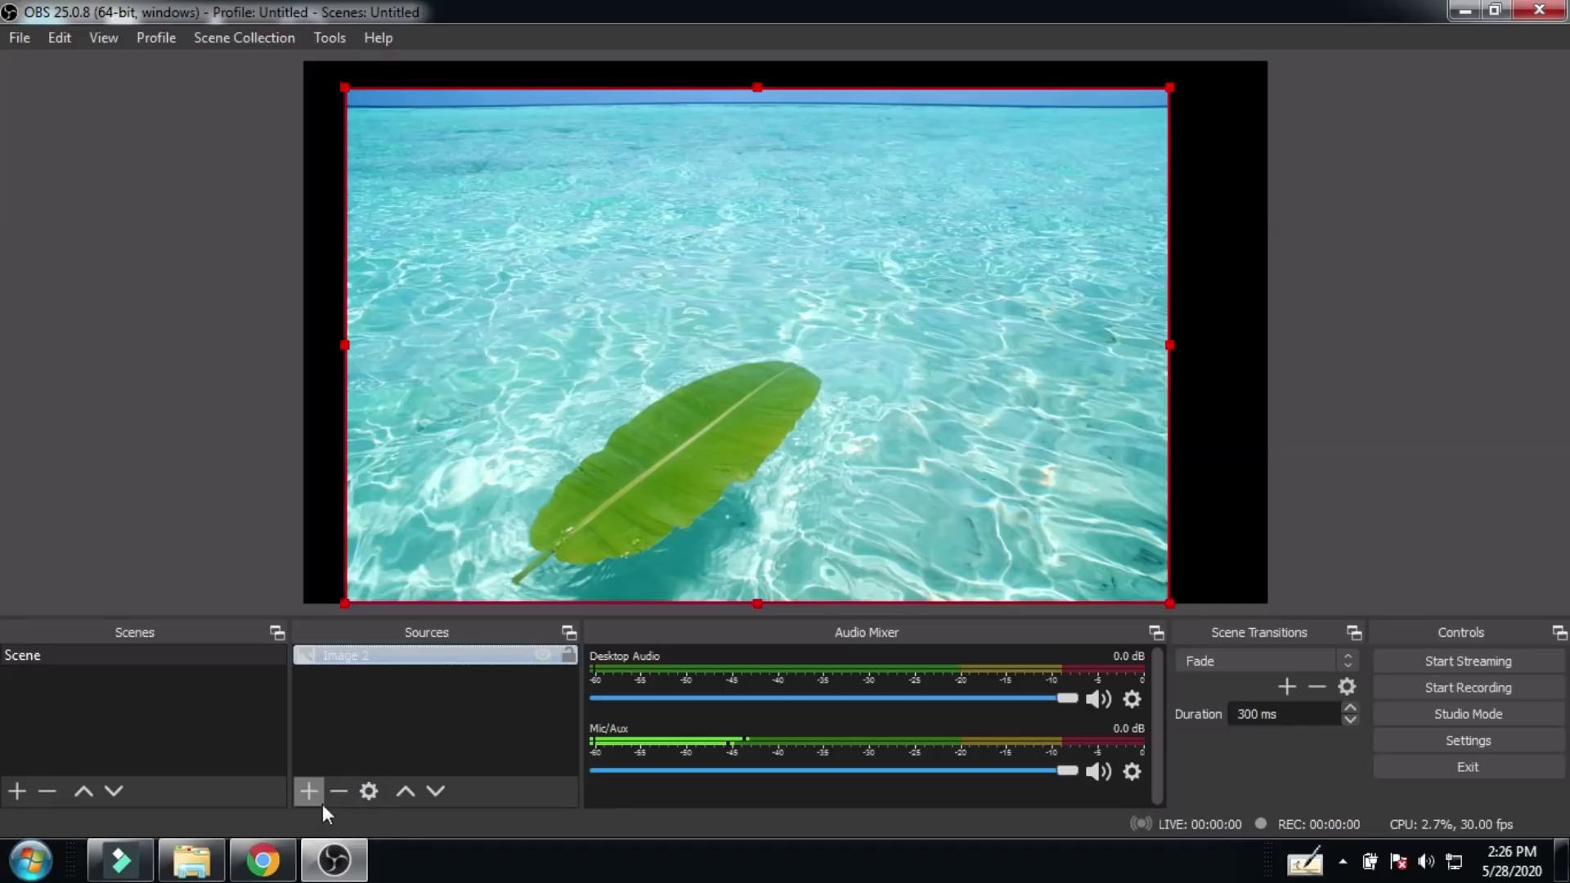
{"action": "right_click", "coordinate": [533, 302]}
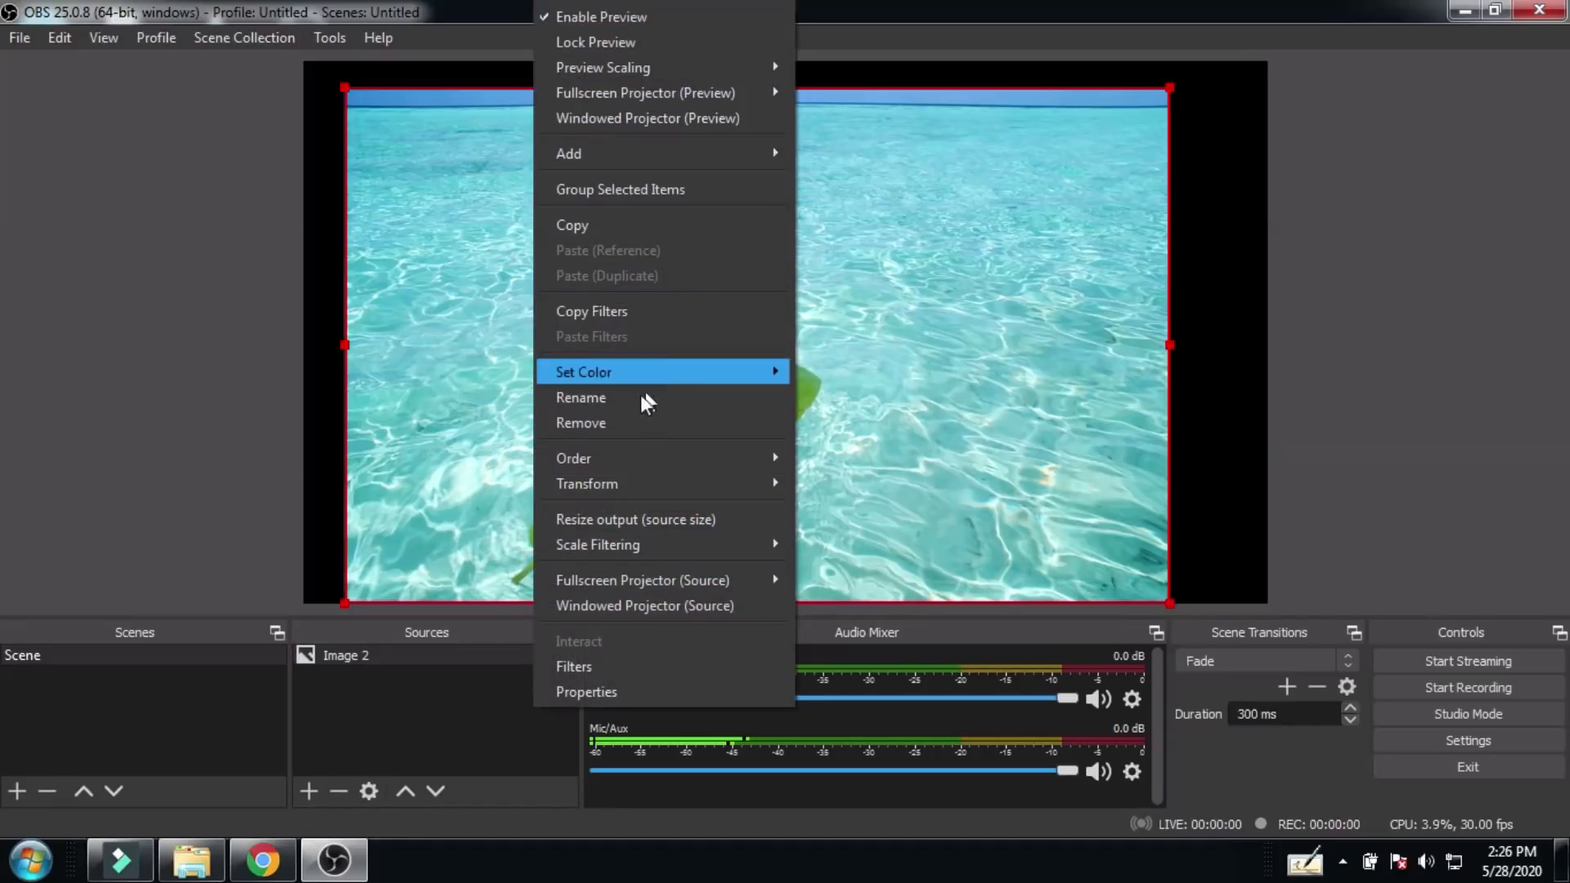
{"action": "left_click", "coordinate": [615, 425]}
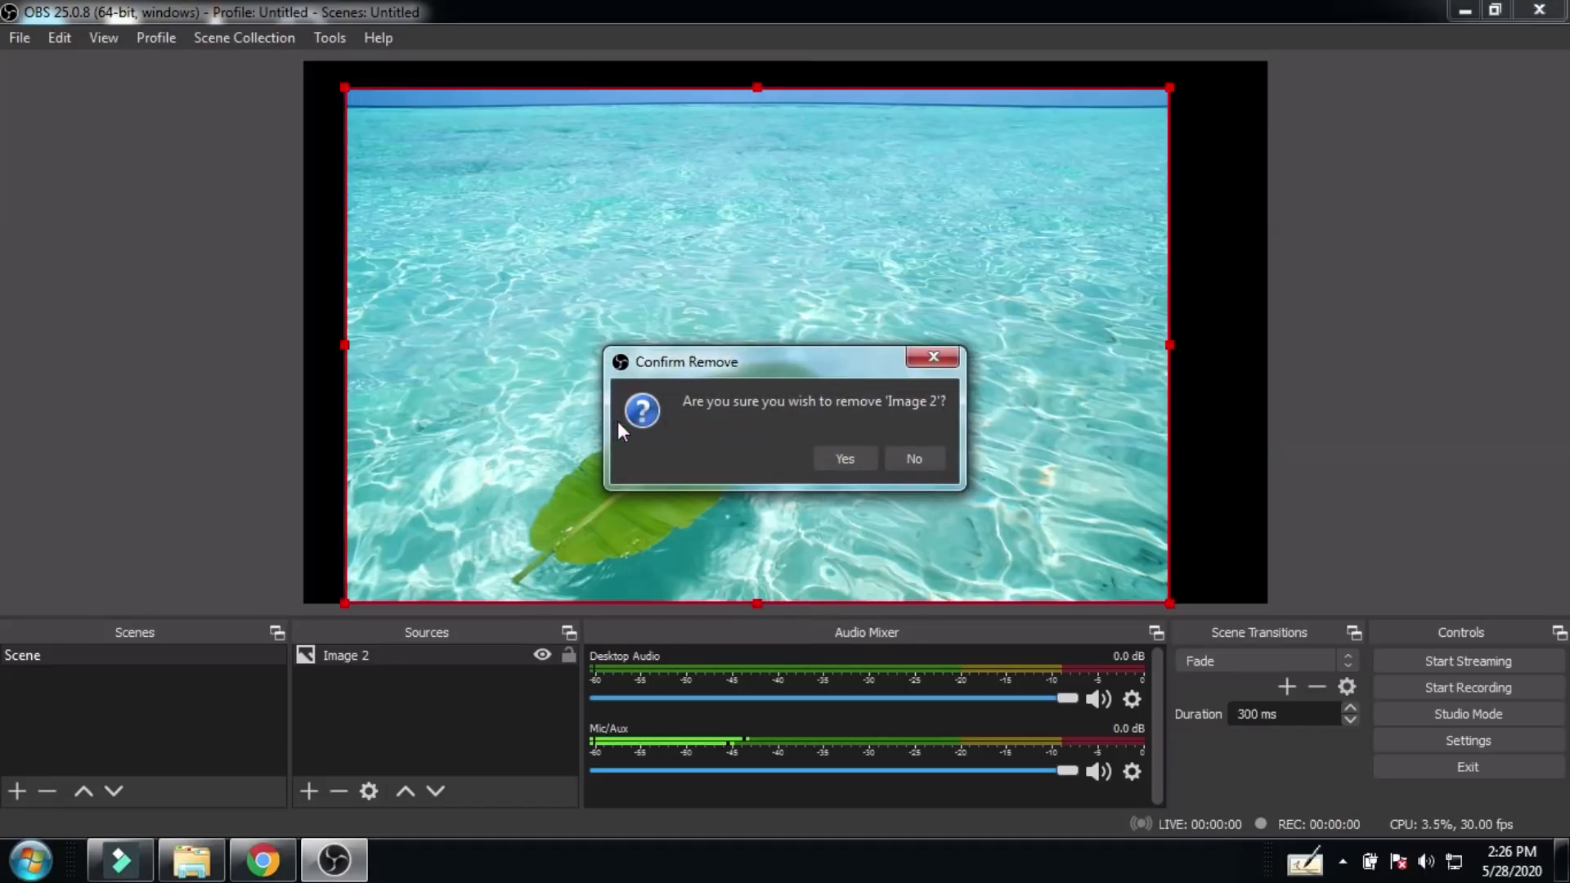
{"action": "left_click", "coordinate": [843, 456]}
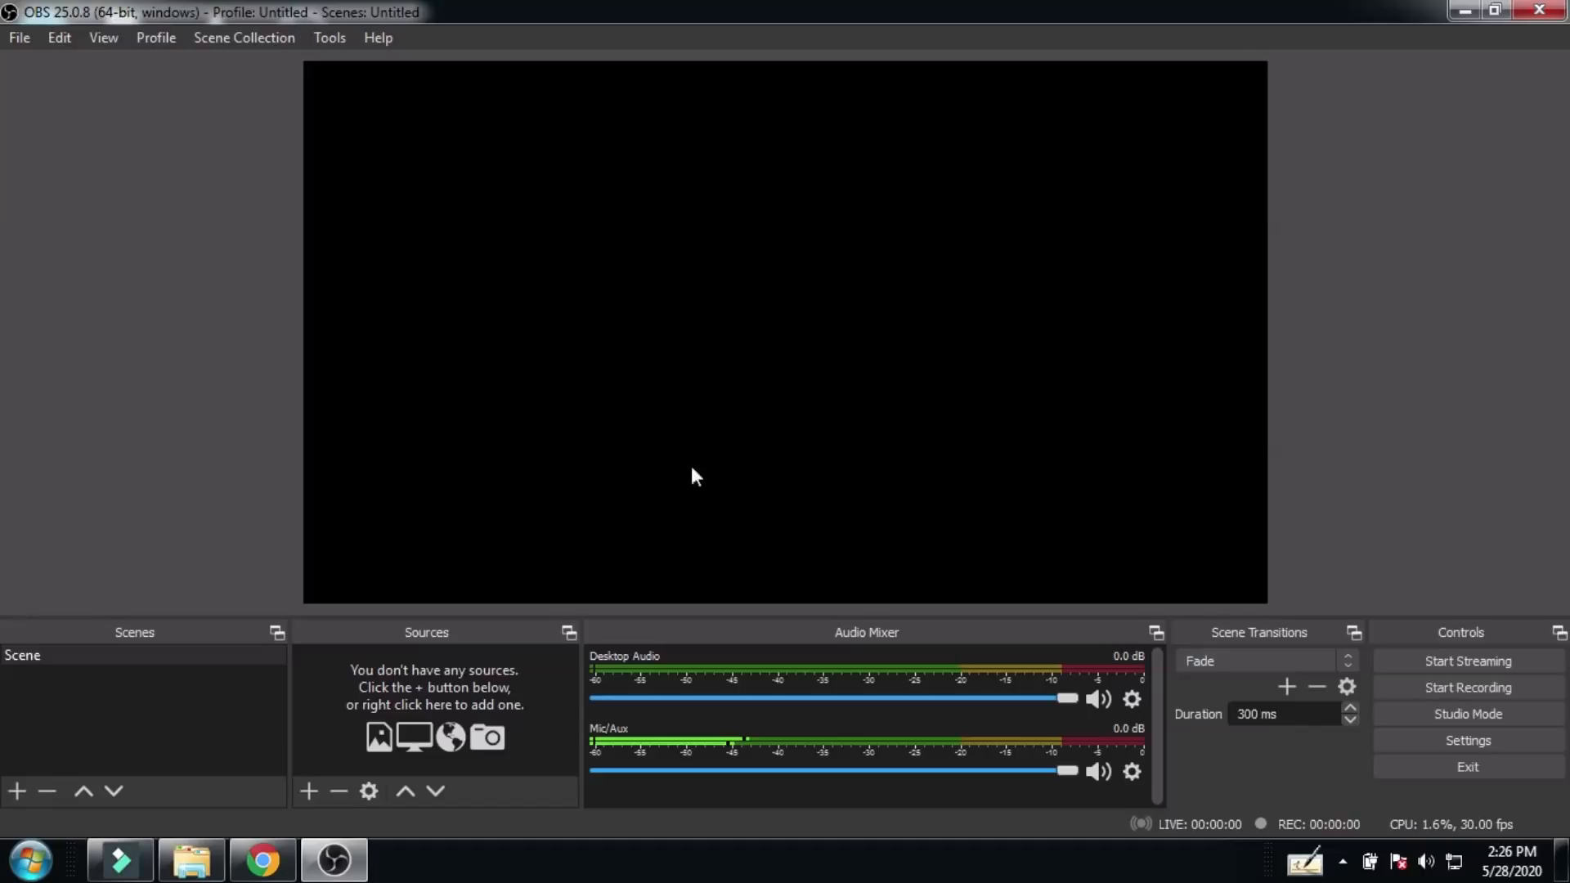
Step: Add a new Display Capture source for Display 1 (Primary Monitor) with cursor capture on, keeping the default name
{"action": "left_click", "coordinate": [310, 790]}
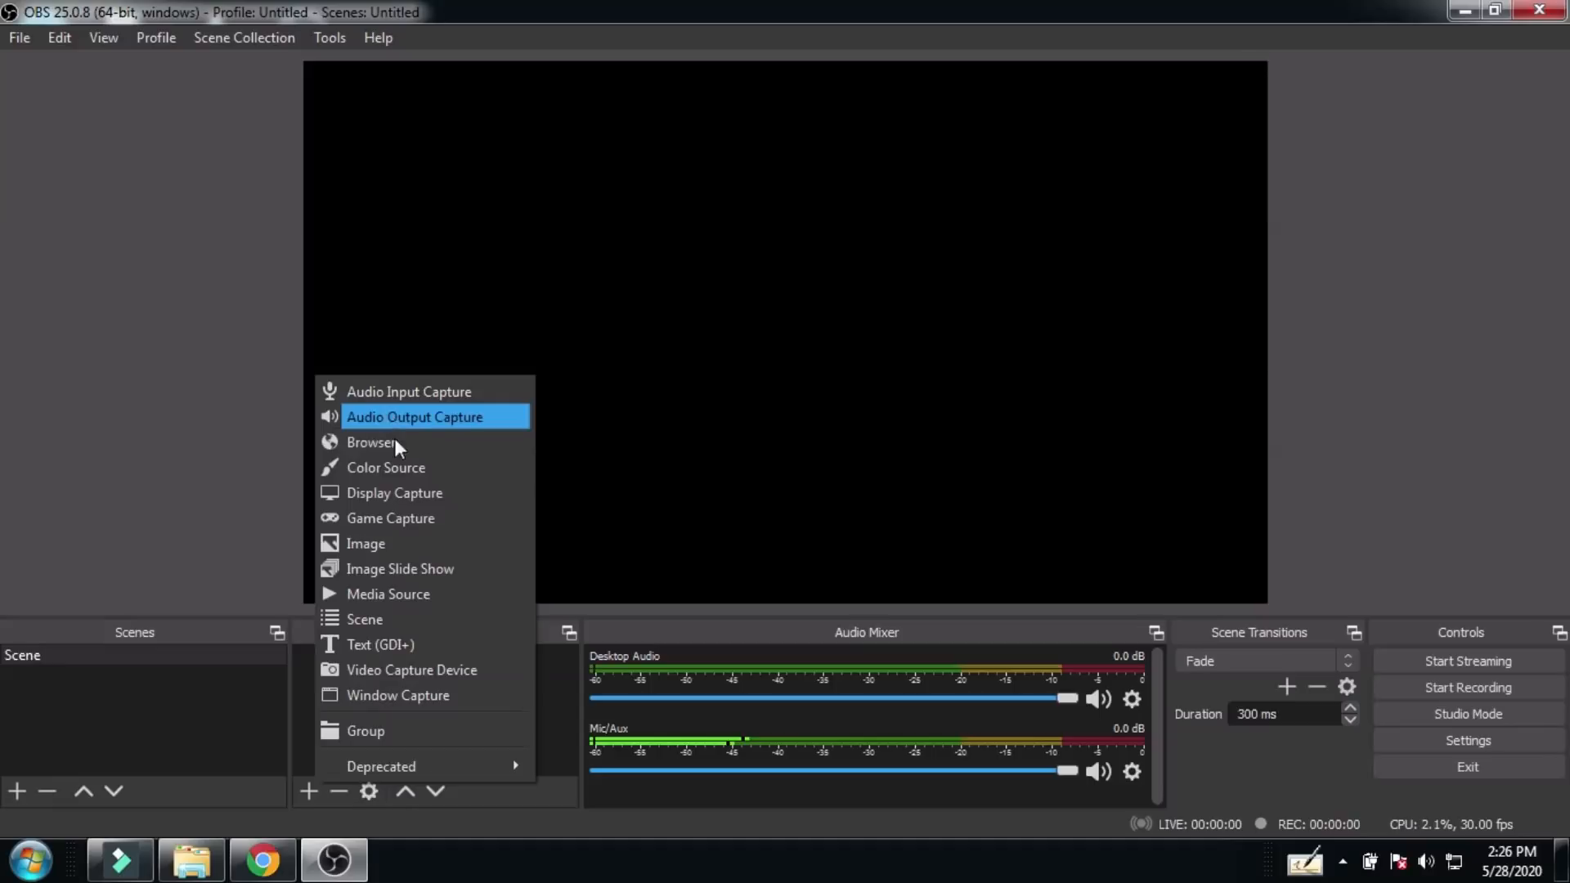
{"action": "left_click", "coordinate": [406, 488]}
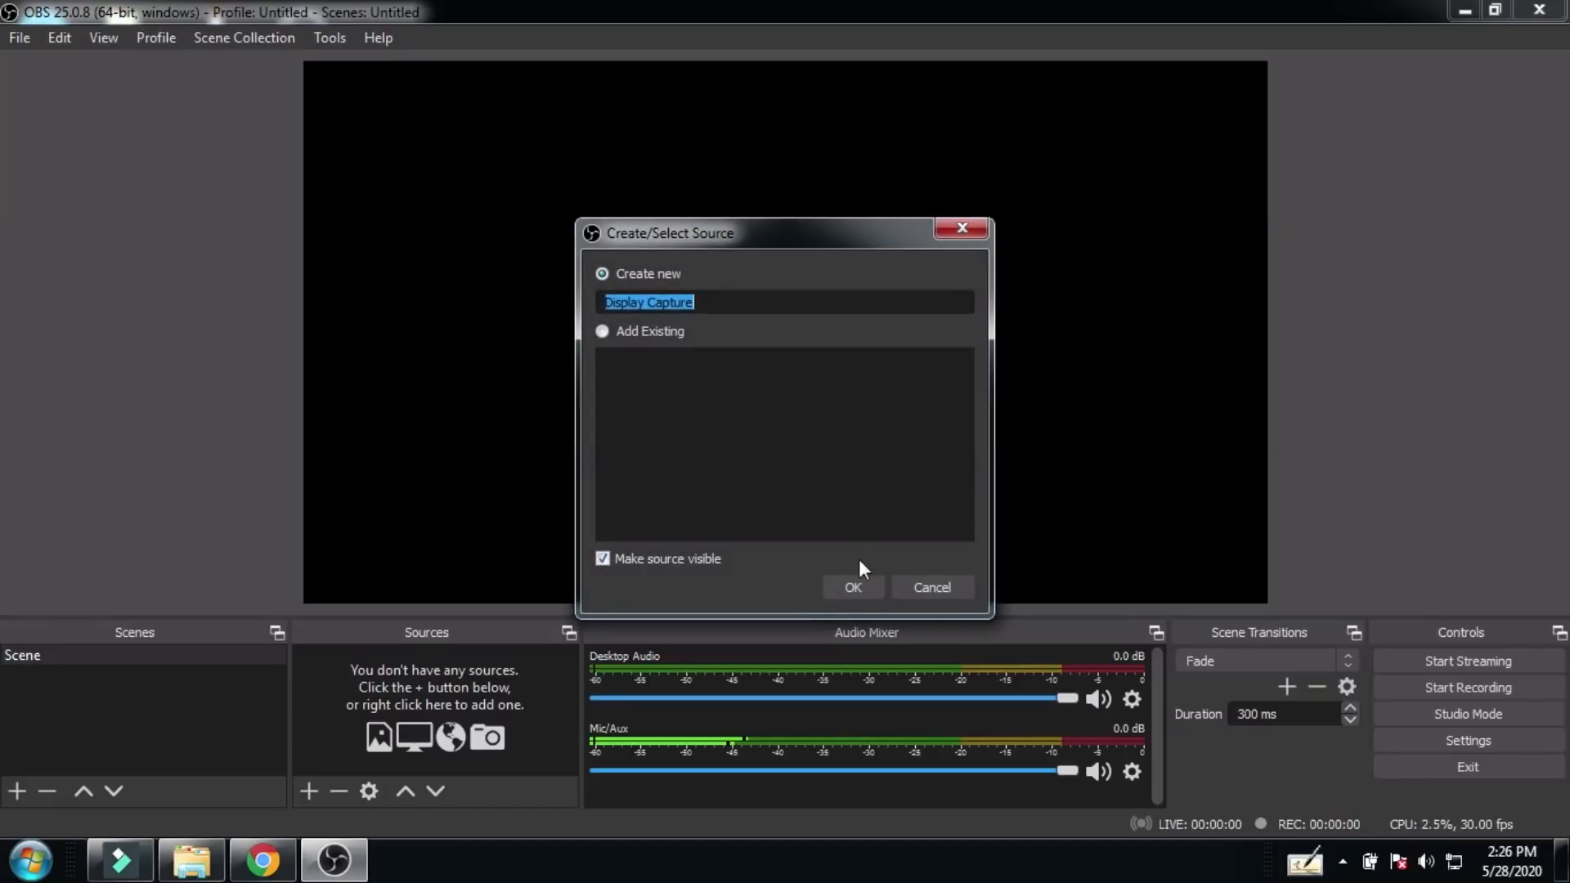
{"action": "left_click", "coordinate": [852, 587]}
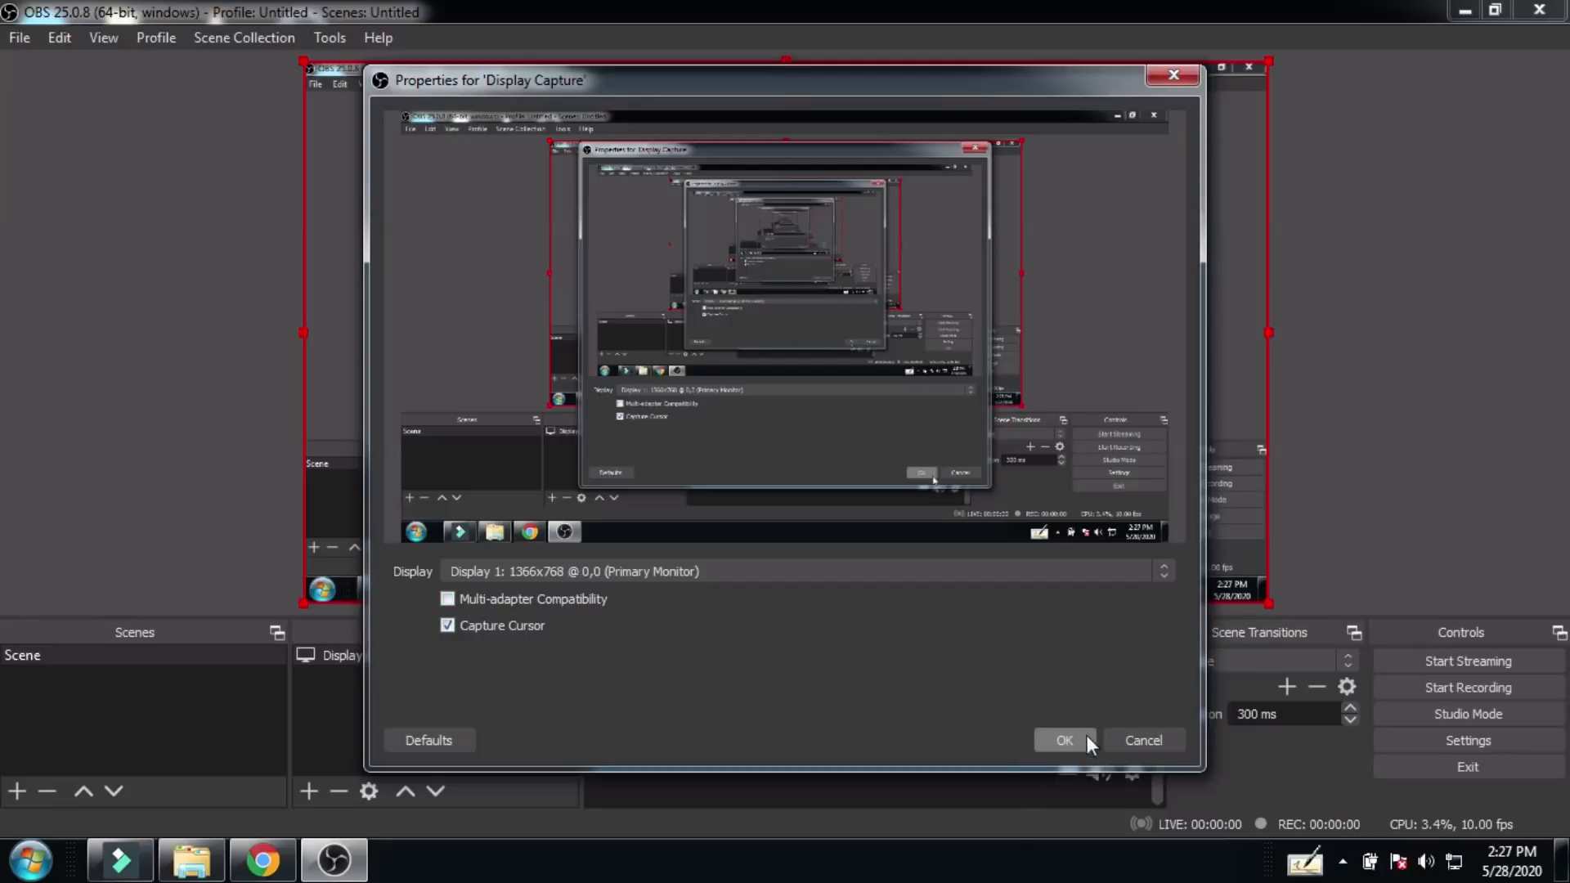
{"action": "left_click", "coordinate": [1062, 736]}
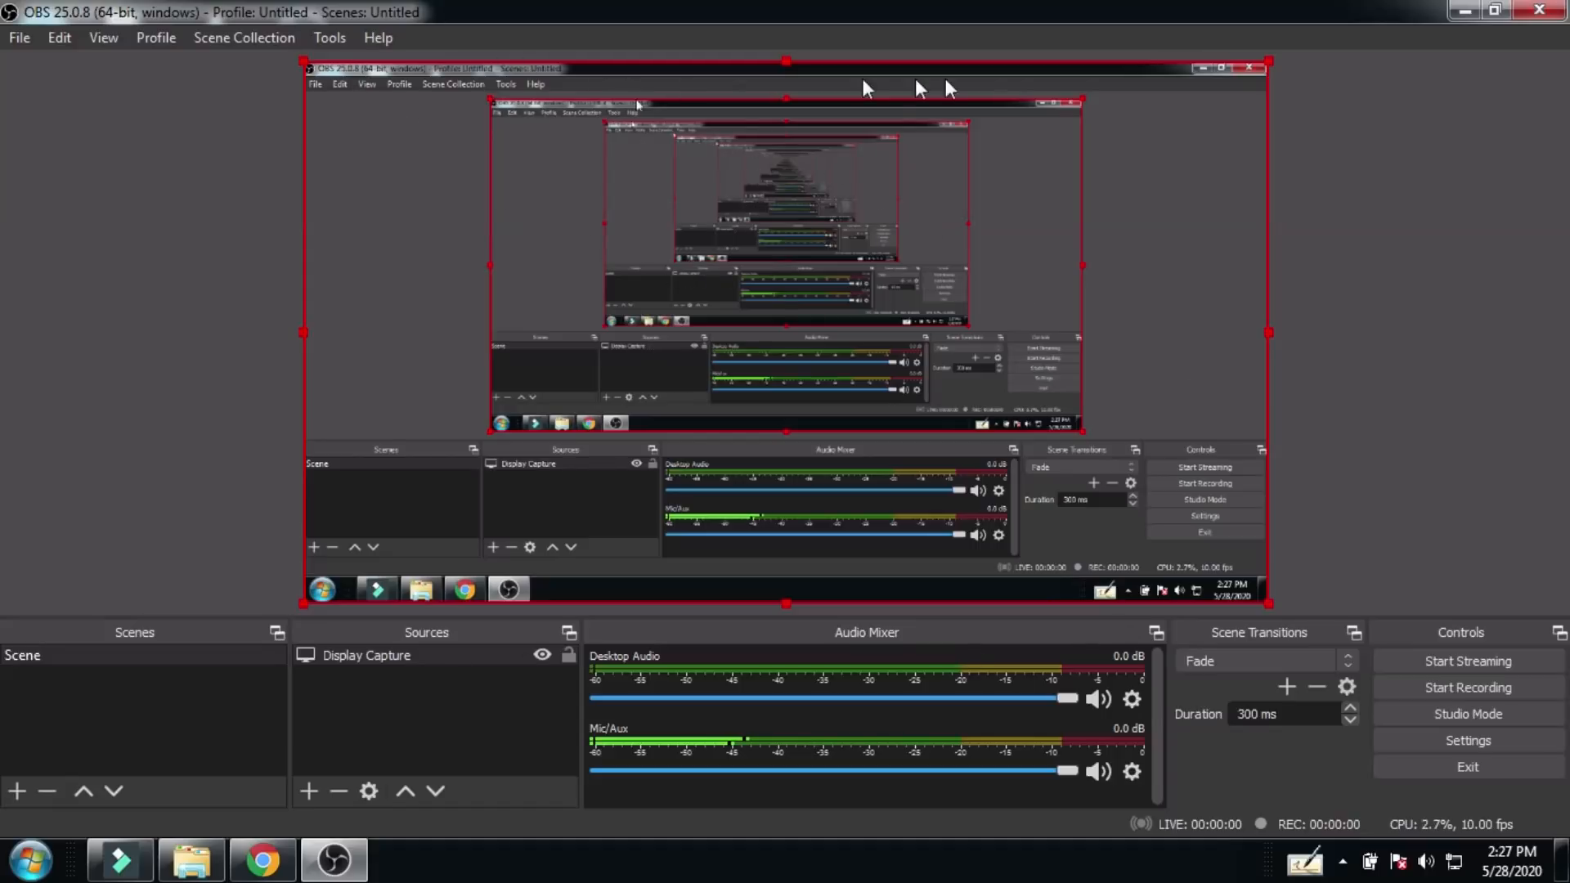
Step: Start recording the display and switch to Chrome to show the open OBS home and welcome pages
{"action": "left_click", "coordinate": [1454, 686]}
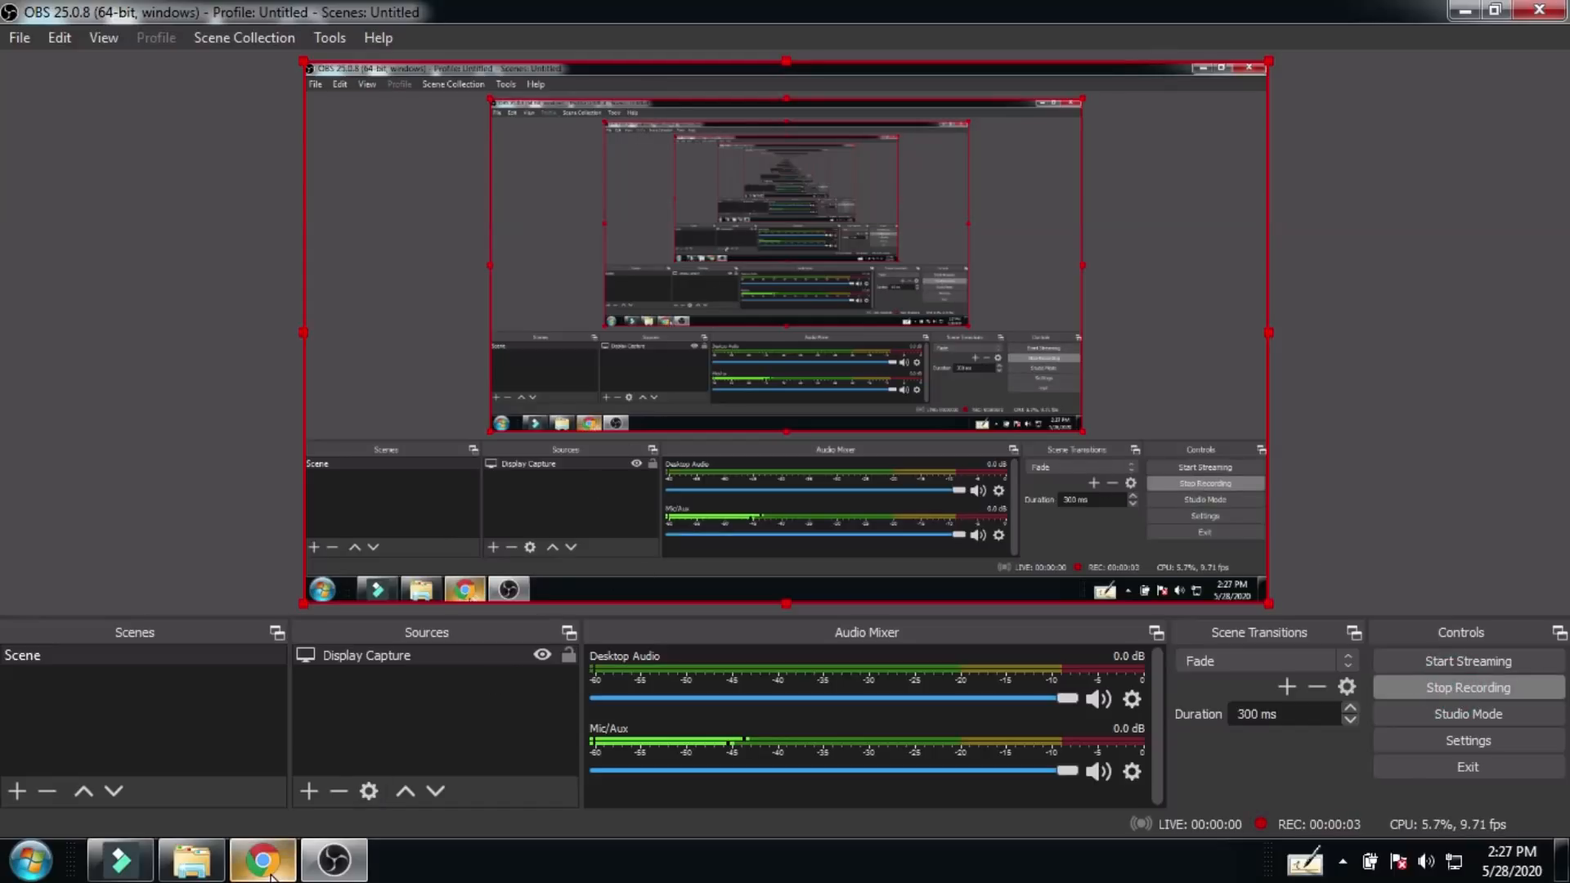
{"action": "mouse_move", "coordinate": [272, 874]}
{"action": "left_click", "coordinate": [274, 764]}
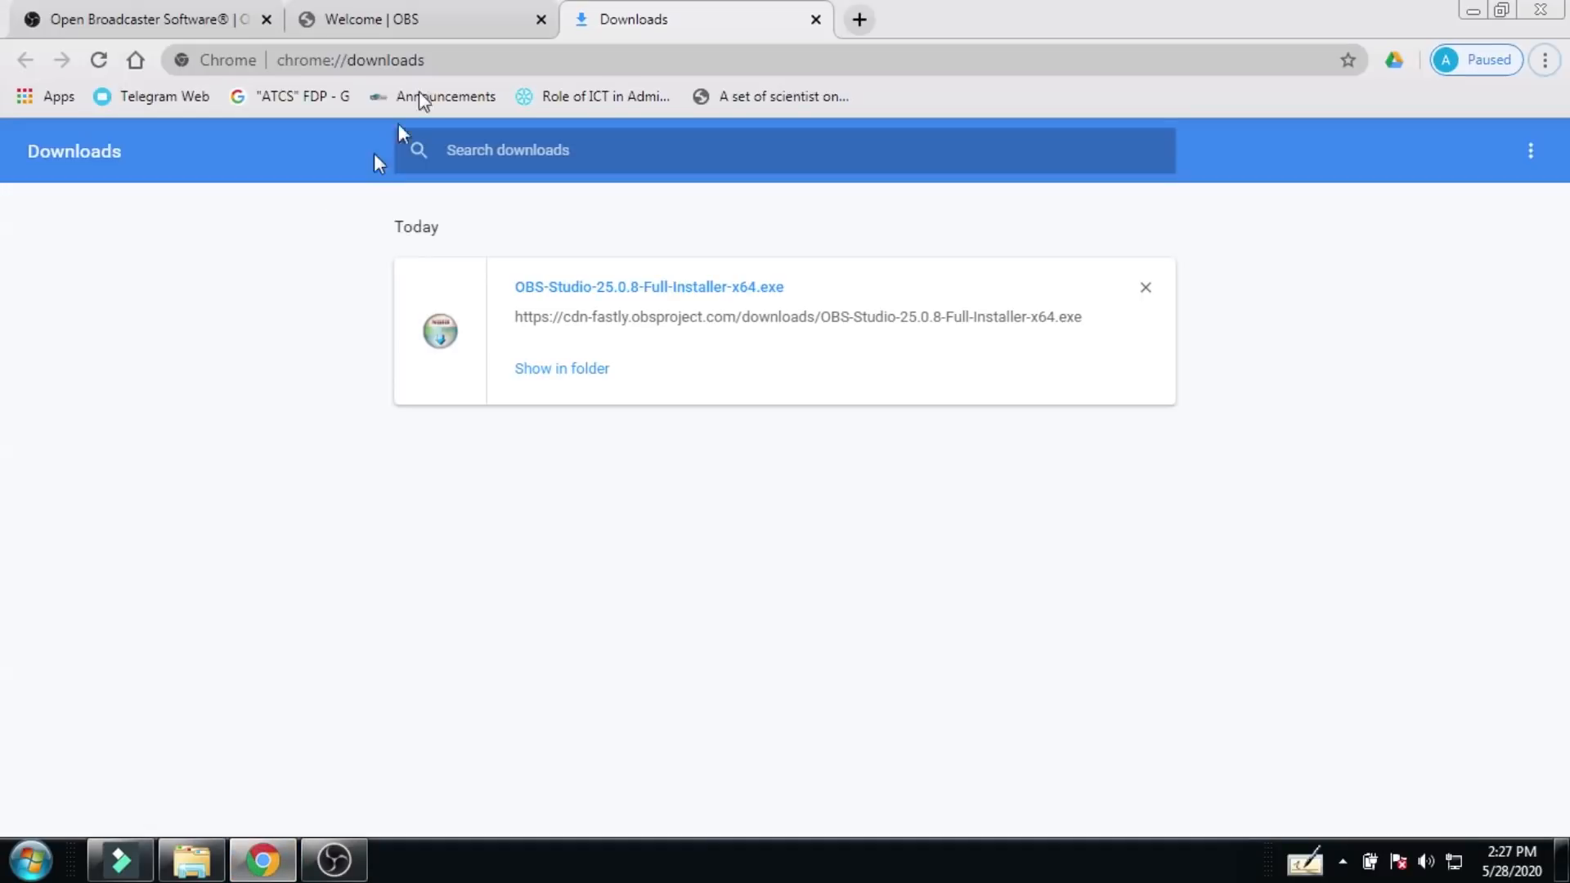
{"action": "left_click", "coordinate": [149, 8]}
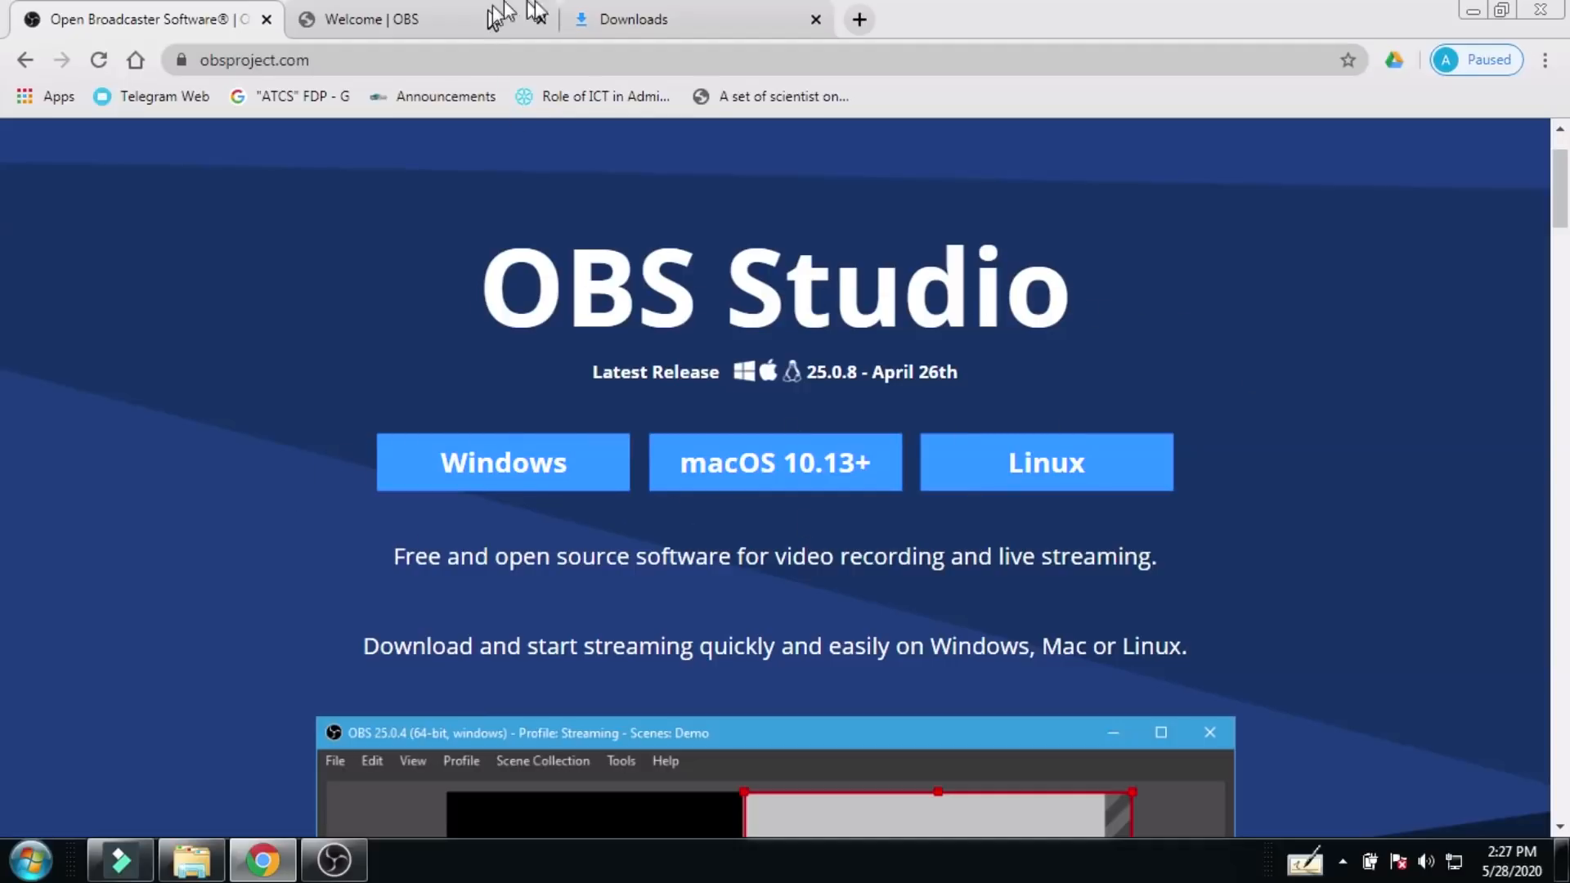
{"action": "left_click", "coordinate": [432, 11]}
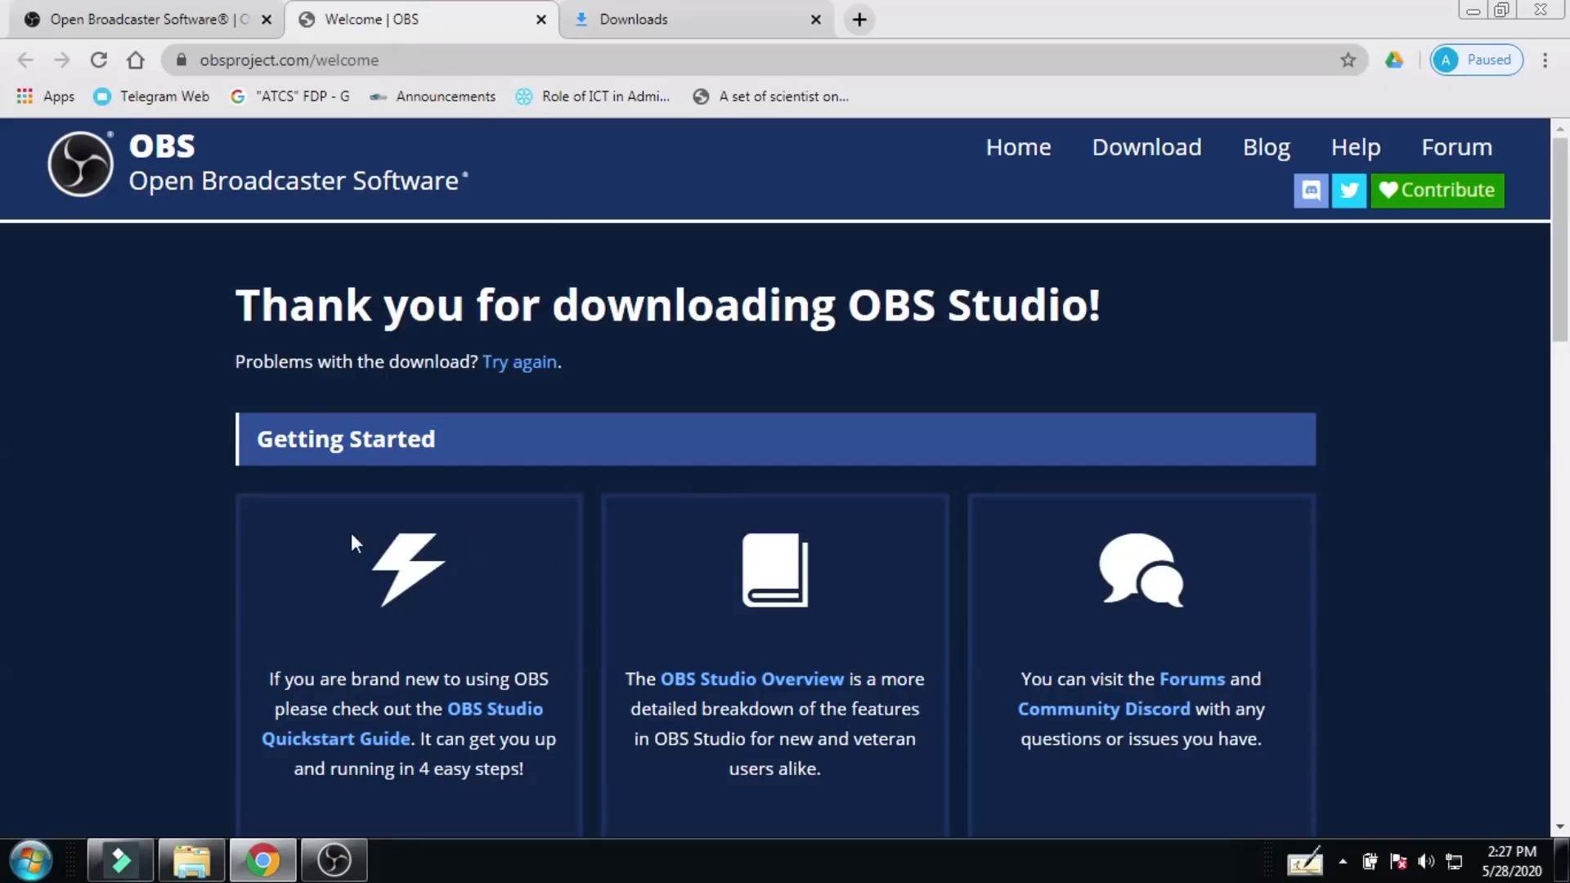
{"action": "scroll", "coordinate": [351, 532], "scroll_direction": "down", "scroll_amount": 1}
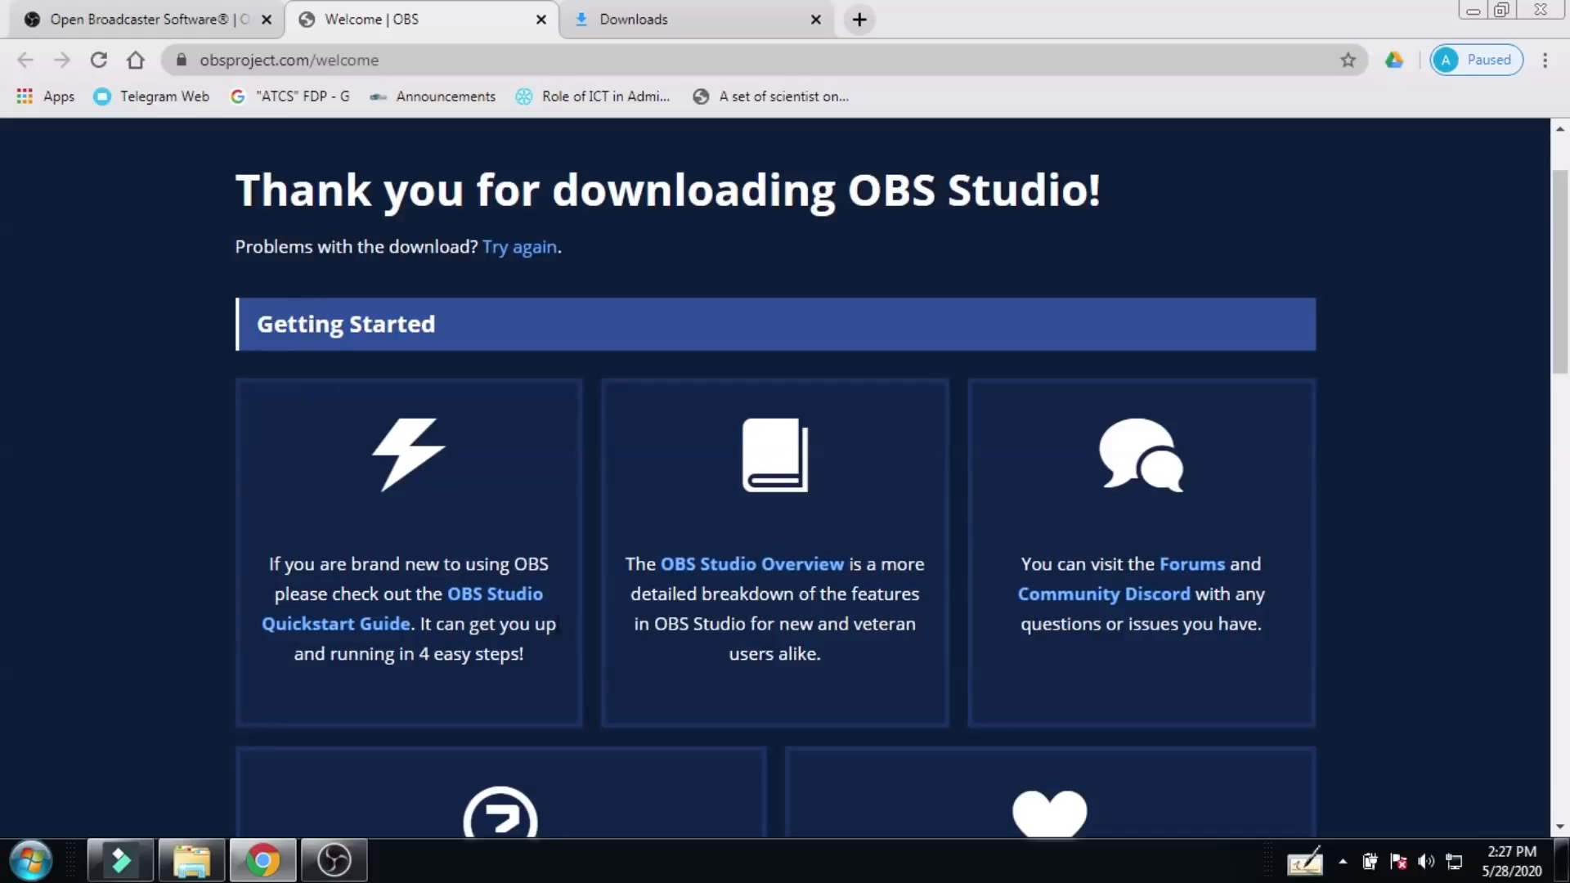
Step: Search for "ghali college gadhinglaj" in a new browser tab and open the Dr. Ghali College website from the results
{"action": "left_click", "coordinate": [858, 19]}
{"action": "left_click", "coordinate": [795, 68]}
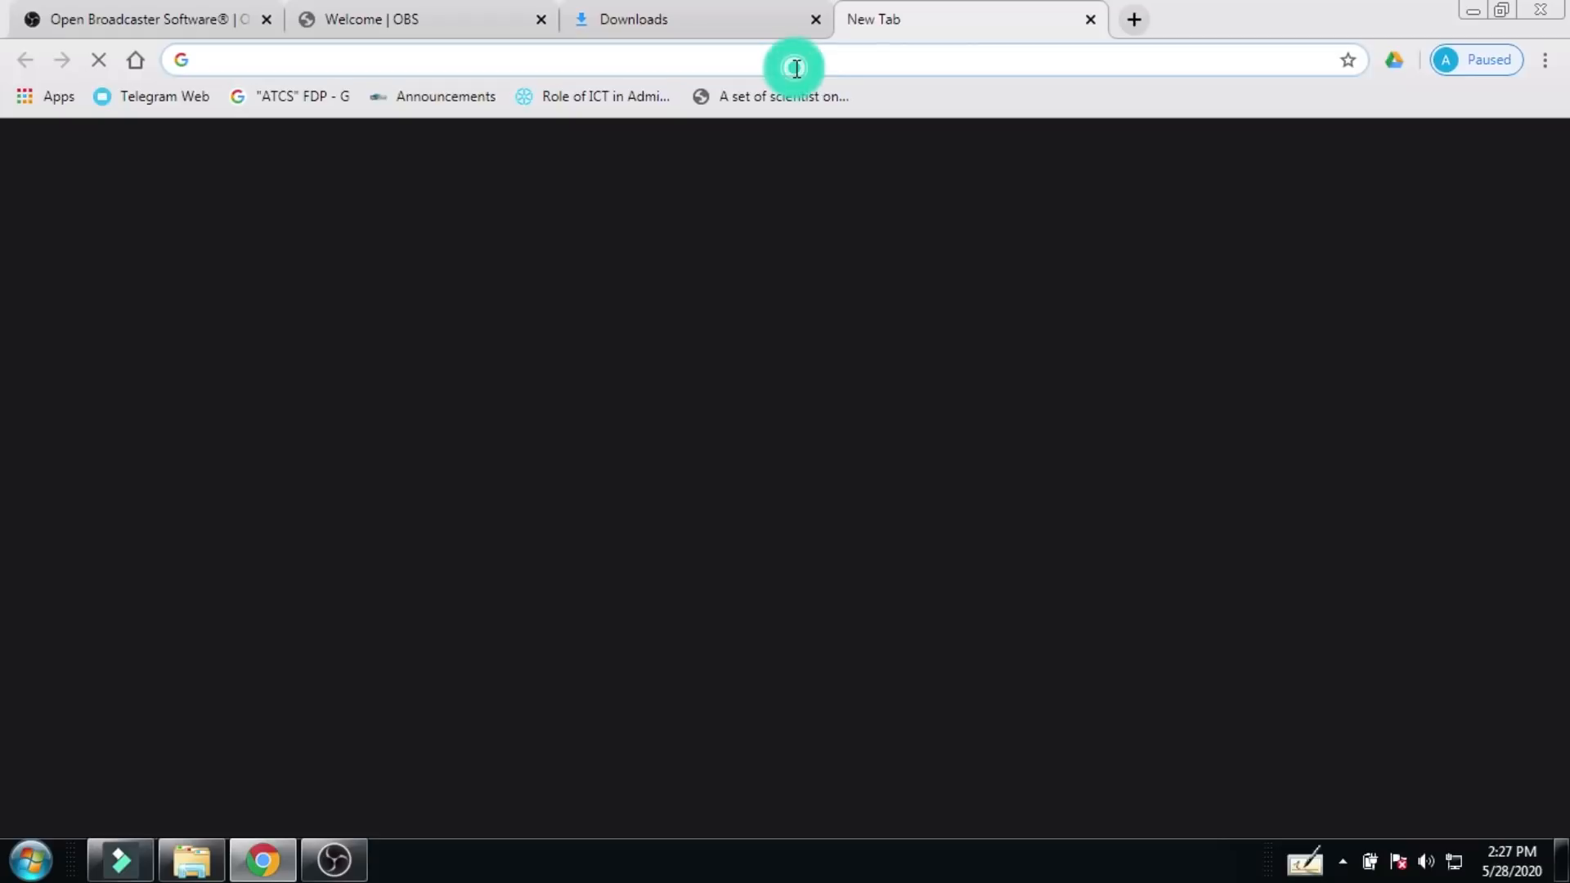
{"action": "type", "text": "gh"}
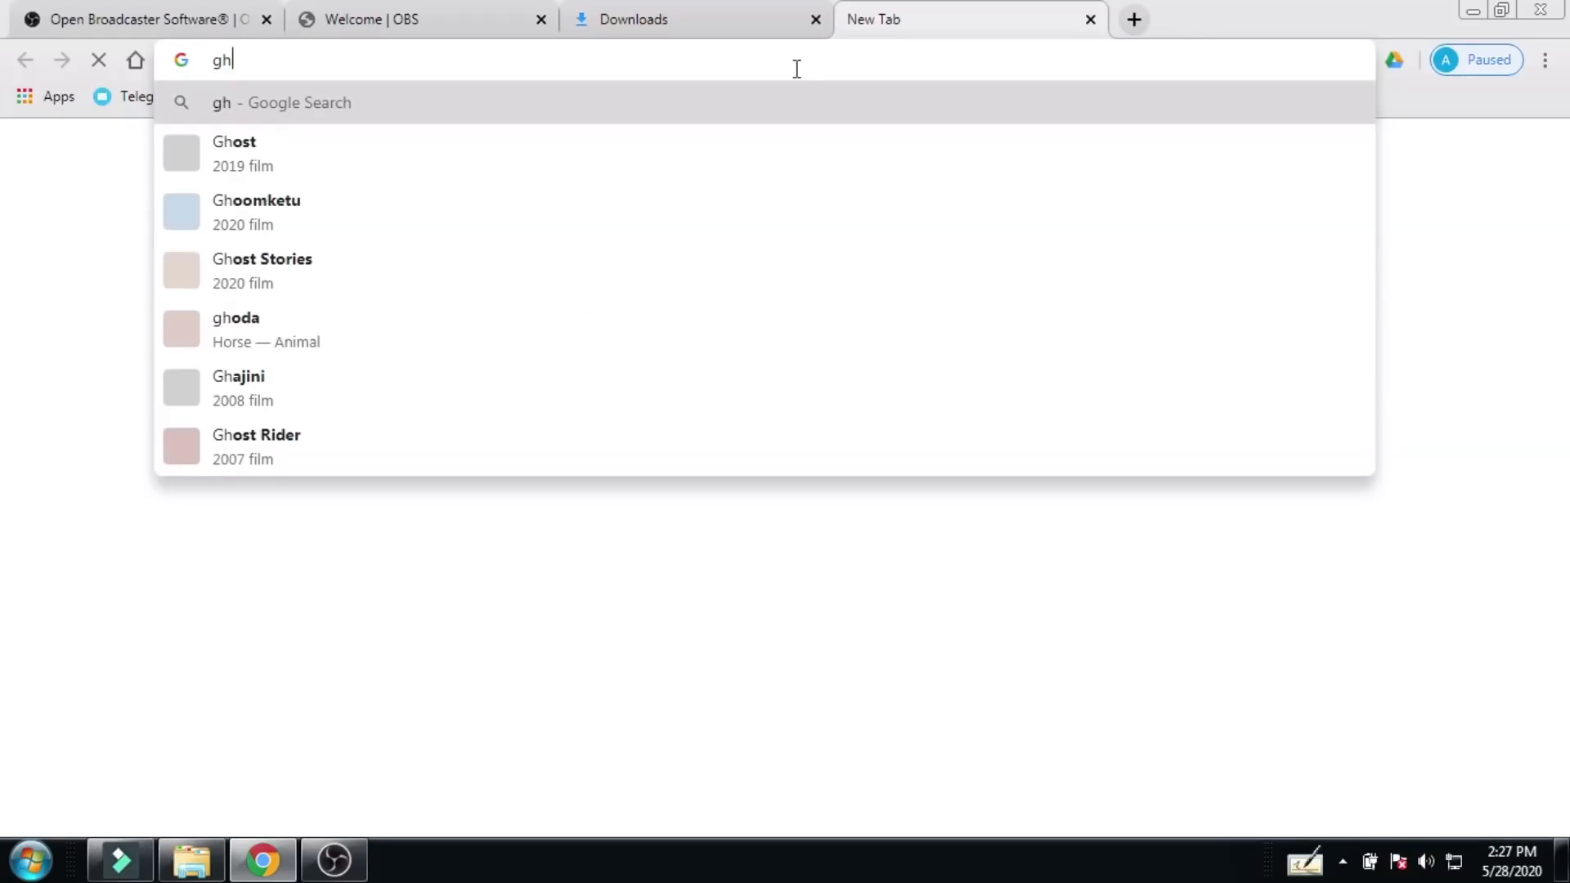
{"action": "type", "text": "ali"}
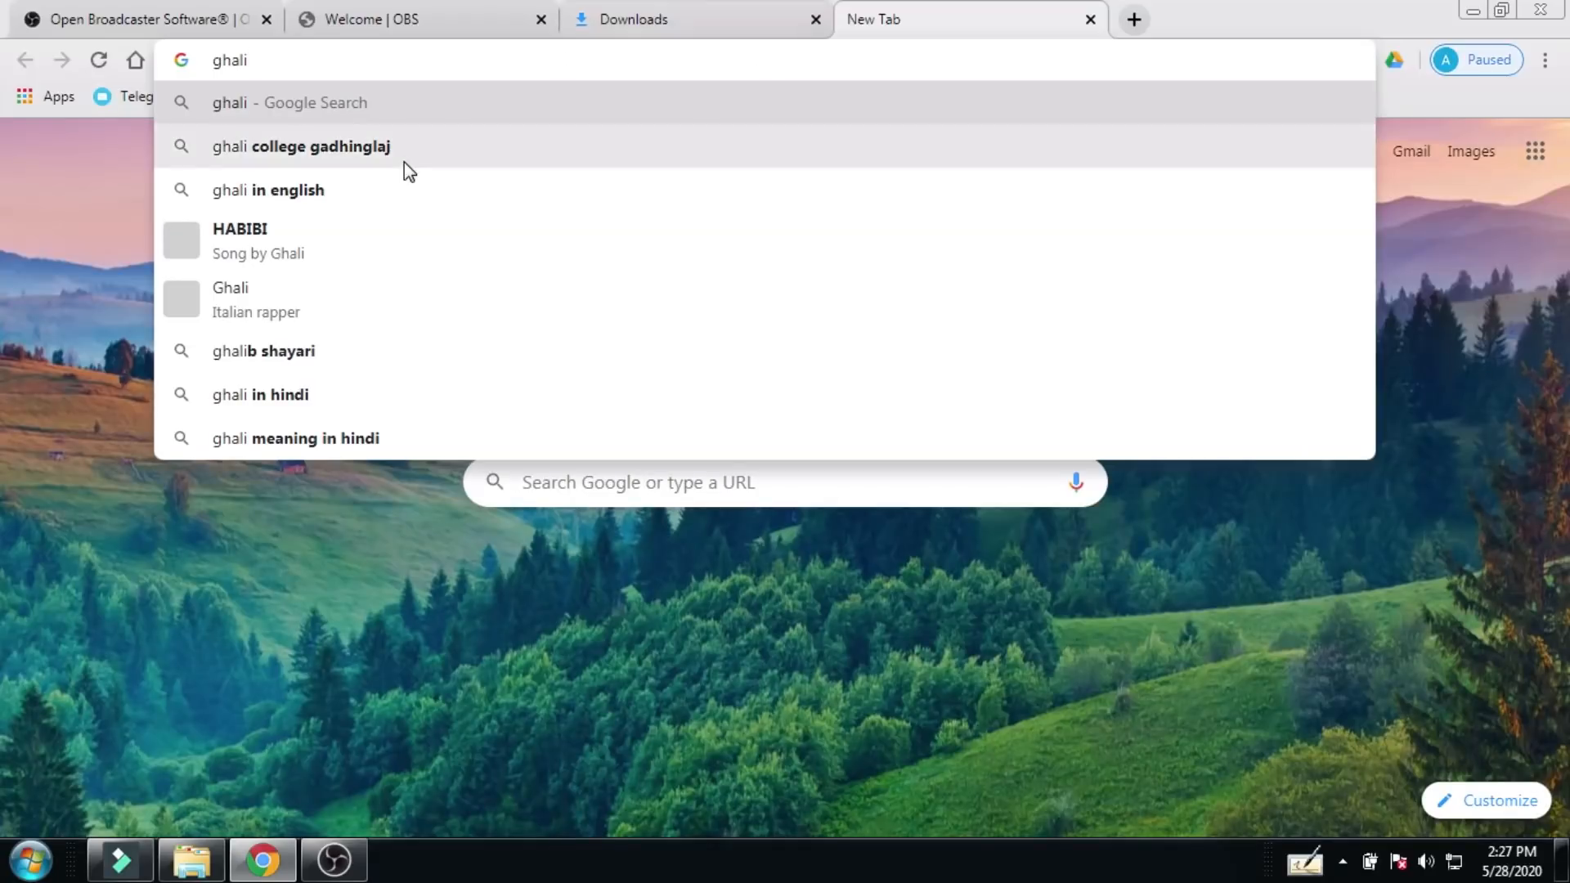
{"action": "left_click", "coordinate": [404, 162]}
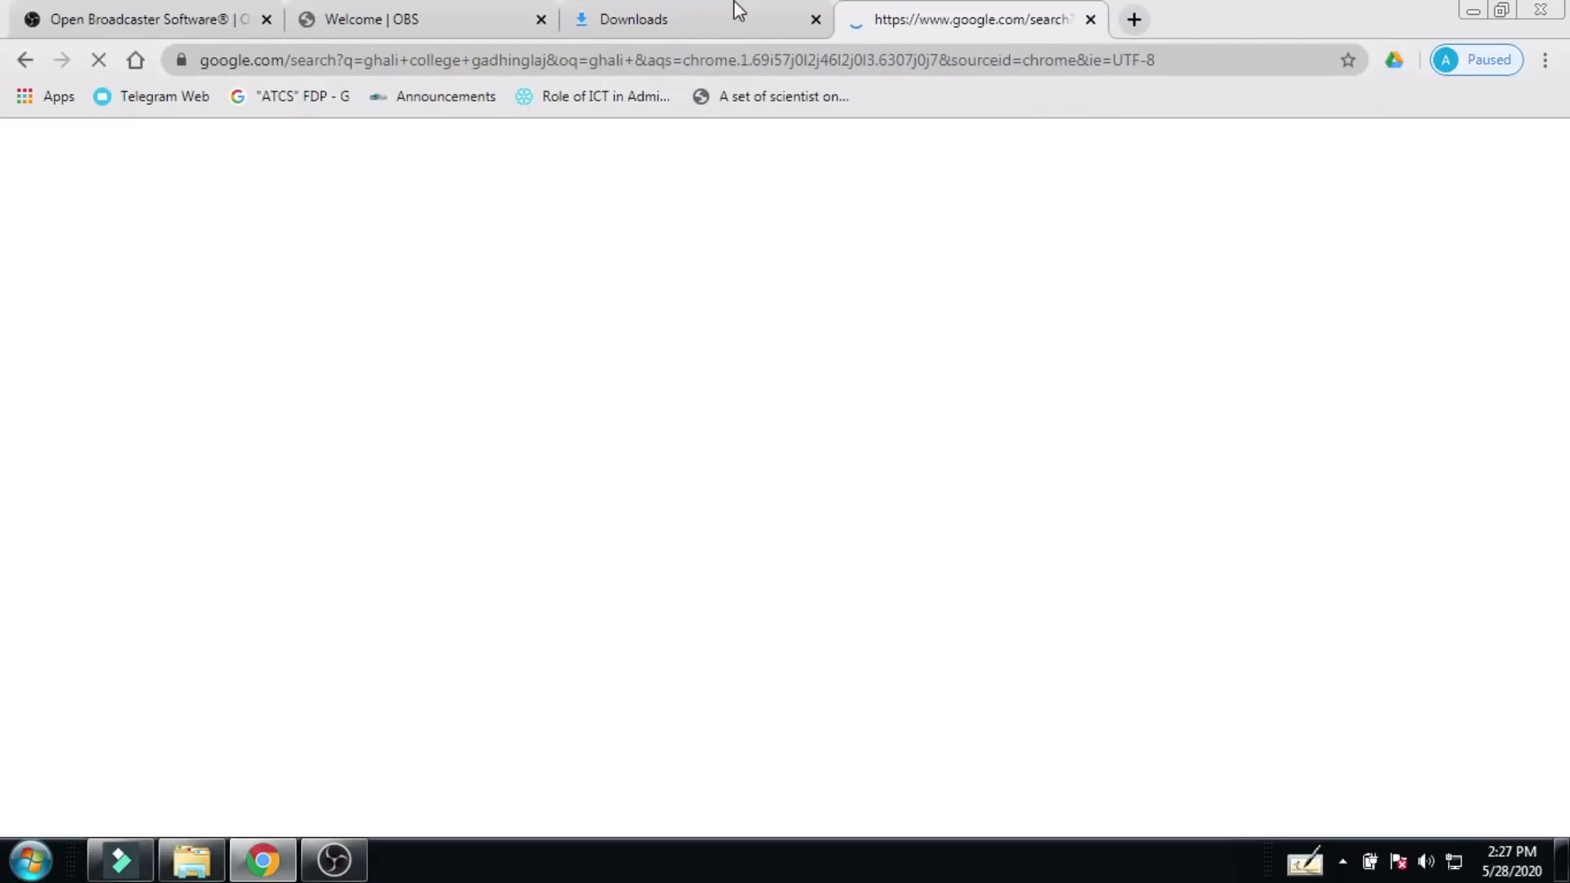
{"action": "left_click", "coordinate": [287, 361]}
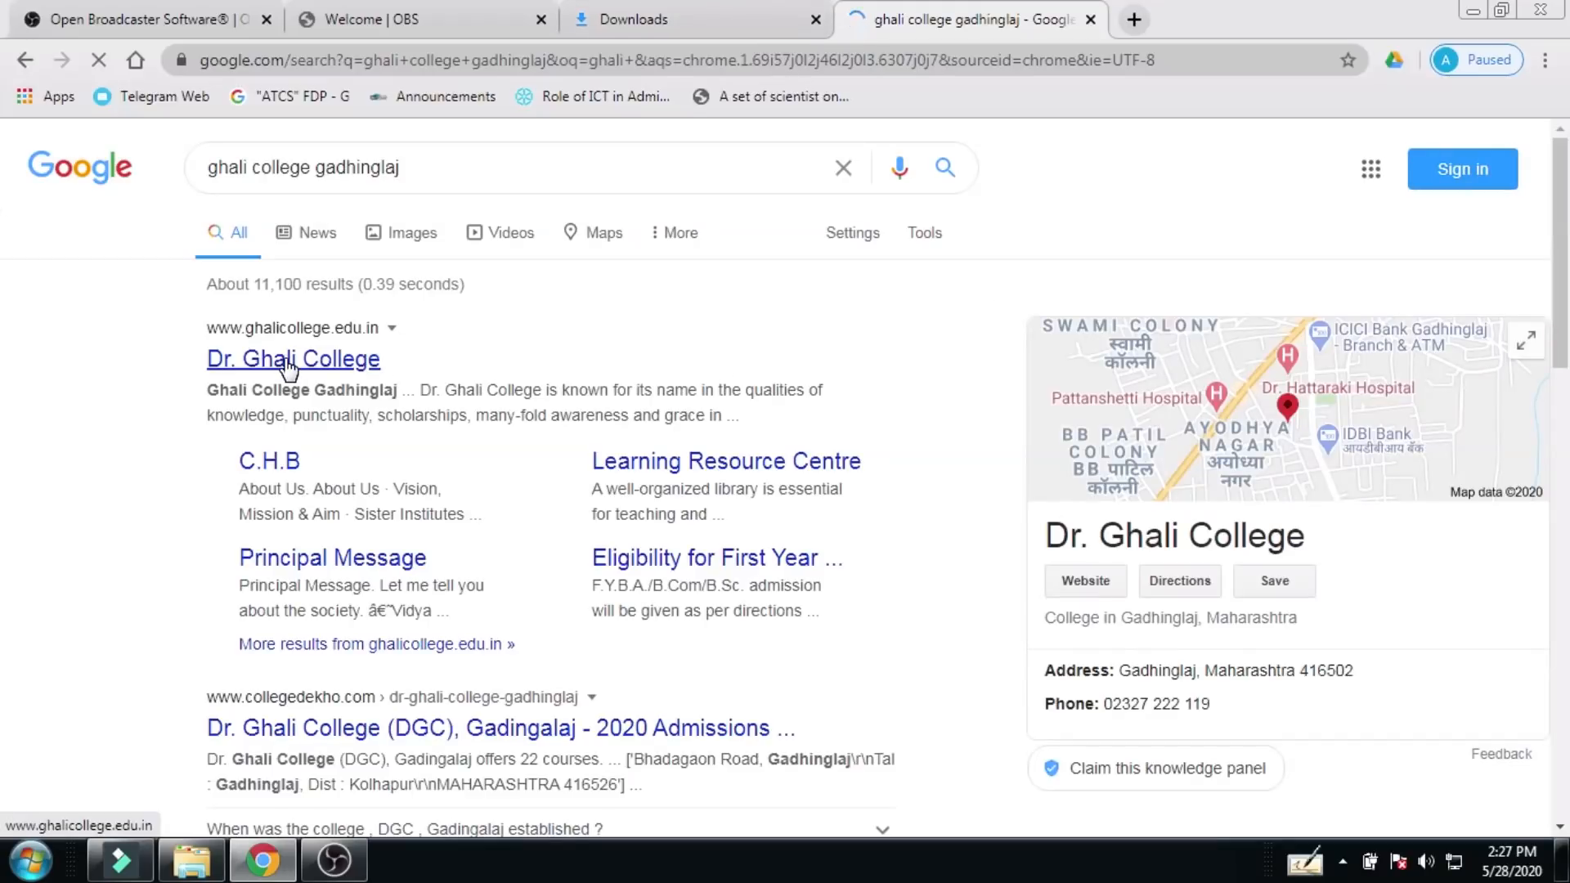
{"action": "left_click", "coordinate": [287, 361]}
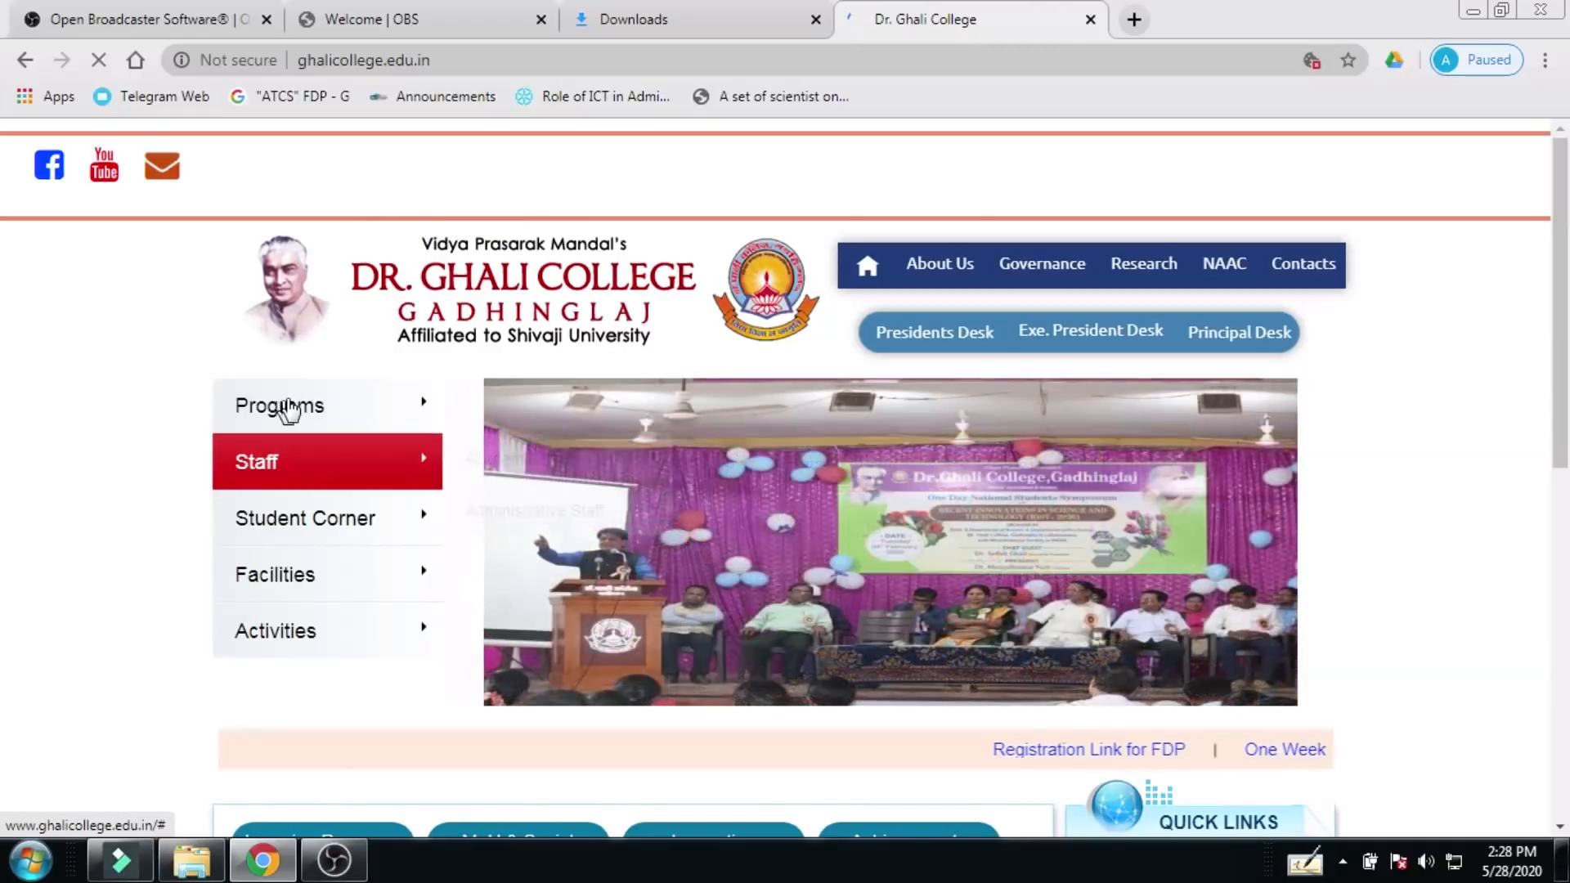
Step: Browse the college home page, switch back to OBS Studio and stop the recording
{"action": "scroll", "coordinate": [736, 527], "scroll_direction": "down", "scroll_amount": 1}
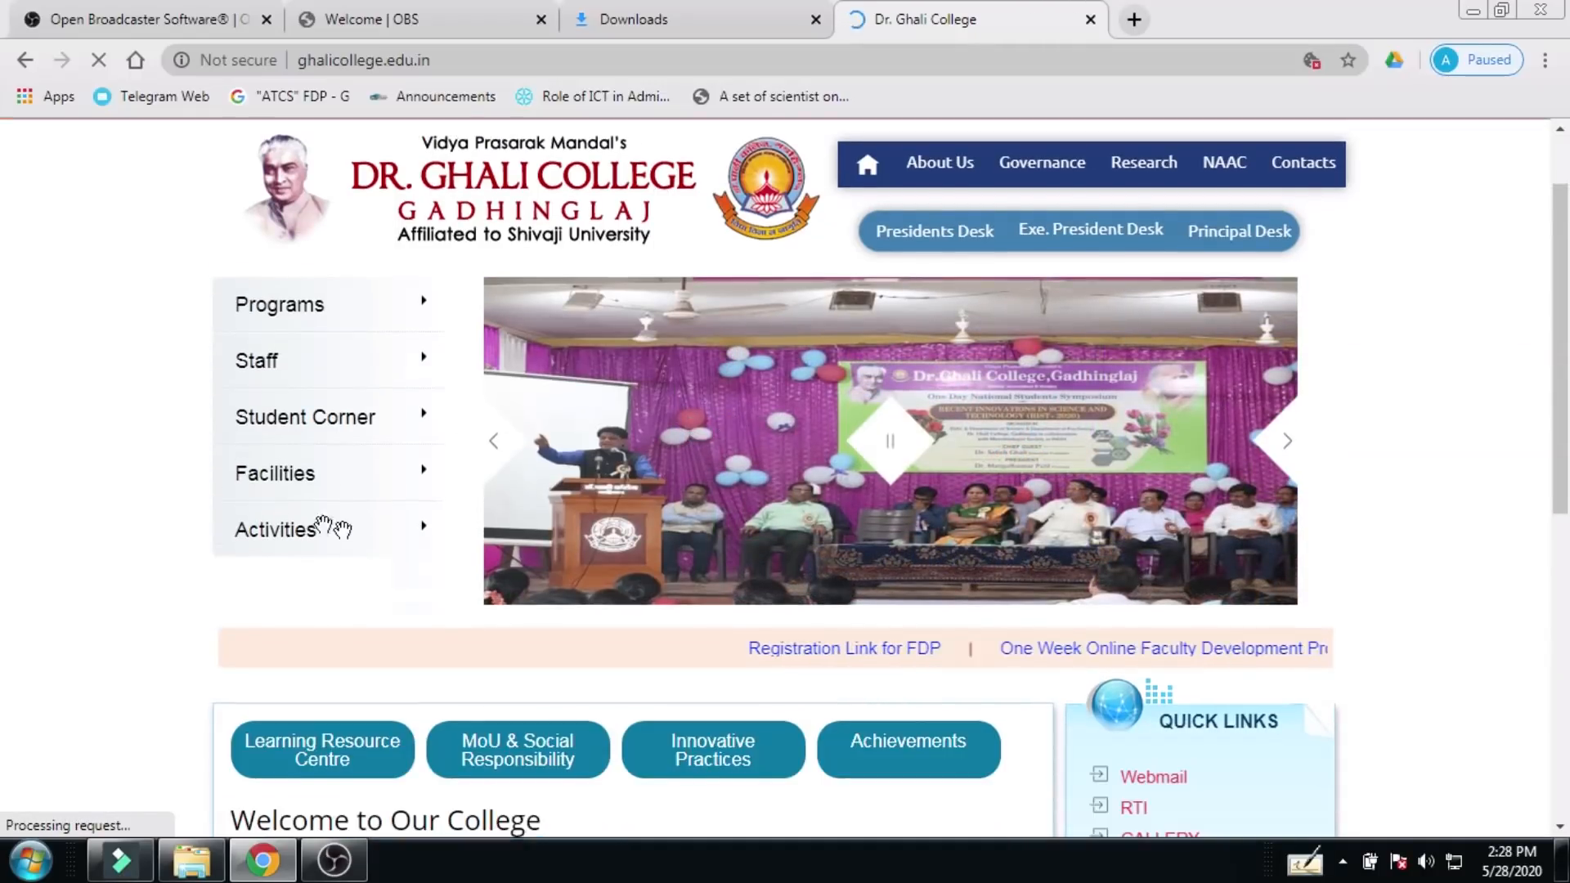
{"action": "mouse_move", "coordinate": [364, 458]}
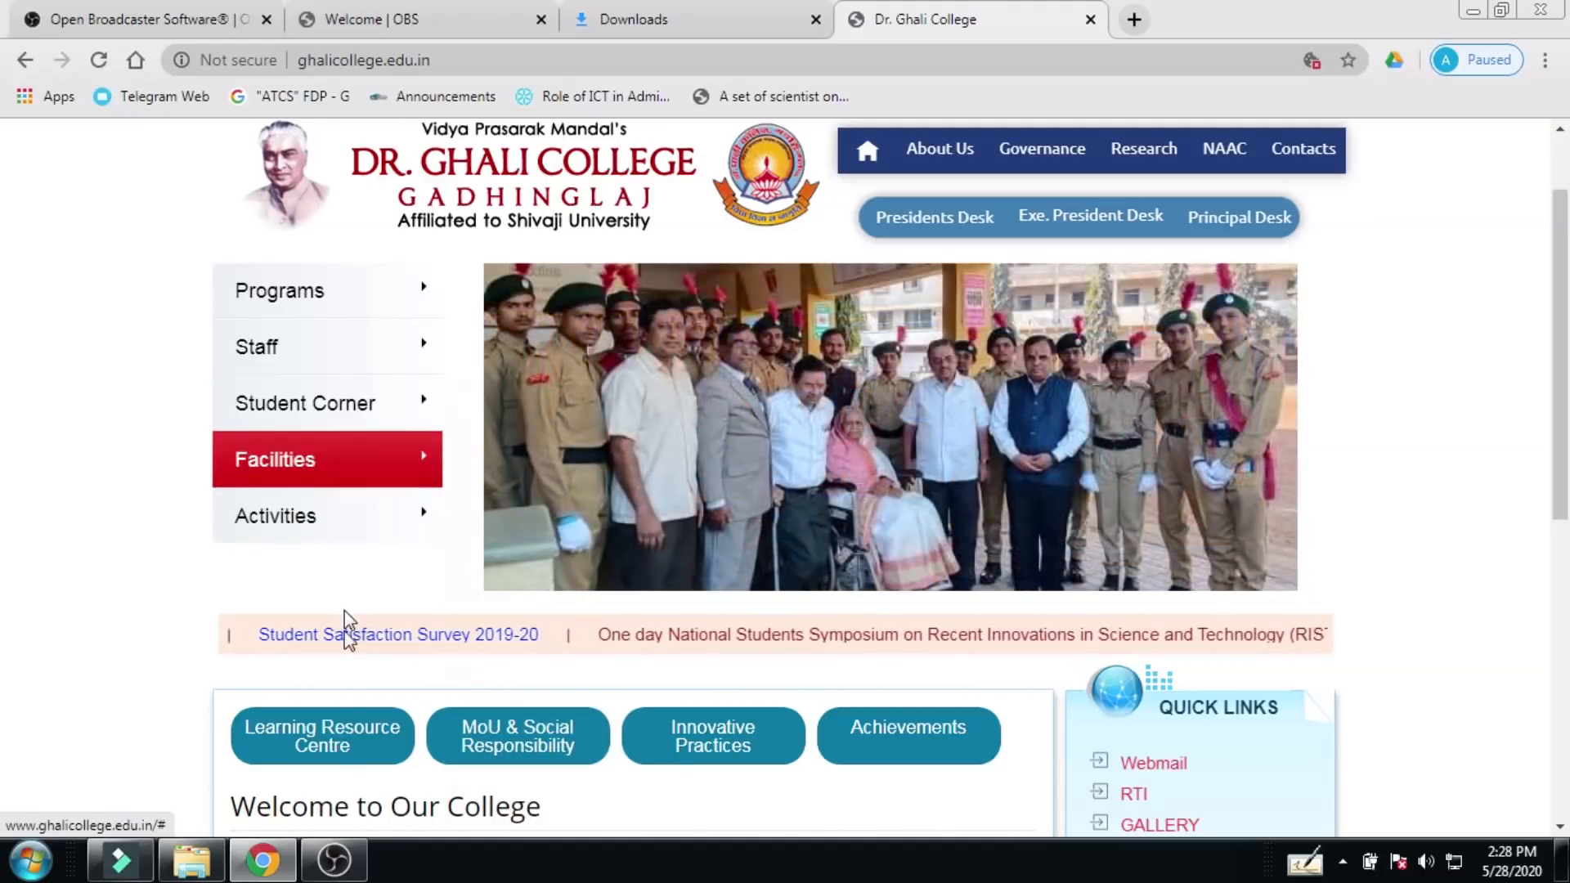
{"action": "left_click", "coordinate": [336, 875]}
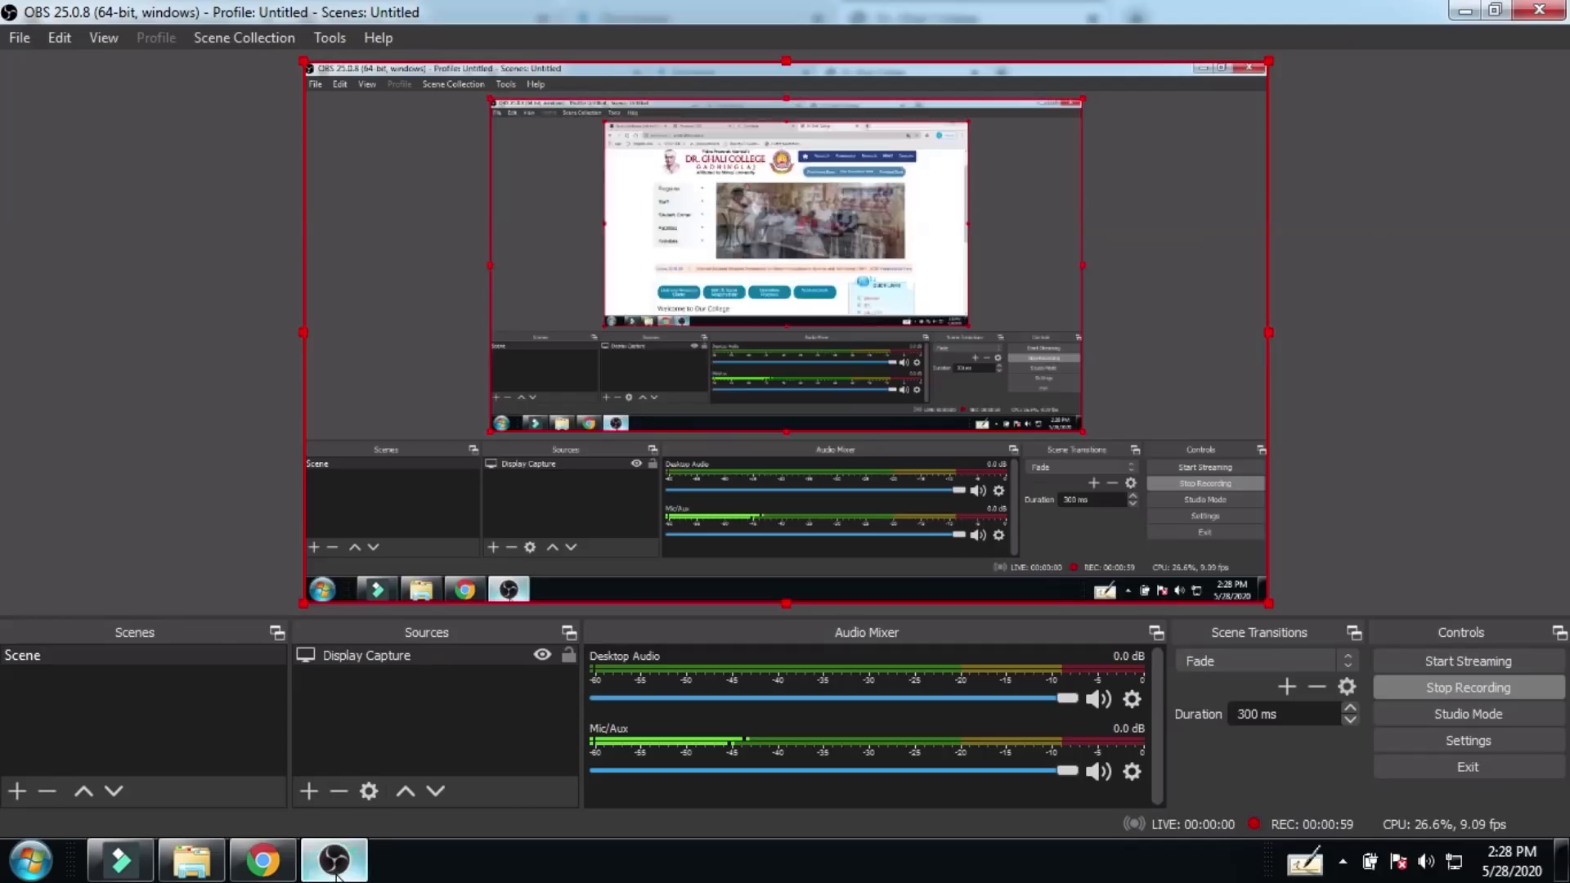
{"action": "left_click", "coordinate": [1464, 690]}
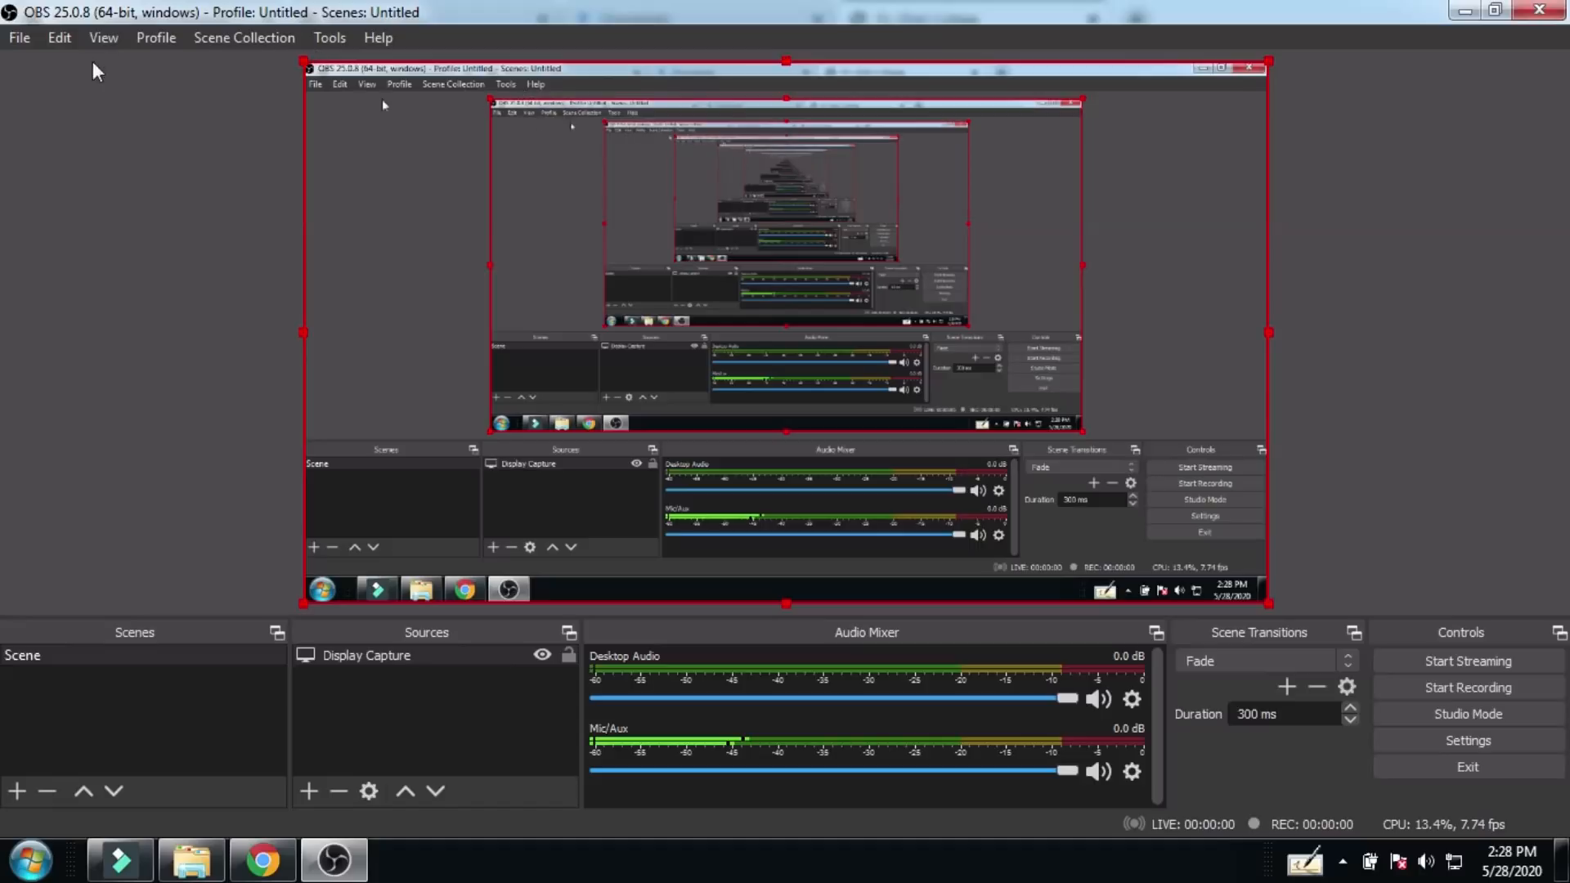
{"action": "left_click", "coordinate": [21, 37]}
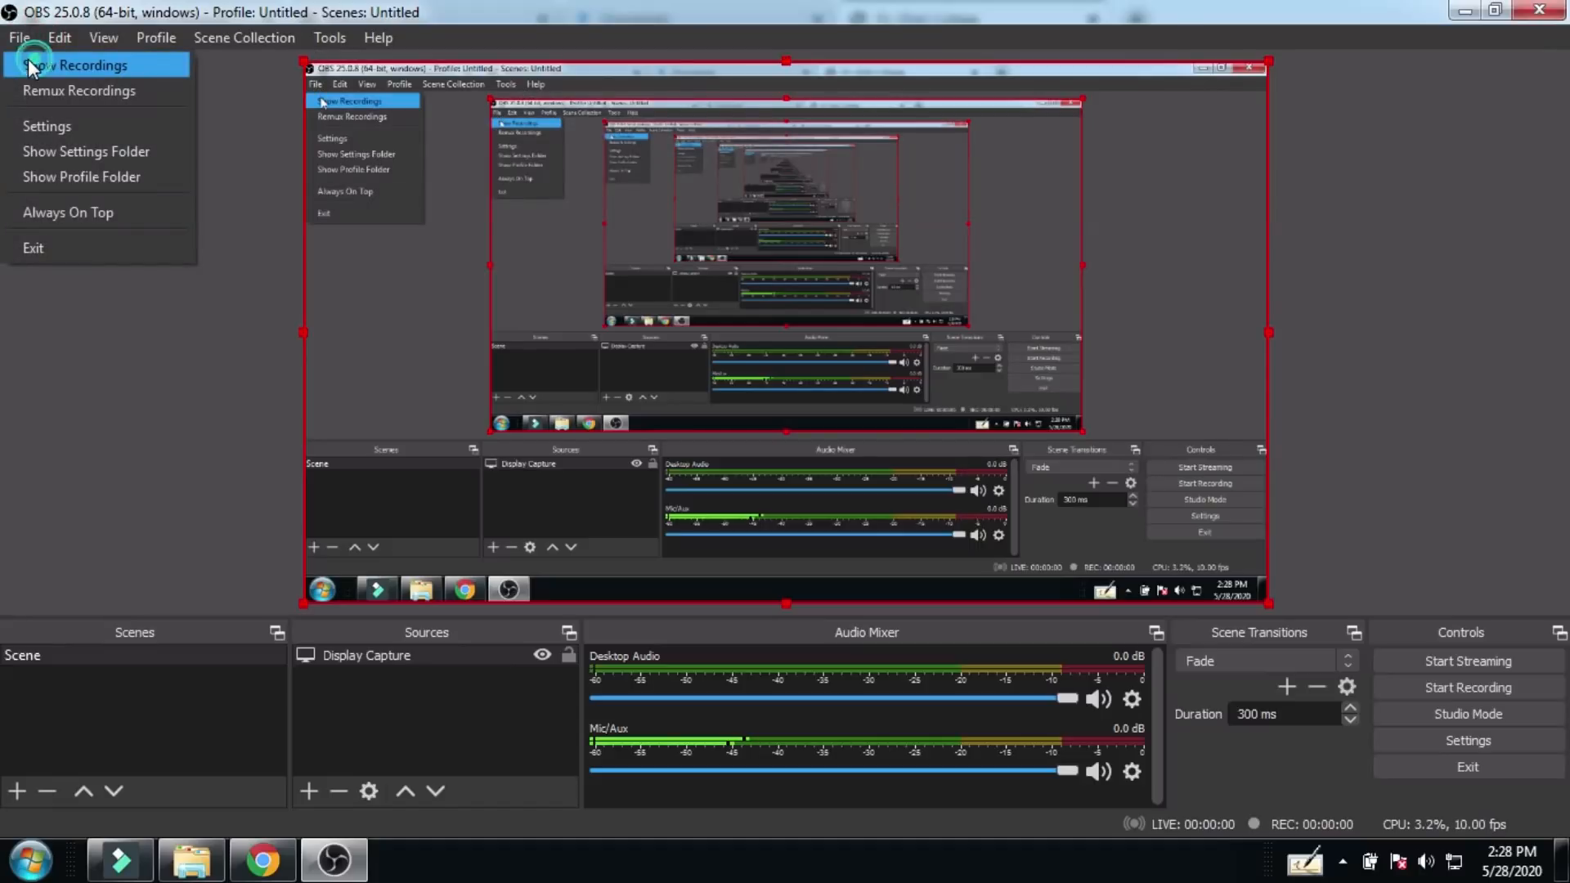
{"action": "left_click", "coordinate": [28, 60]}
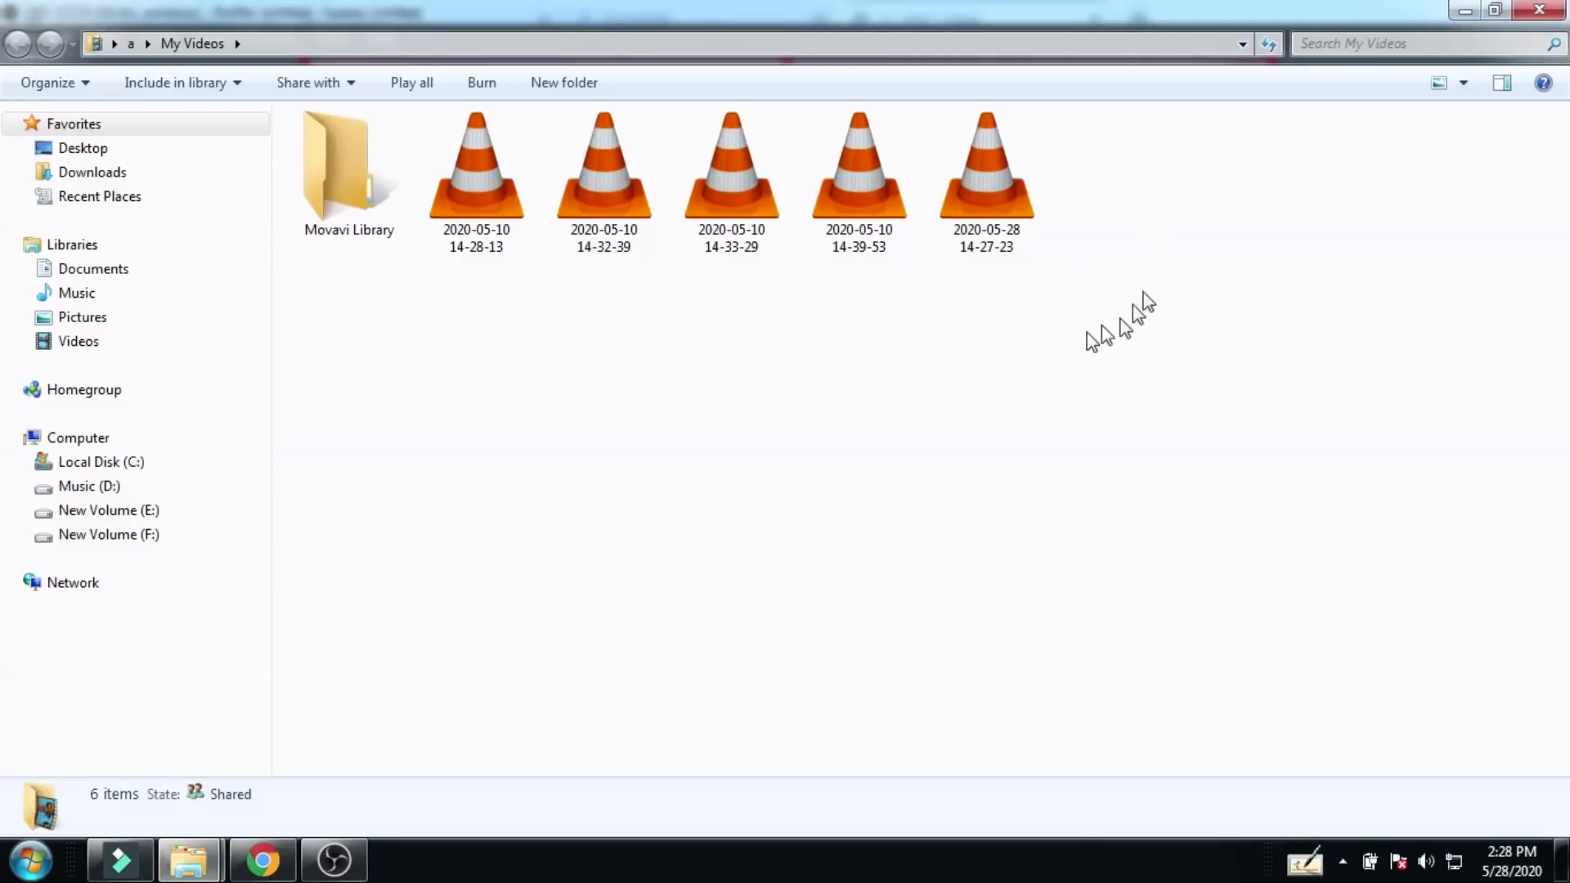
{"action": "left_click", "coordinate": [1005, 202]}
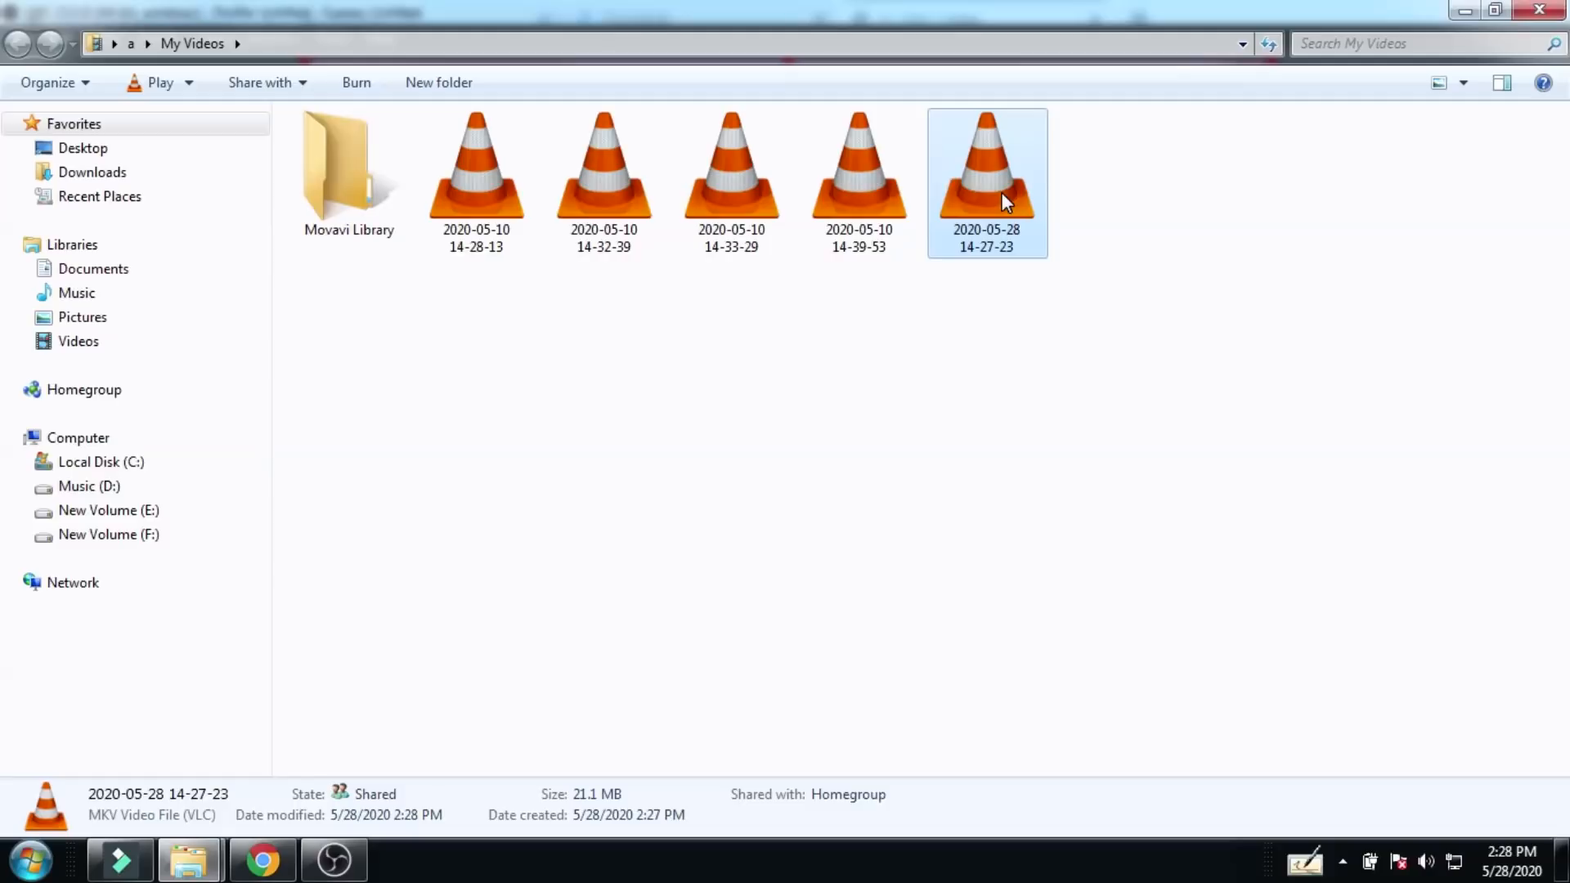
{"action": "double_click", "coordinate": [1014, 243]}
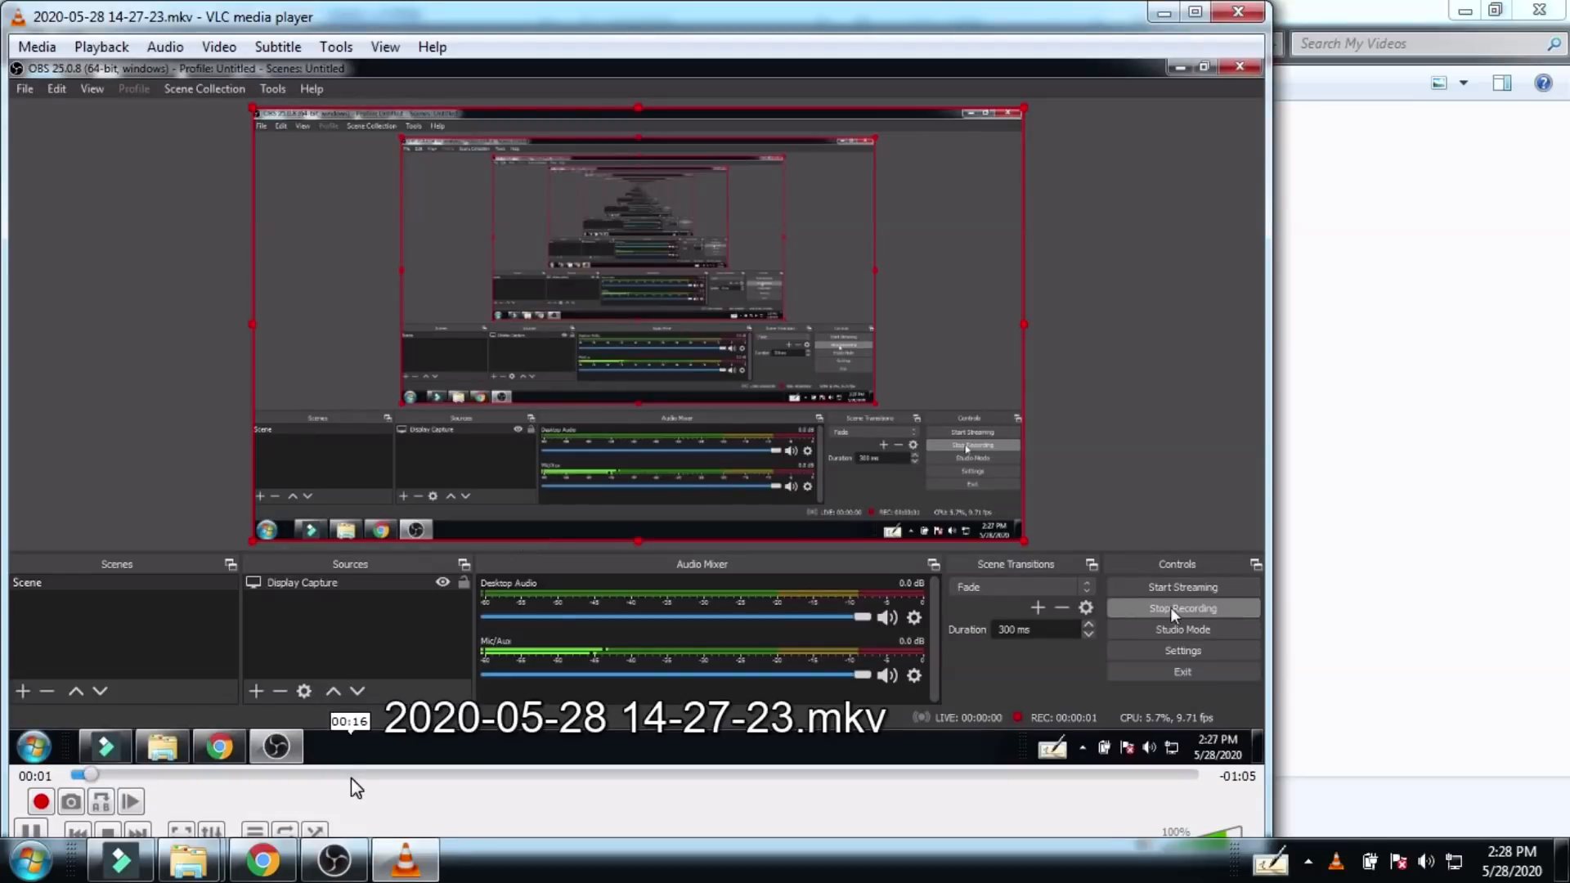
Step: Skip forward through the recording to review it up to about 00:50, and close the player and the recordings folder
{"action": "left_click", "coordinate": [352, 775]}
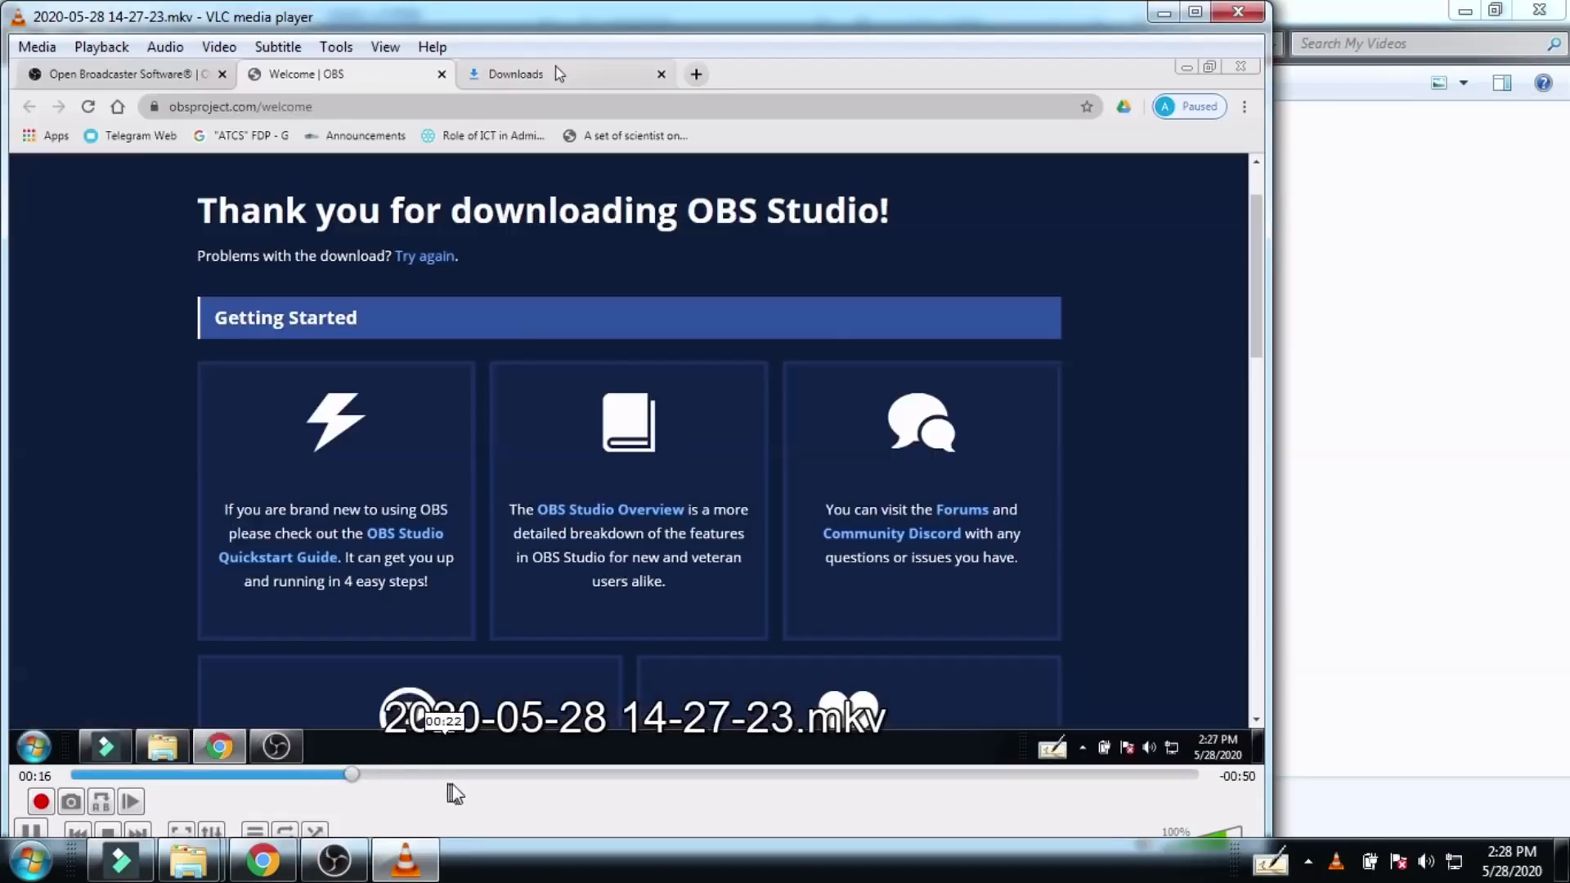
{"action": "left_click", "coordinate": [459, 776]}
{"action": "left_click", "coordinate": [605, 775]}
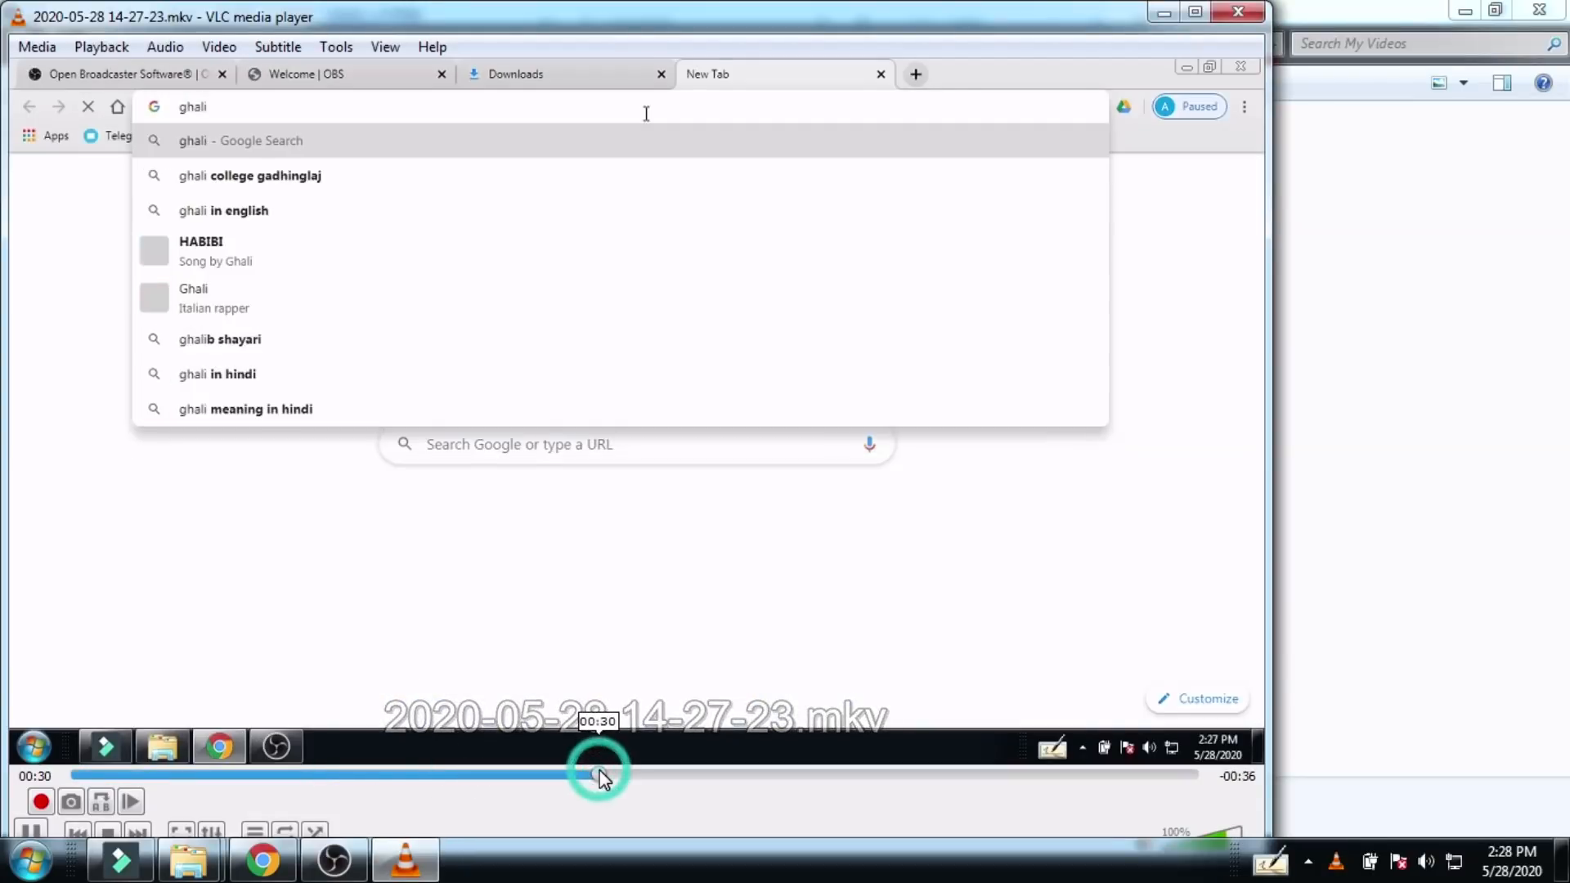
{"action": "left_click", "coordinate": [729, 776]}
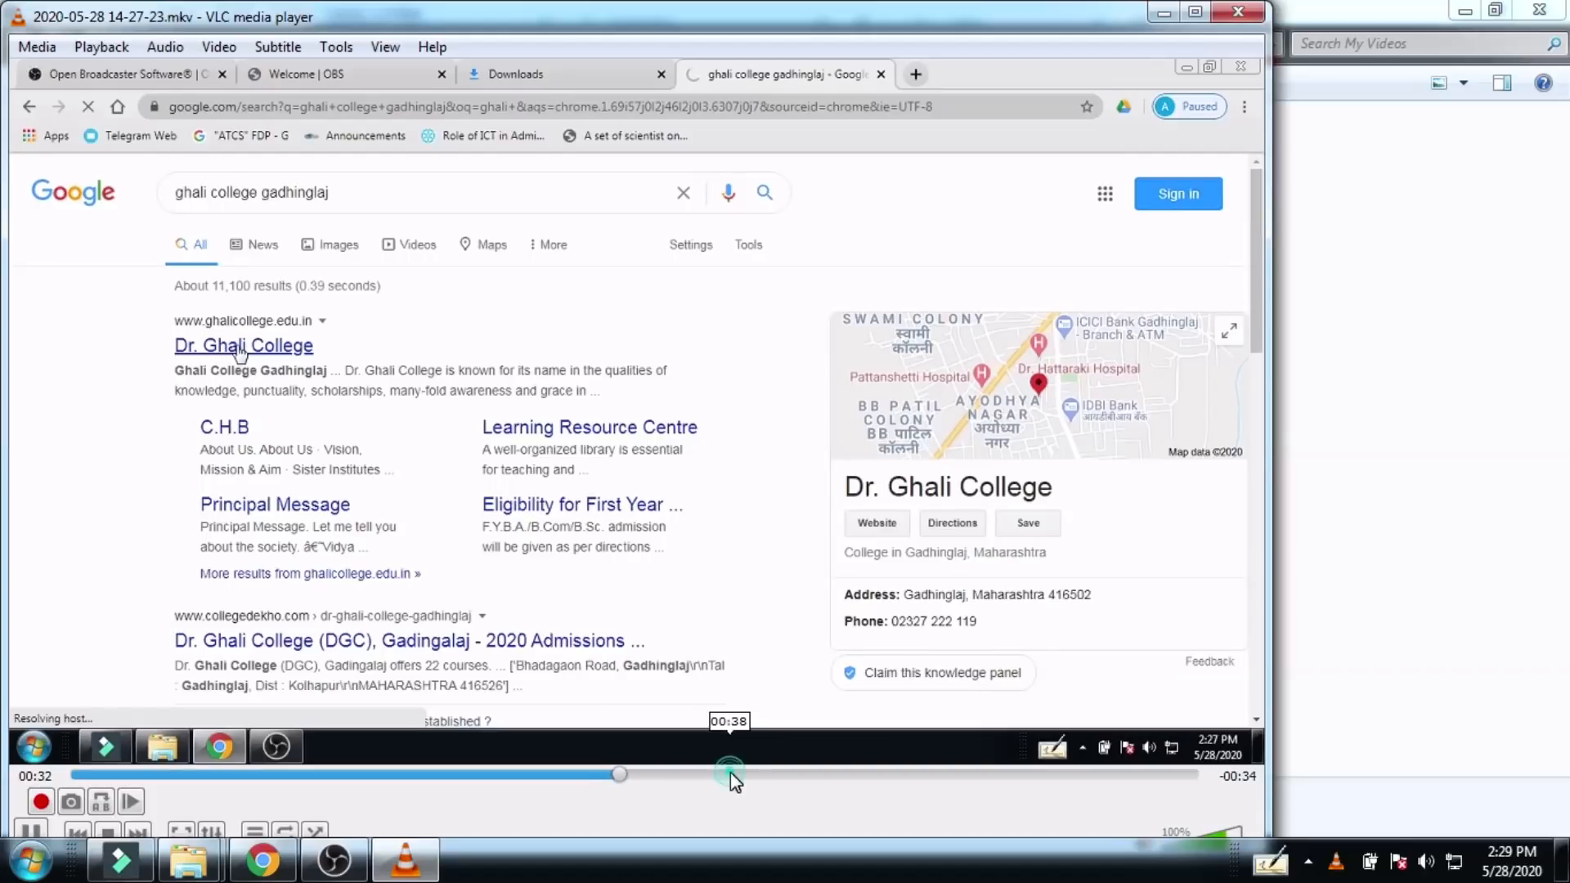
{"action": "left_click", "coordinate": [824, 775]}
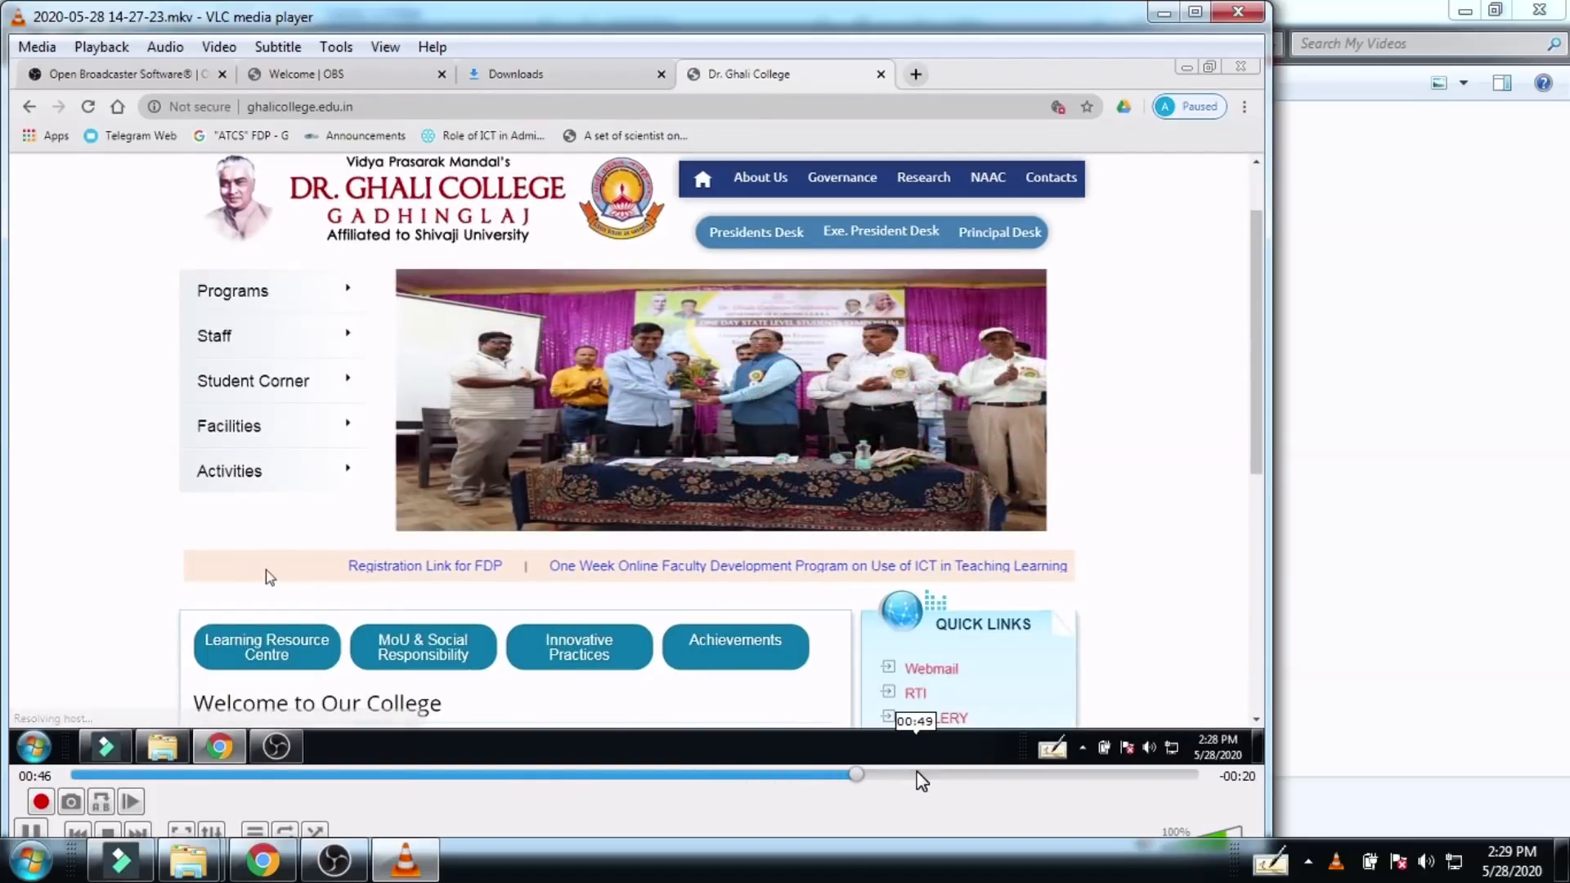
{"action": "left_click", "coordinate": [916, 774]}
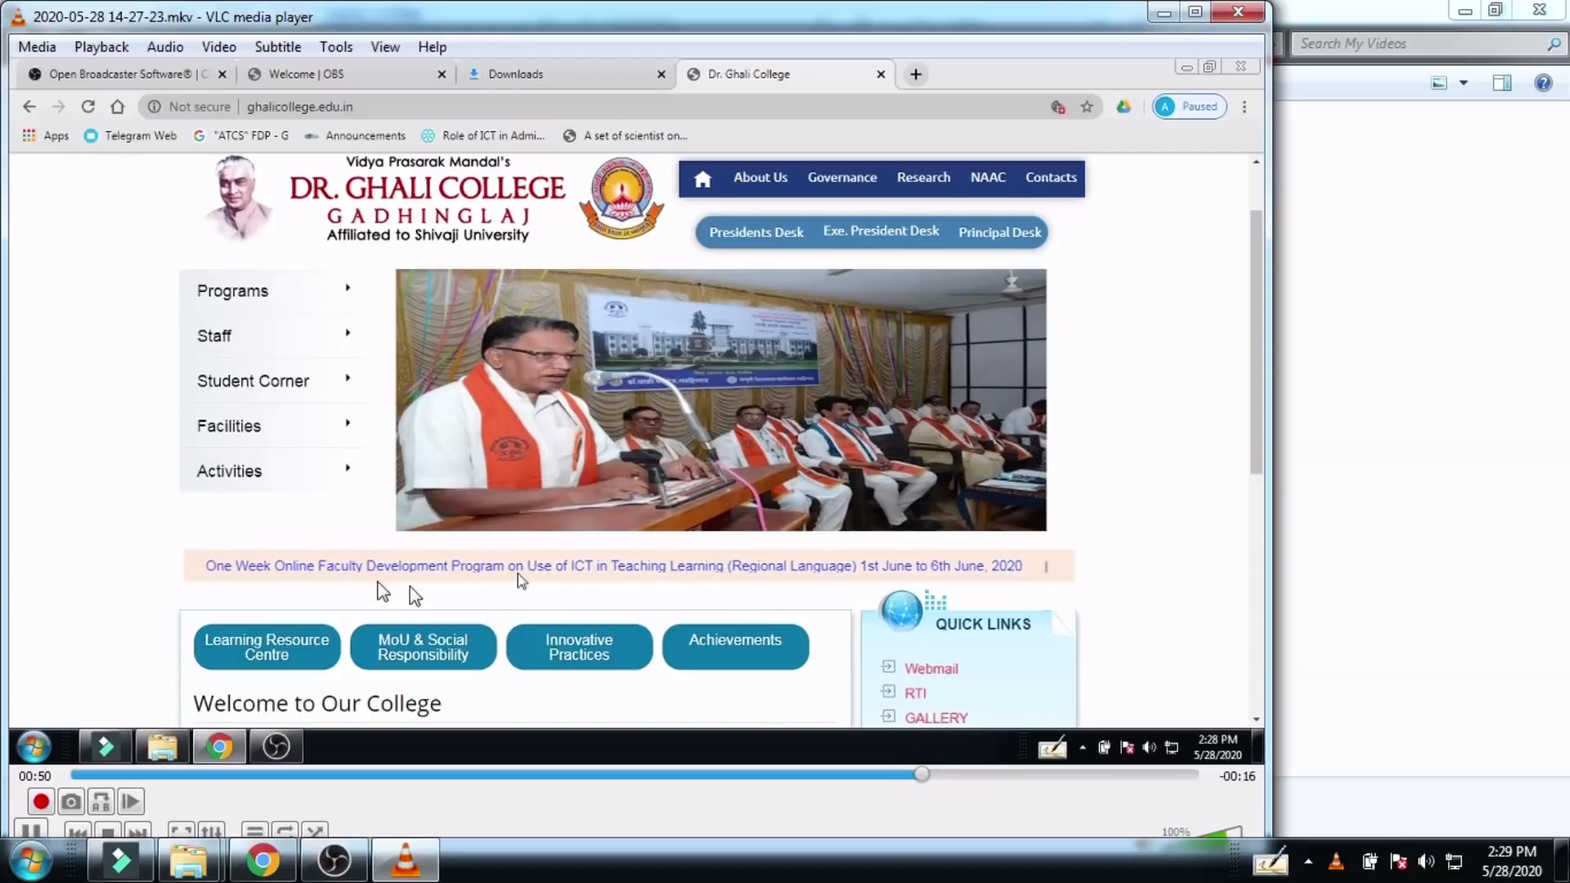
{"action": "left_click", "coordinate": [1239, 14]}
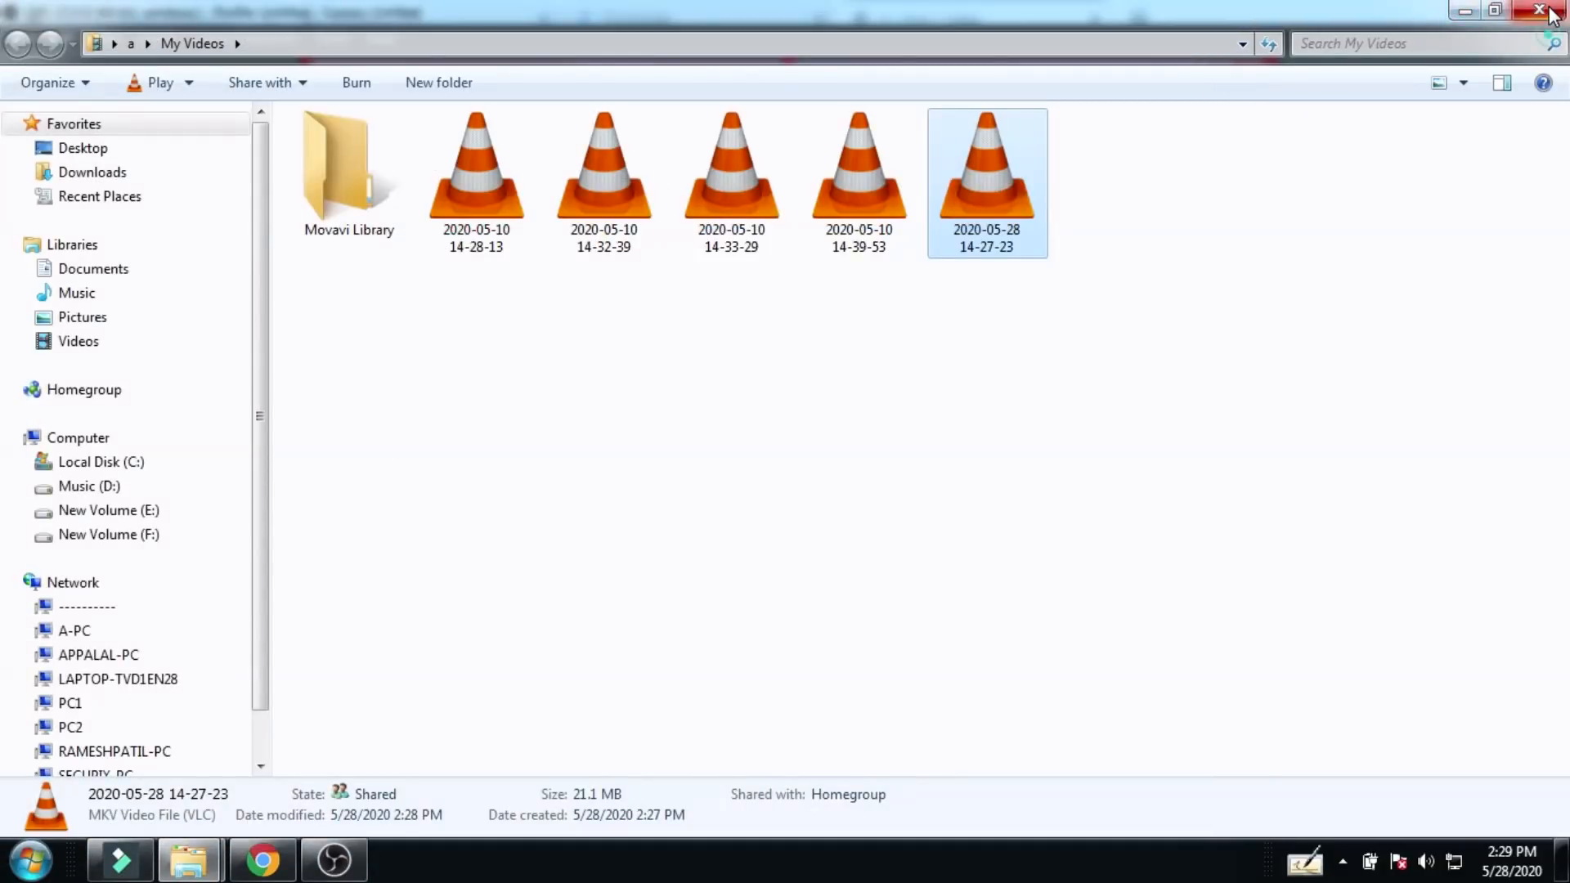
{"action": "left_click", "coordinate": [1560, 14]}
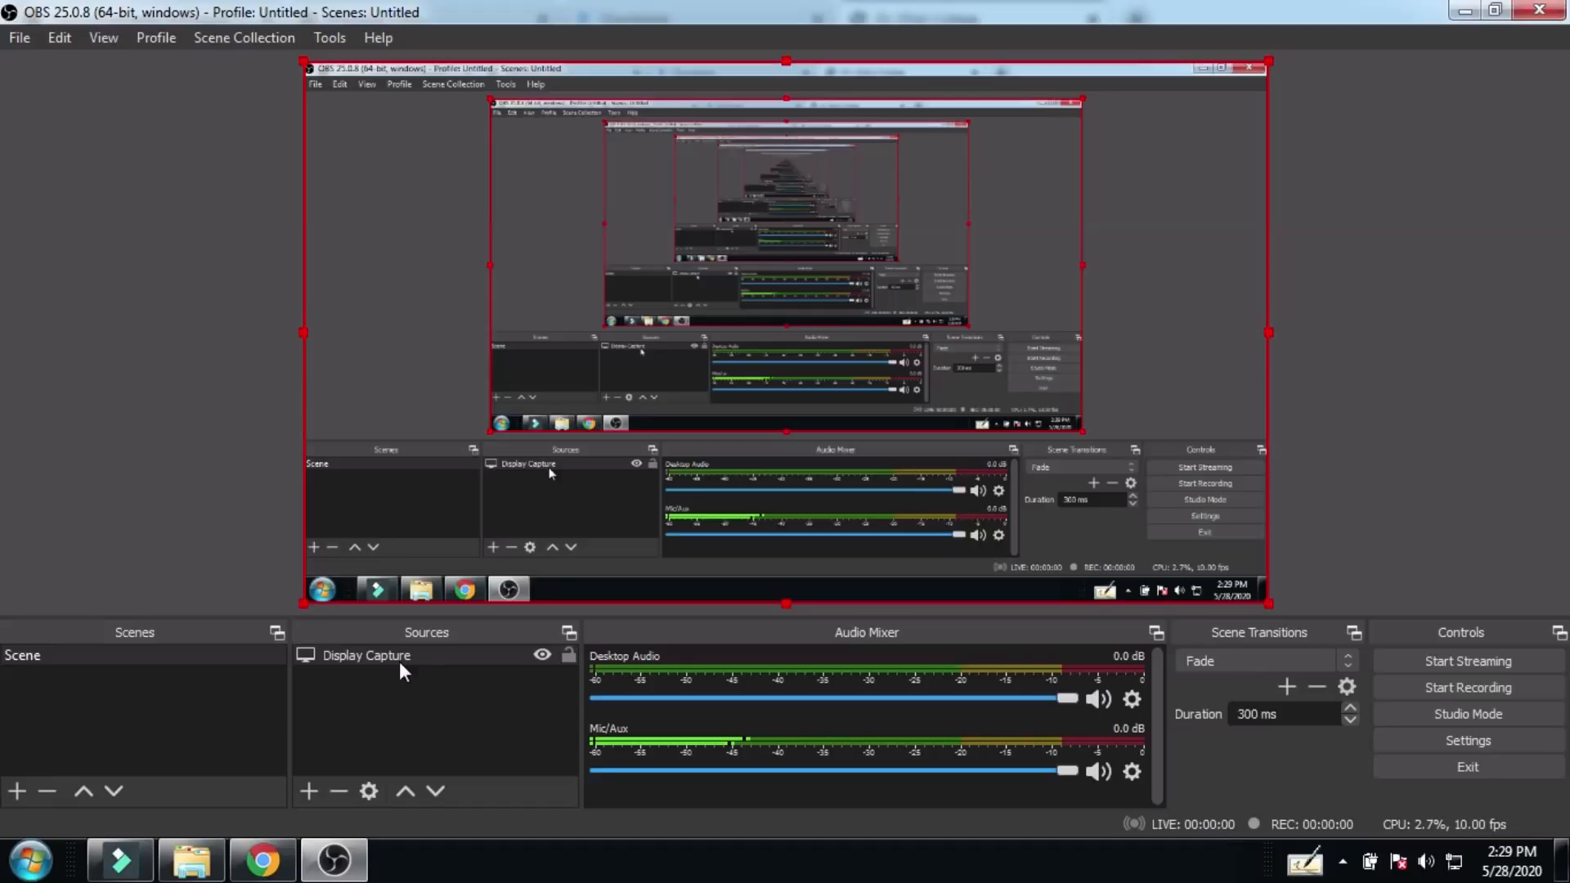
Step: Add a Video Capture Device source using the Toshiba Webcam under its default name, and shrink it into the preview's upper-left corner
{"action": "left_click", "coordinate": [308, 788]}
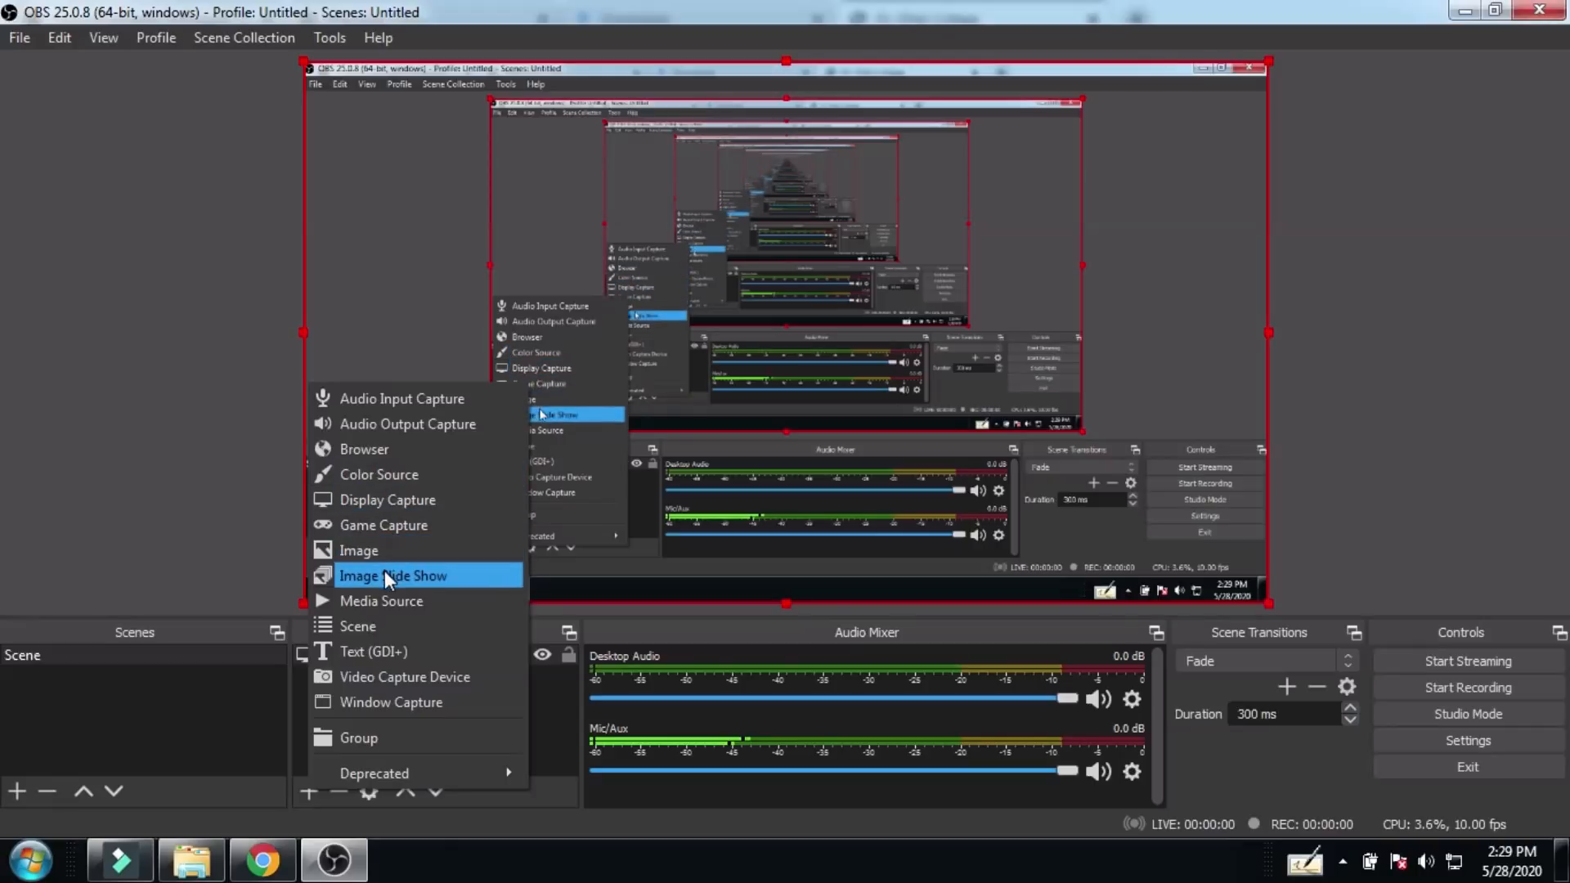
{"action": "left_click", "coordinate": [394, 676]}
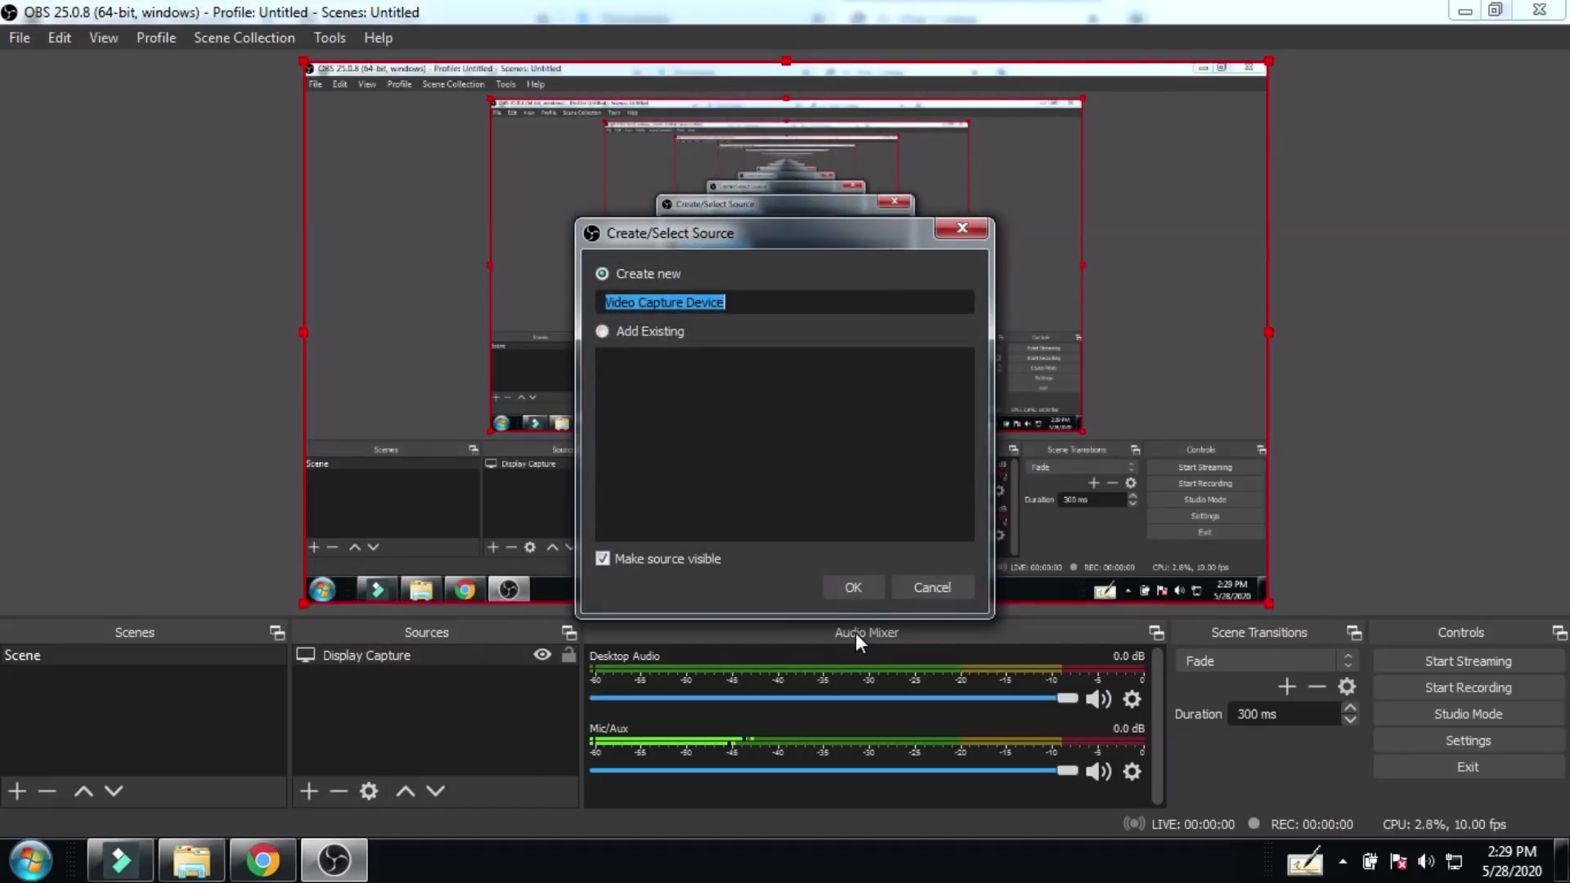
{"action": "left_click", "coordinate": [852, 585]}
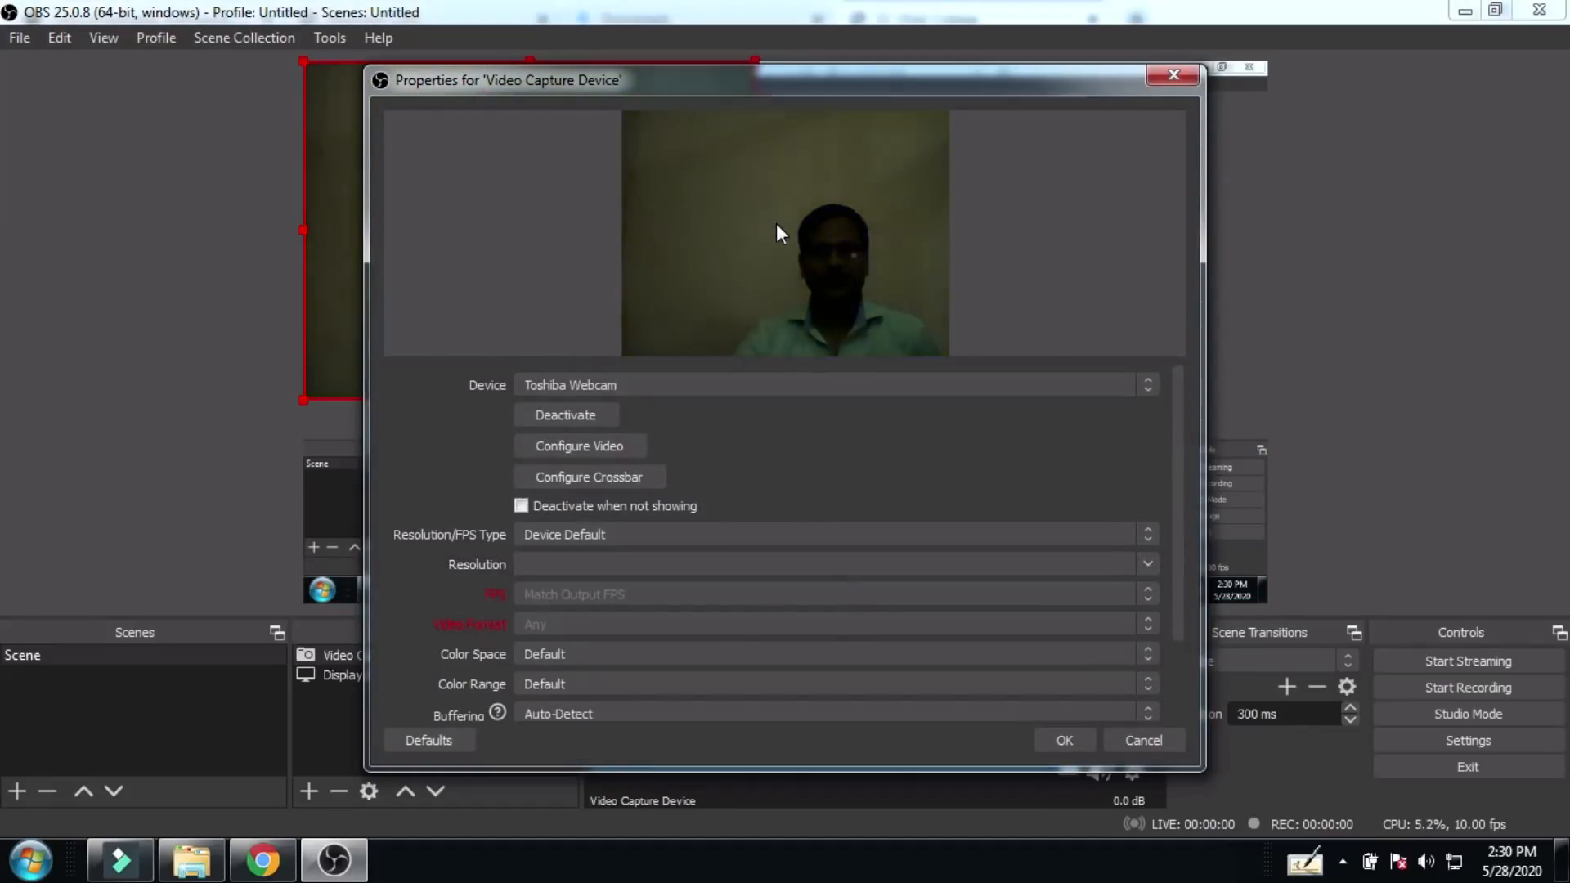
{"action": "left_click", "coordinate": [1056, 742]}
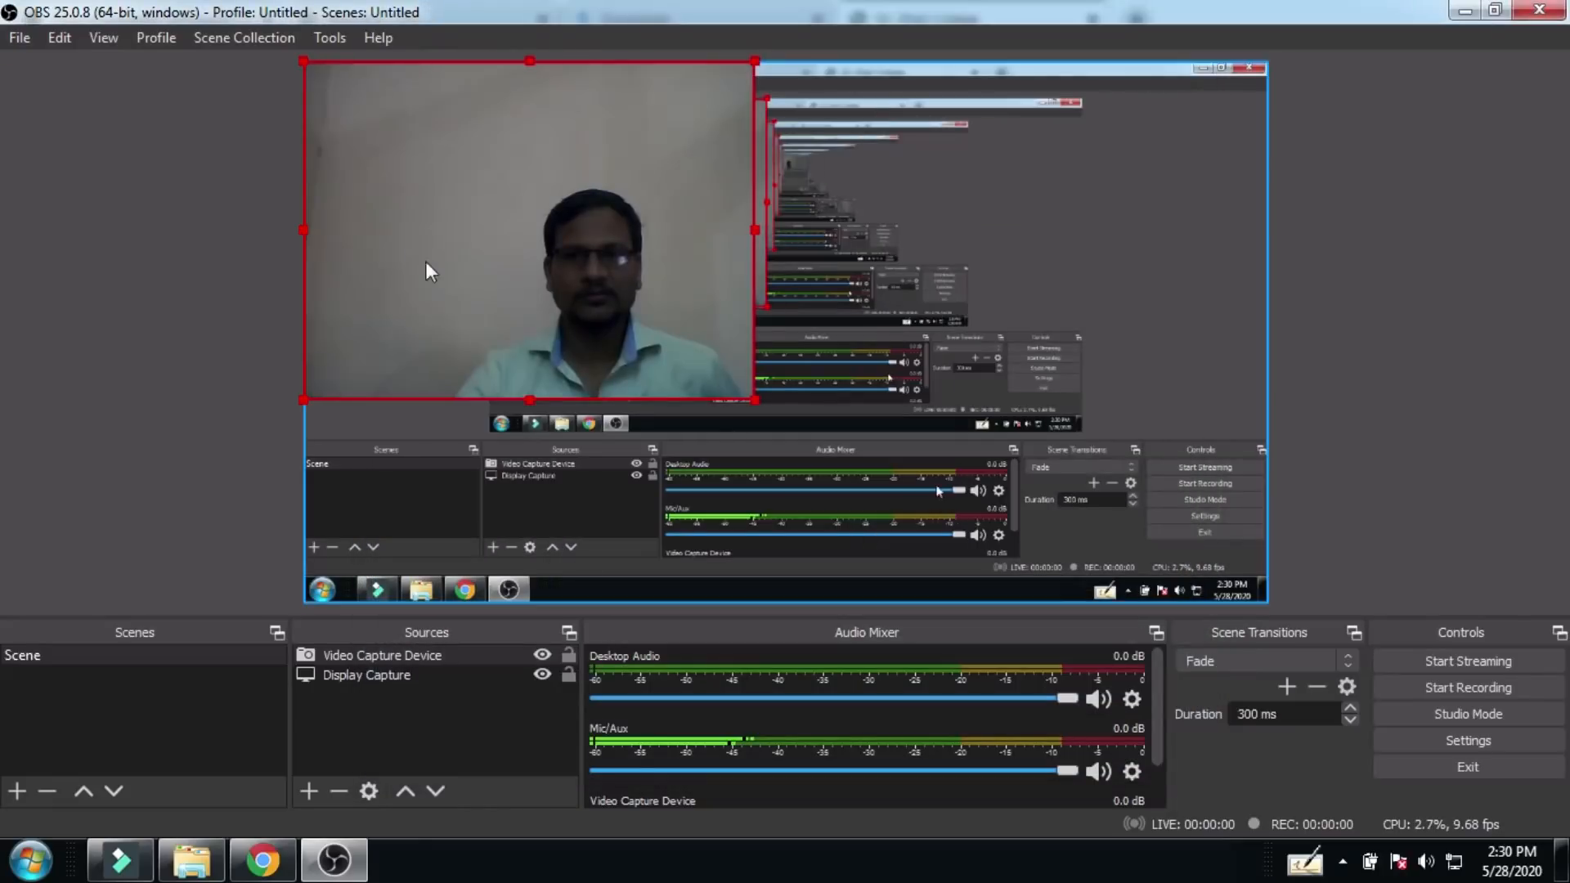
{"action": "left_click_drag", "start_coordinate": [296, 57], "coordinate": [464, 260]}
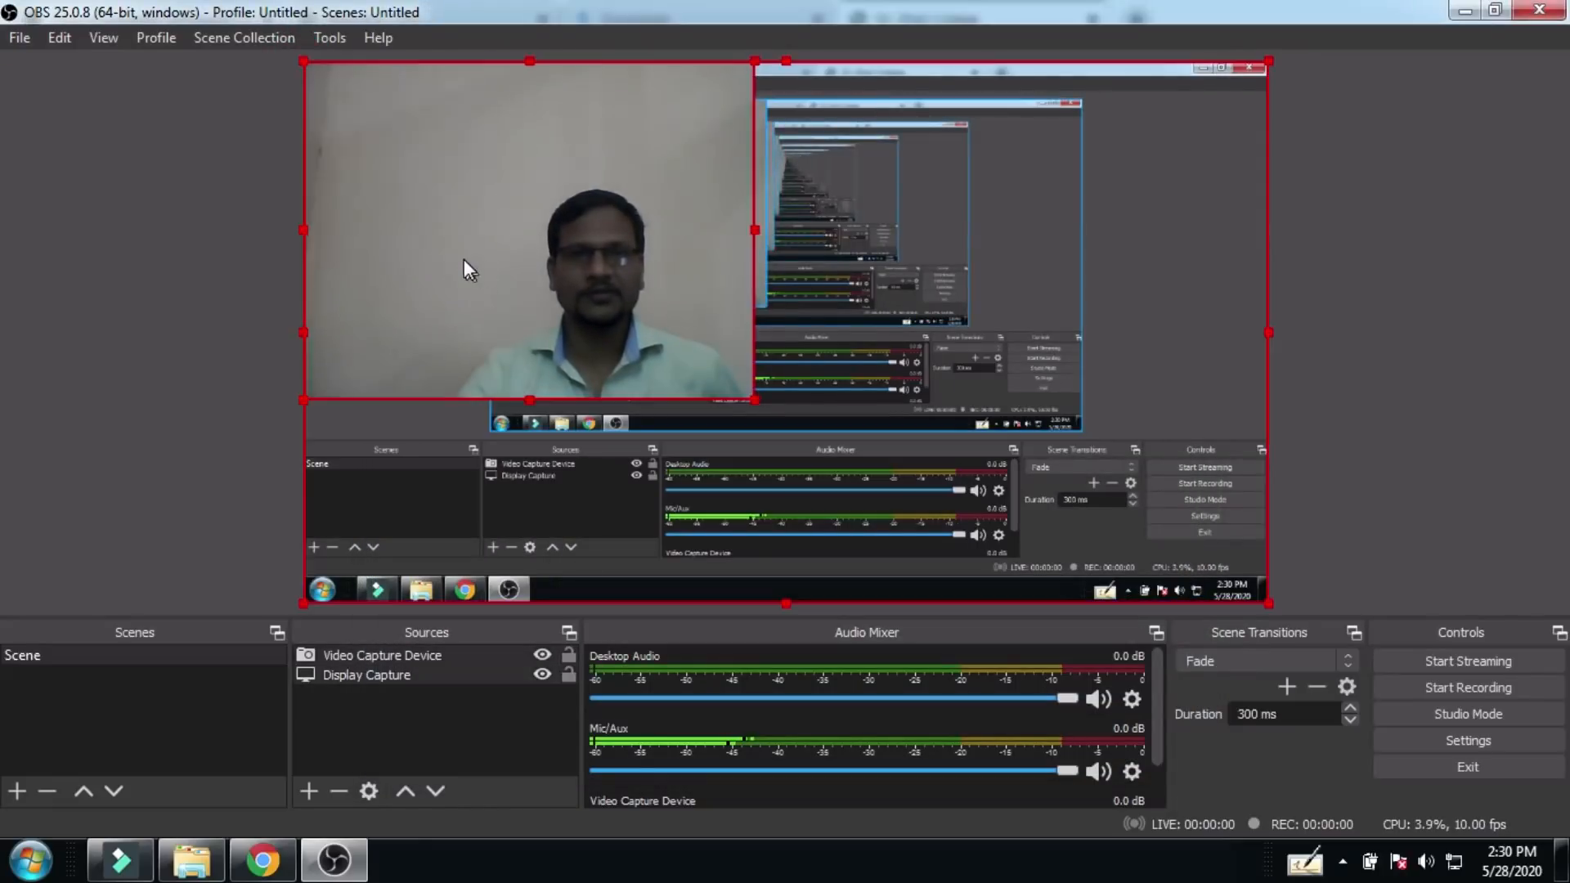
{"action": "left_click_drag", "start_coordinate": [752, 396], "coordinate": [414, 145]}
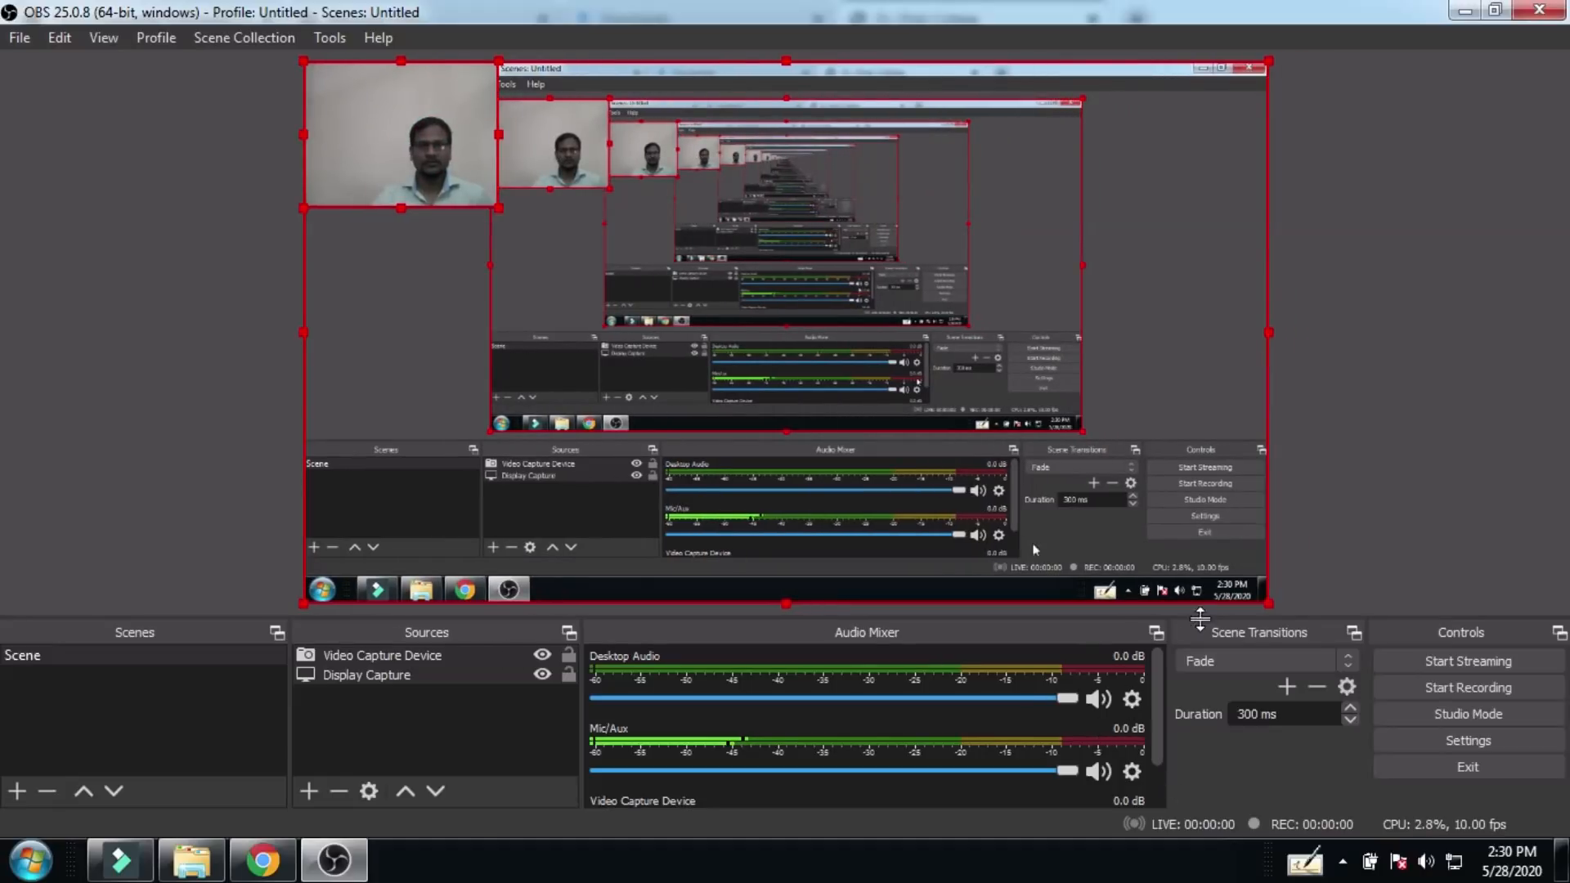
Step: Start recording, switch to Chrome and browse the Dr. Ghali College home page, showing its Programs submenu
{"action": "left_click", "coordinate": [1446, 687]}
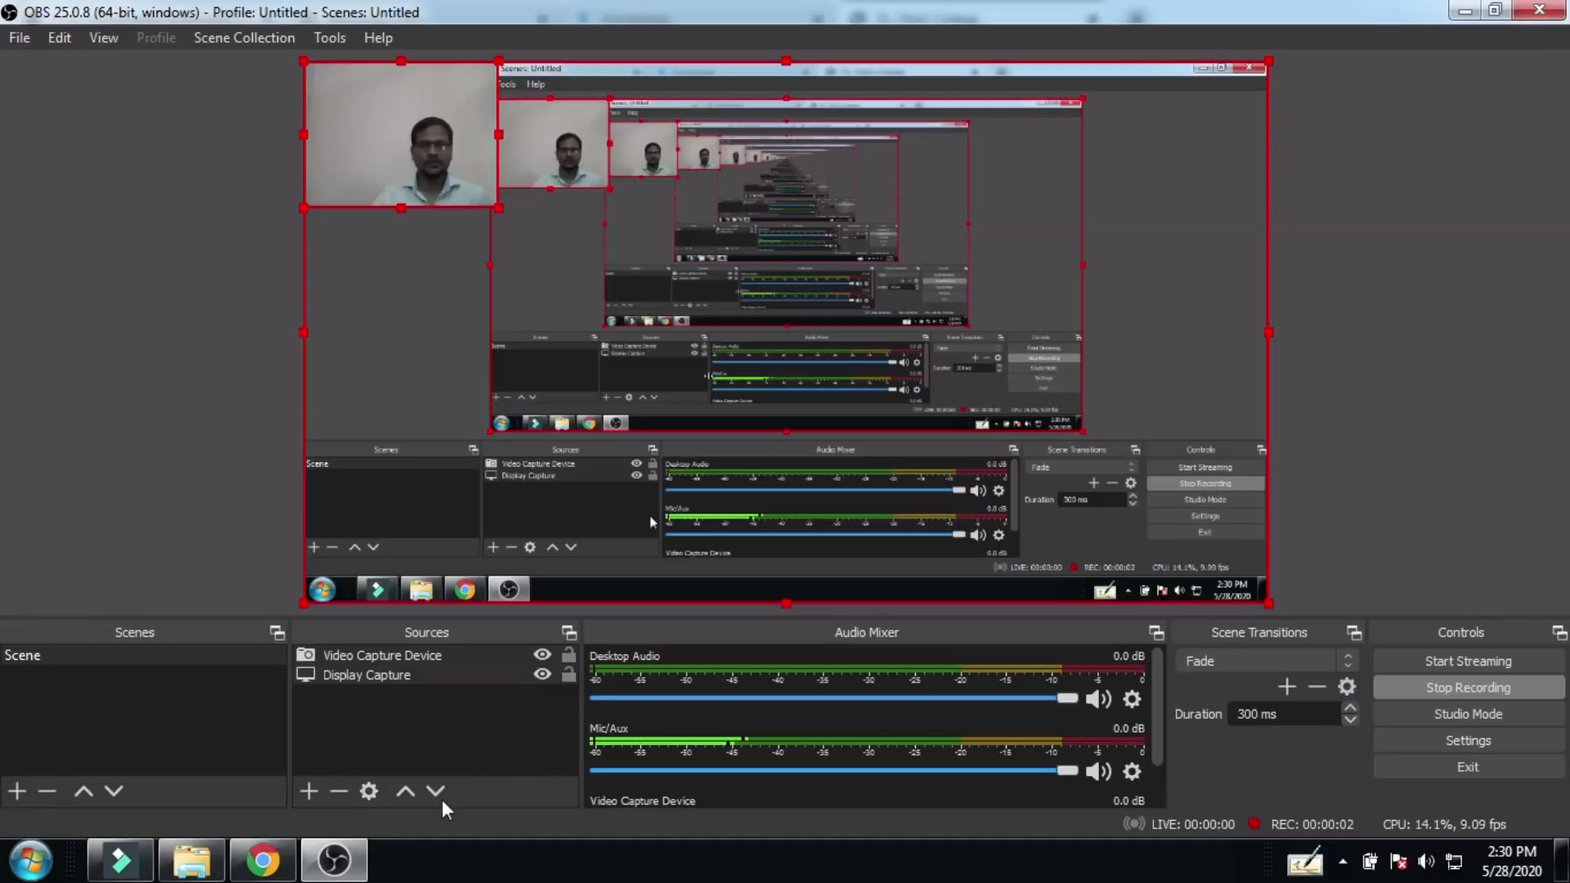
{"action": "left_click", "coordinate": [261, 867]}
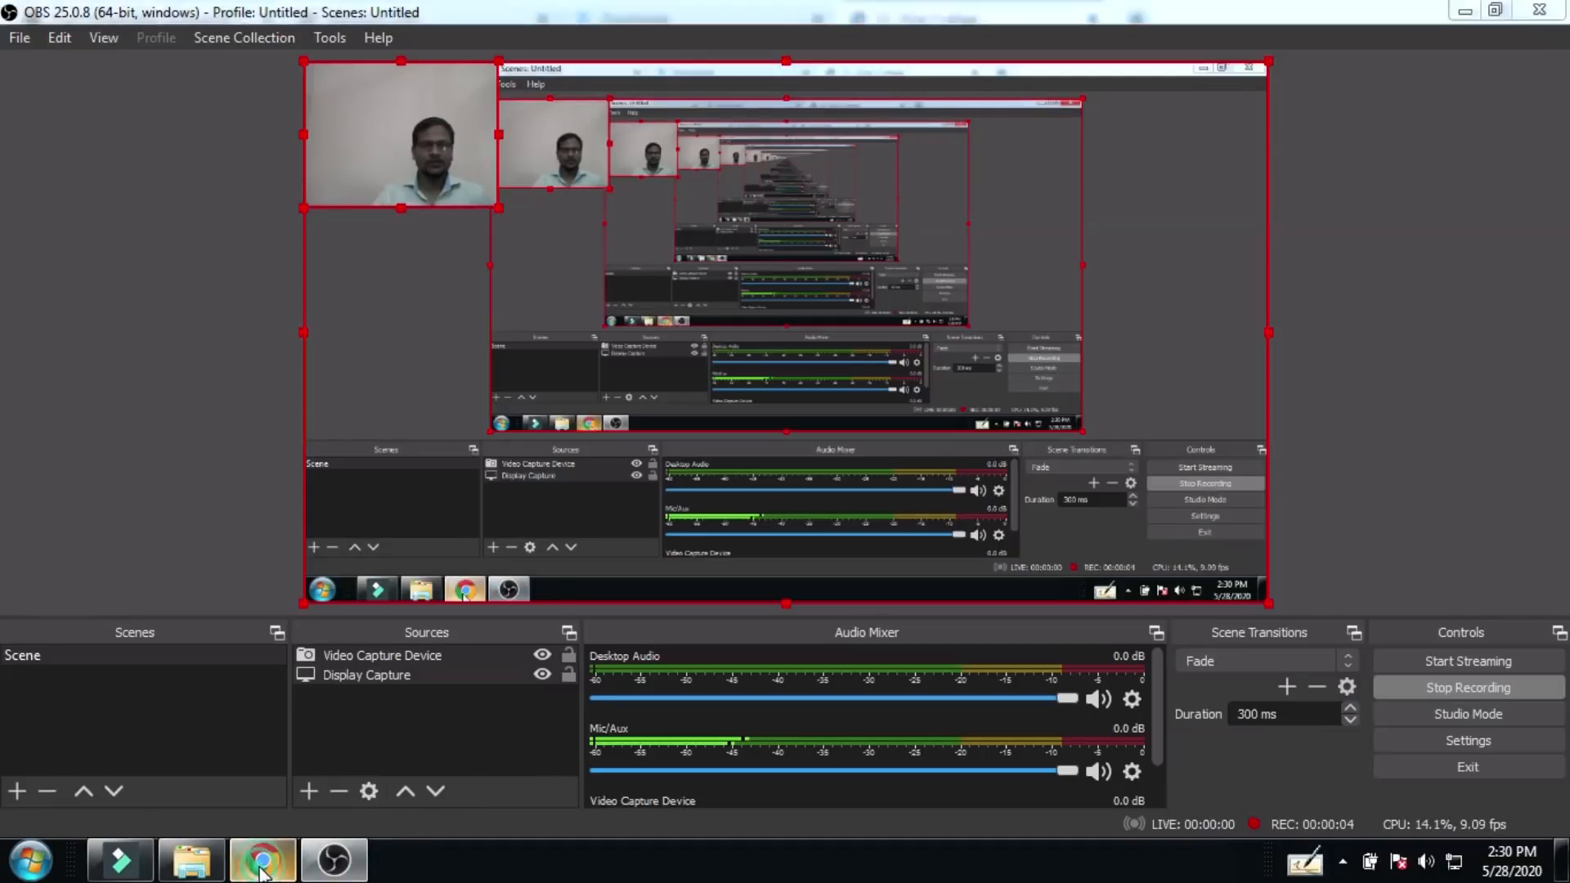
{"action": "scroll", "coordinate": [519, 609], "scroll_direction": "down", "scroll_amount": 3}
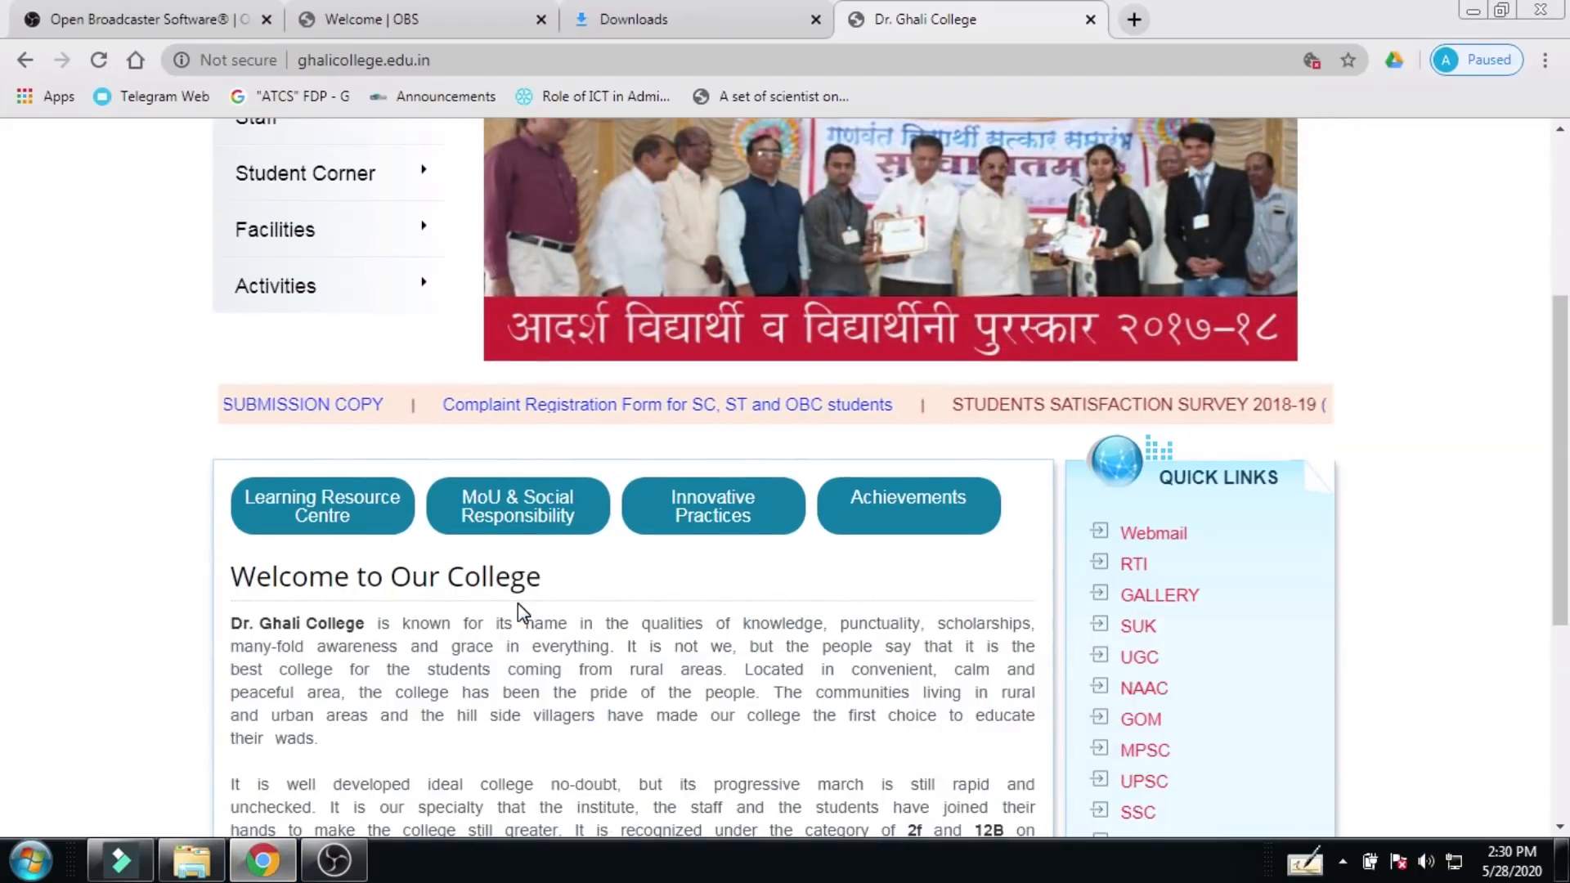
{"action": "scroll", "coordinate": [517, 611], "scroll_direction": "down", "scroll_amount": 3}
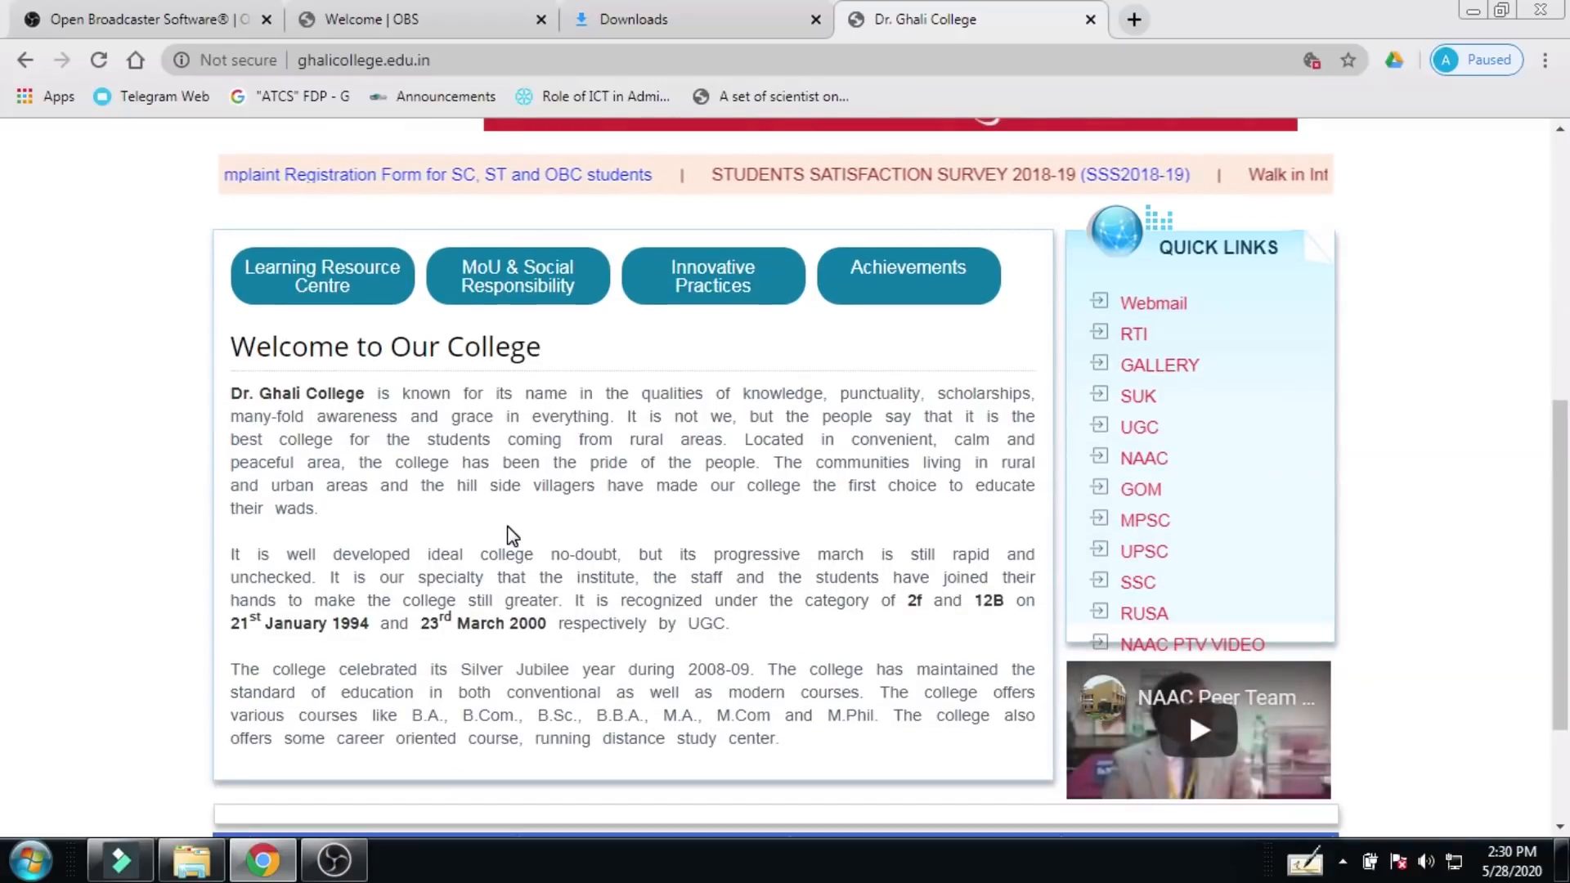
{"action": "scroll", "coordinate": [508, 532], "scroll_direction": "up", "scroll_amount": 5}
{"action": "mouse_move", "coordinate": [360, 205]}
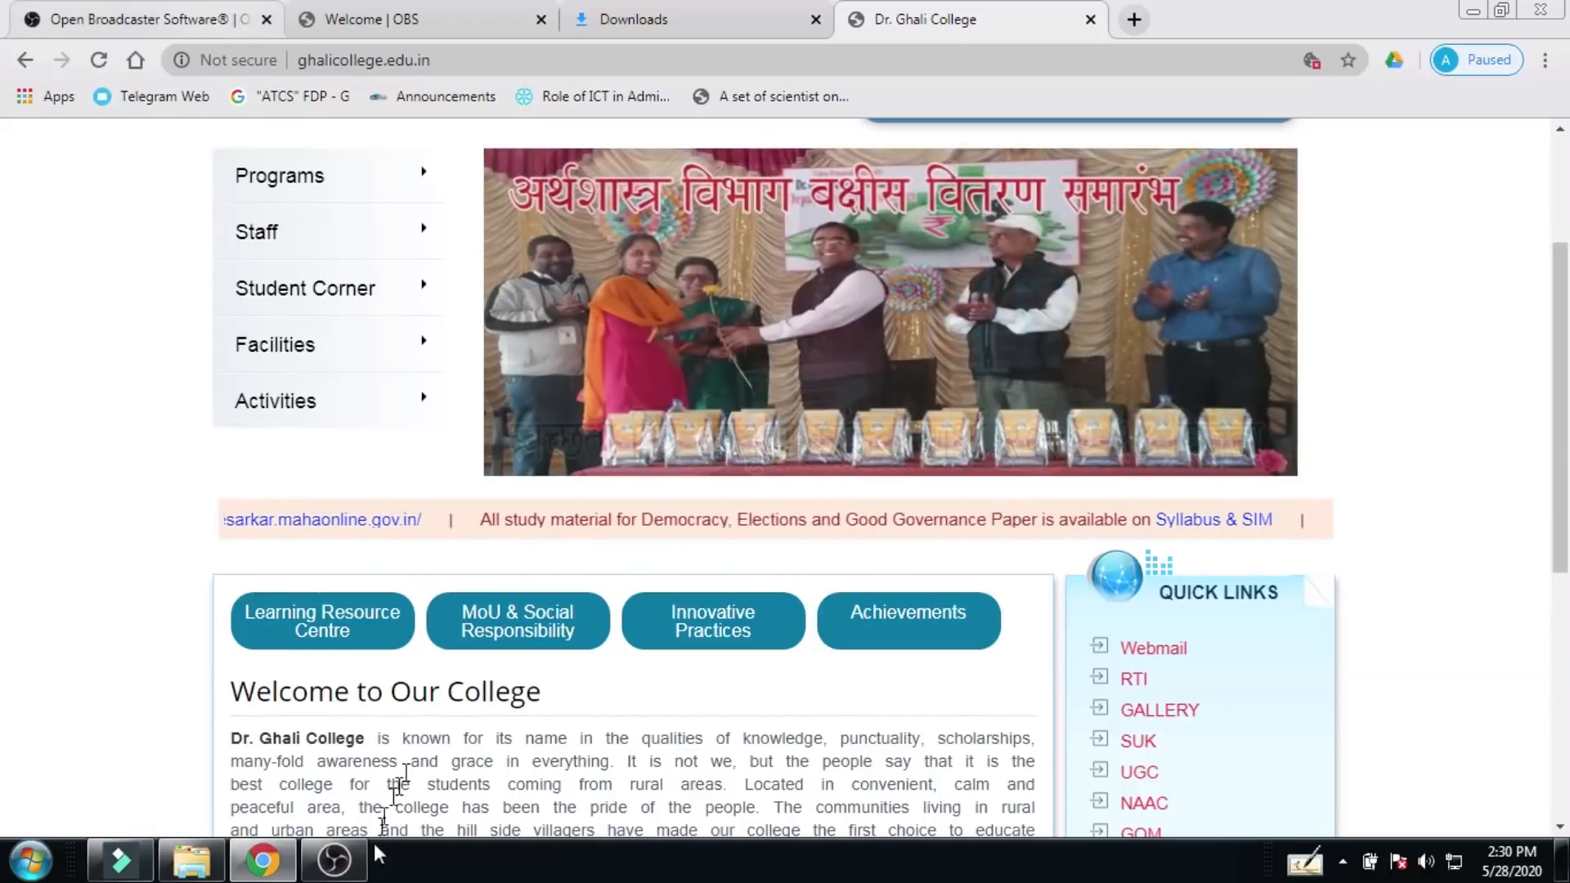
Step: Switch back to OBS Studio and stop the recording of the screen with the webcam overlay
{"action": "mouse_move", "coordinate": [344, 873]}
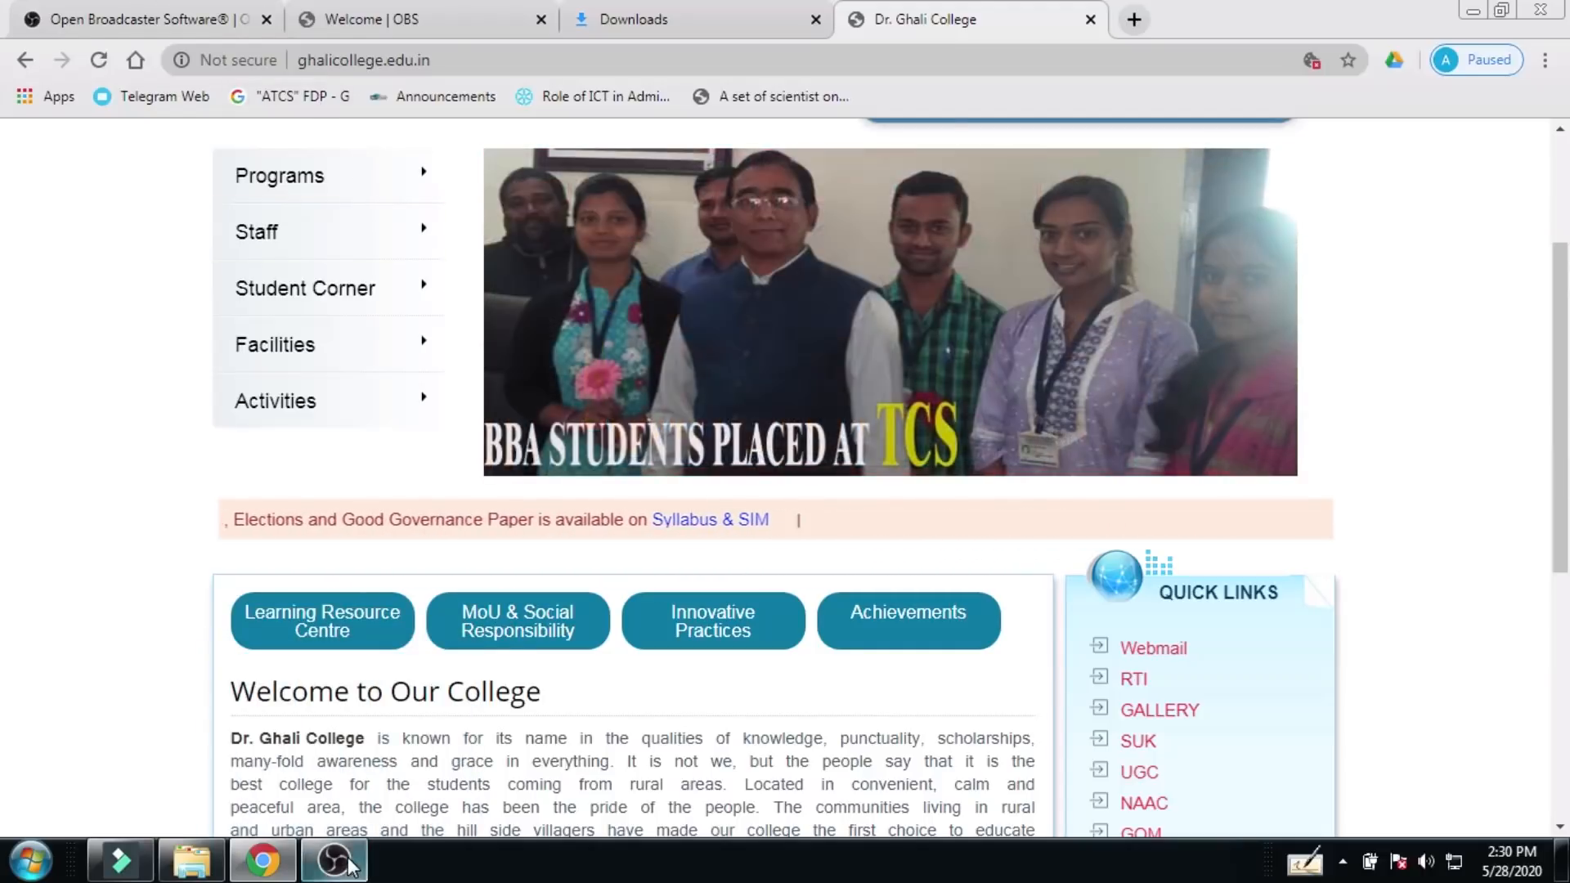
{"action": "left_click", "coordinate": [347, 864]}
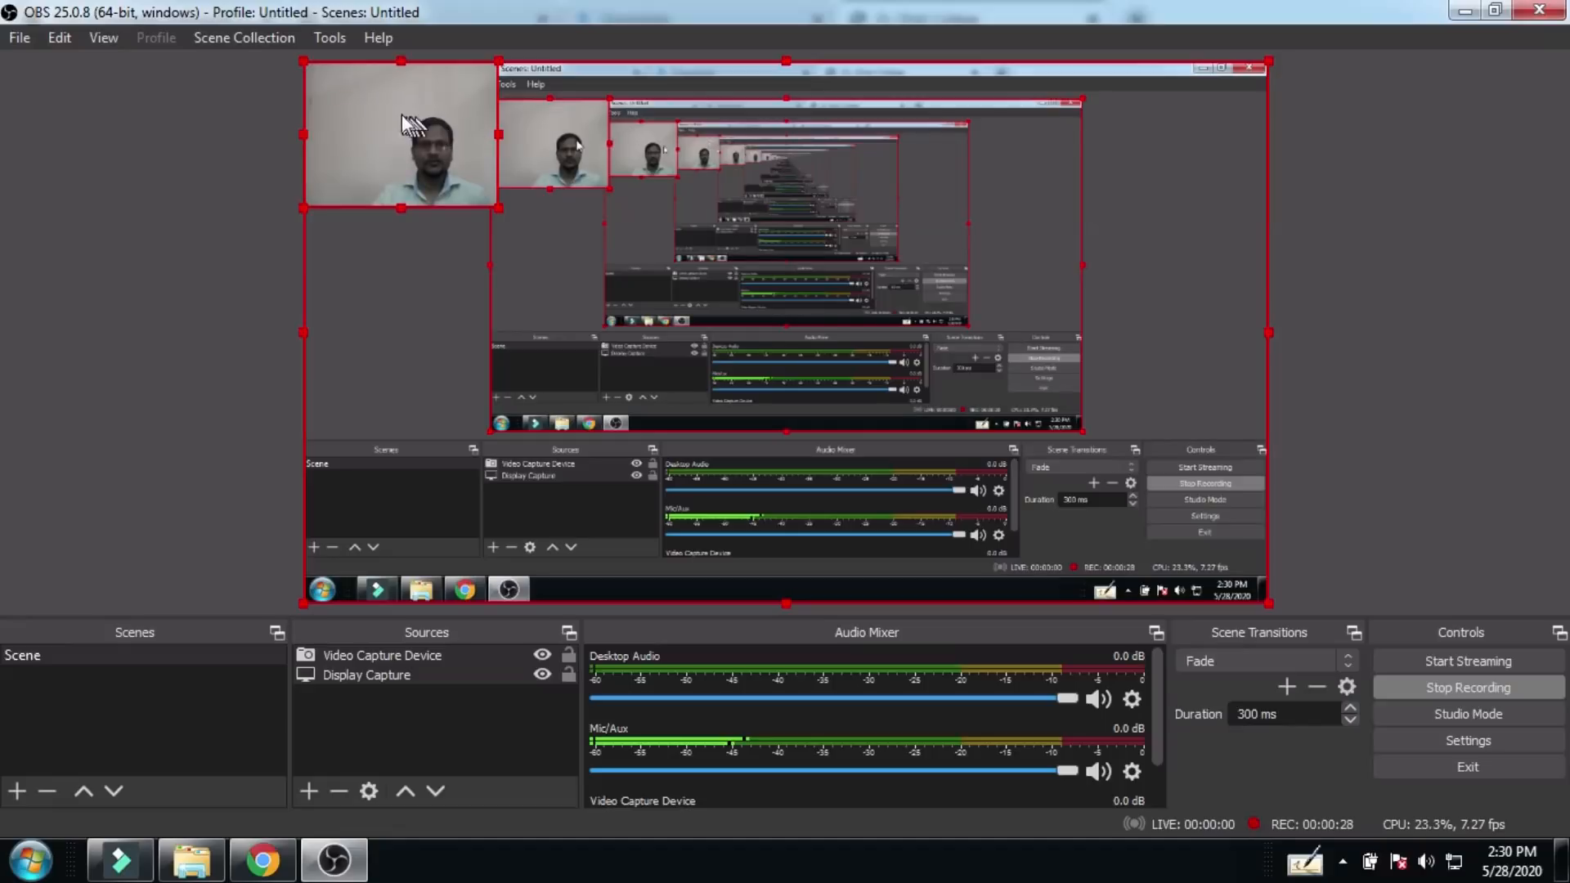
{"action": "left_click", "coordinate": [1458, 688]}
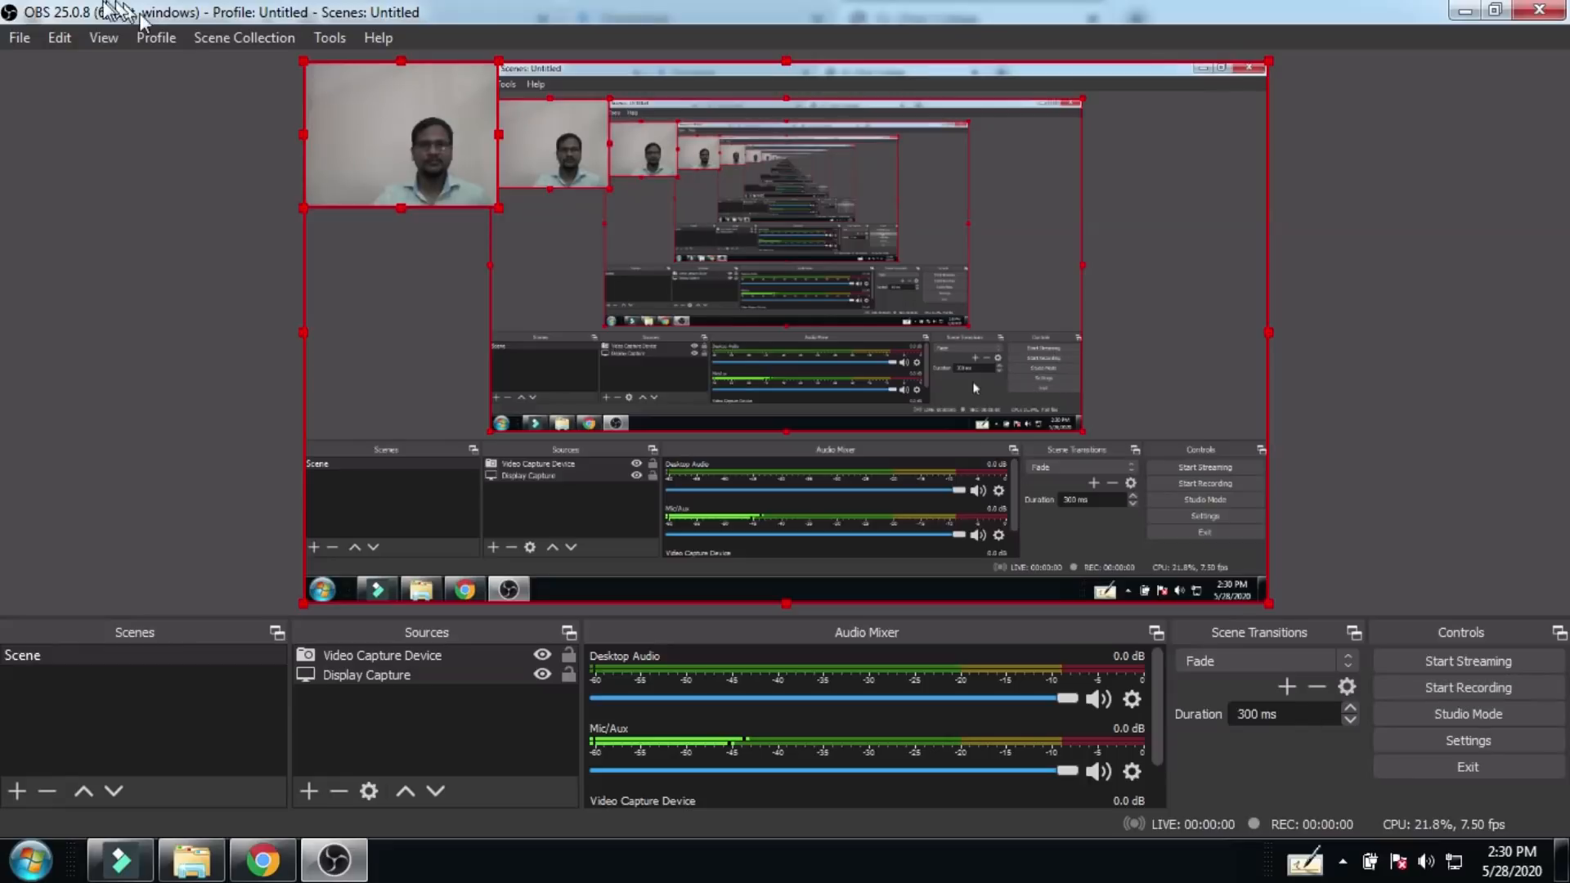
{"action": "left_click", "coordinate": [17, 37]}
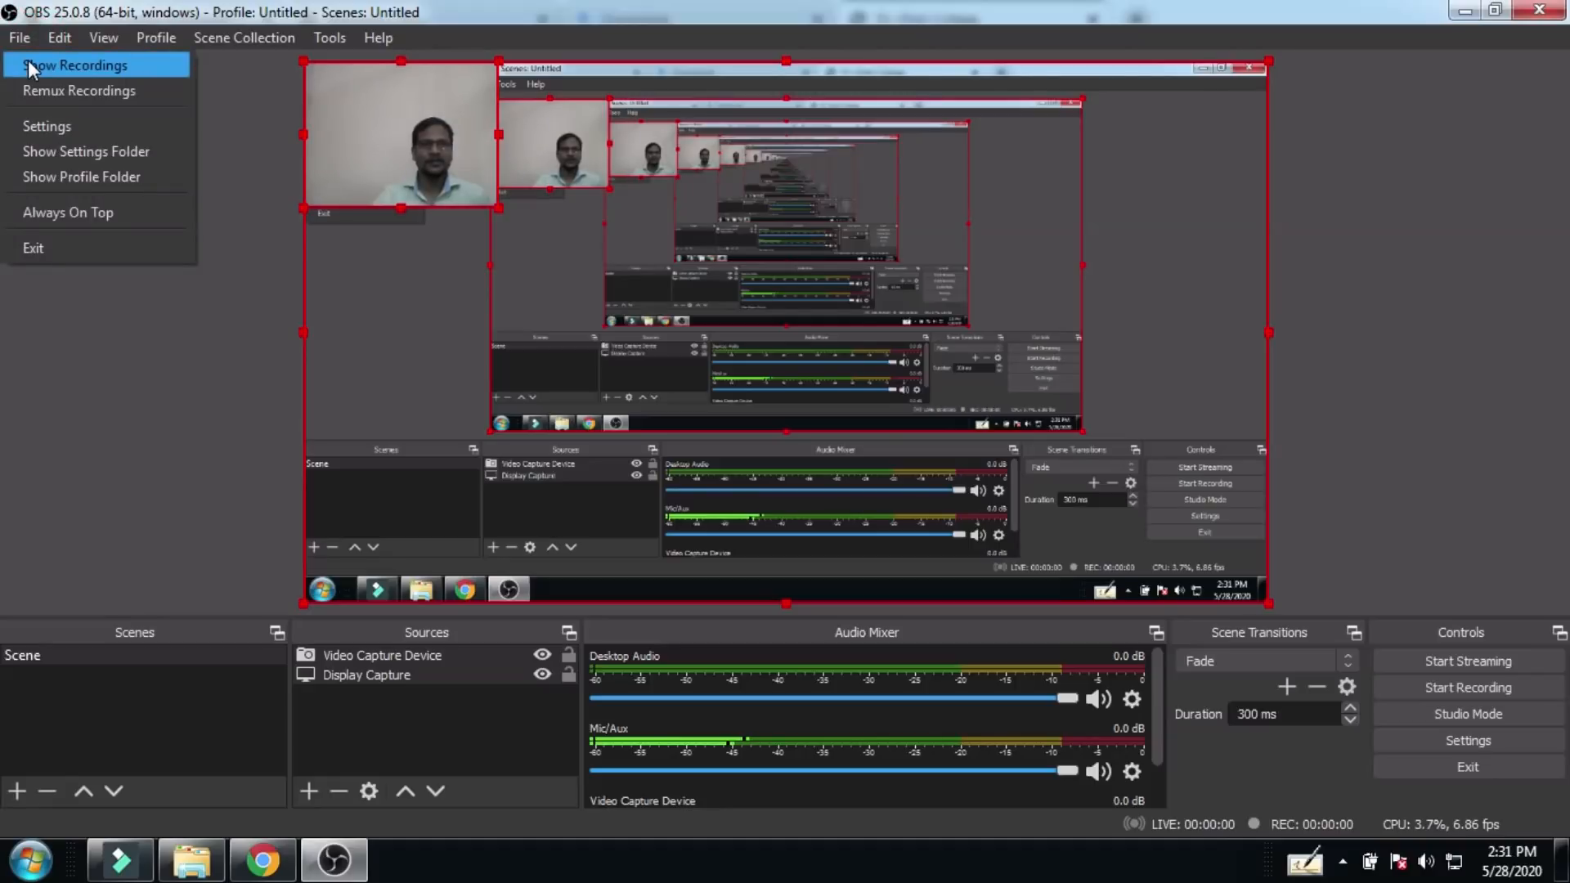
{"action": "left_click", "coordinate": [28, 65]}
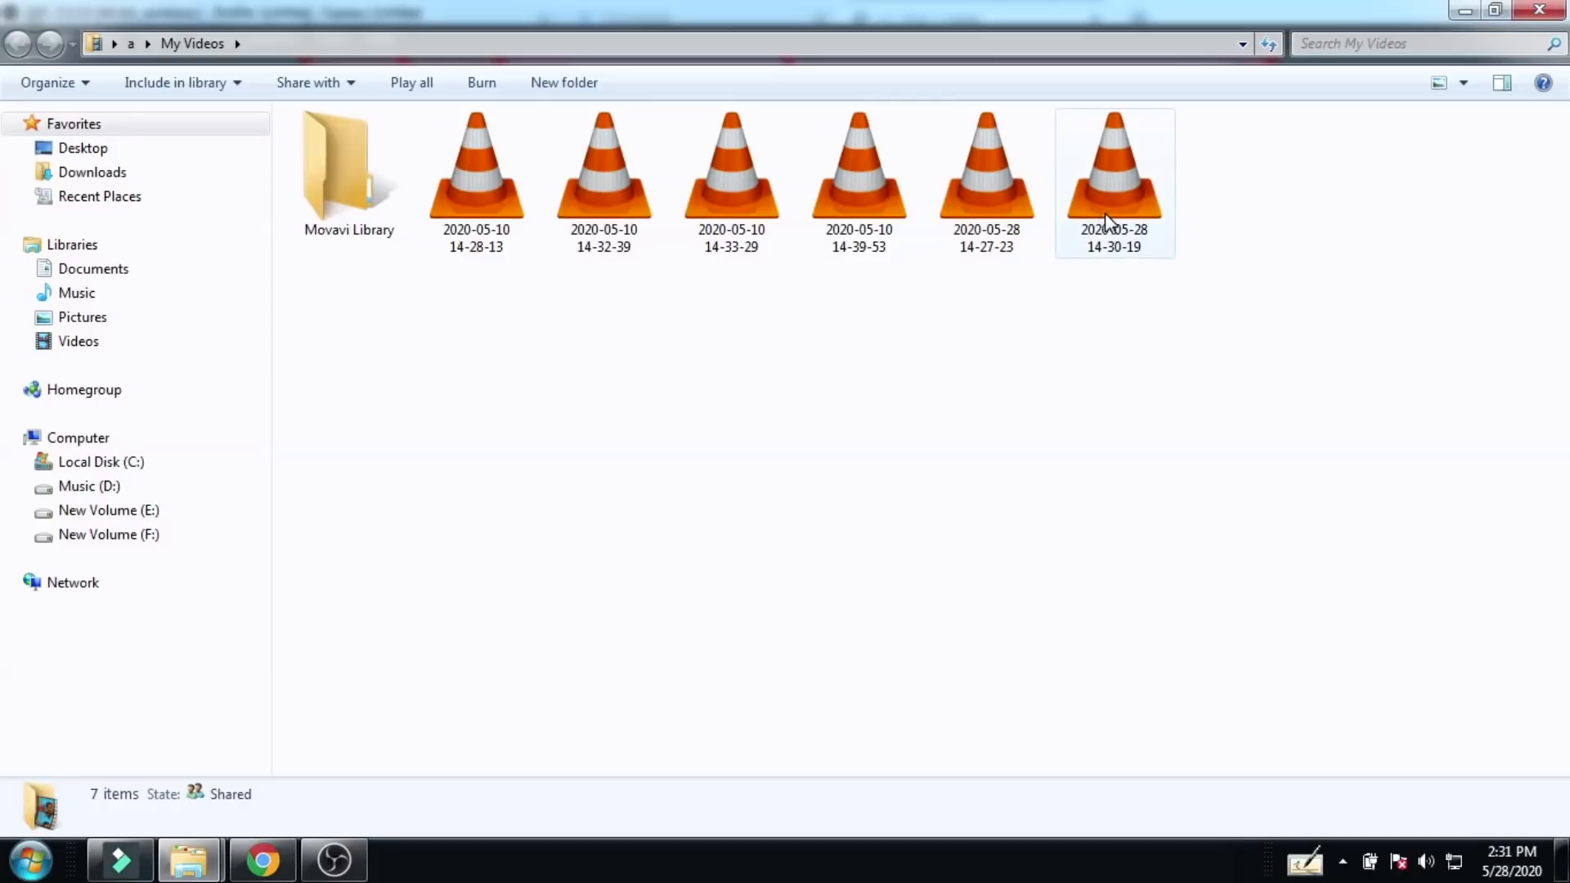
{"action": "double_click", "coordinate": [1105, 214]}
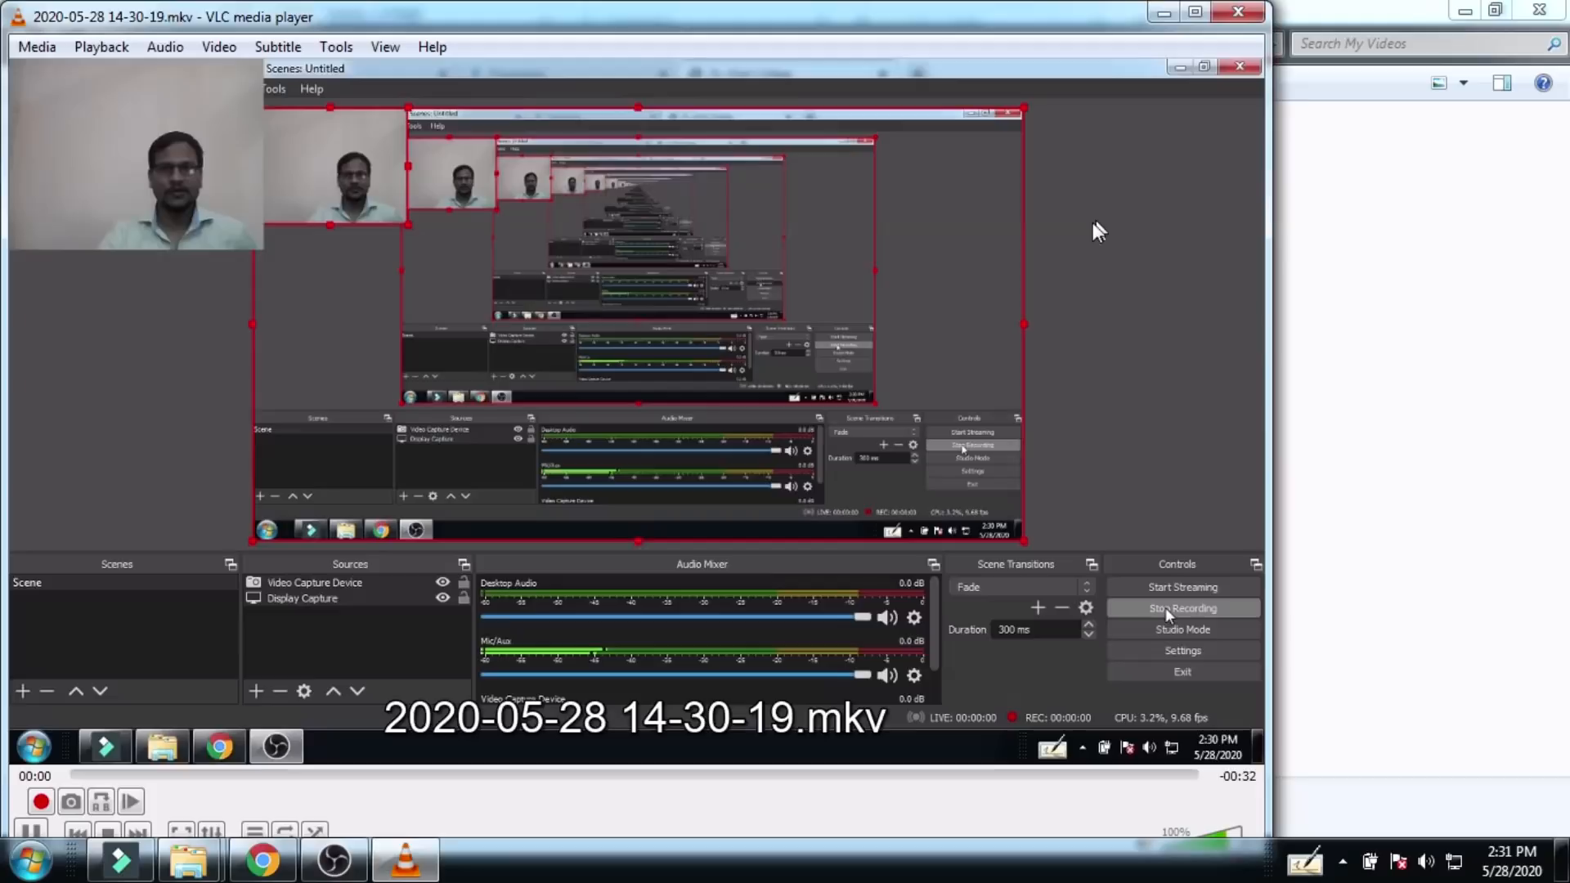
{"action": "left_click", "coordinate": [294, 777]}
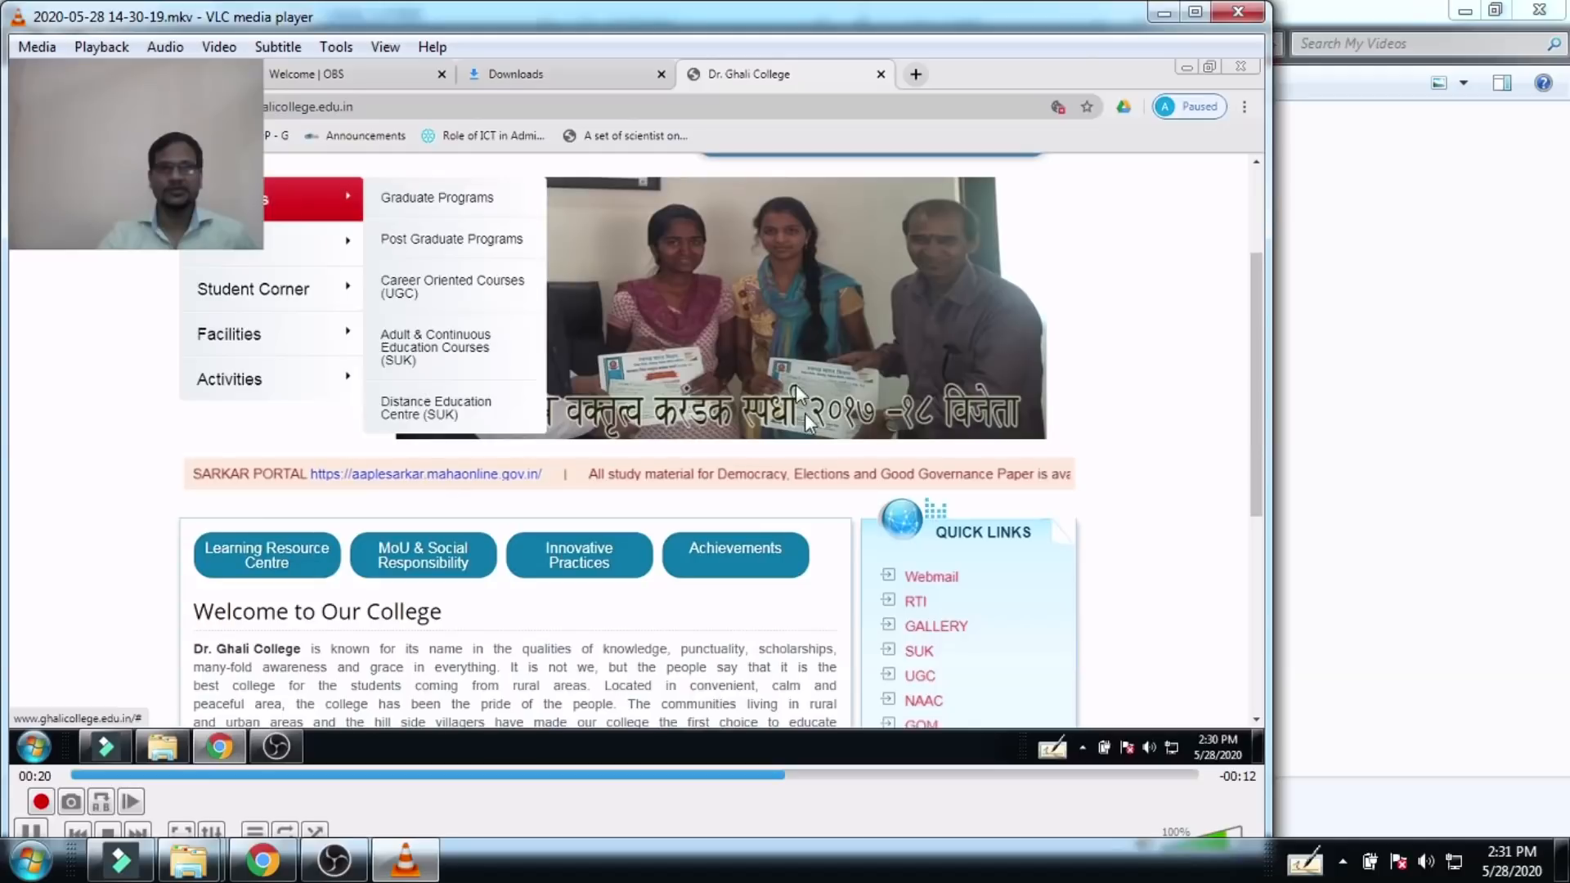
{"action": "left_click", "coordinate": [1234, 13]}
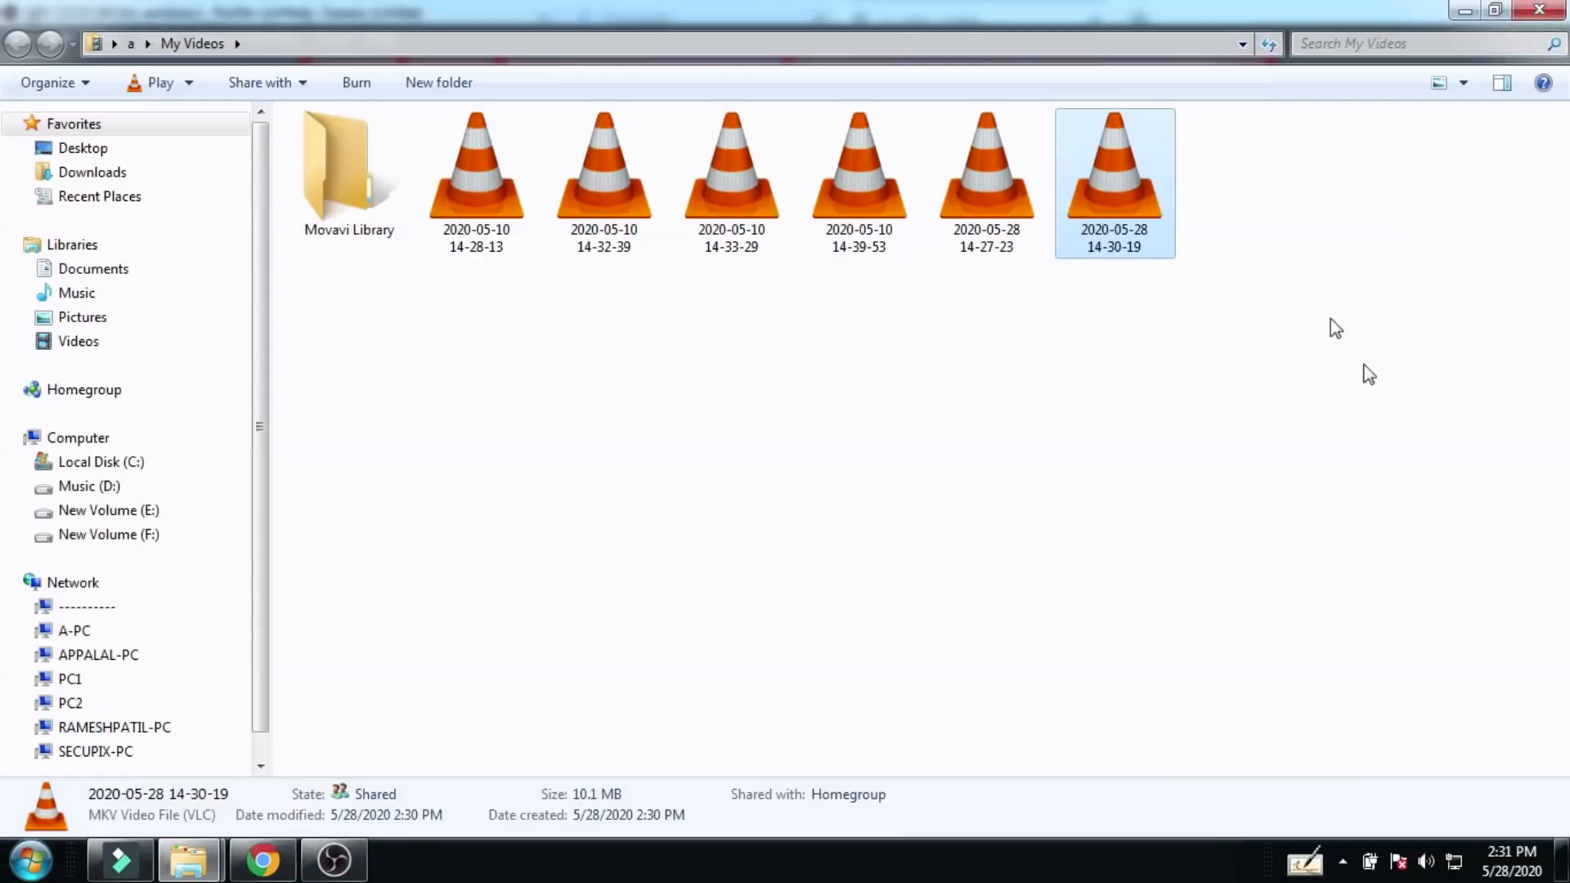
Step: Switch back to OBS Studio and remove the Video Capture Device source from the scene
{"action": "left_click", "coordinate": [334, 858]}
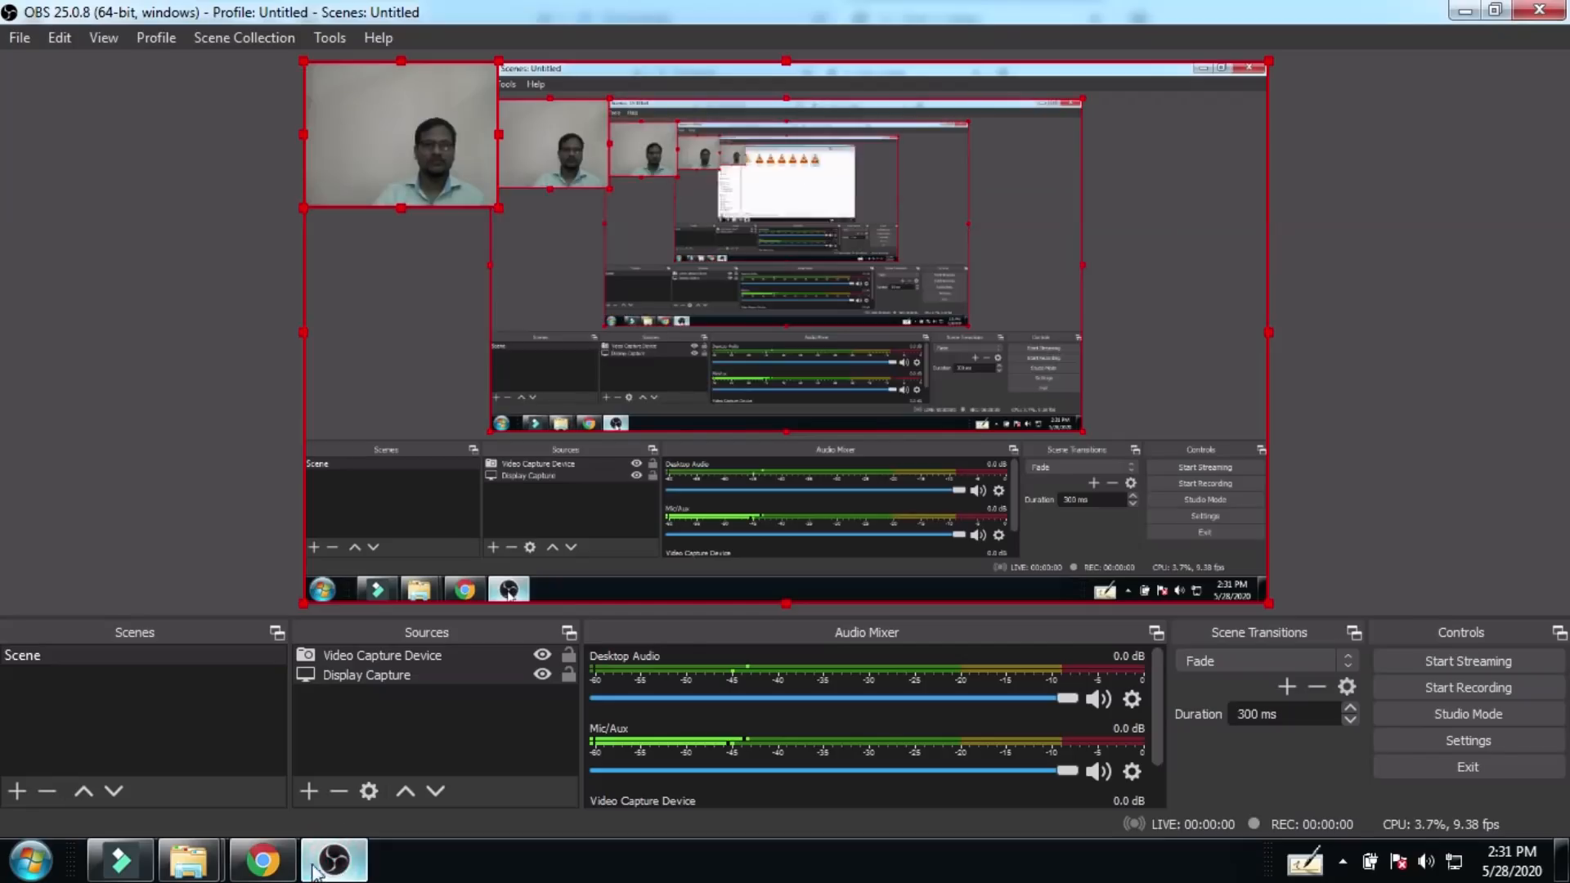
{"action": "left_click", "coordinate": [385, 652]}
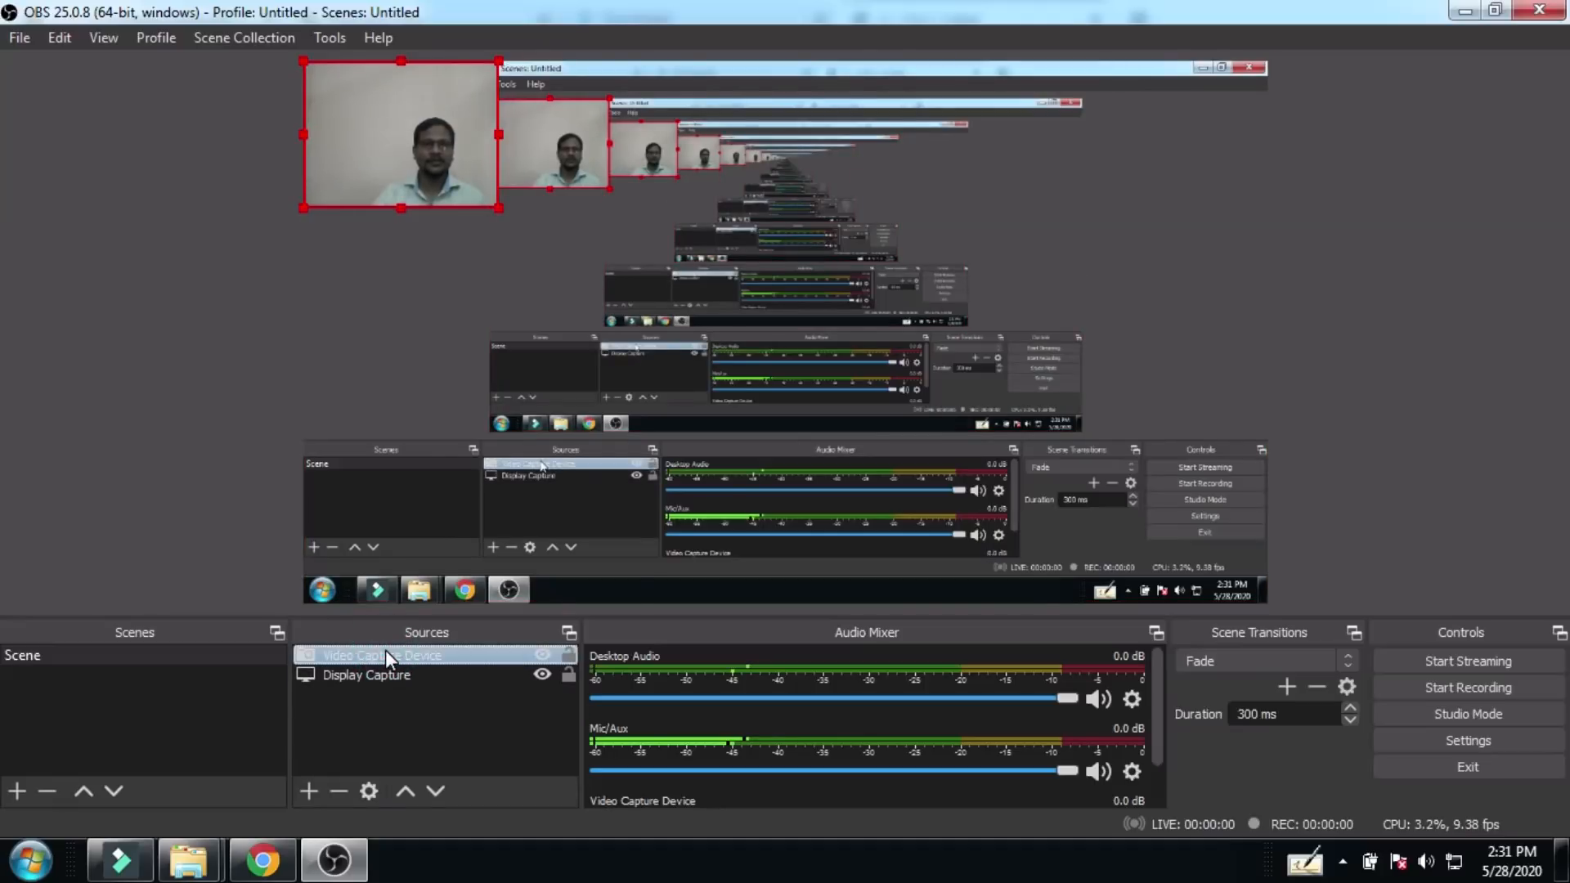
{"action": "right_click", "coordinate": [385, 650]}
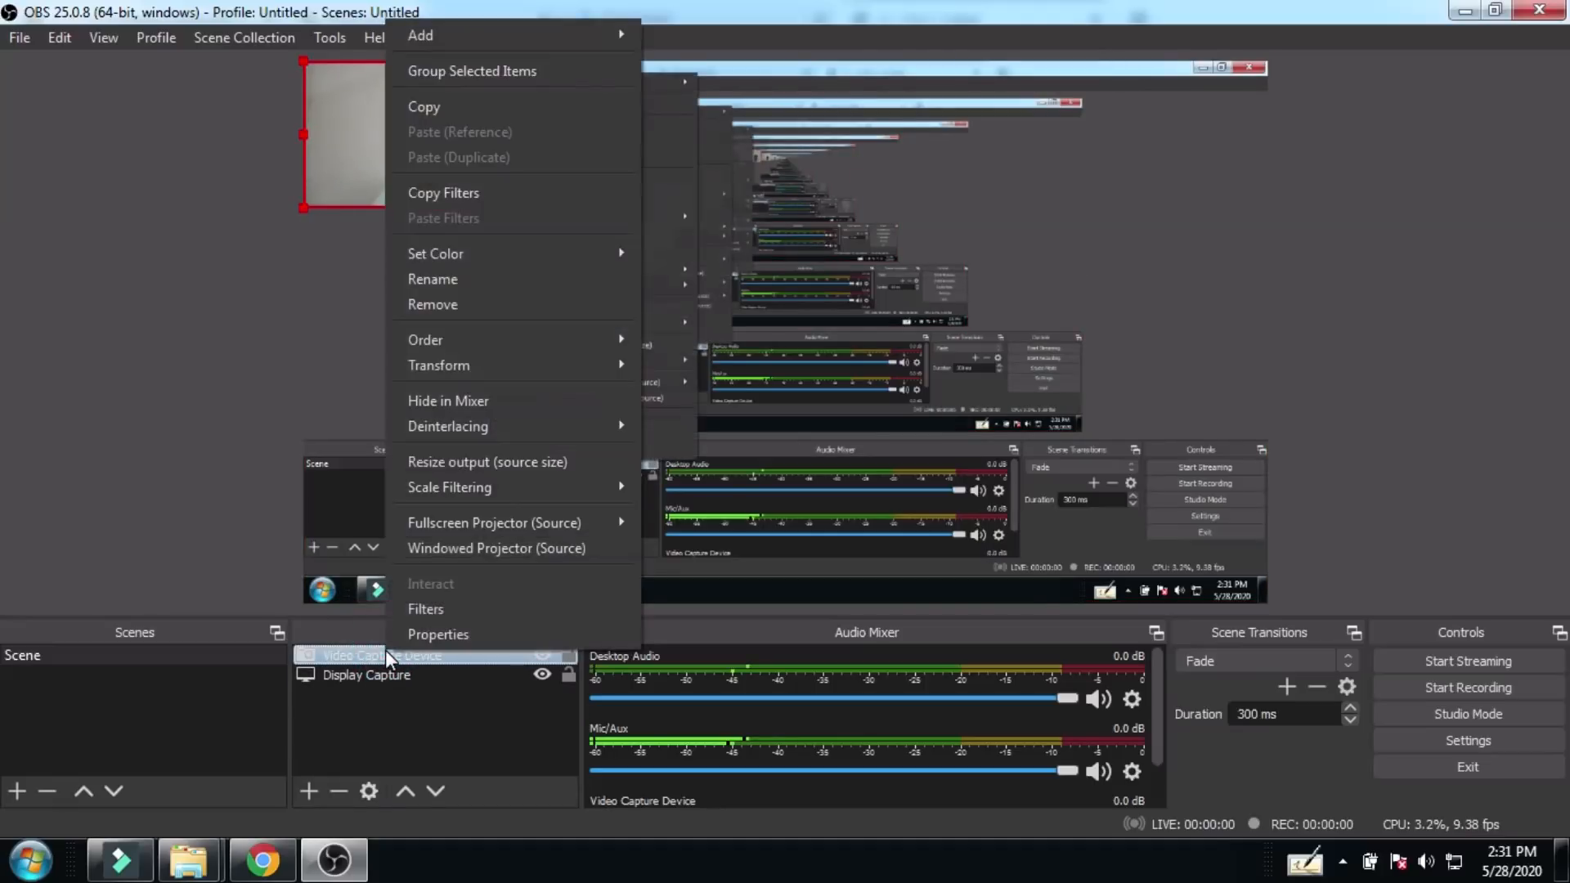
{"action": "left_click", "coordinate": [423, 309]}
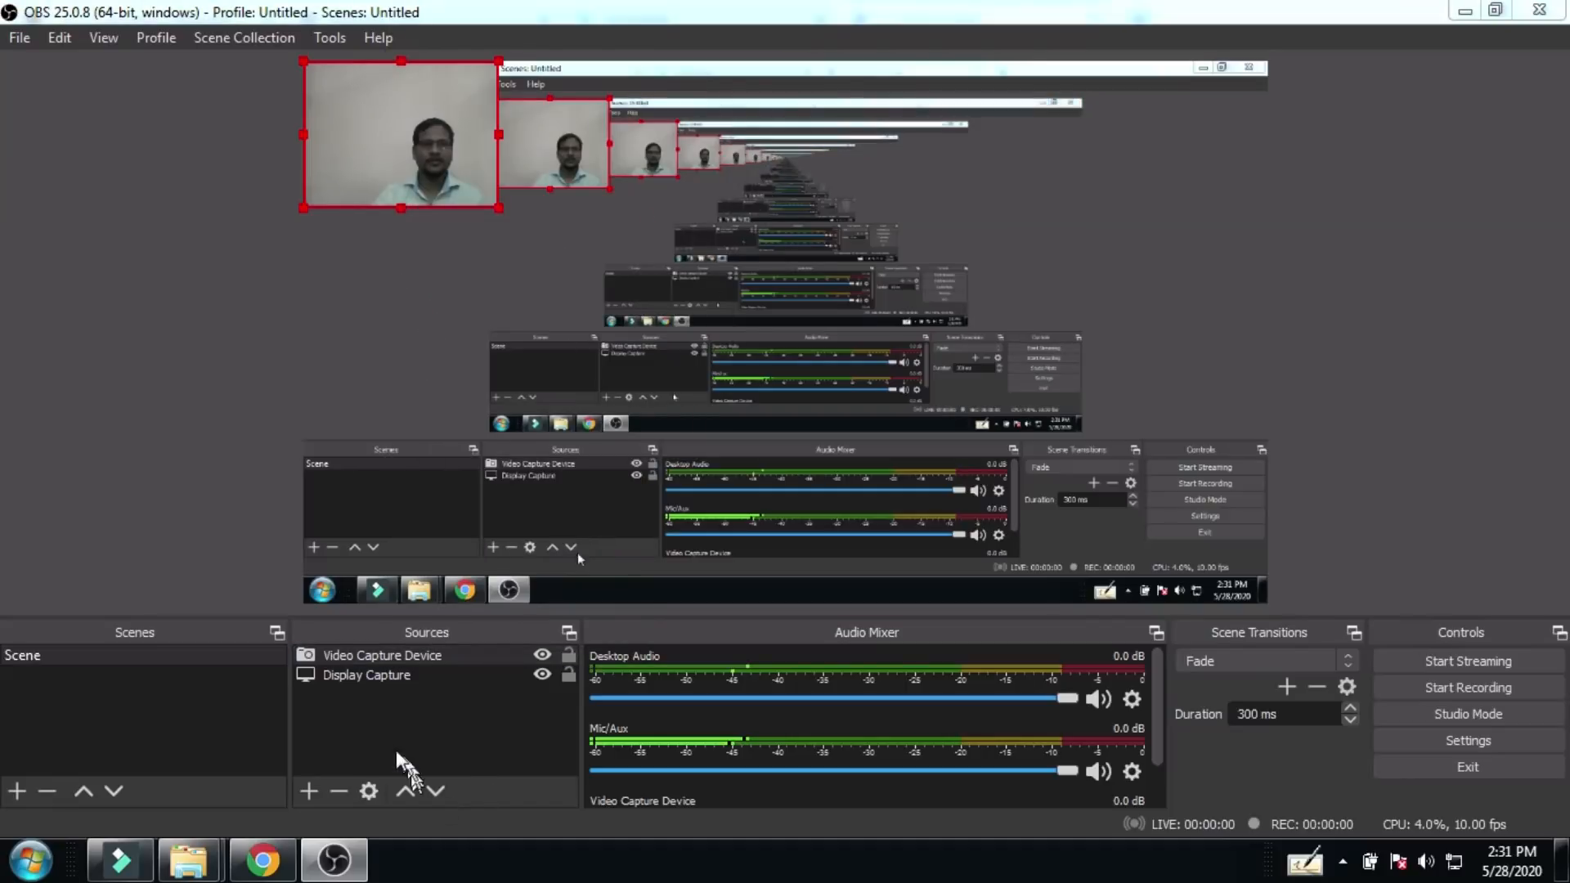
{"action": "left_click", "coordinate": [872, 458]}
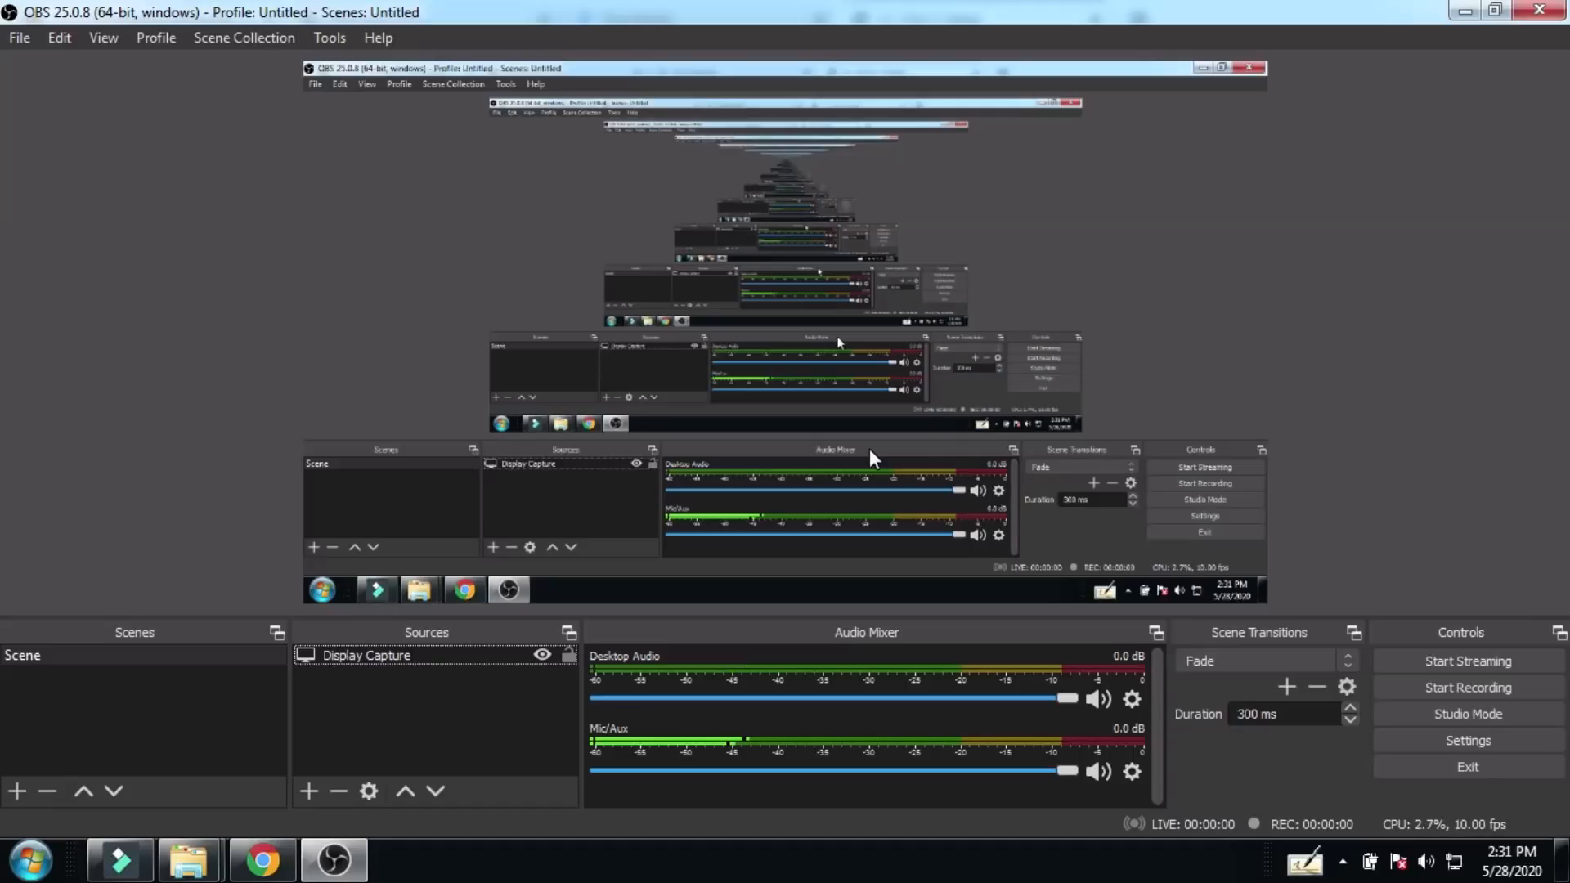
Step: Remove the Display Capture source from the scene and confirm the removal
{"action": "left_click", "coordinate": [400, 658]}
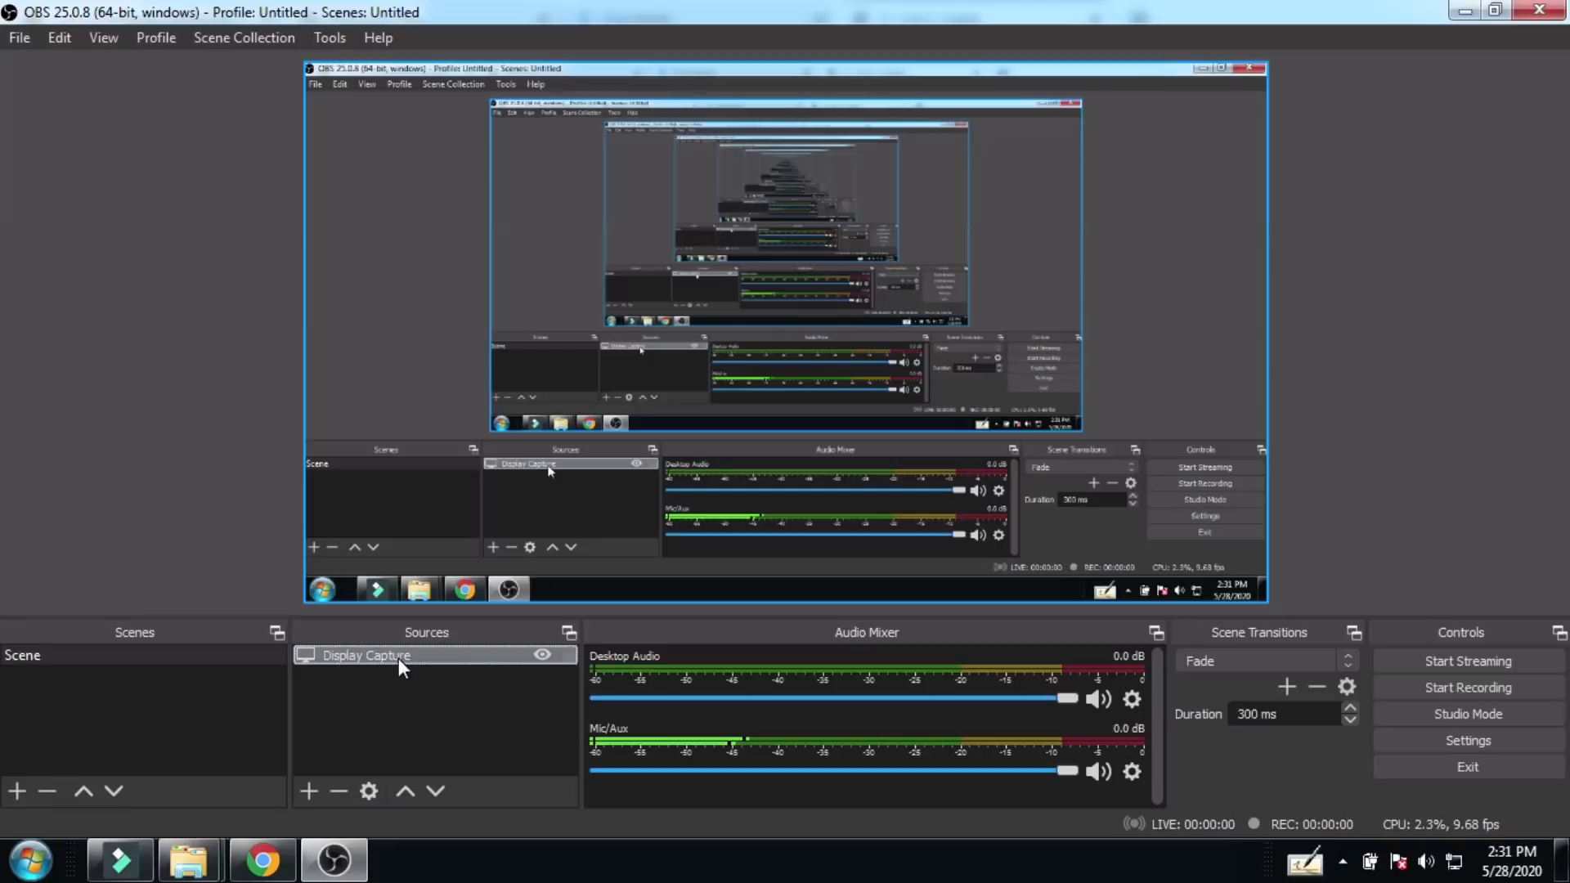
{"action": "left_click", "coordinate": [399, 656]}
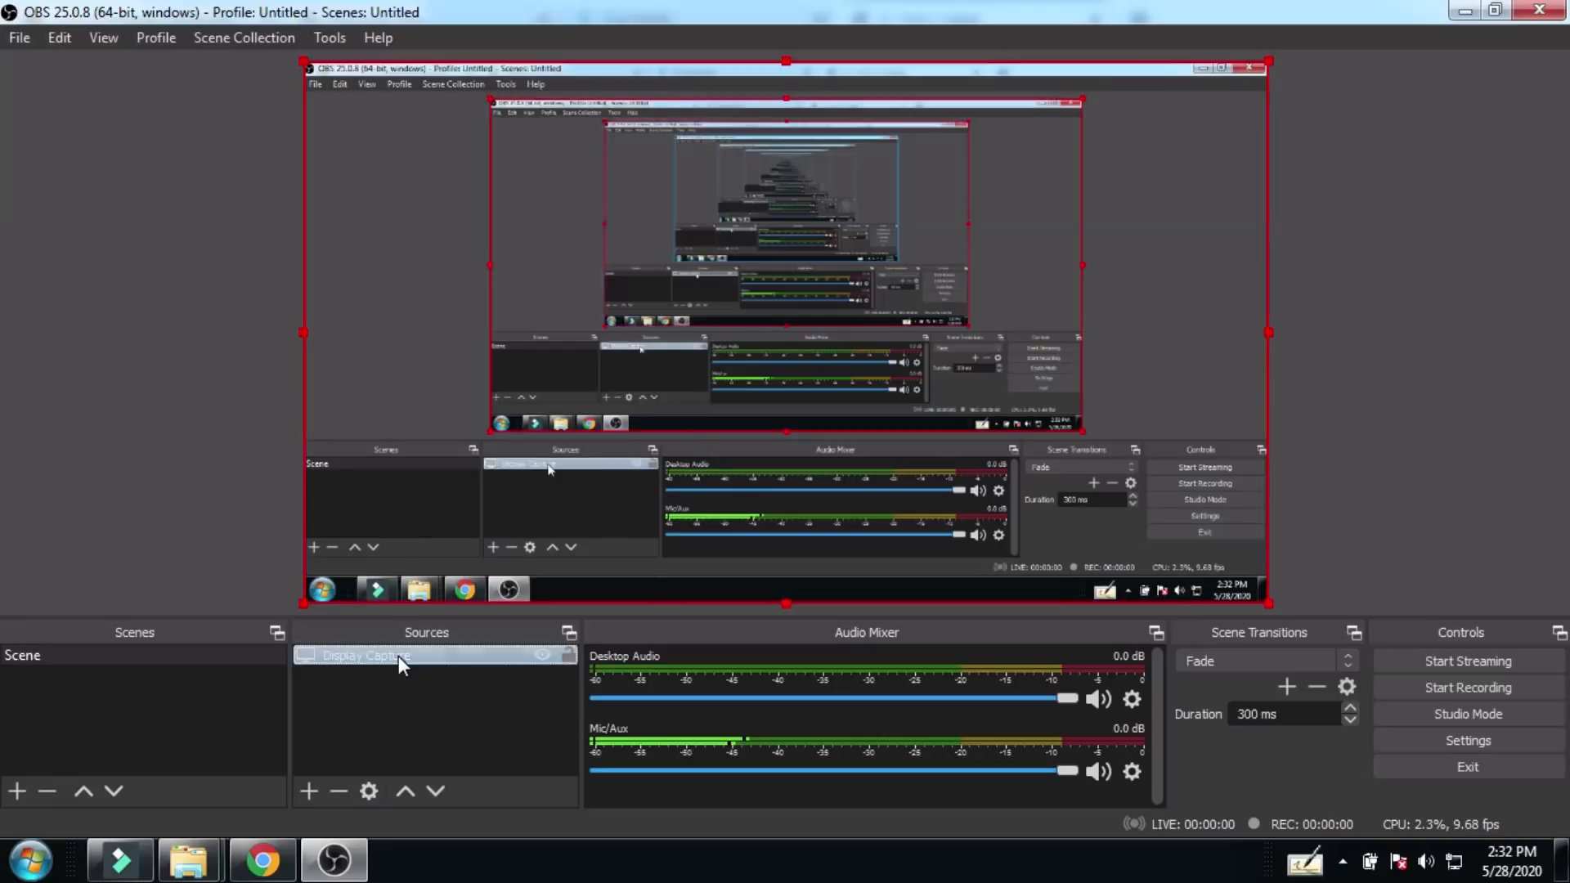
{"action": "right_click", "coordinate": [399, 656]}
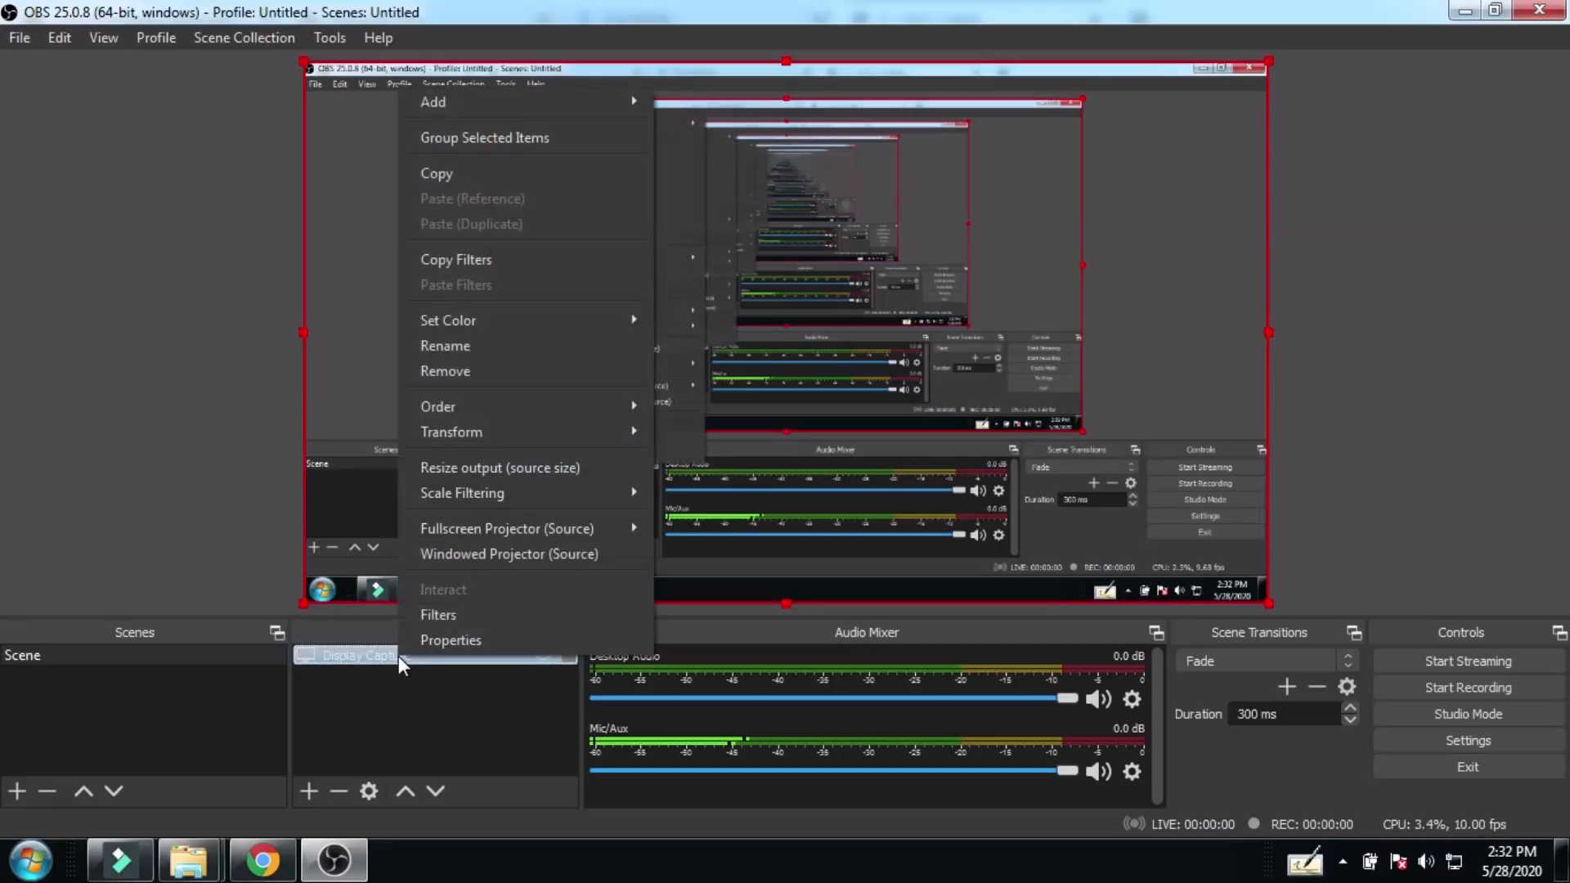
{"action": "left_click", "coordinate": [476, 371]}
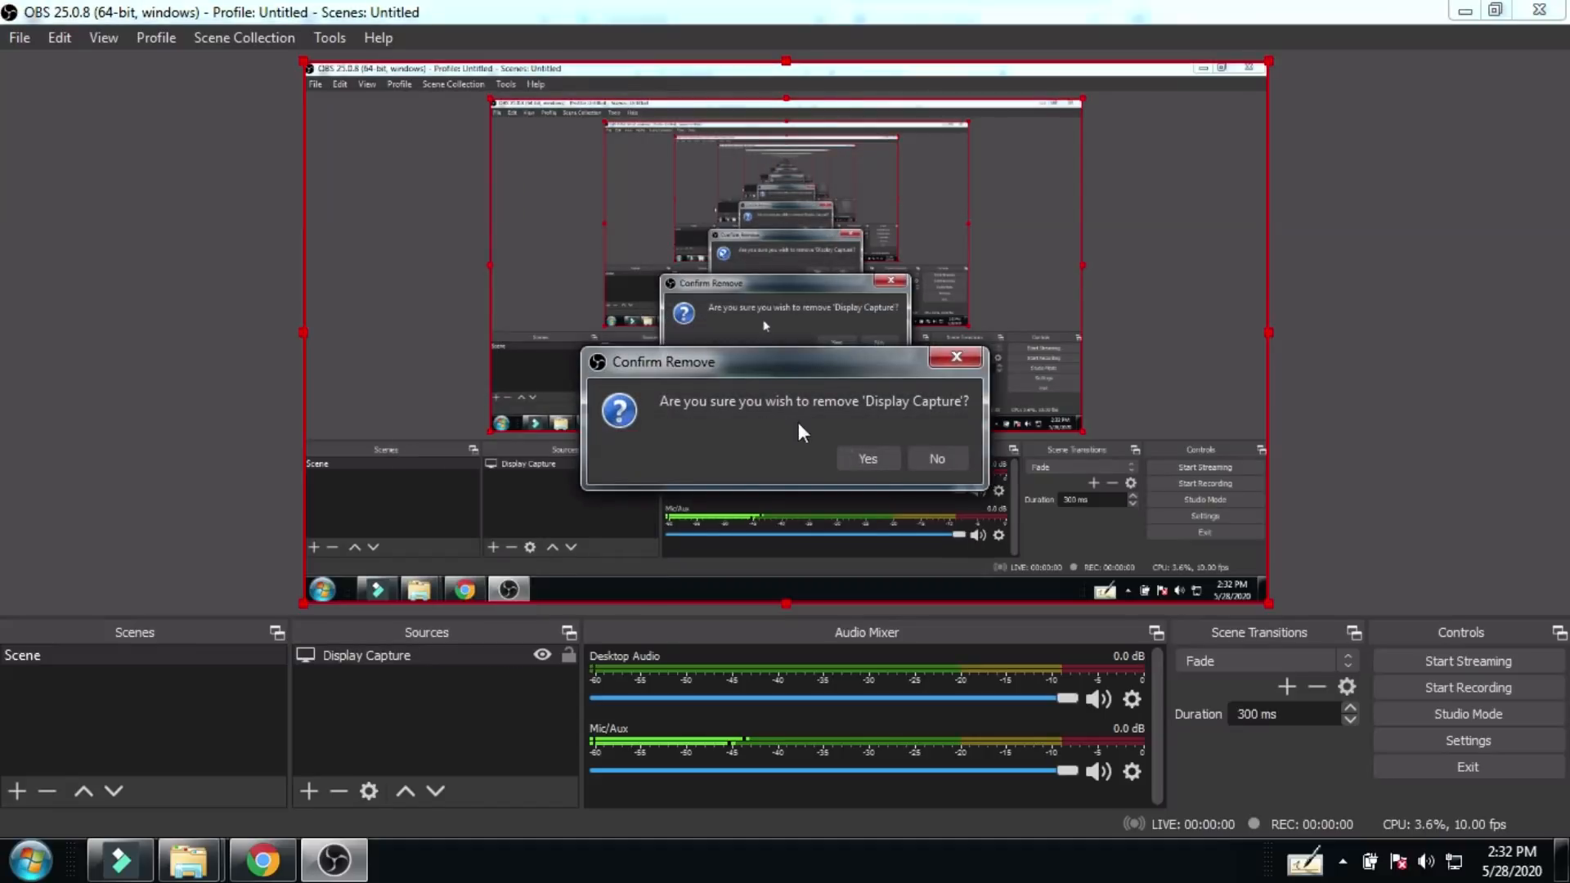
{"action": "left_click", "coordinate": [865, 460]}
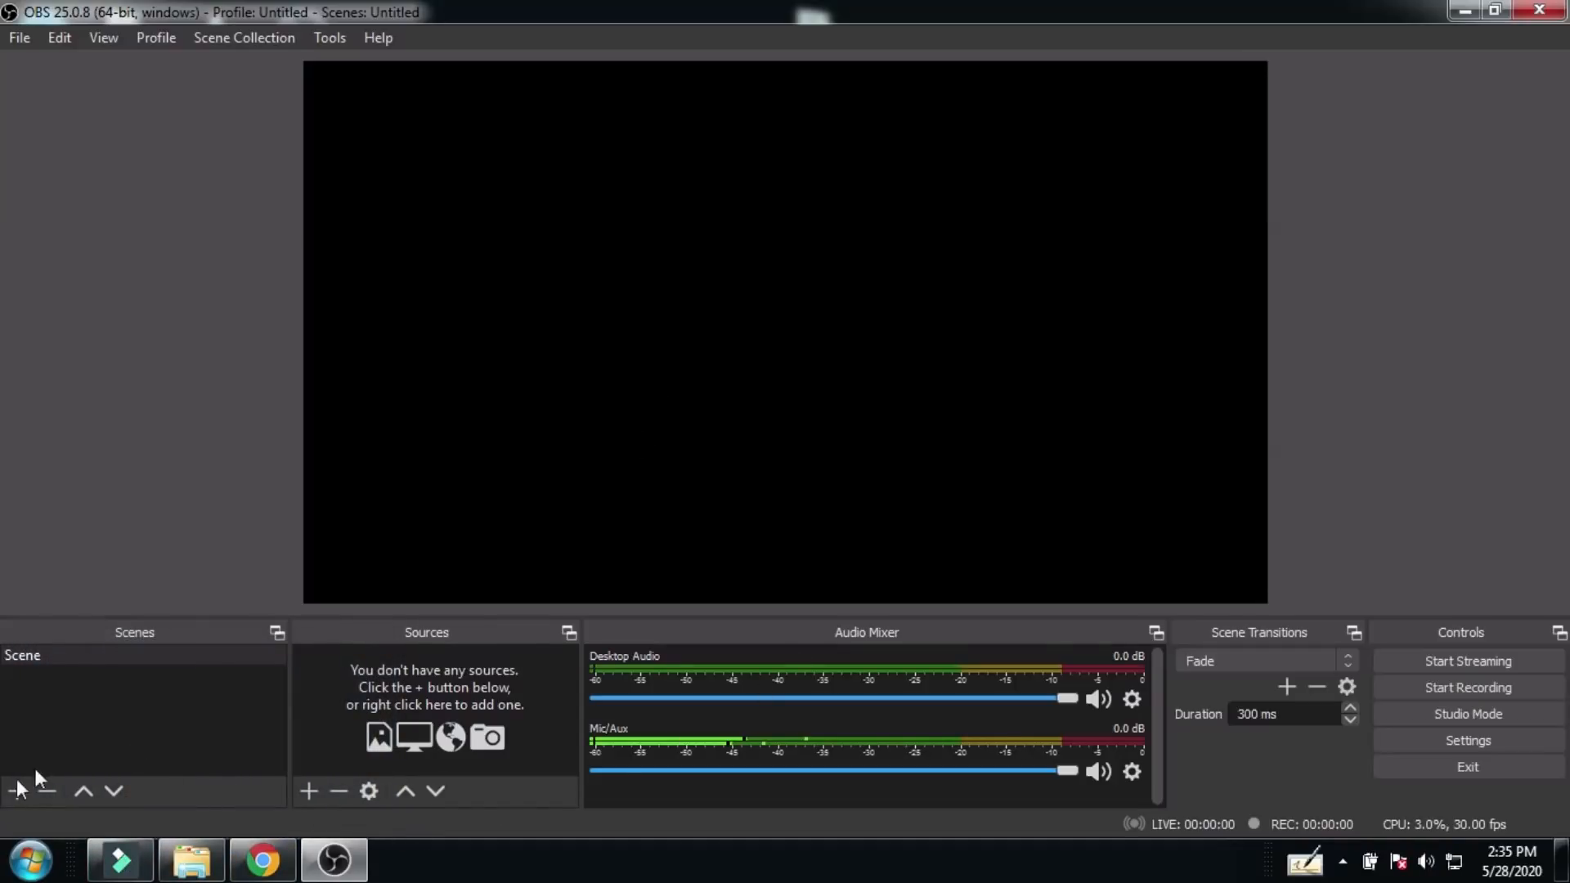
Step: Add a new Image Slide Show source to the scene under its default name
{"action": "left_click", "coordinate": [305, 788]}
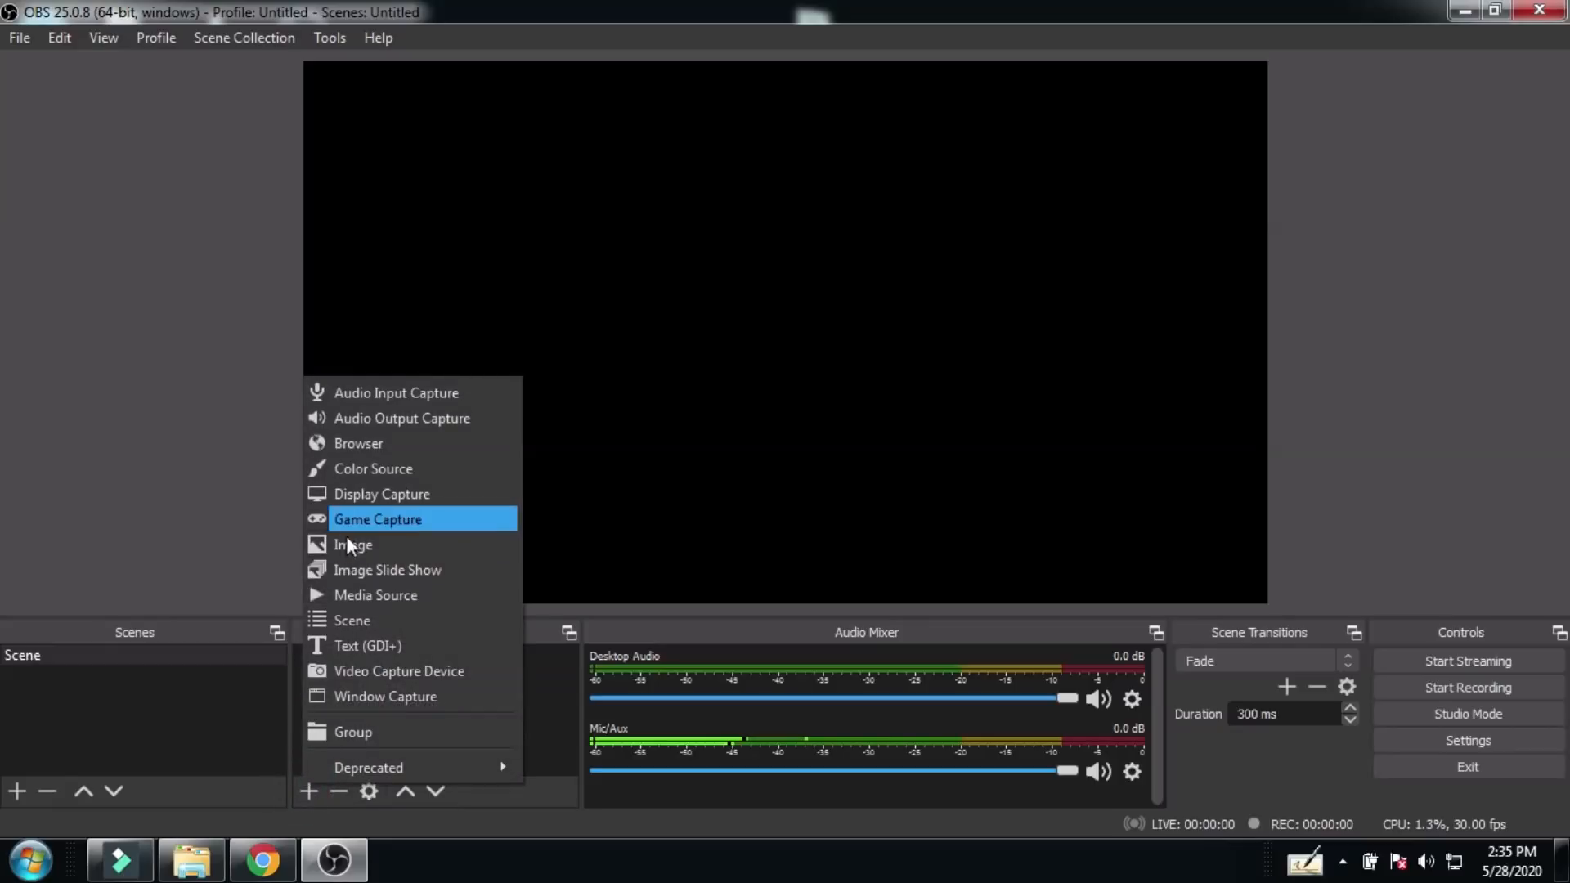
{"action": "left_click", "coordinate": [357, 574]}
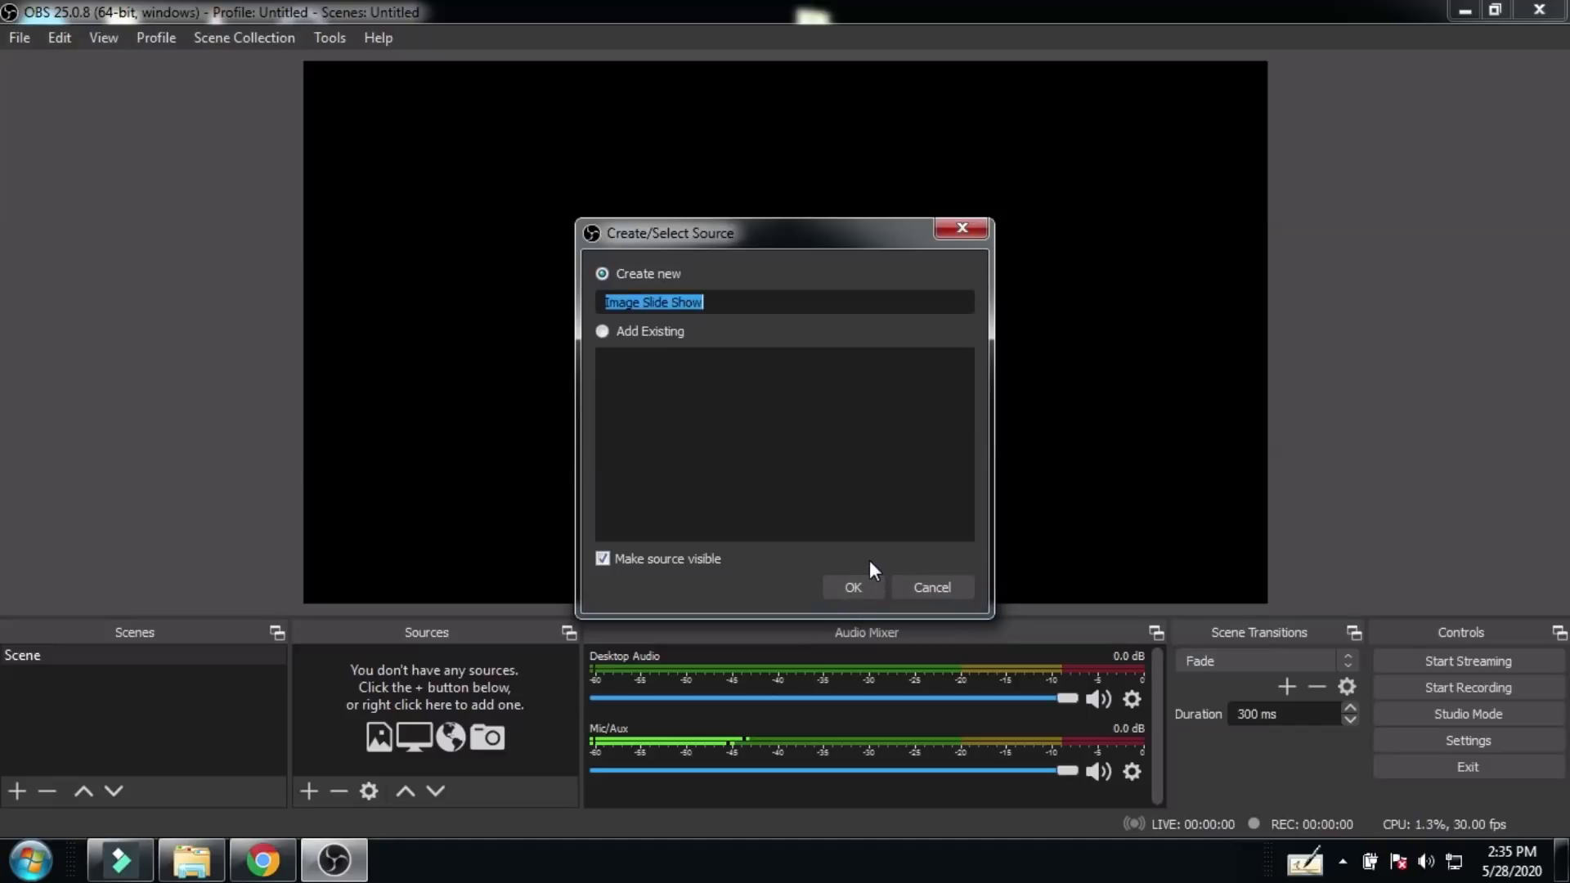
{"action": "left_click", "coordinate": [853, 587]}
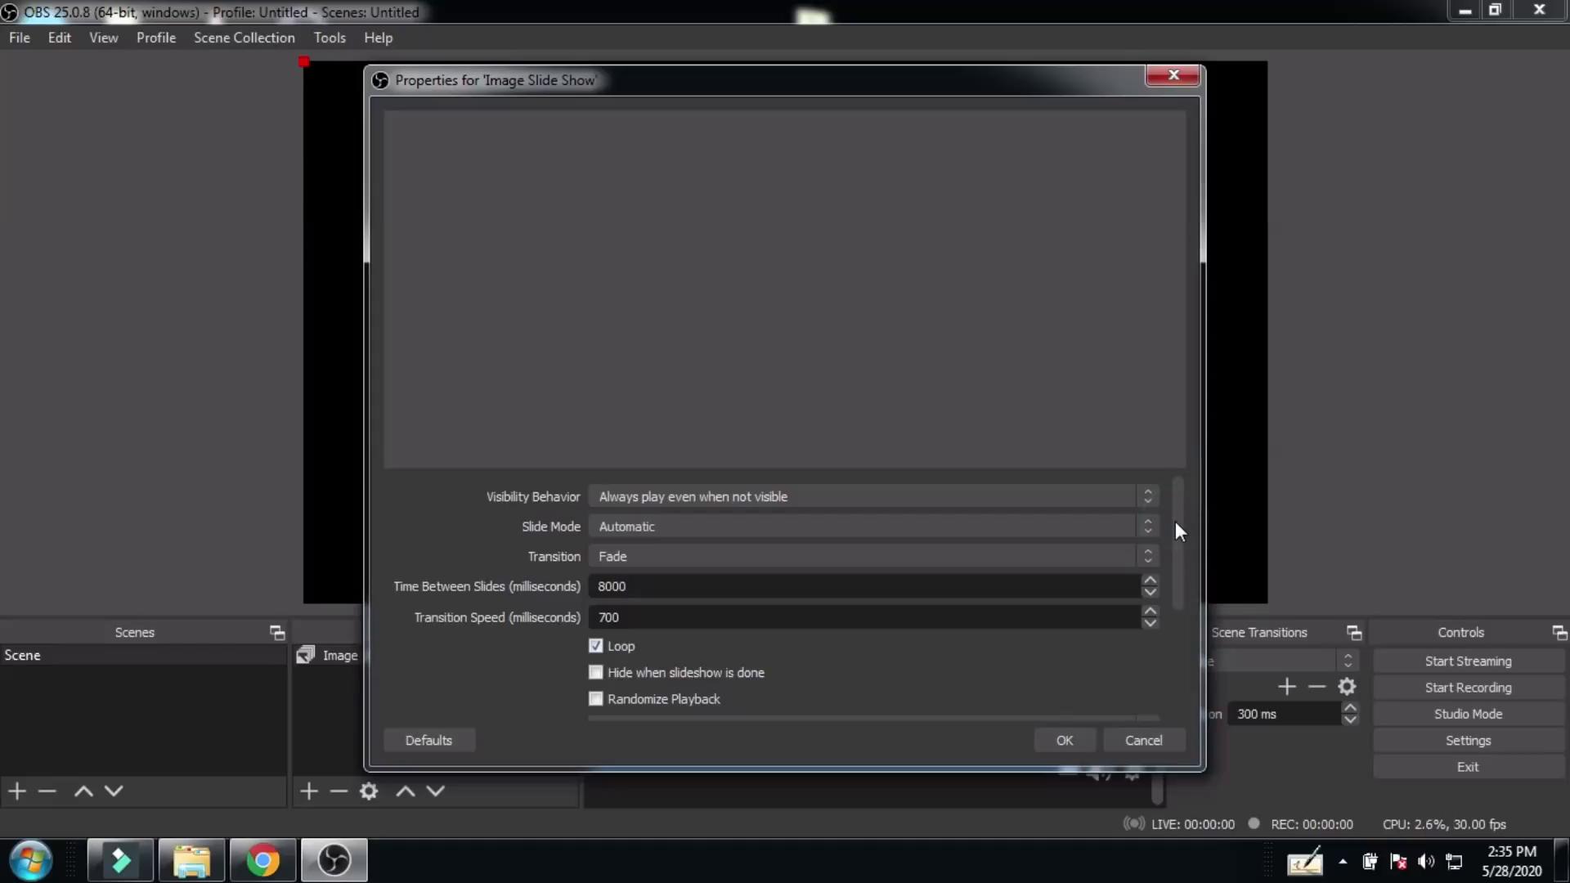
Step: Add the images PPT ON ICT-0, PPT ON ICT-1 and PPT ON ICT-2 from the desktop's ICT JPG folder to the slide show
{"action": "left_click_drag", "start_coordinate": [1176, 522], "coordinate": [1164, 650]}
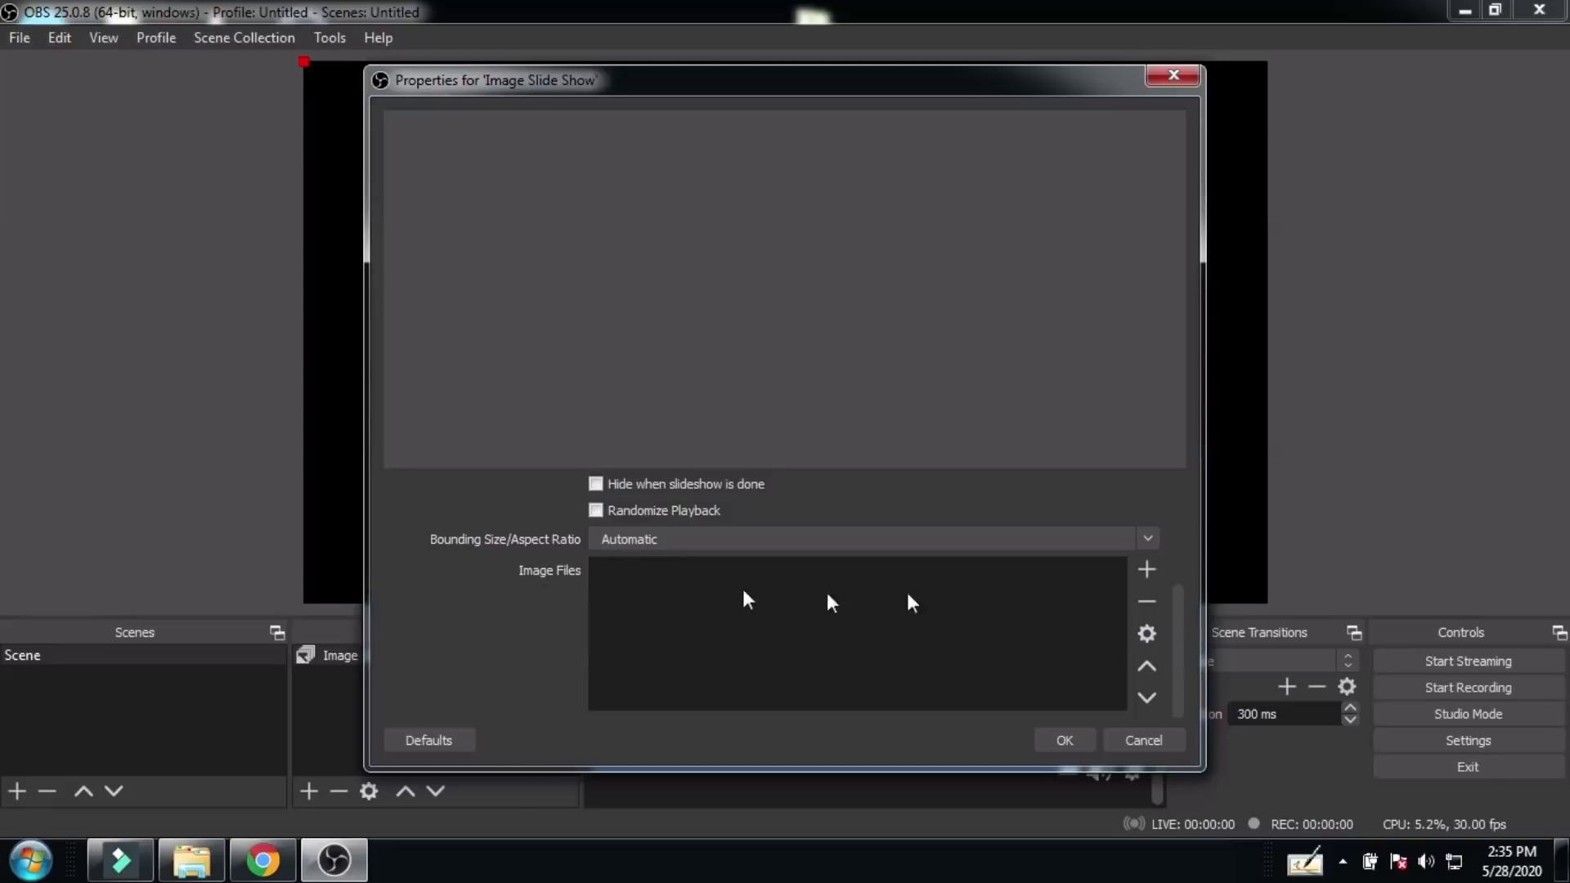
{"action": "left_click", "coordinate": [1146, 568]}
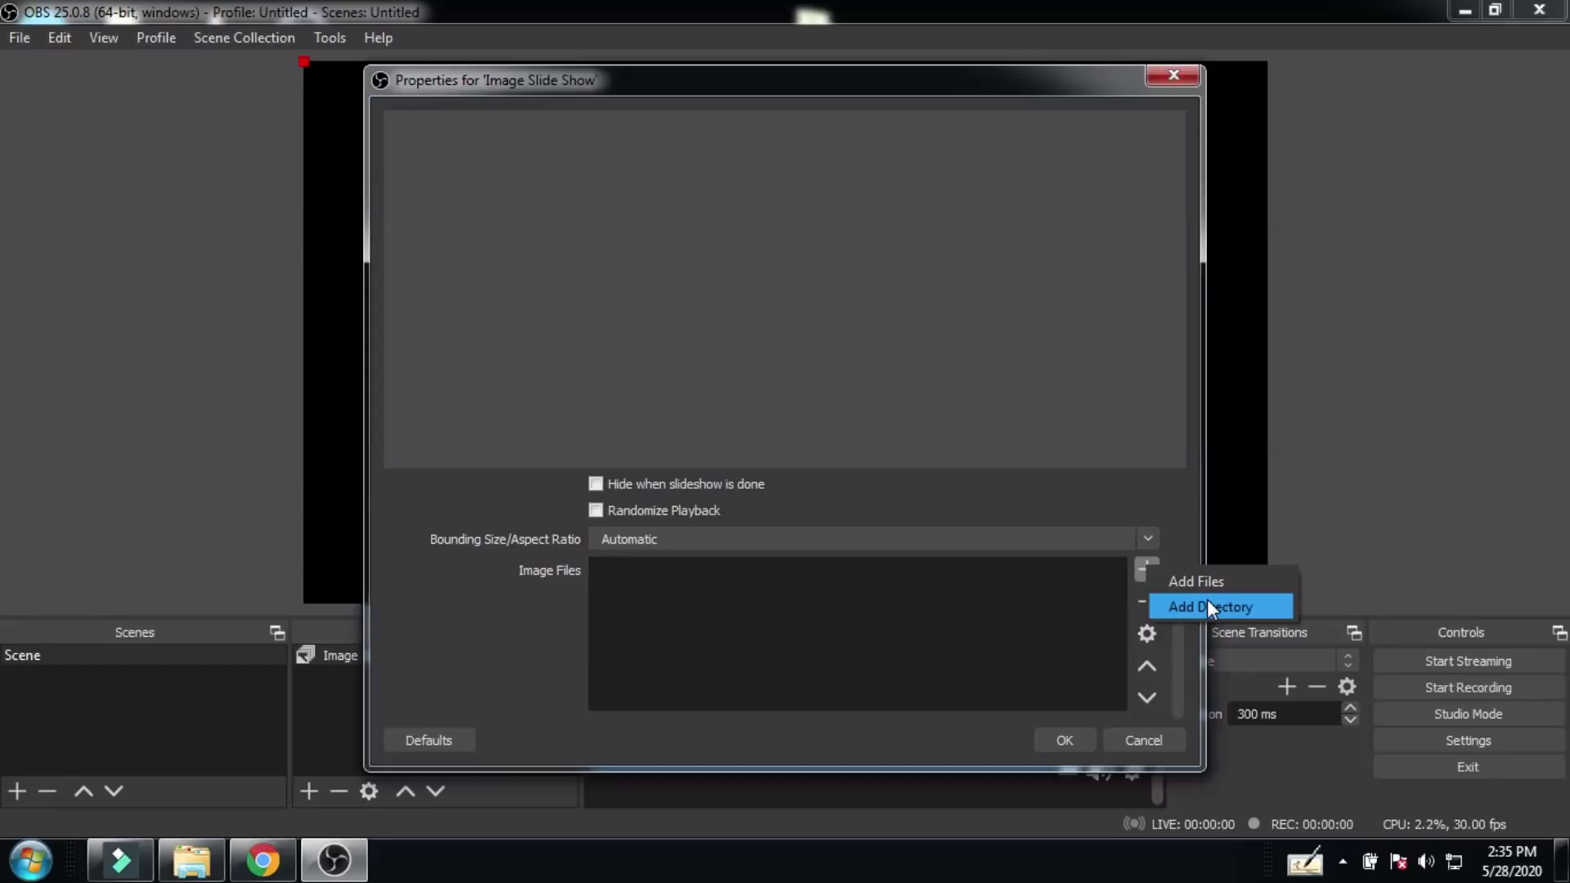
{"action": "left_click", "coordinate": [1196, 580]}
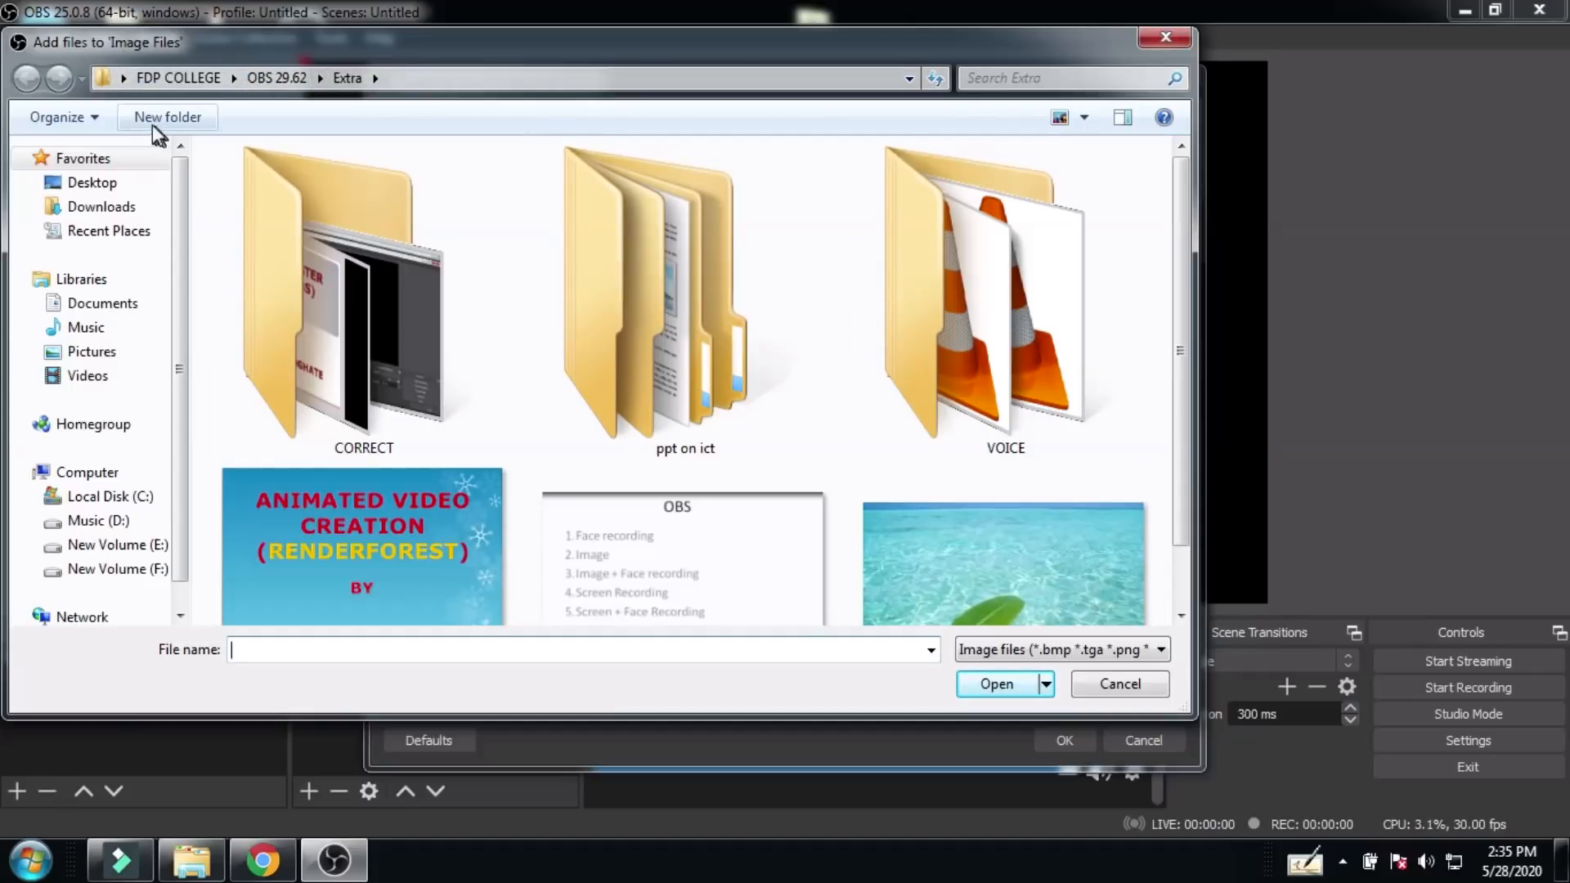
{"action": "left_click", "coordinate": [124, 77]}
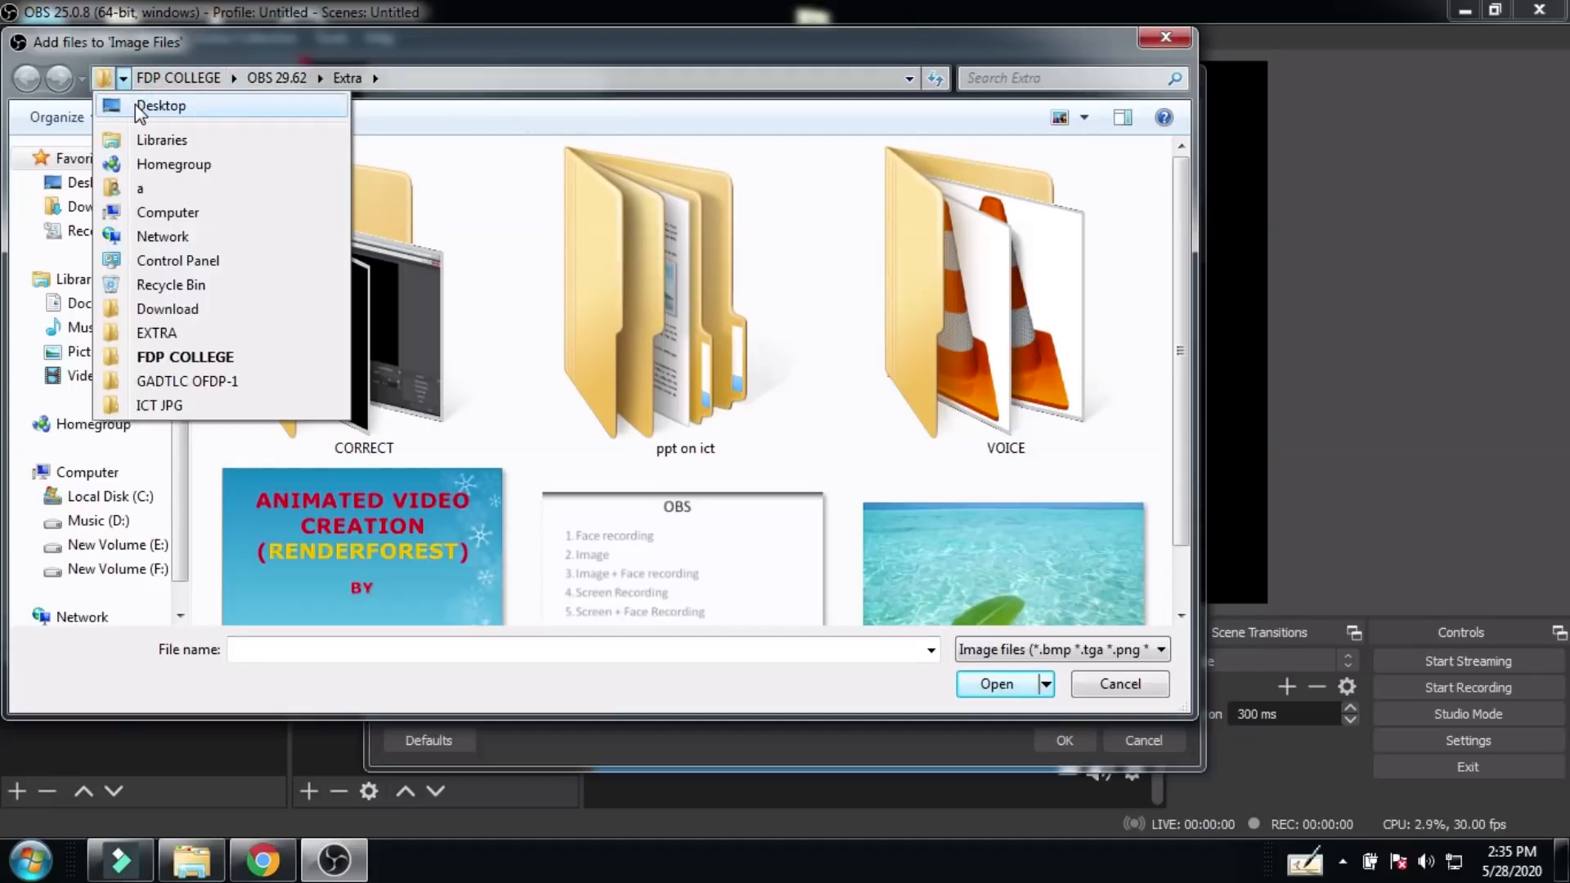
{"action": "left_click", "coordinate": [135, 105]}
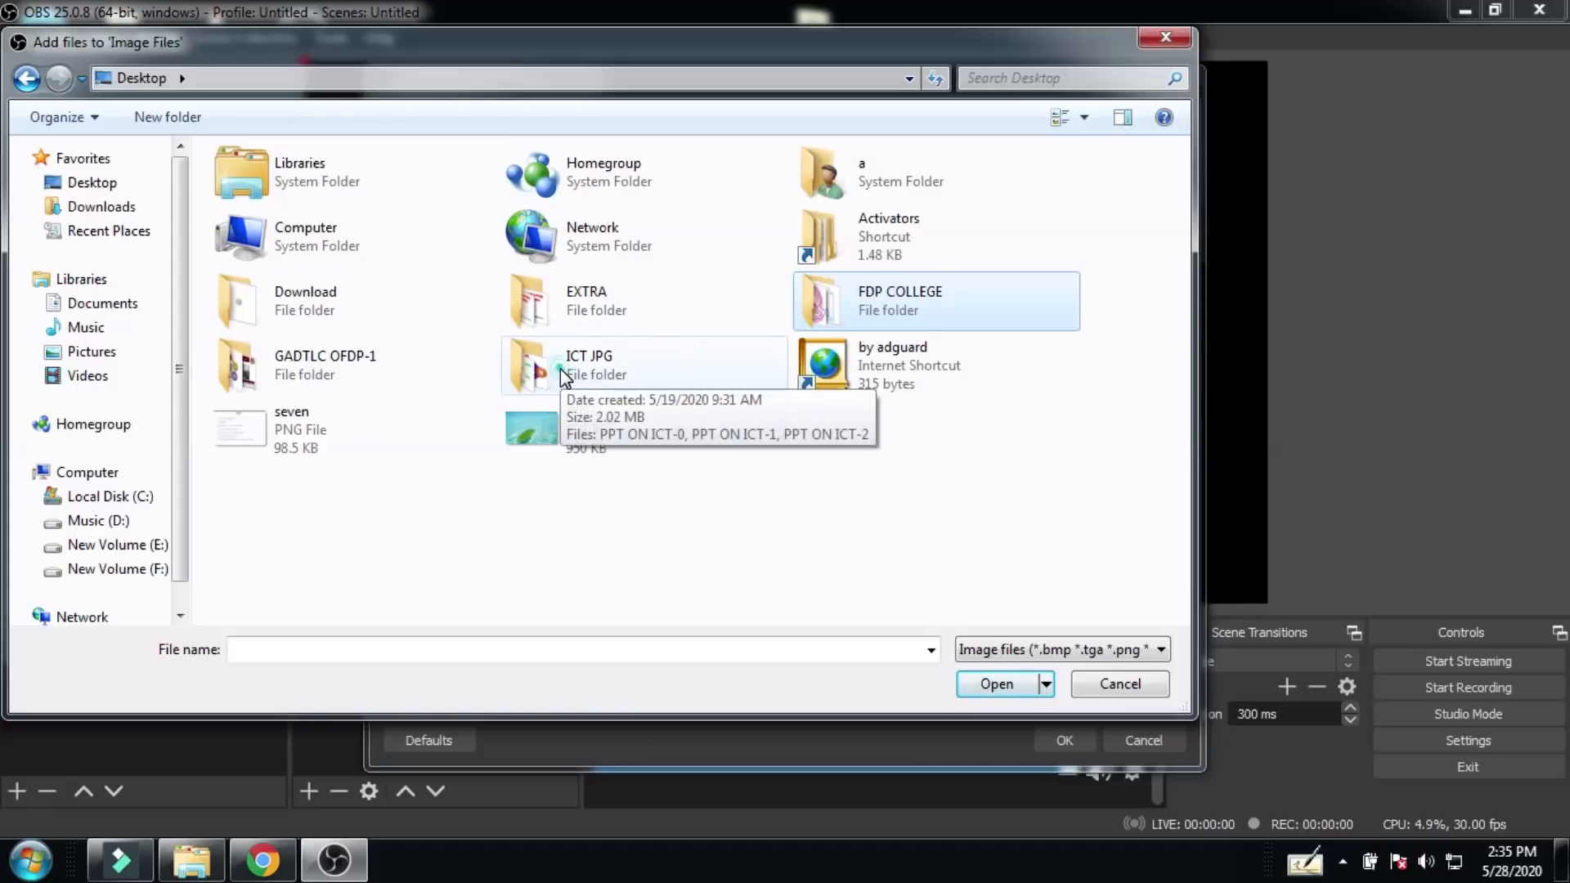
{"action": "double_click", "coordinate": [561, 369]}
{"action": "left_click", "coordinate": [253, 187]}
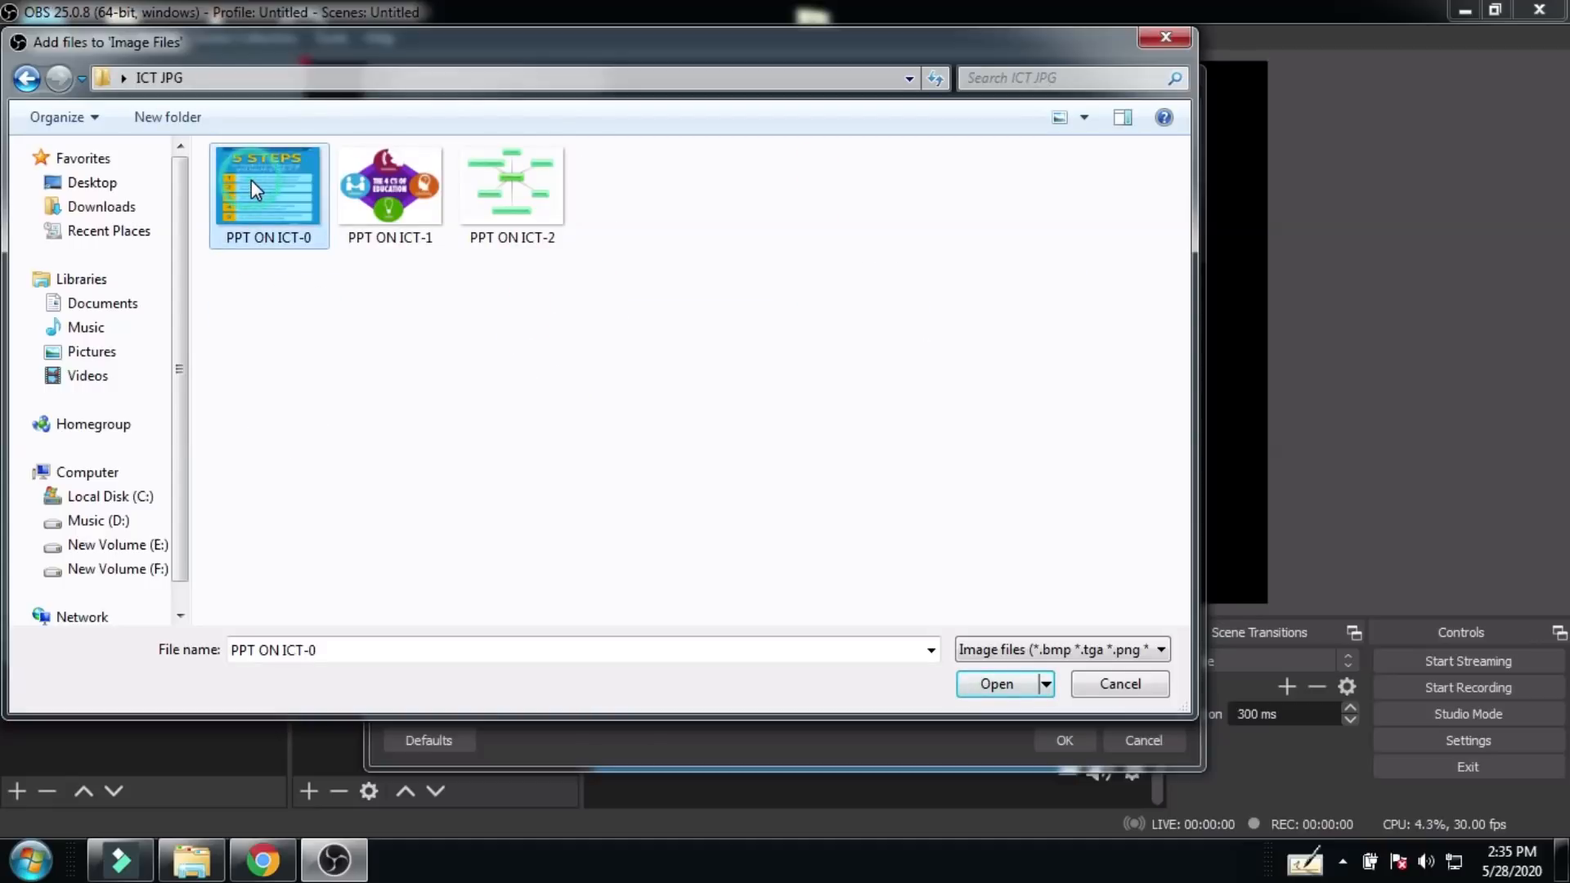
{"action": "key", "text": "ctrl+a"}
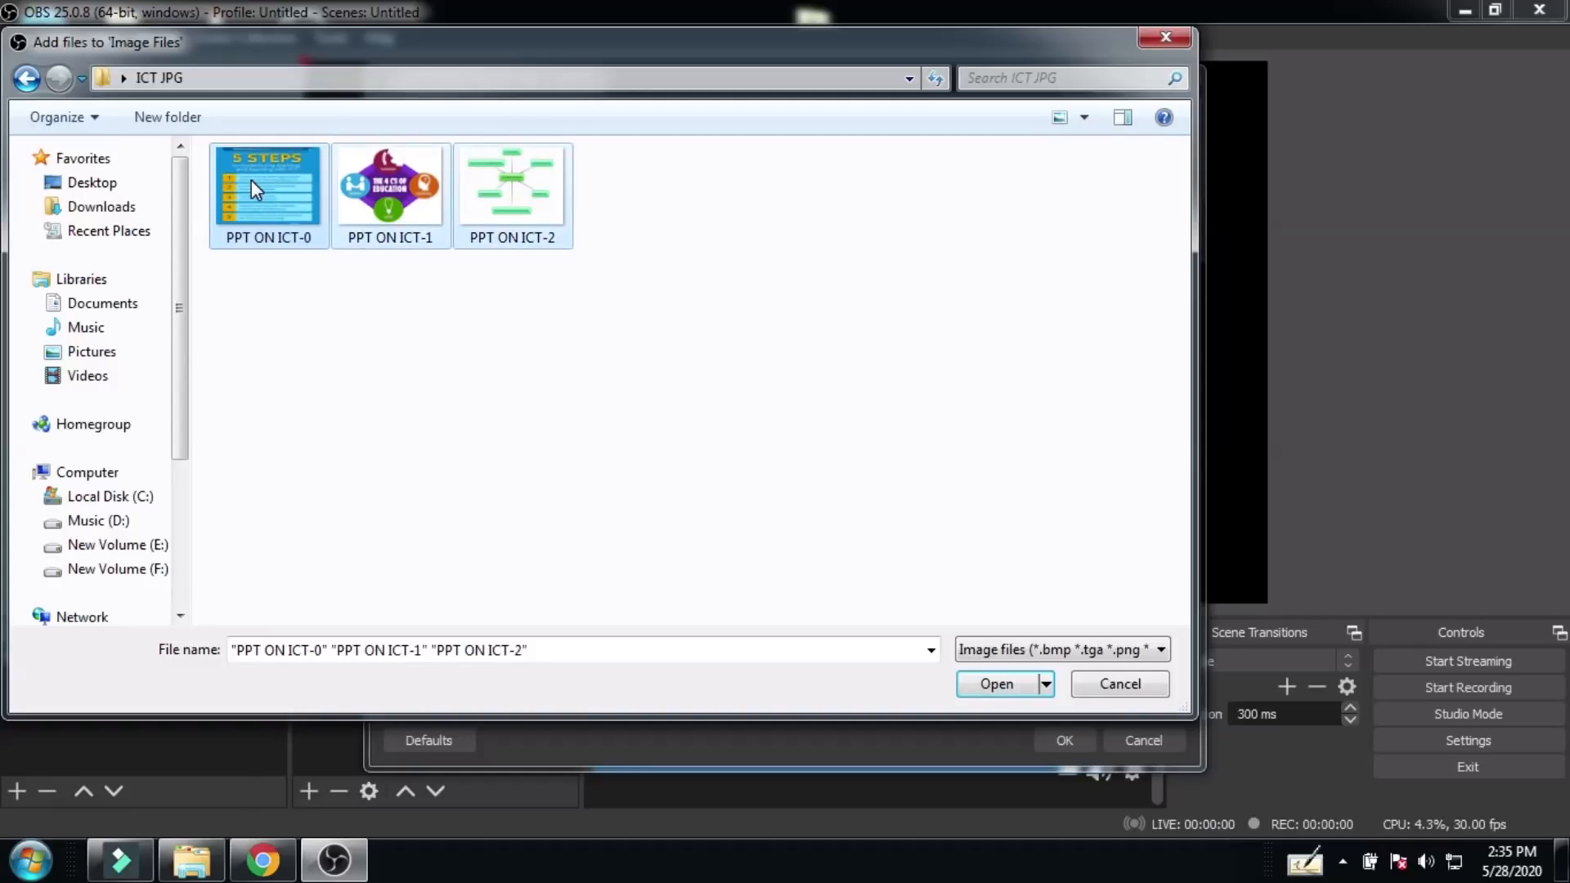
{"action": "left_click", "coordinate": [993, 680]}
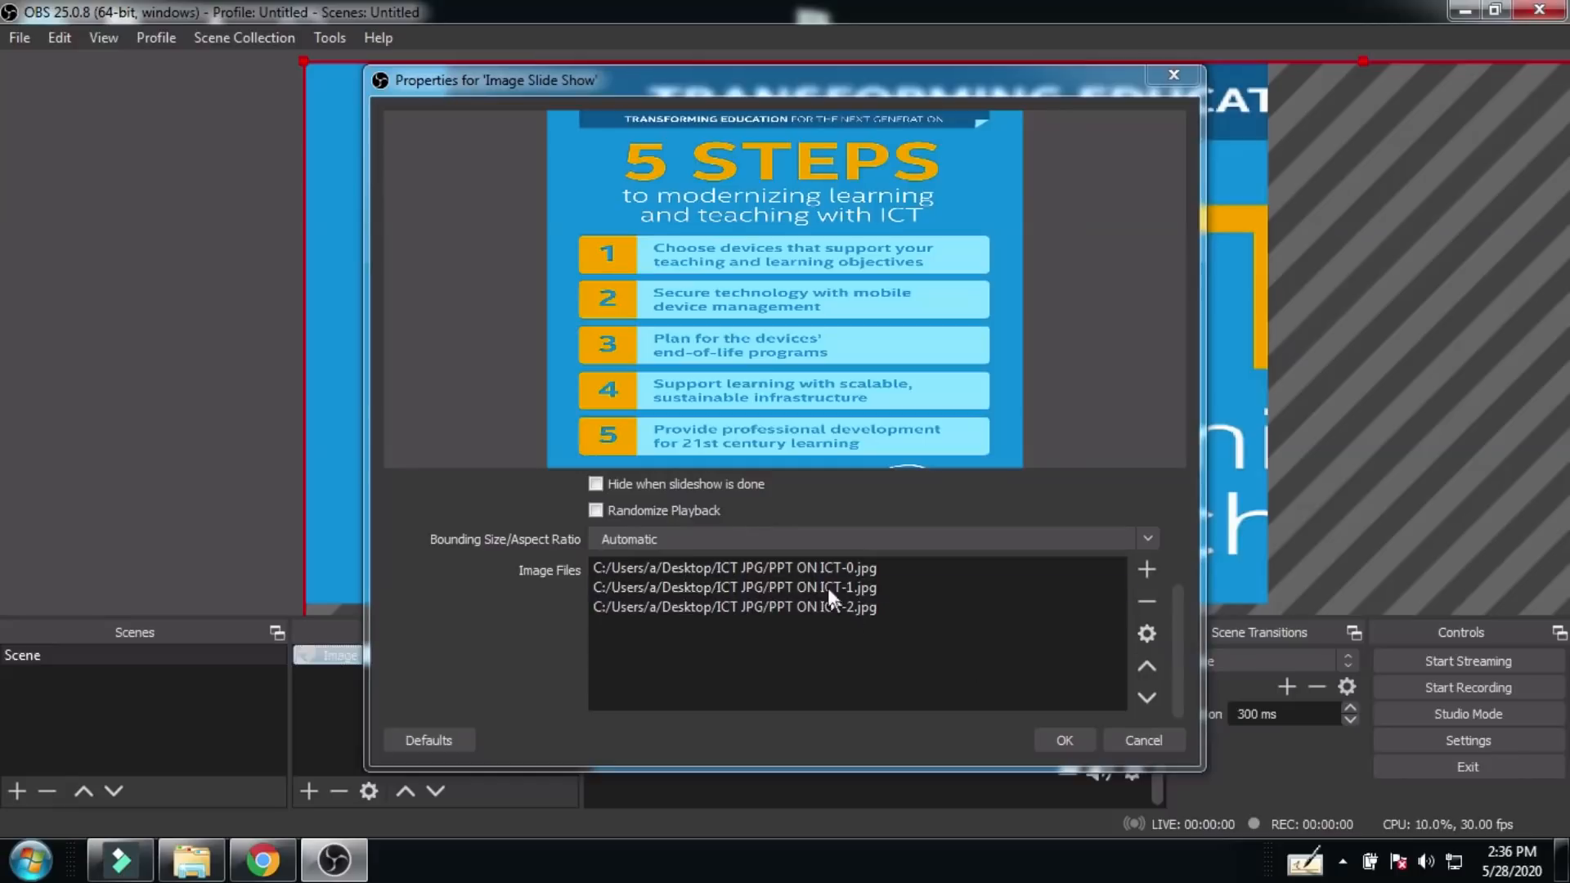
Step: Review the slide show's image file list and its visibility, slide mode, transition and timing settings
{"action": "left_click", "coordinate": [834, 587]}
{"action": "left_click", "coordinate": [855, 567]}
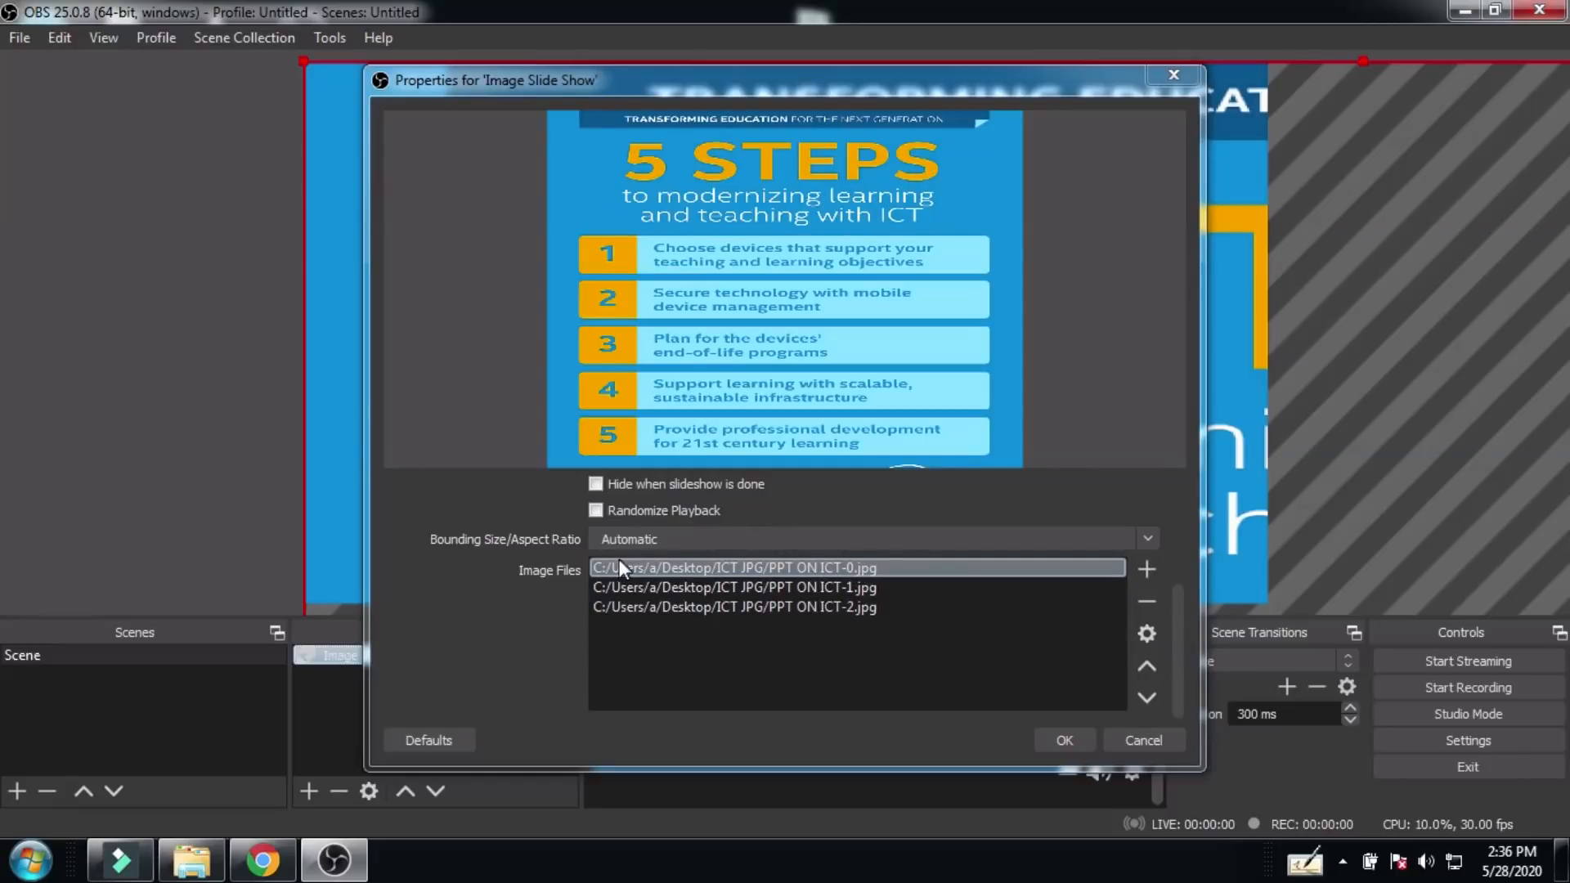
{"action": "left_click", "coordinate": [827, 589]}
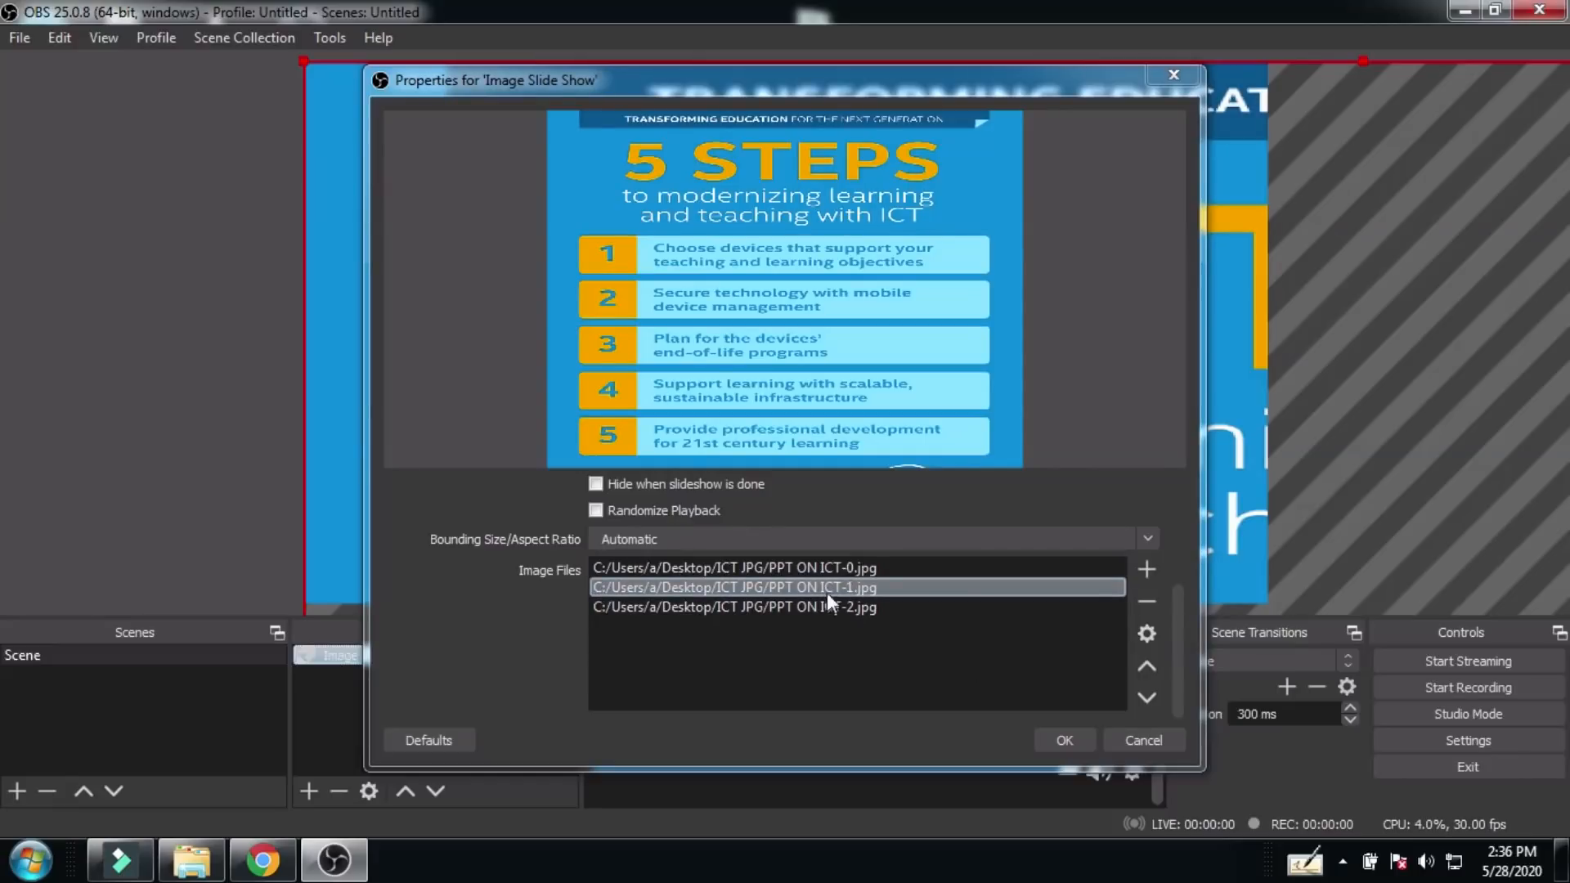
{"action": "left_click", "coordinate": [846, 567]}
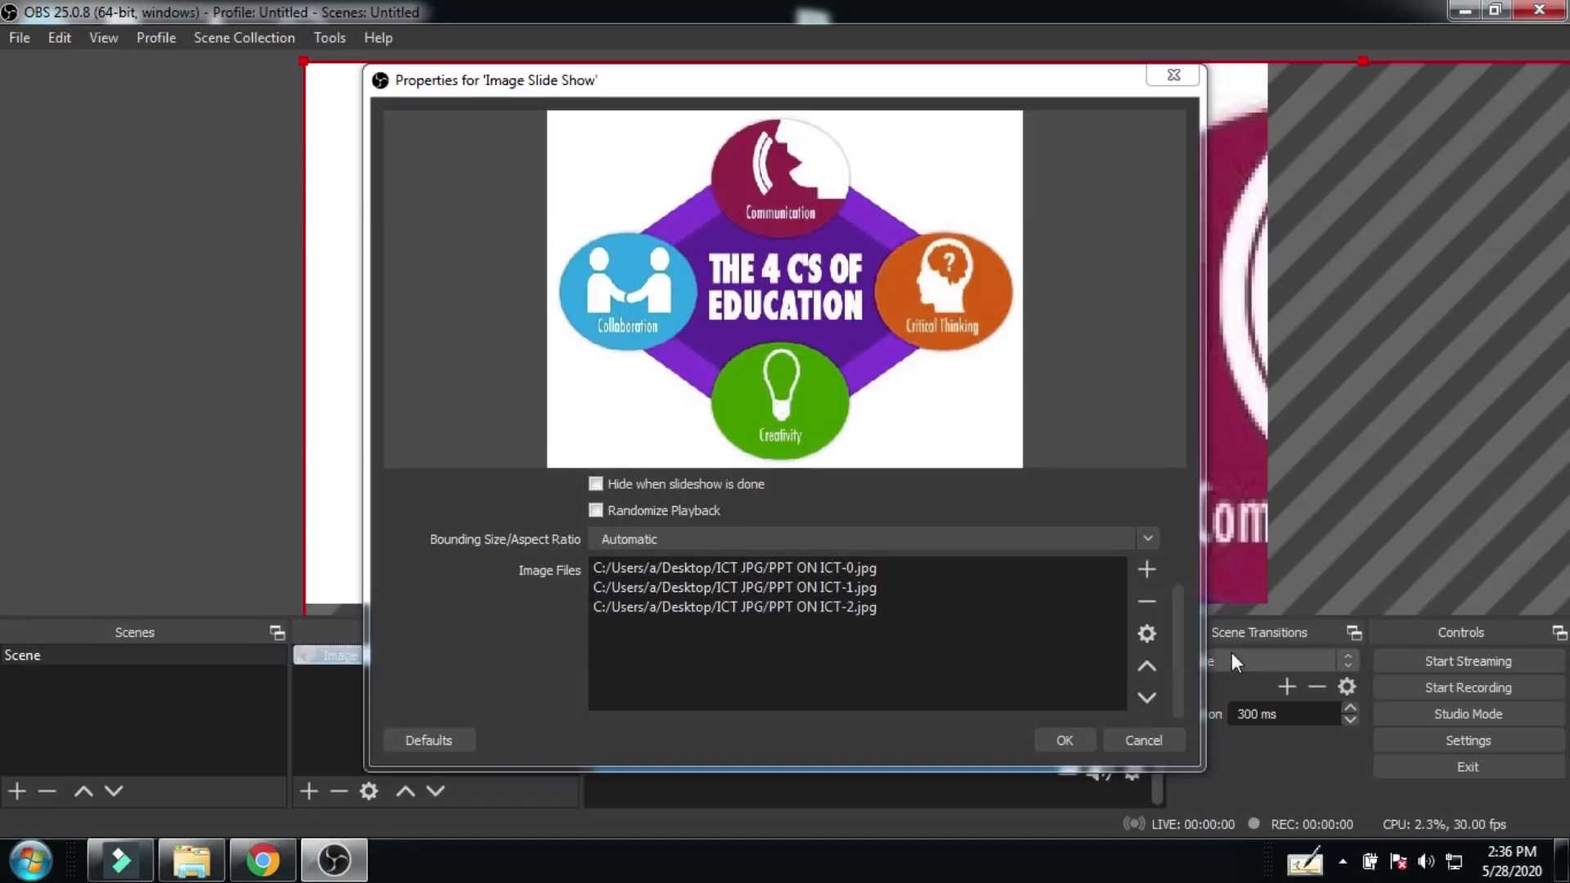
{"action": "left_click", "coordinate": [1181, 666]}
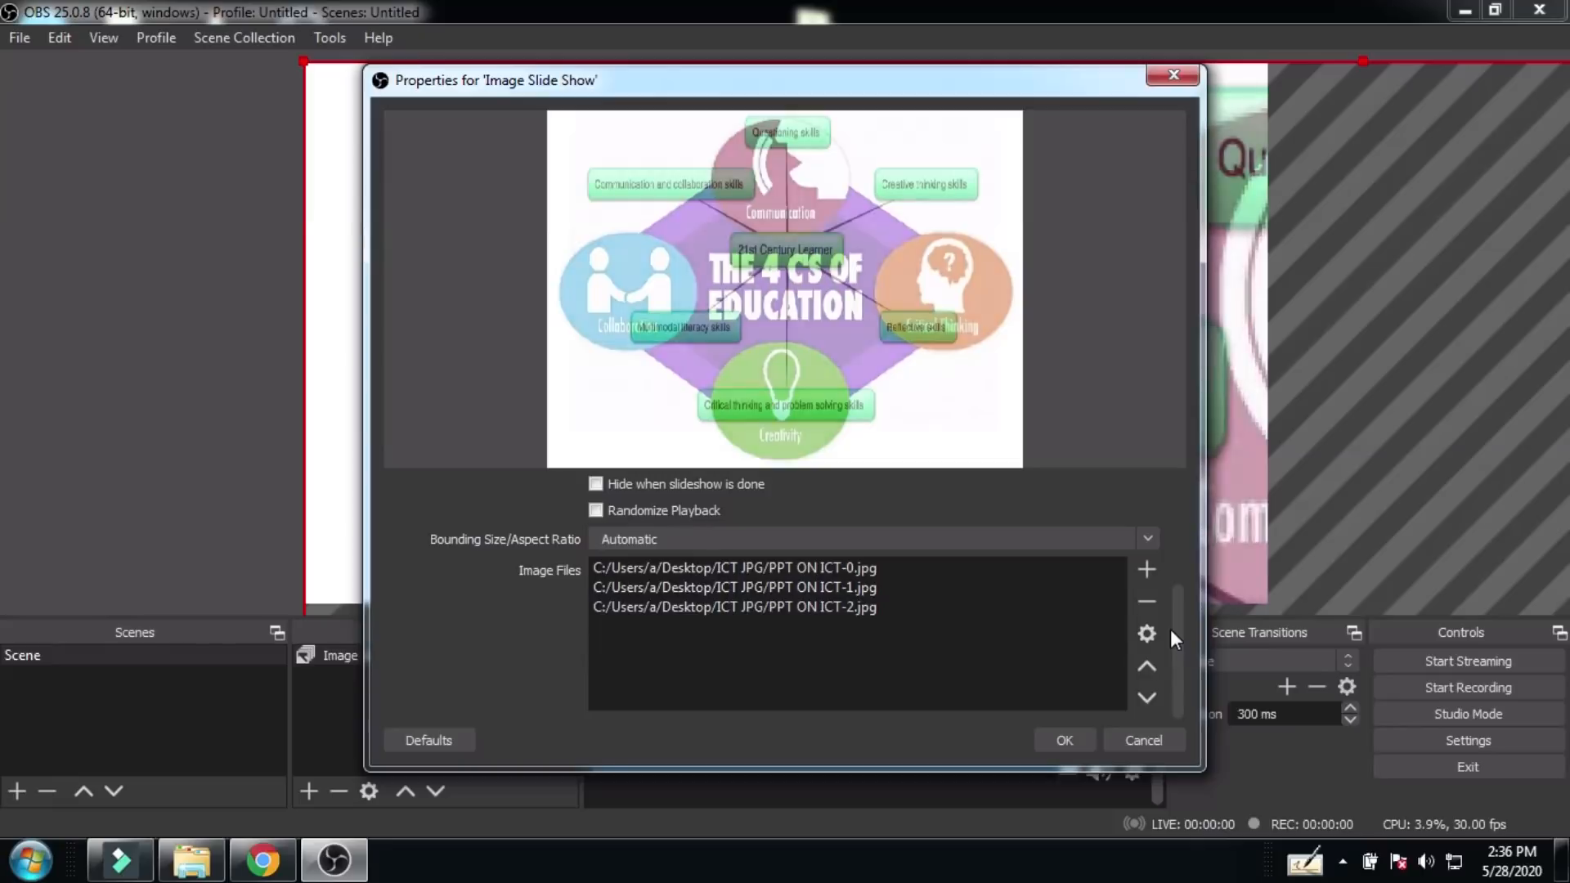
{"action": "left_click_drag", "start_coordinate": [1170, 629], "coordinate": [1155, 503]}
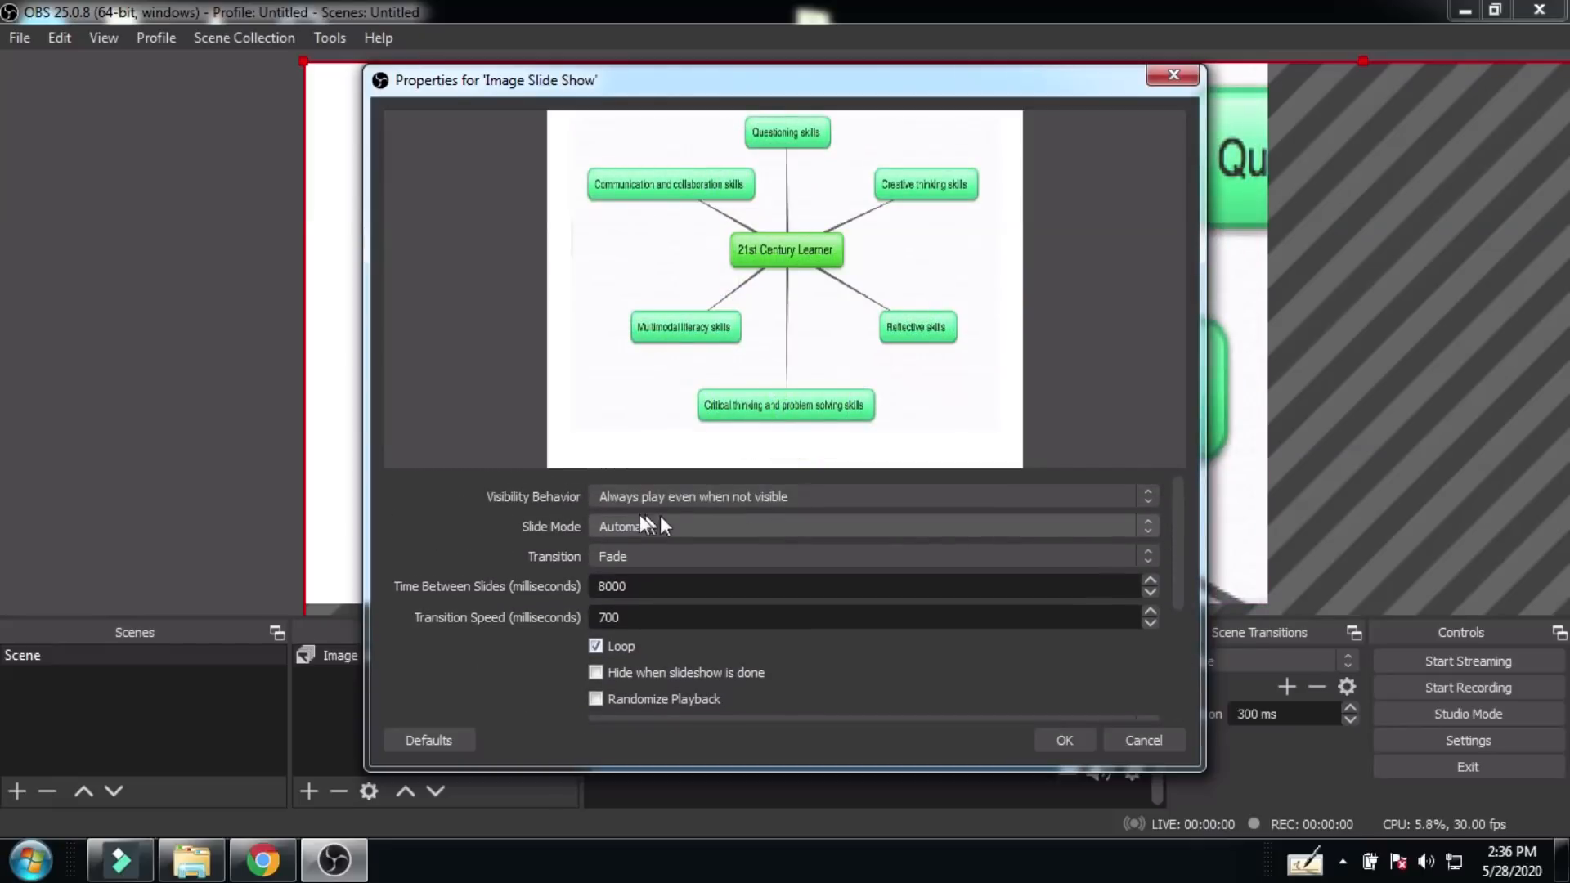
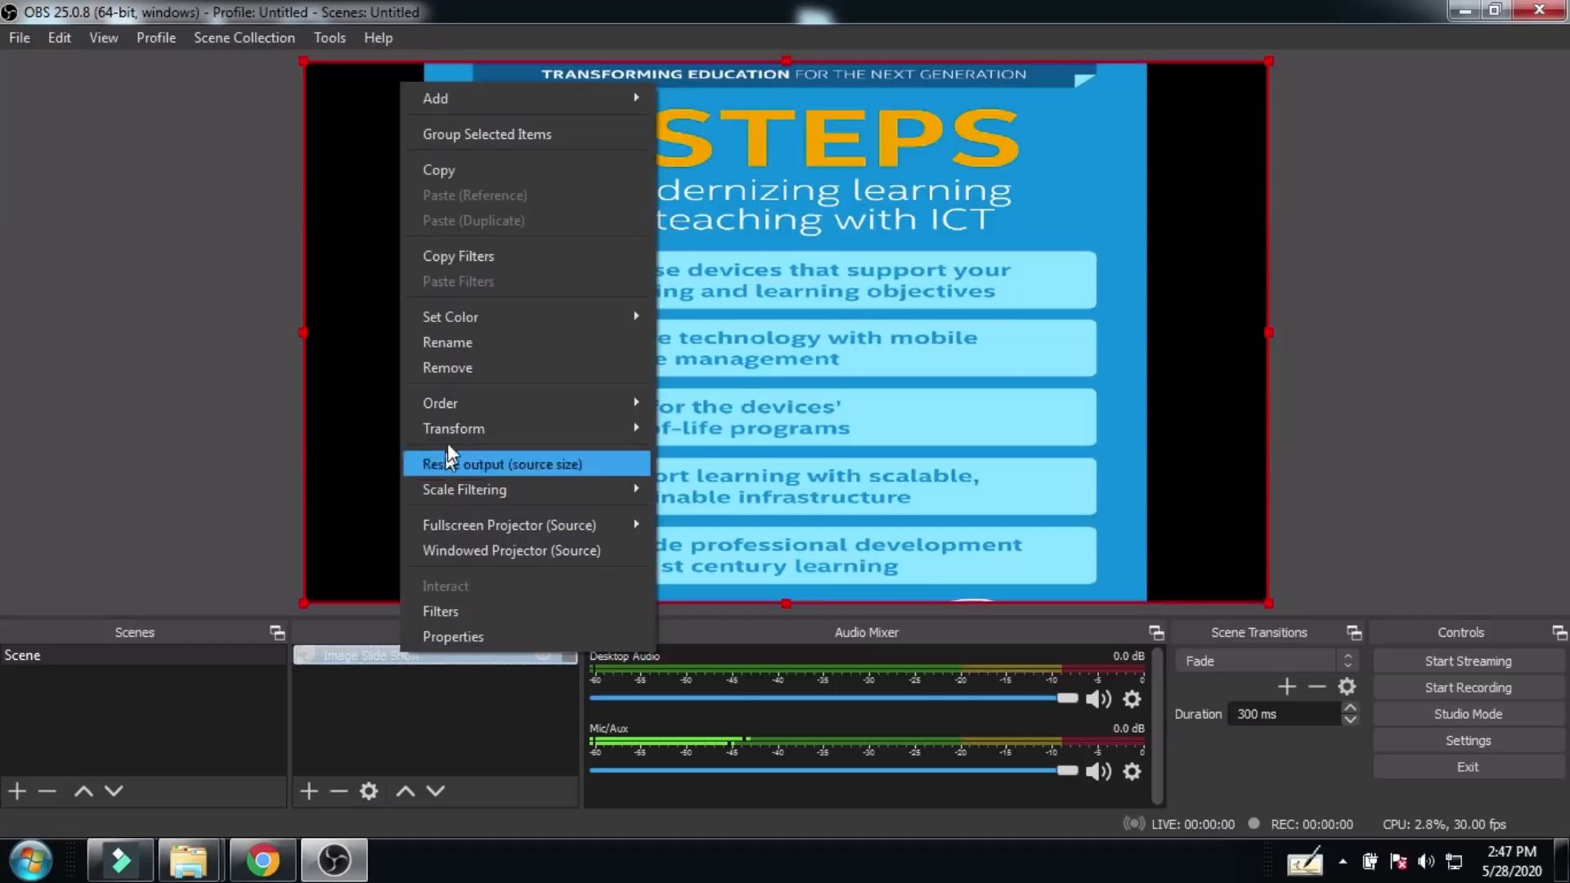
Step: Remove the Image Slide Show source and add a new Text (GDI+) source under its default name
{"action": "left_click", "coordinate": [466, 368]}
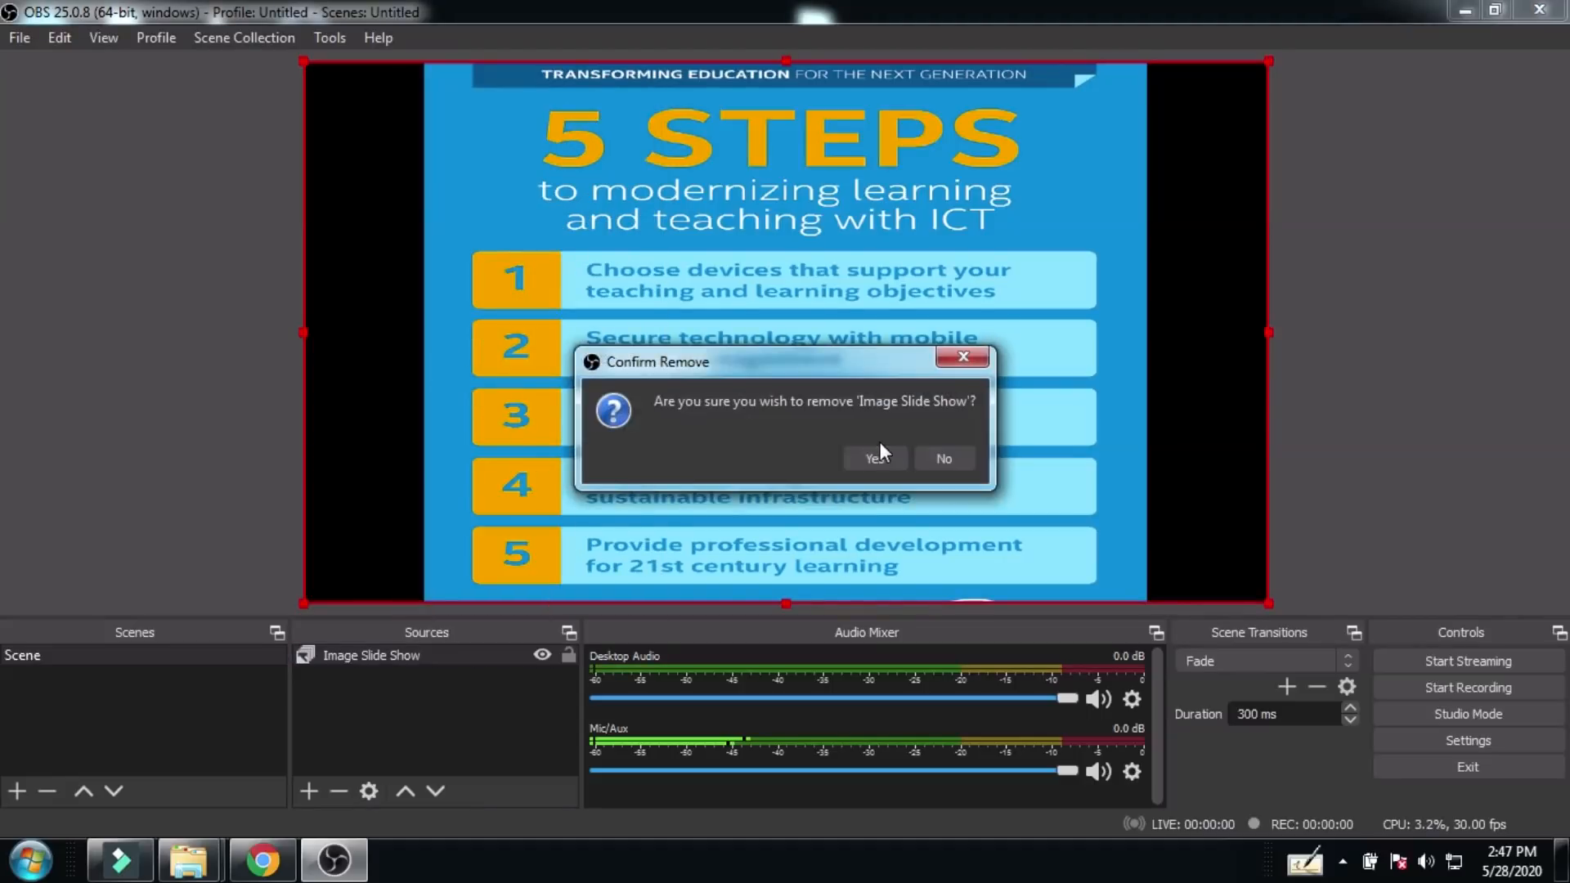
{"action": "left_click", "coordinate": [876, 453]}
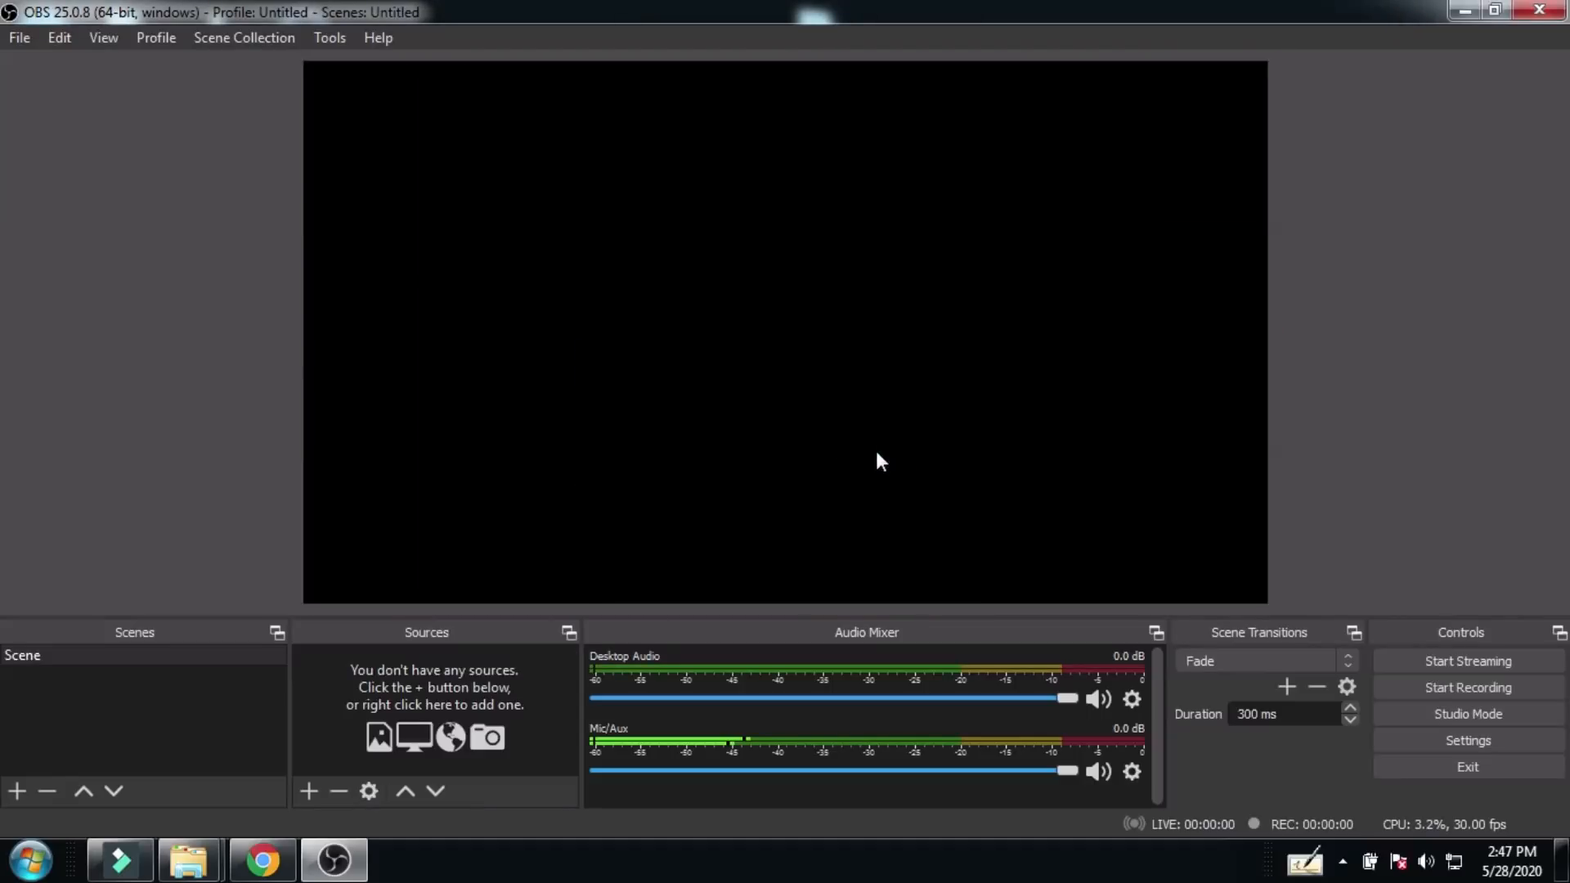
{"action": "left_click", "coordinate": [309, 791]}
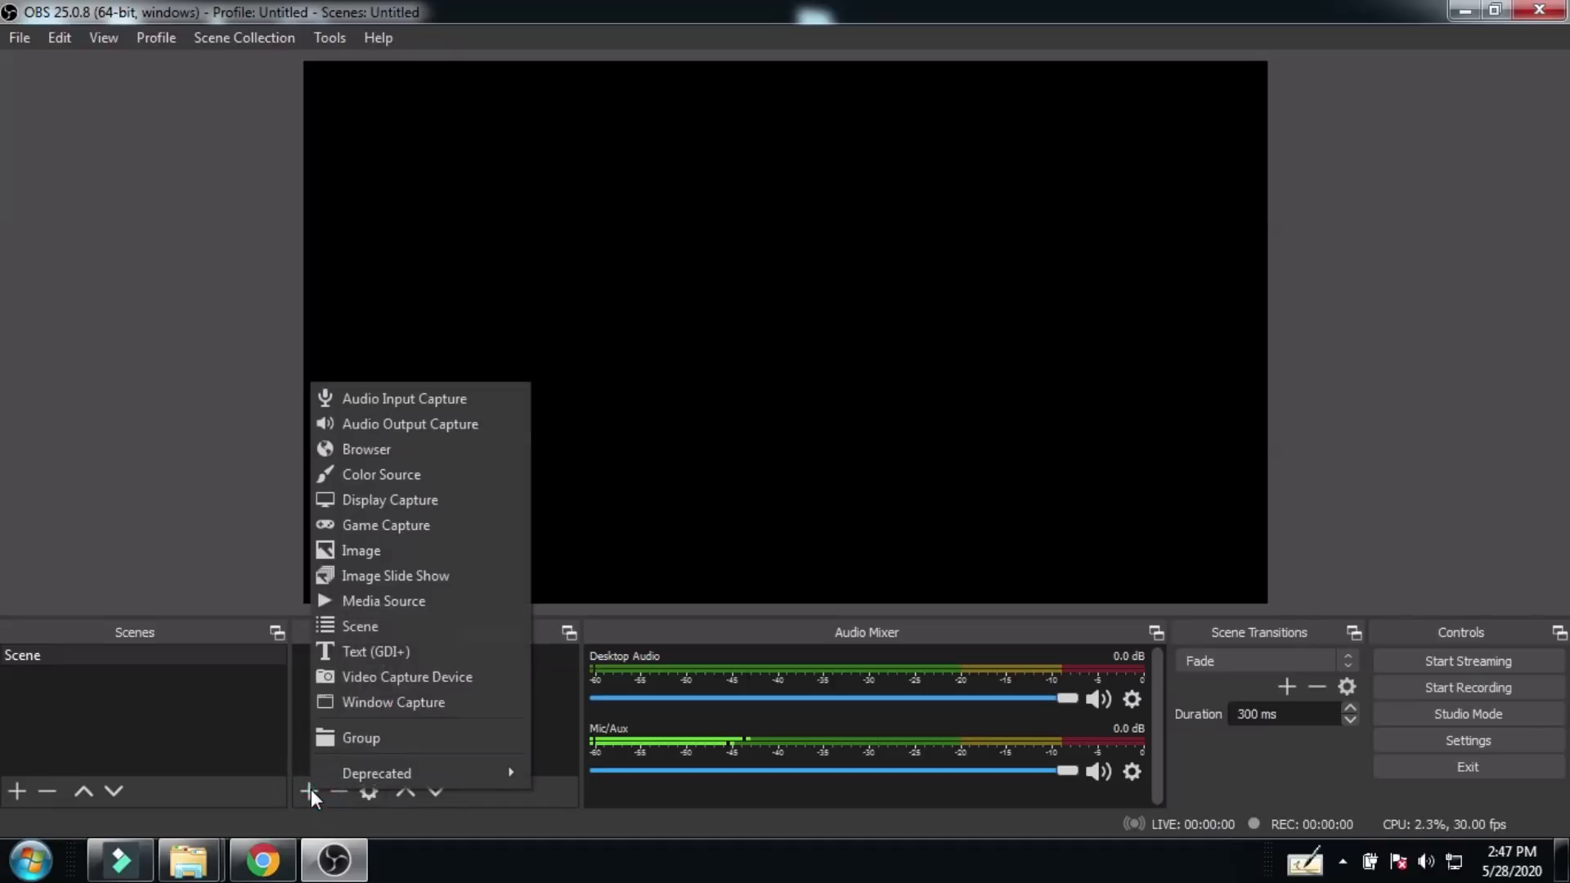
{"action": "left_click", "coordinate": [350, 654]}
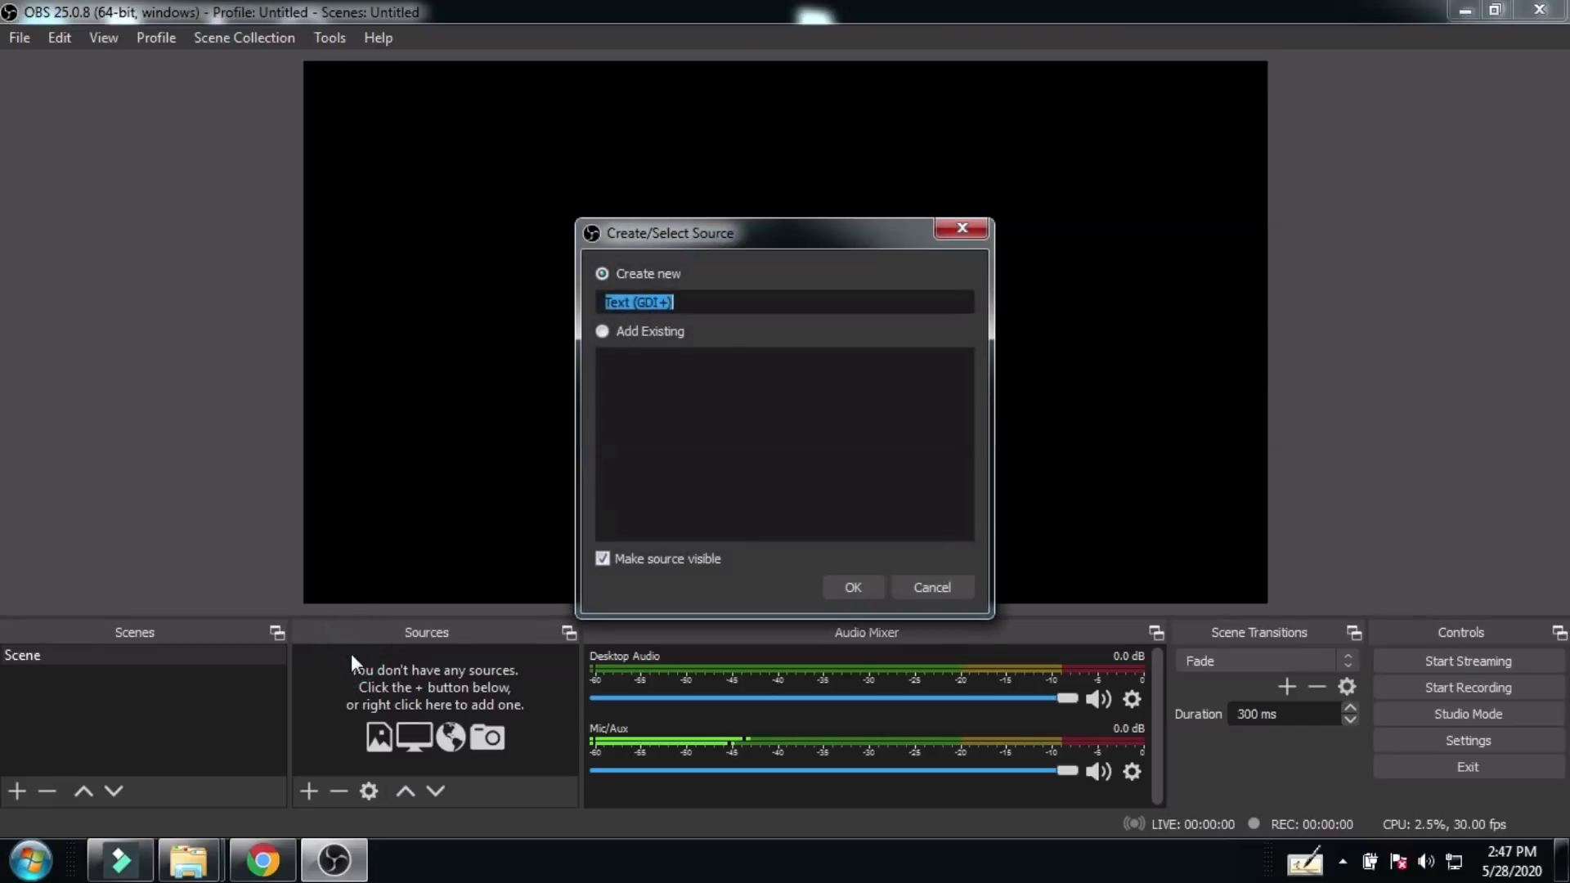
{"action": "left_click", "coordinate": [840, 583]}
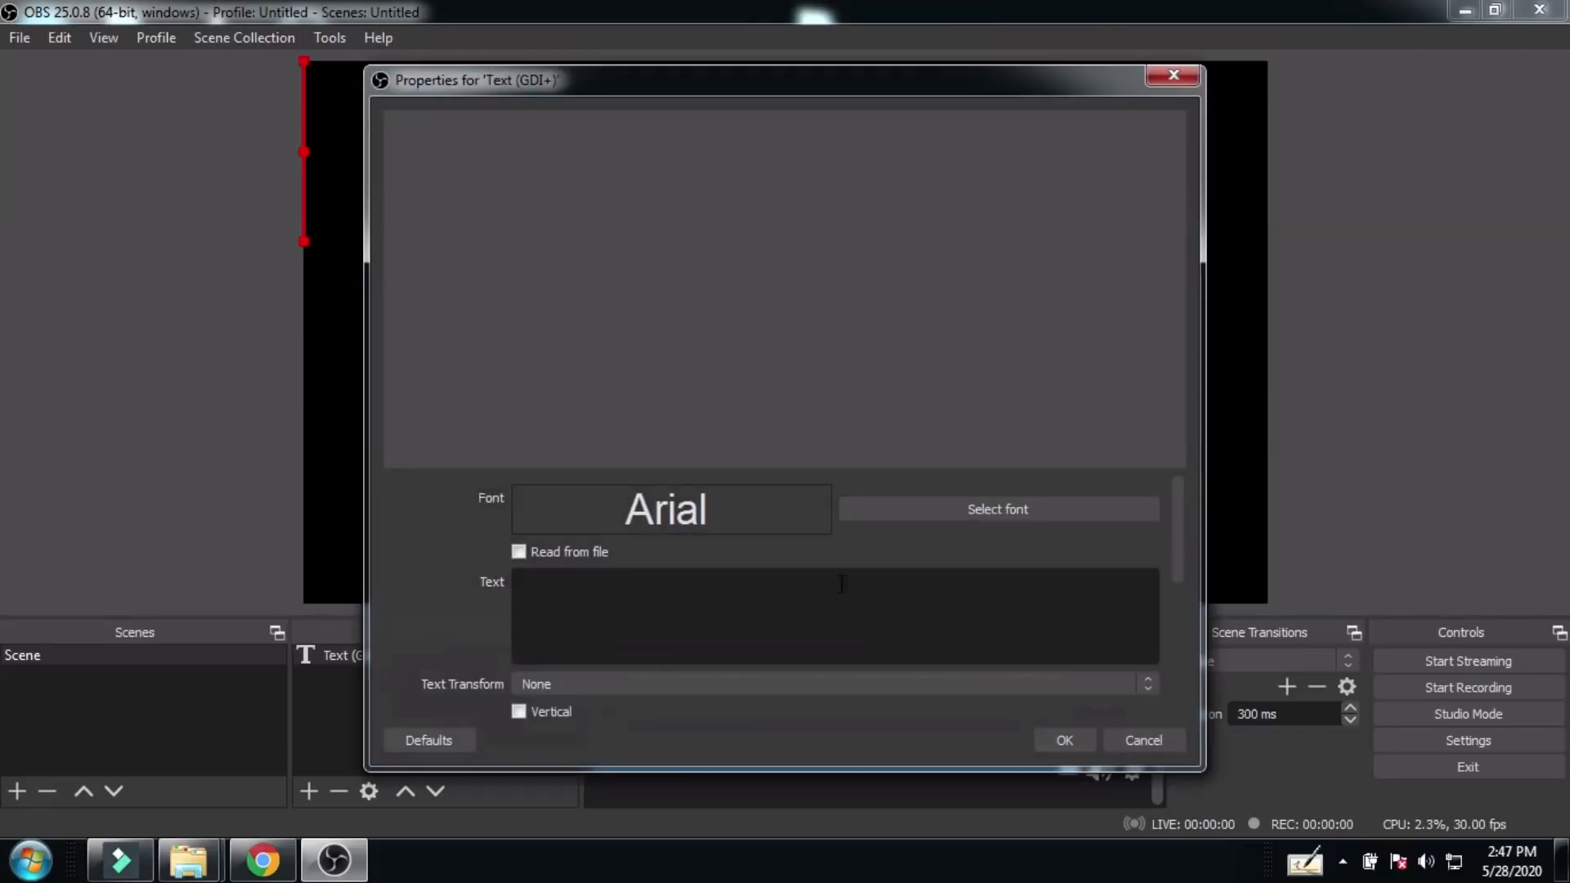
Step: Enter GO CORONA as the source's text, with a double space between the two words
{"action": "left_click", "coordinate": [623, 596]}
{"action": "type", "text": "GO"}
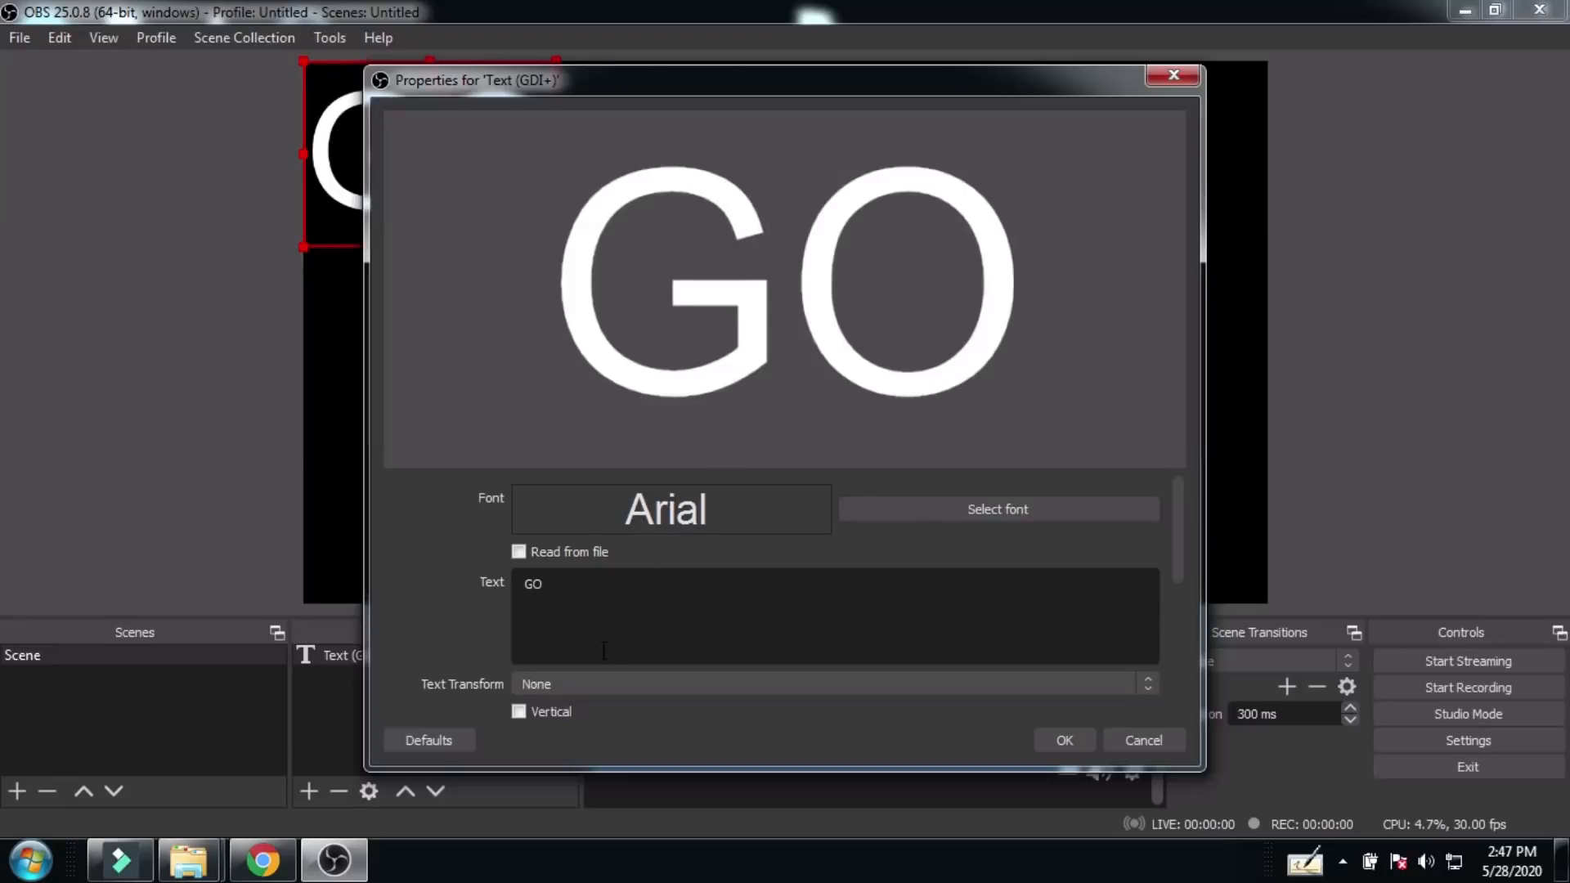
{"action": "type", "text": " COR"}
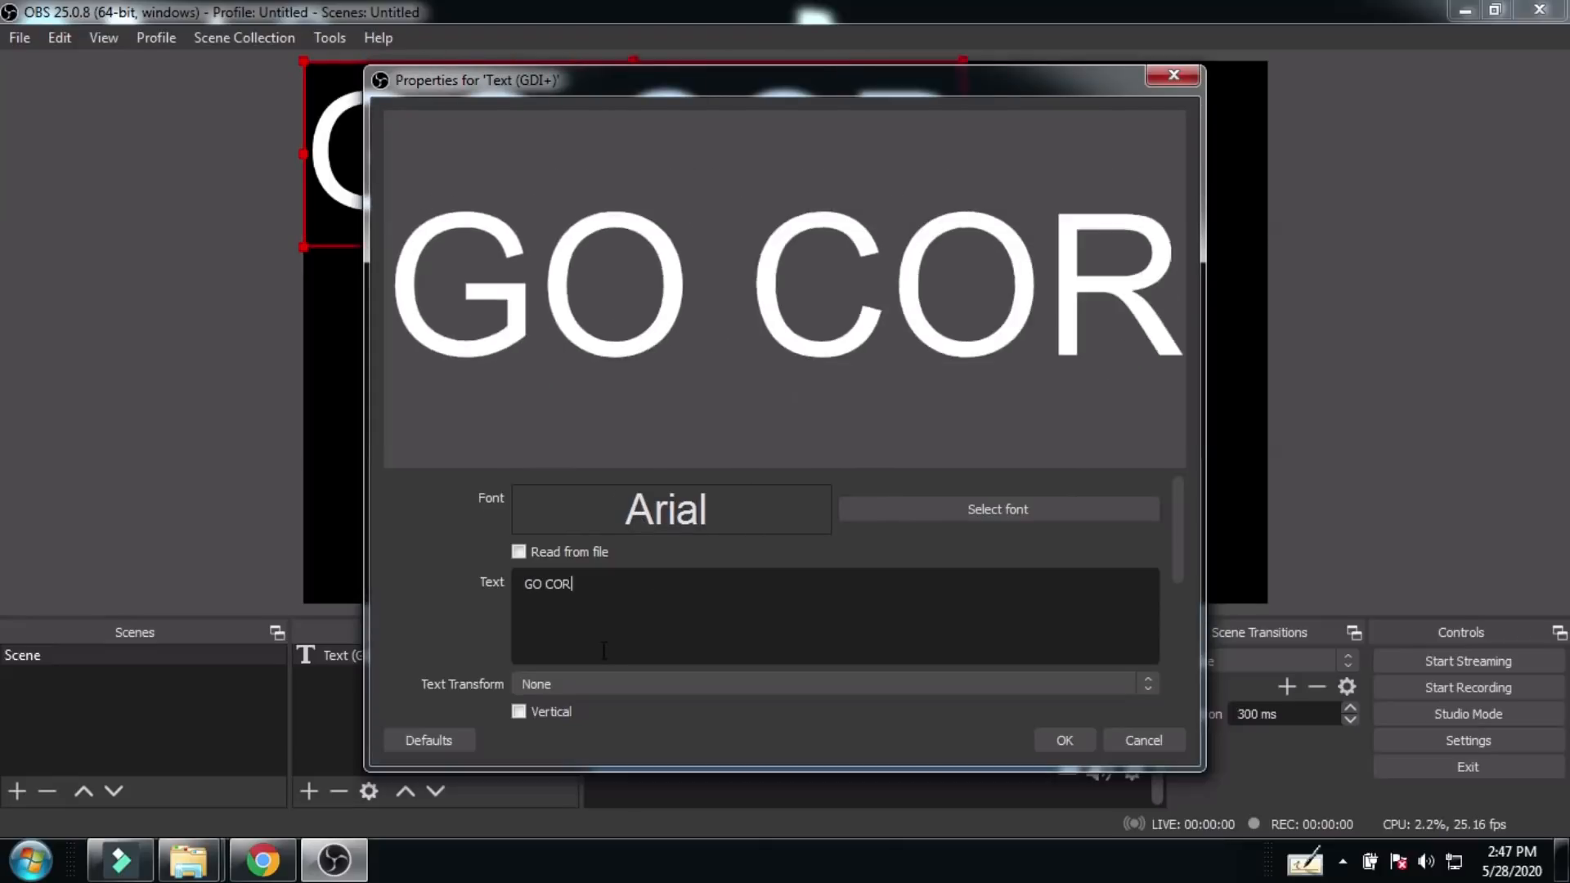
{"action": "type", "text": "ONA"}
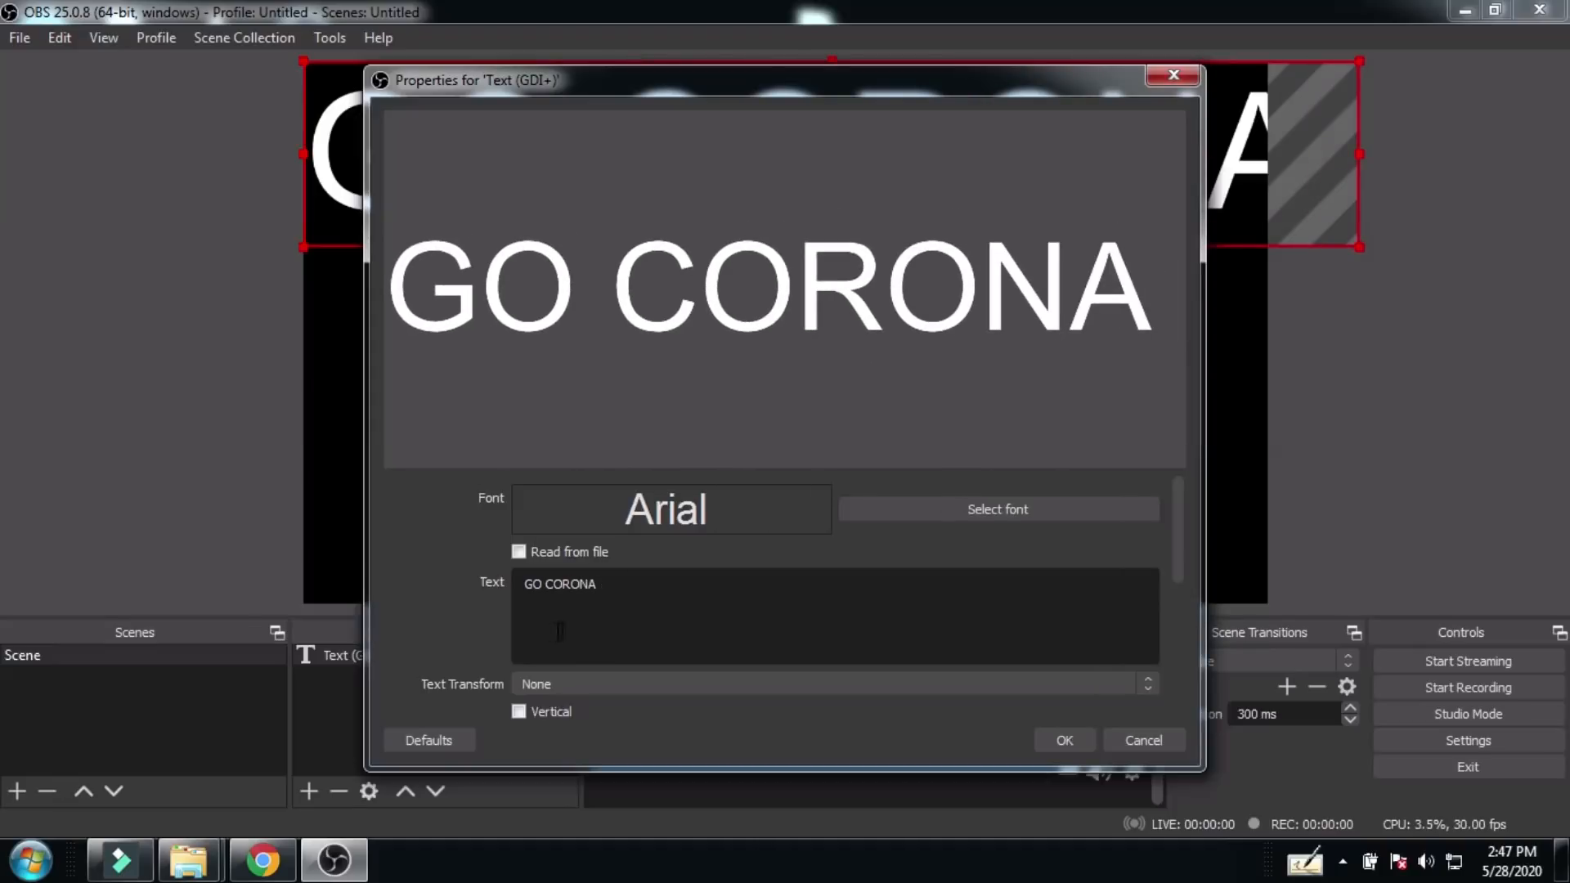
{"action": "left_click", "coordinate": [548, 584]}
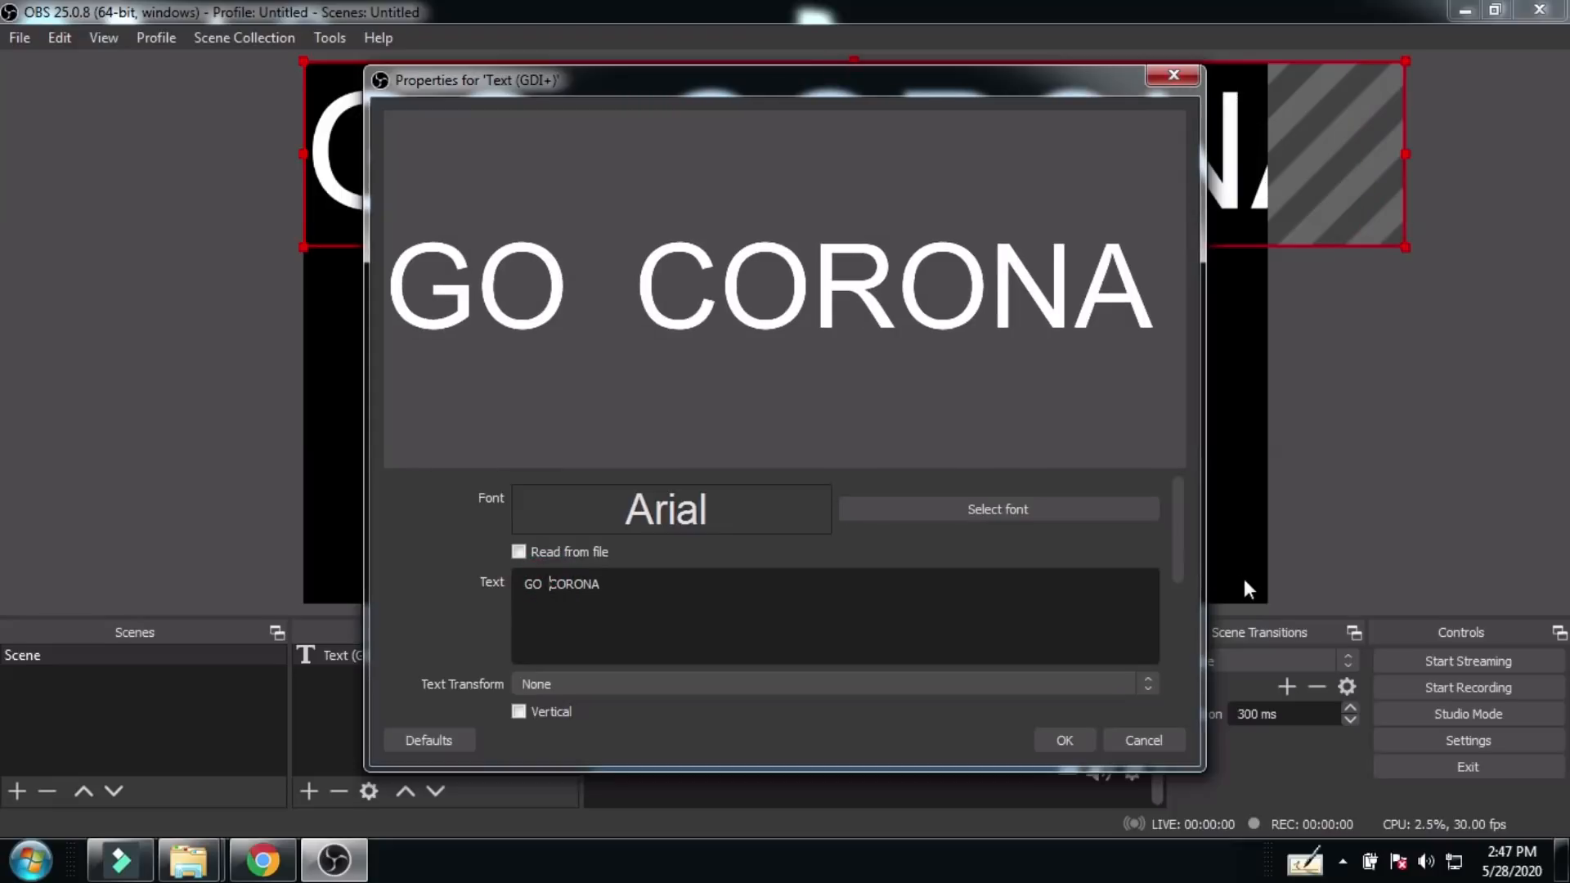
Step: Set the text's font size to 48, keeping Arial Regular
{"action": "left_click", "coordinate": [947, 509]}
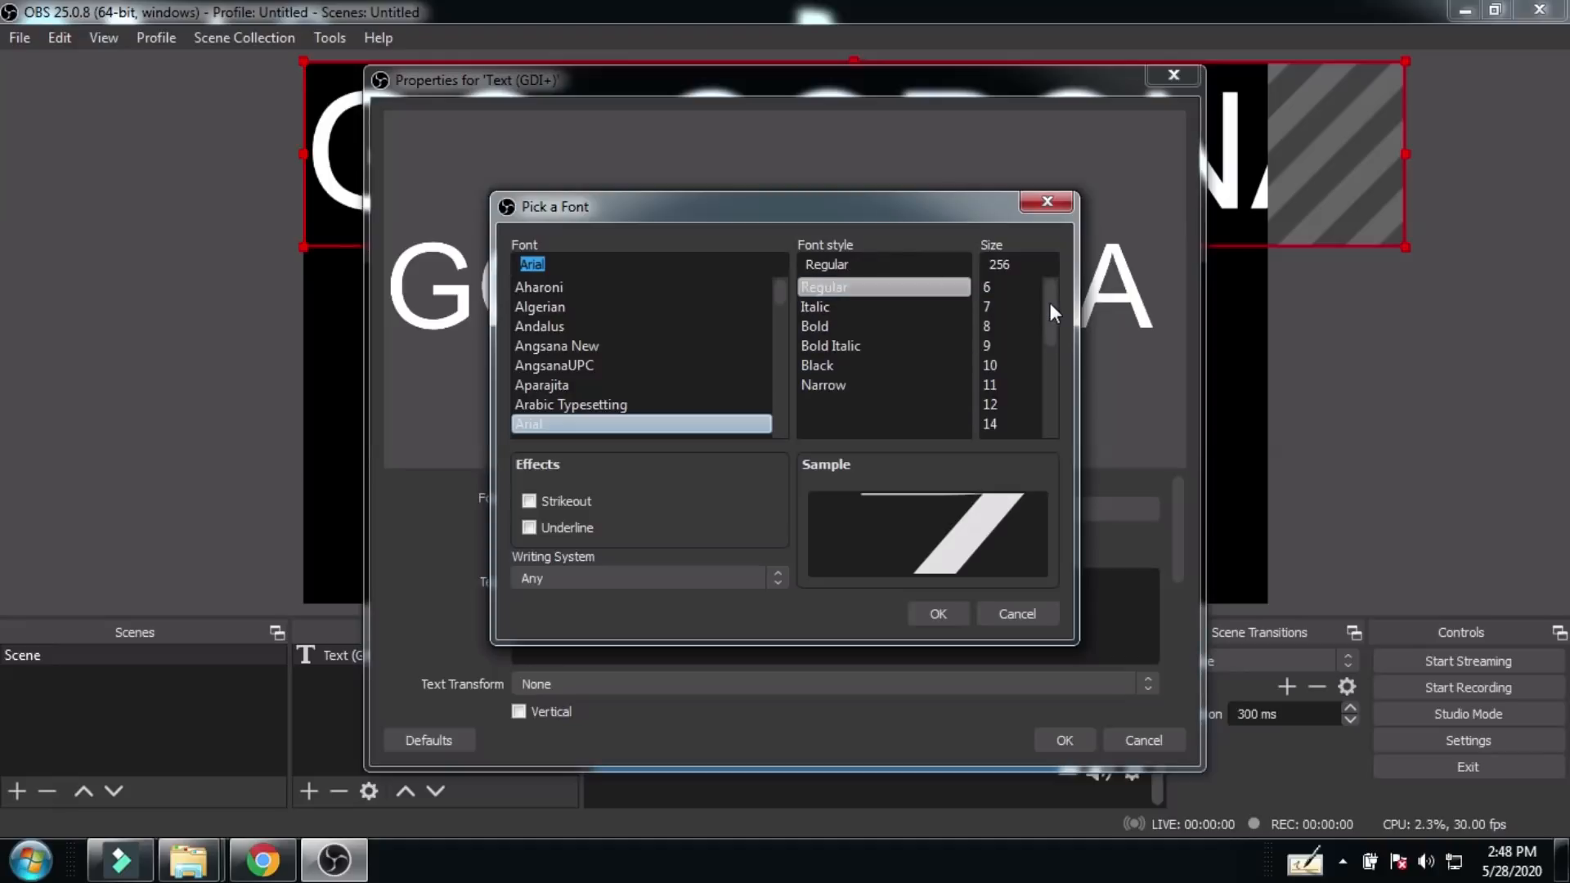
{"action": "left_click_drag", "start_coordinate": [1050, 302], "coordinate": [1053, 395]}
{"action": "left_click", "coordinate": [997, 404]}
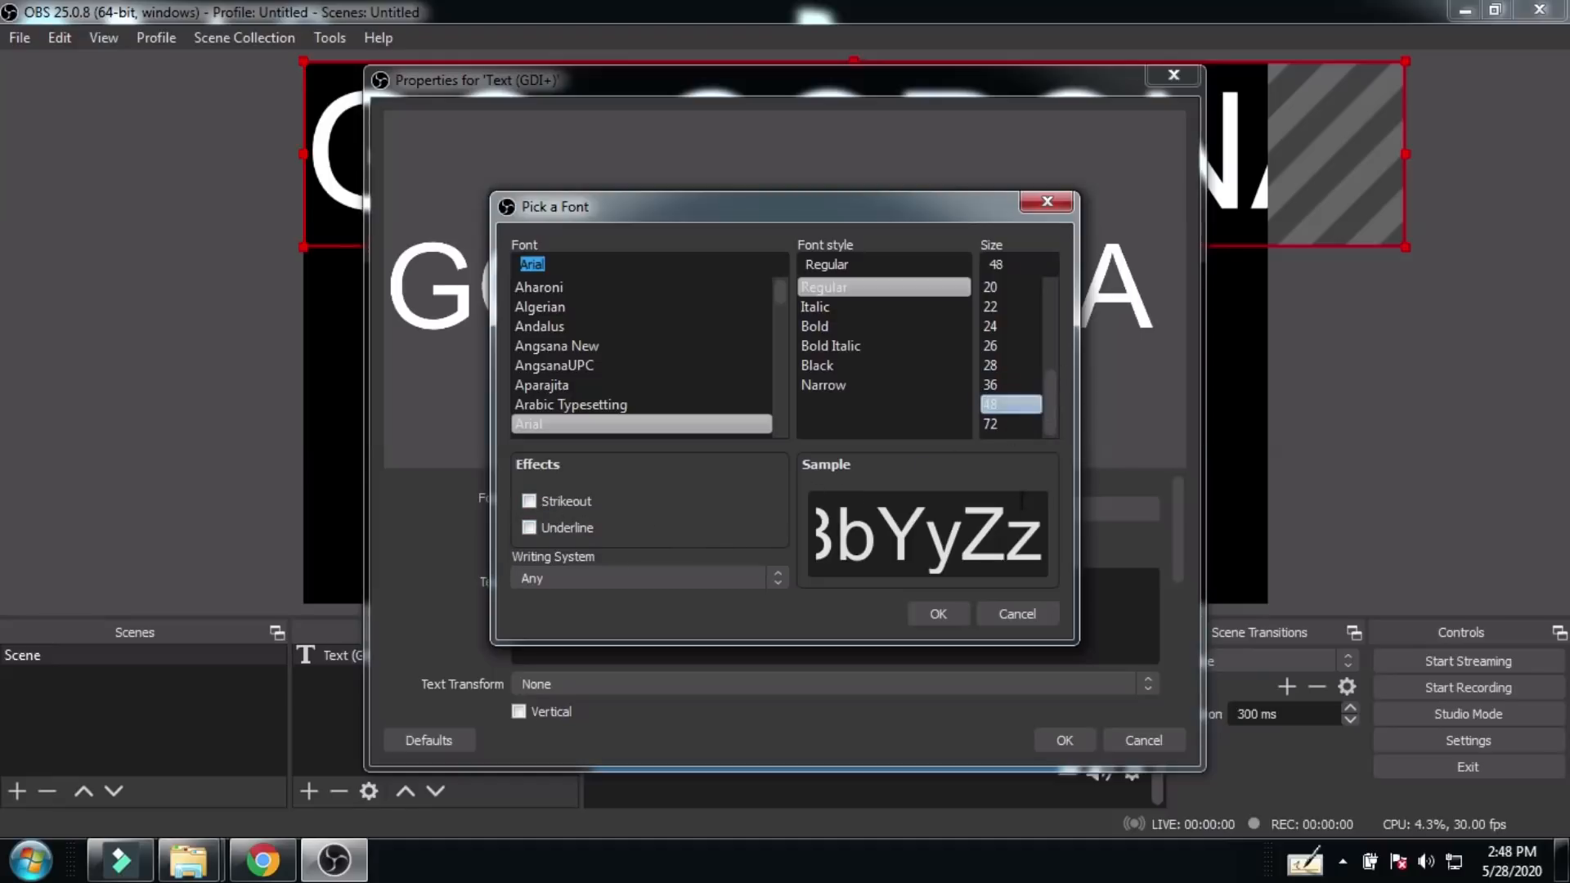
{"action": "left_click", "coordinate": [935, 613]}
{"action": "scroll", "coordinate": [533, 567], "scroll_direction": "down", "scroll_amount": 3}
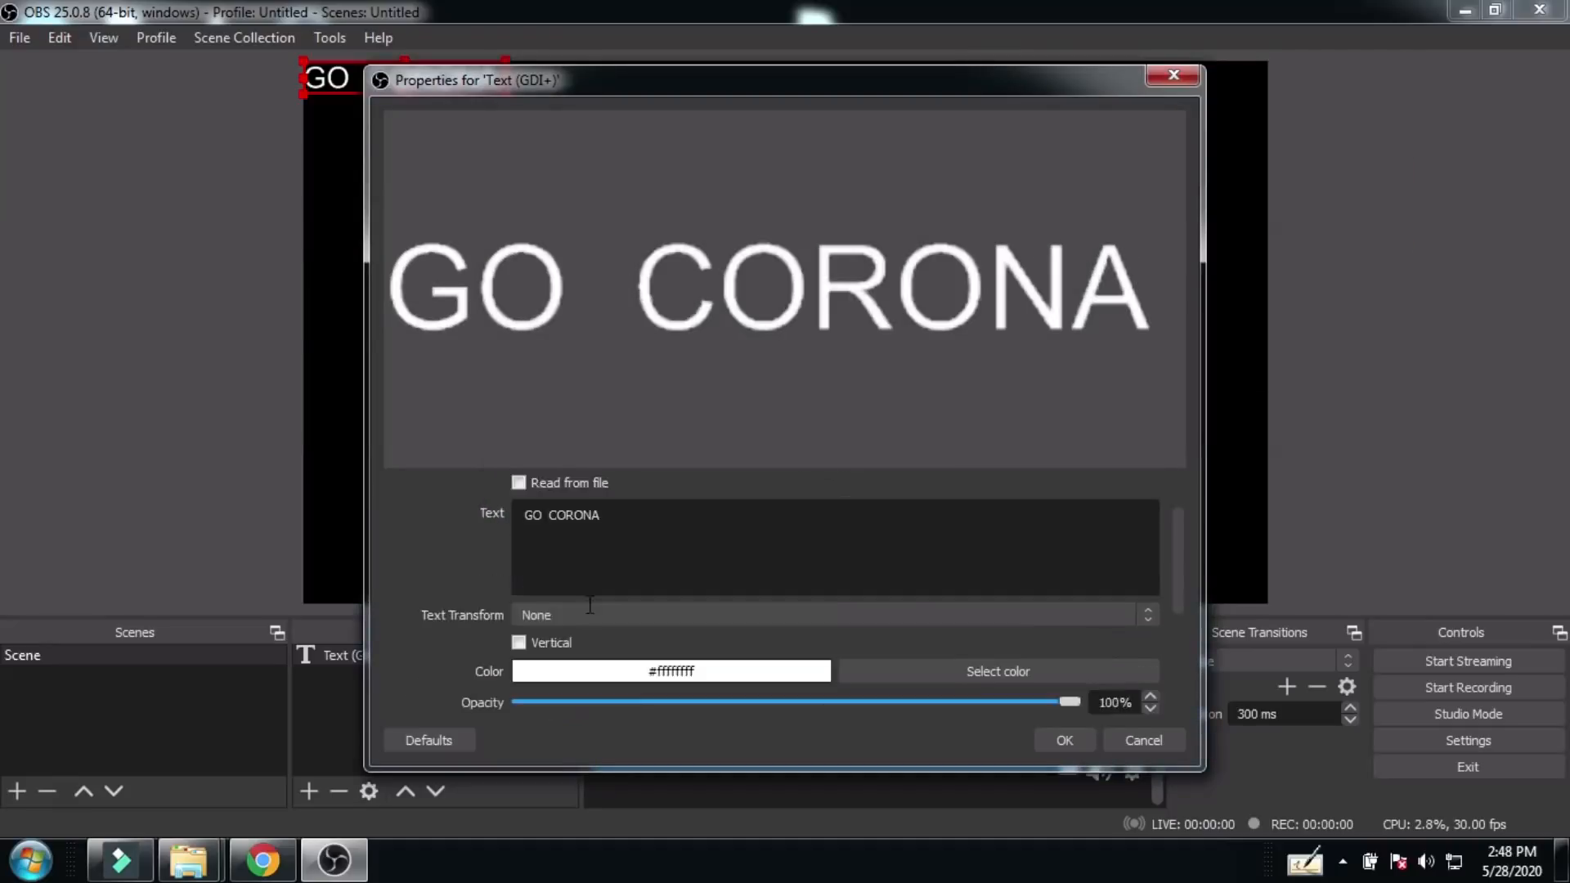
{"action": "scroll", "coordinate": [587, 604], "scroll_direction": "up", "scroll_amount": 3}
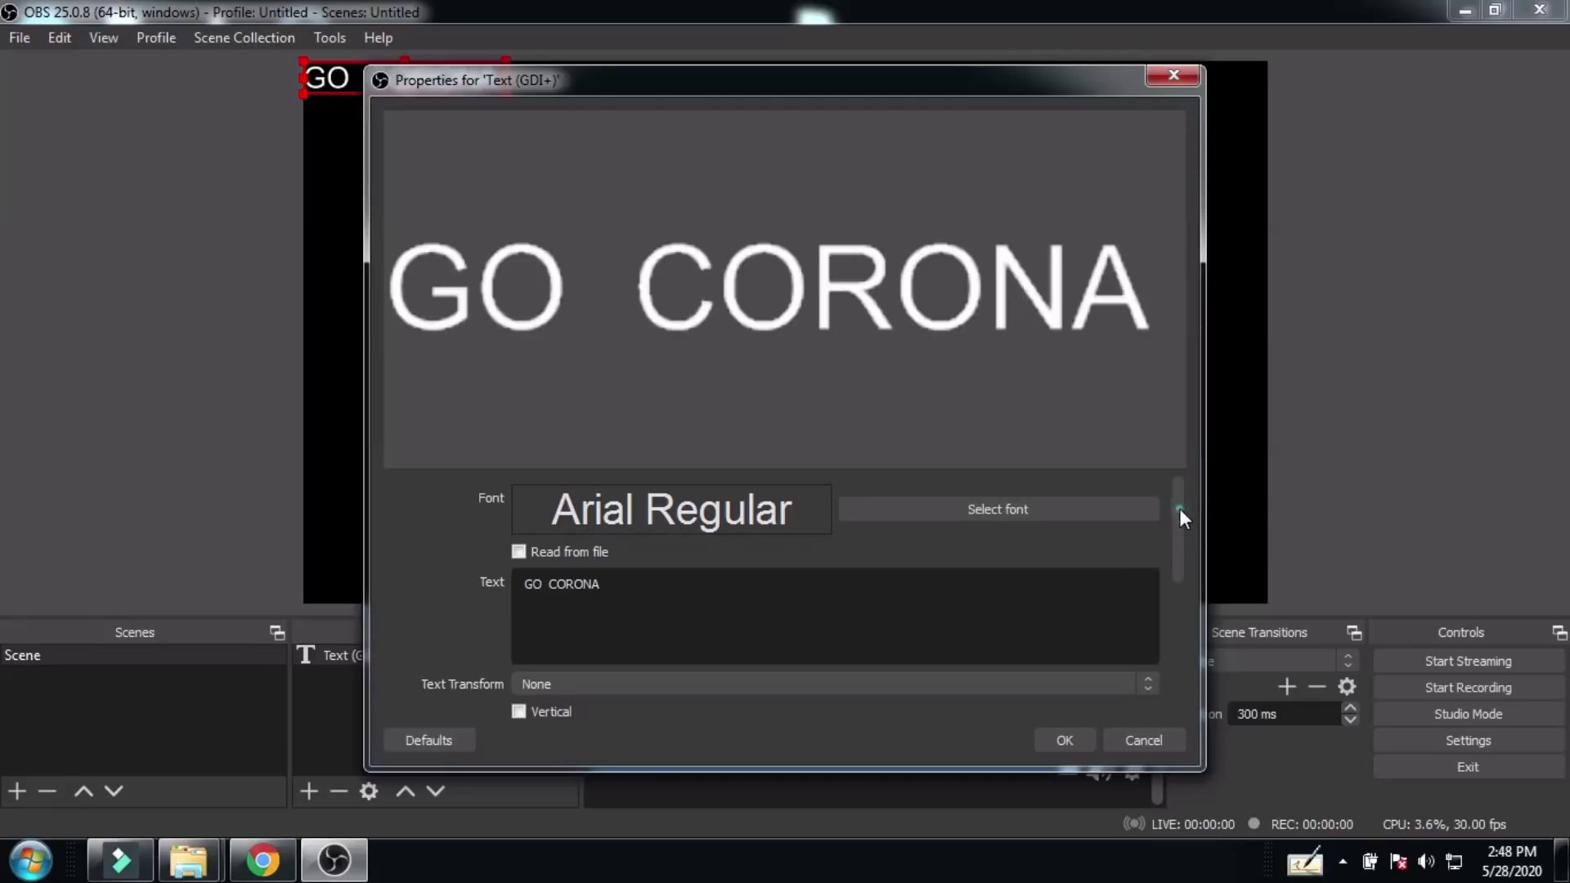
Step: Try the Uppercase and Lowercase text transforms on the text source, and set its transform to Start Case
{"action": "left_click_drag", "start_coordinate": [1179, 512], "coordinate": [1175, 566]}
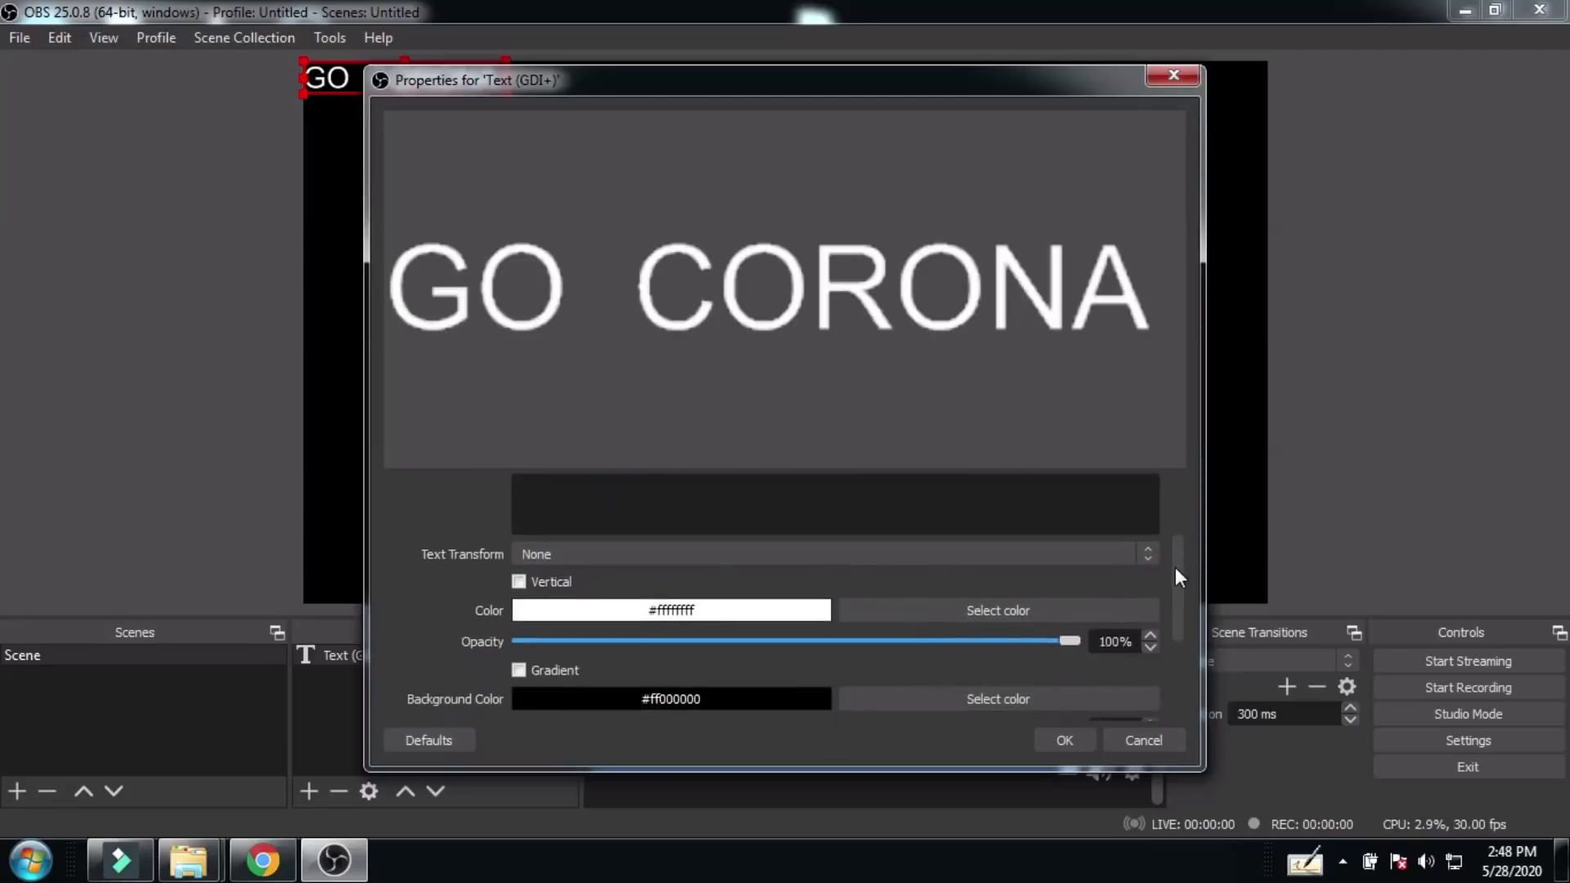
{"action": "left_click", "coordinate": [572, 554]}
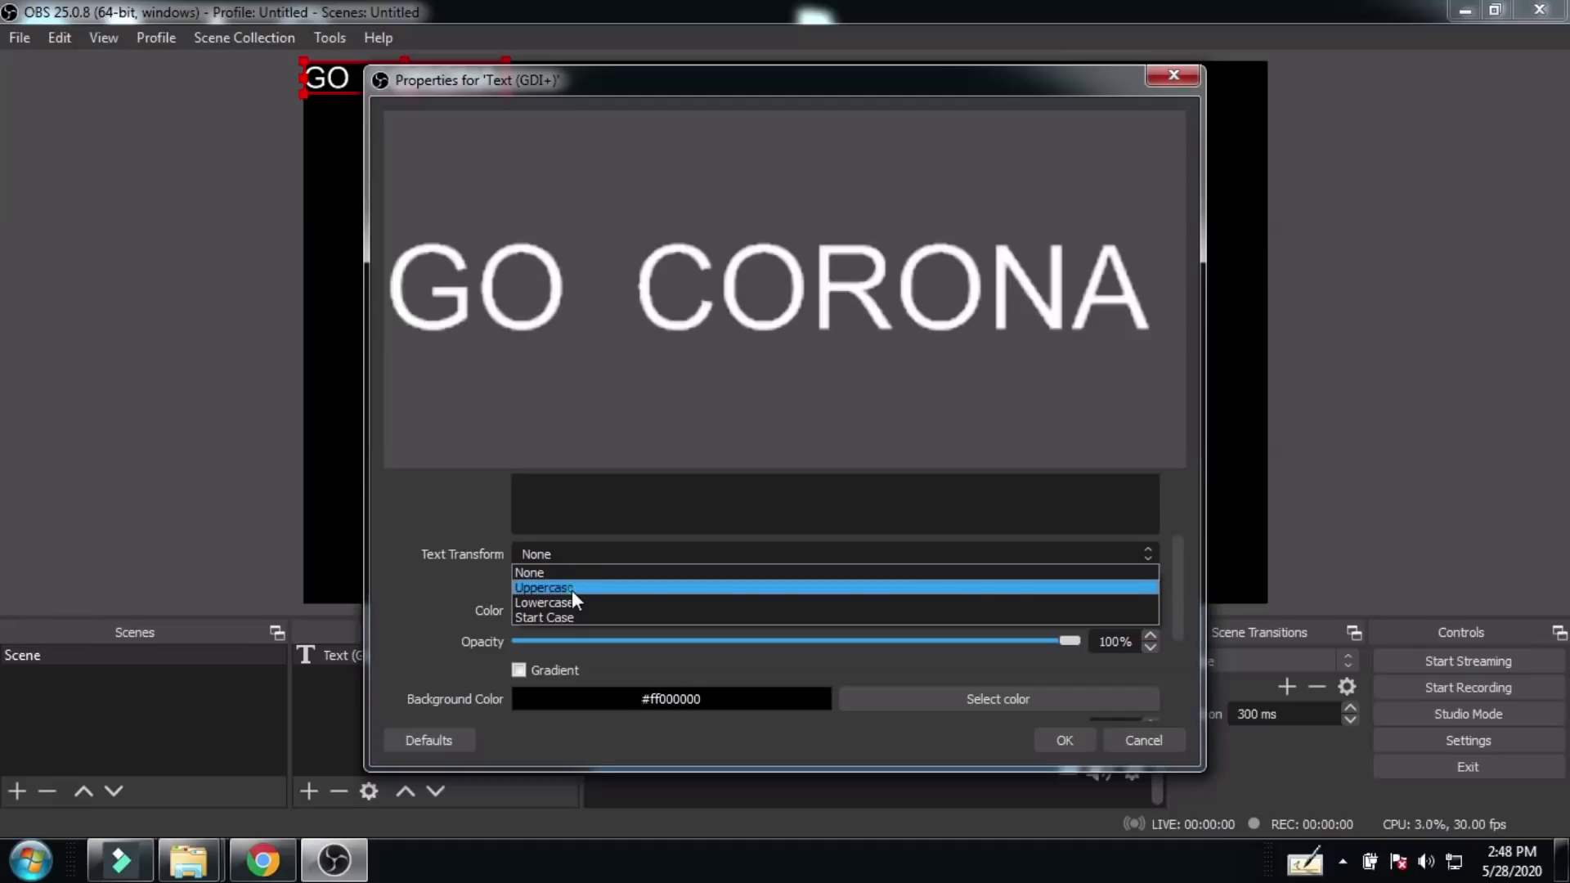
{"action": "left_click", "coordinate": [572, 588]}
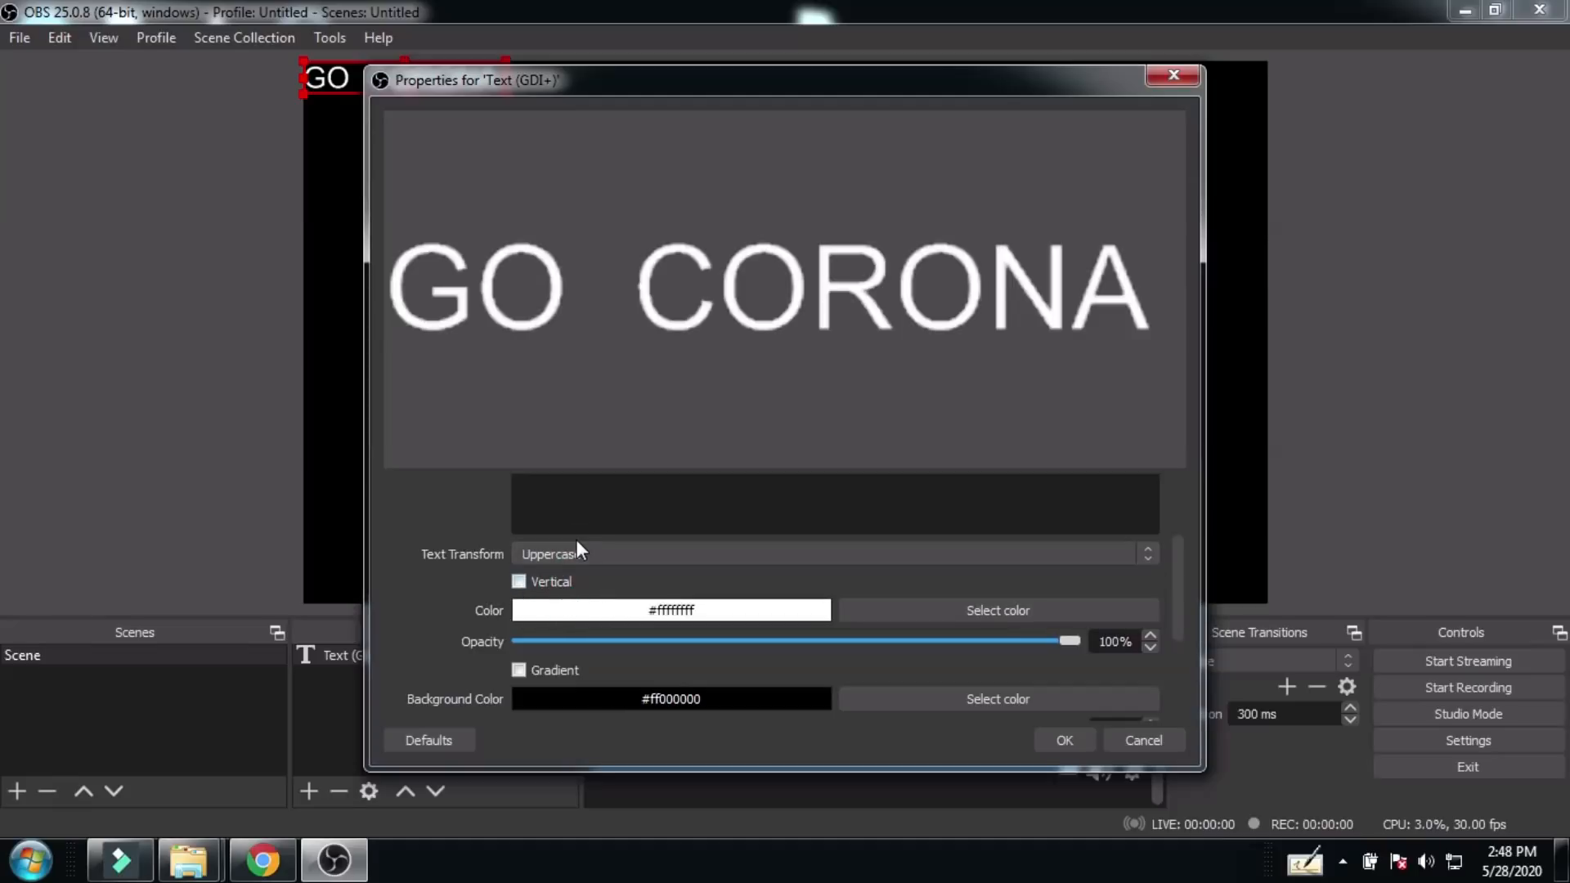
{"action": "left_click", "coordinate": [577, 555]}
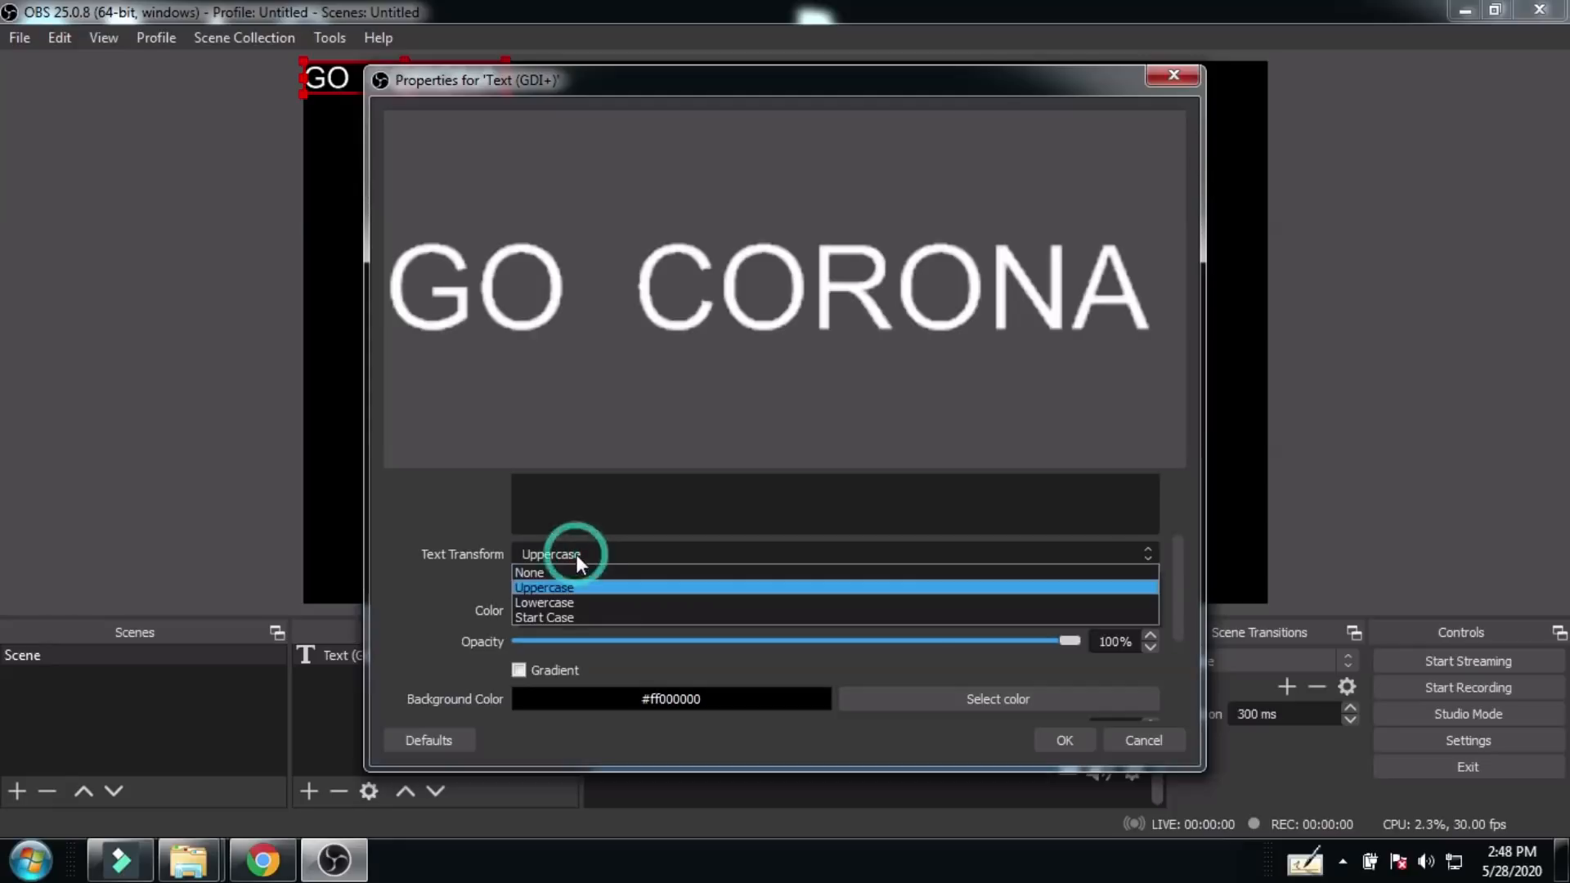
{"action": "left_click", "coordinate": [561, 599]}
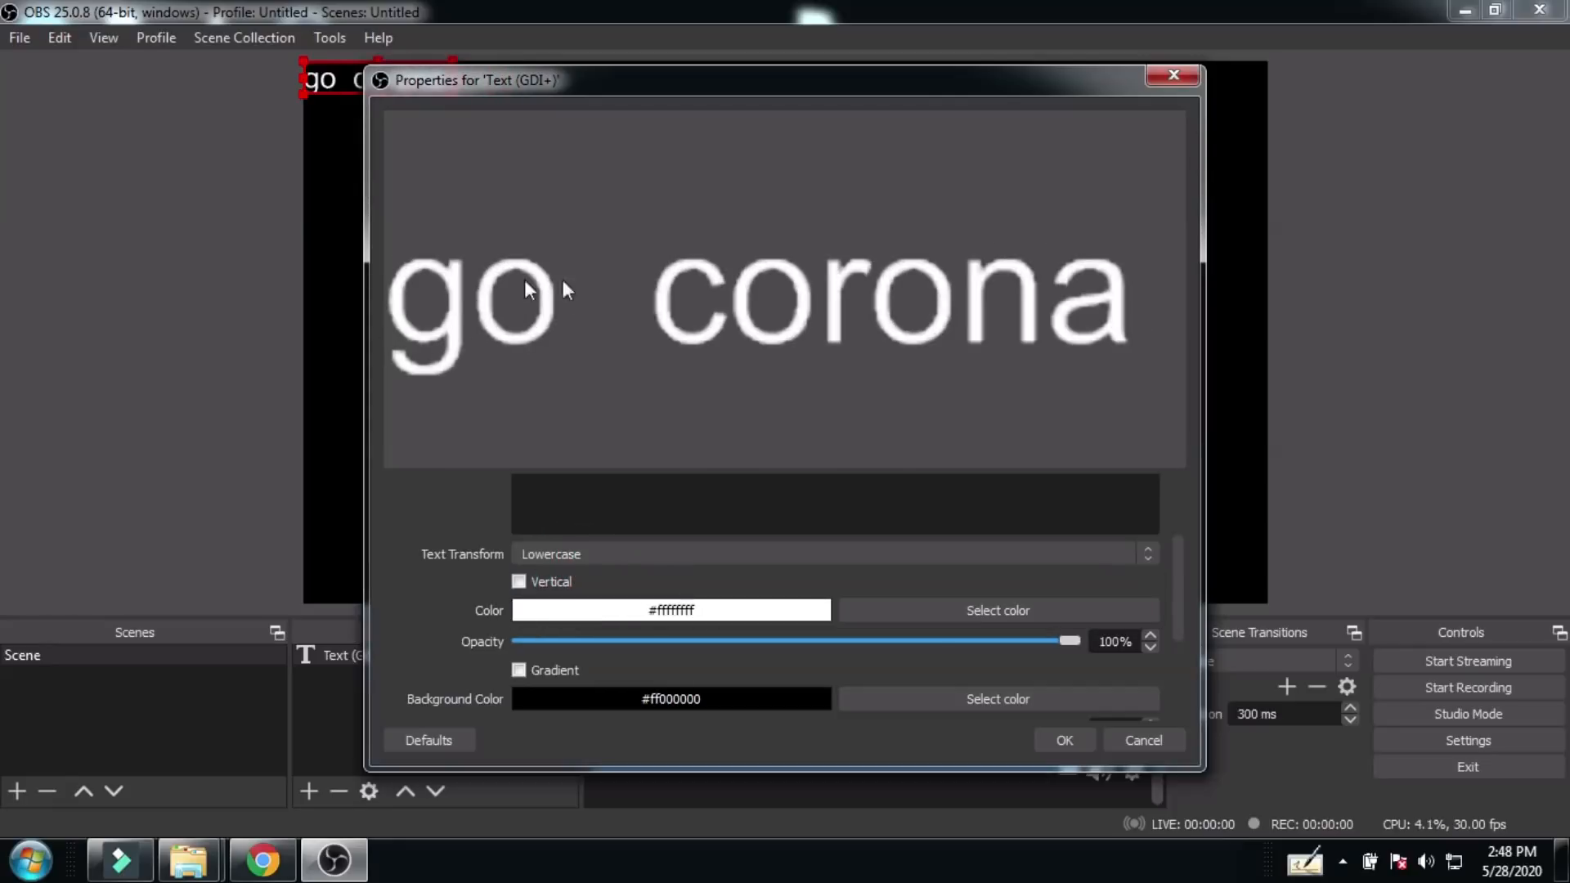
{"action": "left_click", "coordinate": [552, 549]}
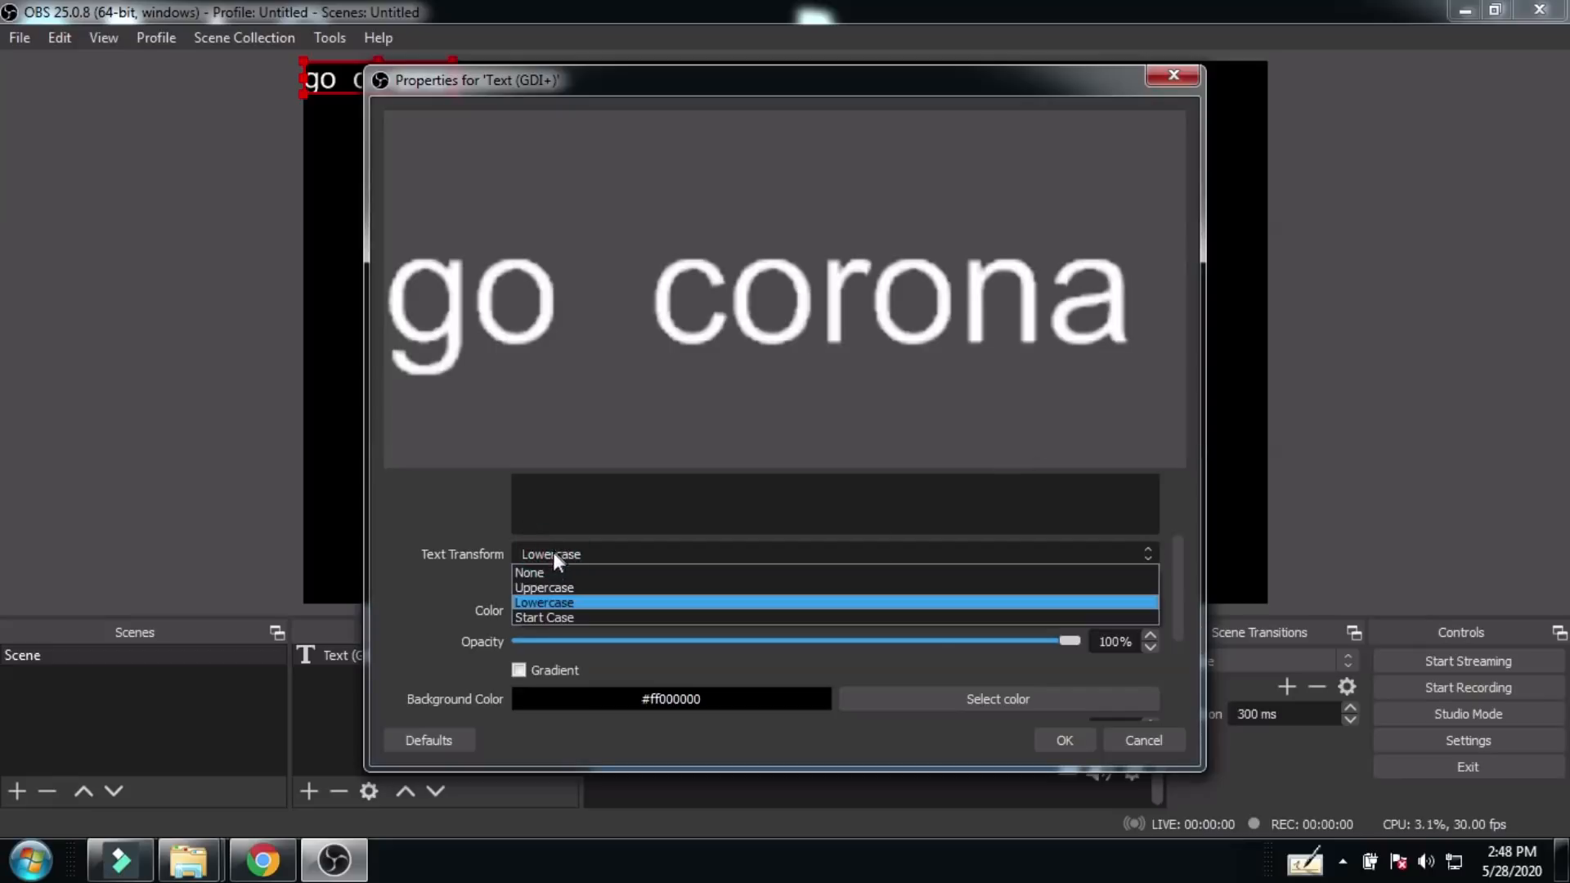
{"action": "left_click", "coordinate": [554, 615]}
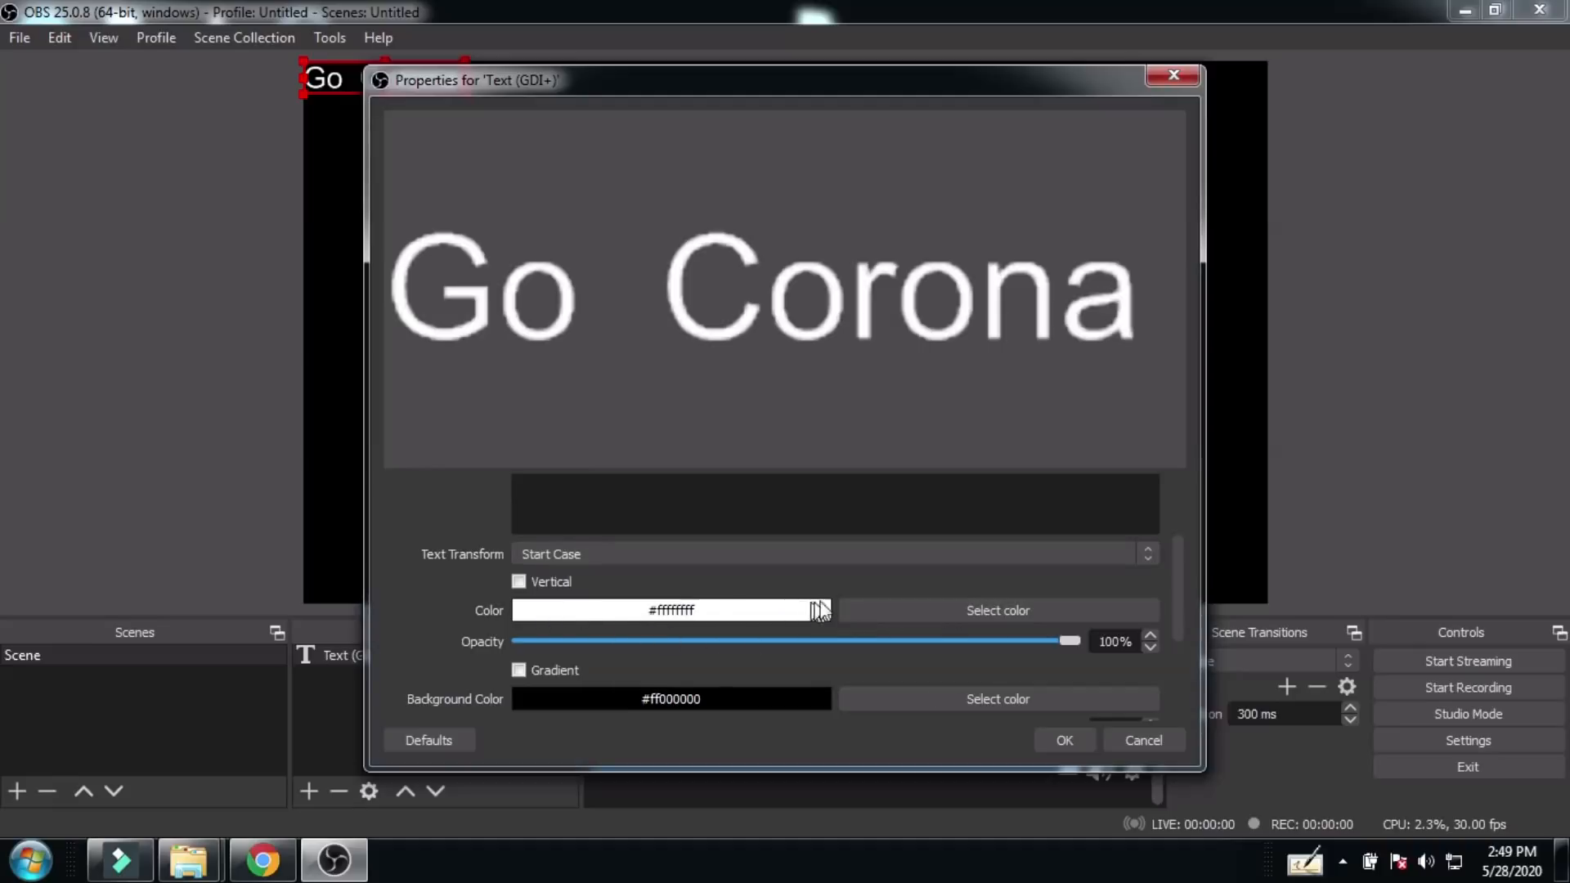
Step: Set the text color to the basic bright green #55ff00
{"action": "left_click", "coordinate": [873, 613]}
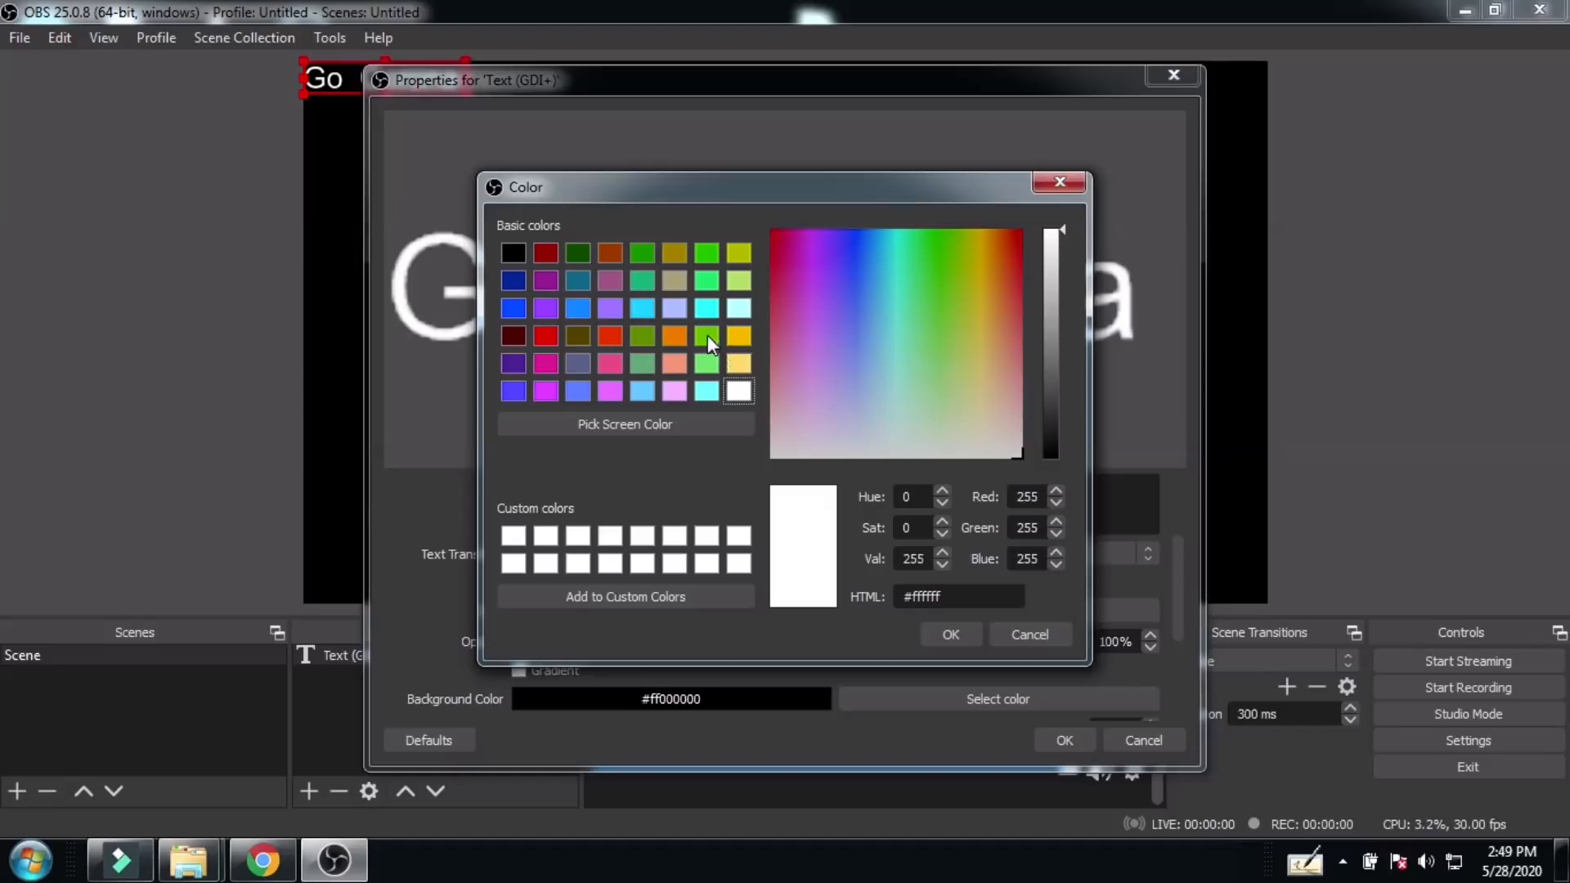
{"action": "left_click", "coordinate": [708, 338]}
{"action": "left_click", "coordinate": [950, 635]}
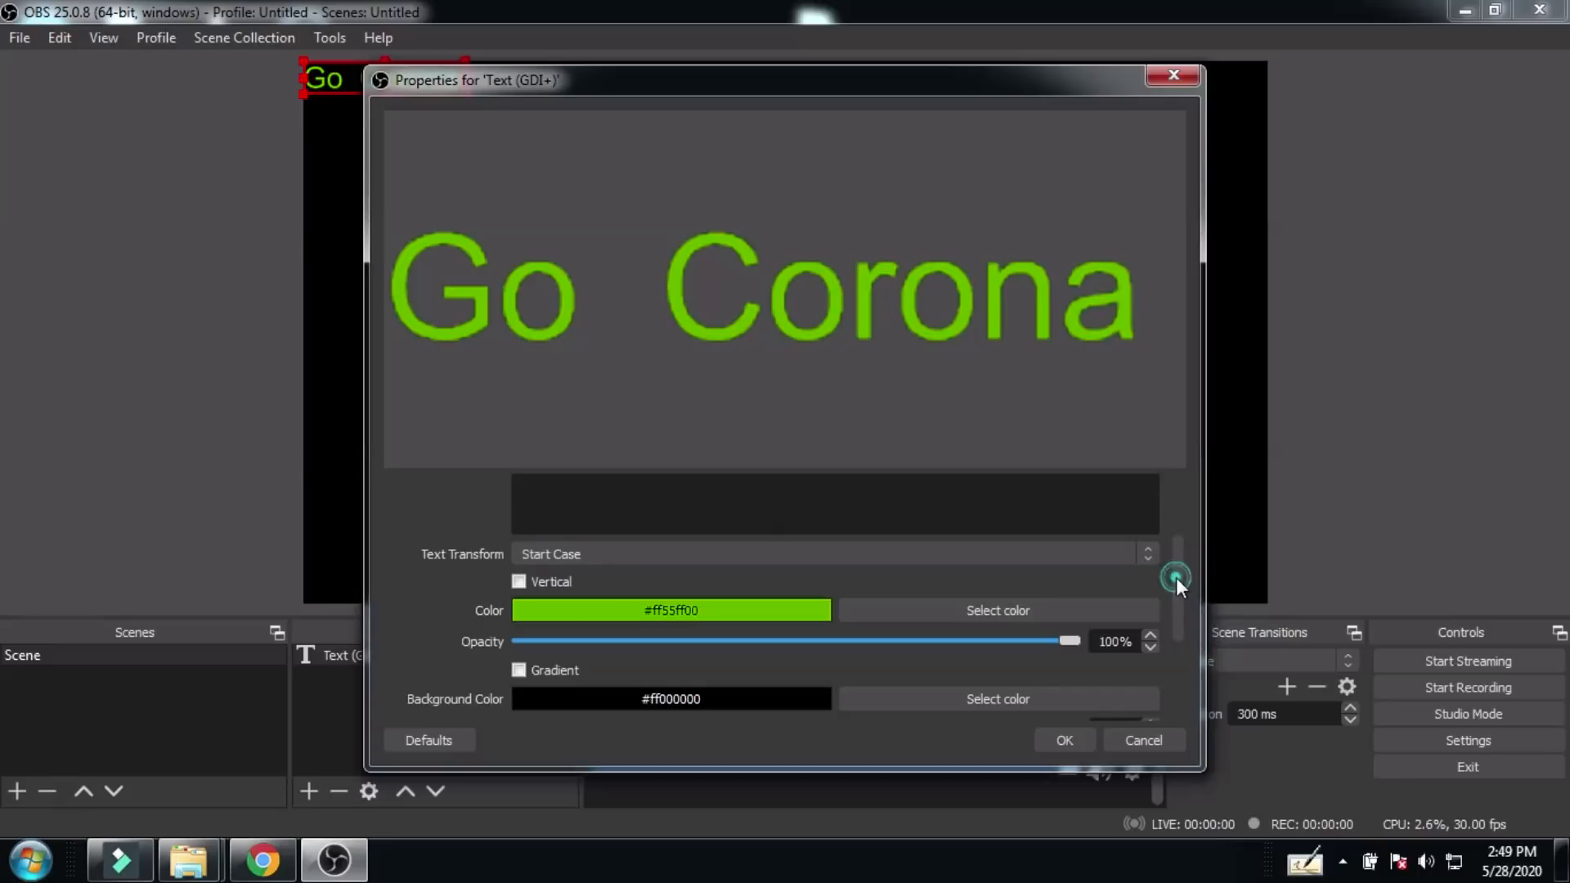
Step: Give the text a dark red #550000 background at 100% background opacity and accept the source properties
{"action": "left_click_drag", "start_coordinate": [1176, 577], "coordinate": [1169, 643]}
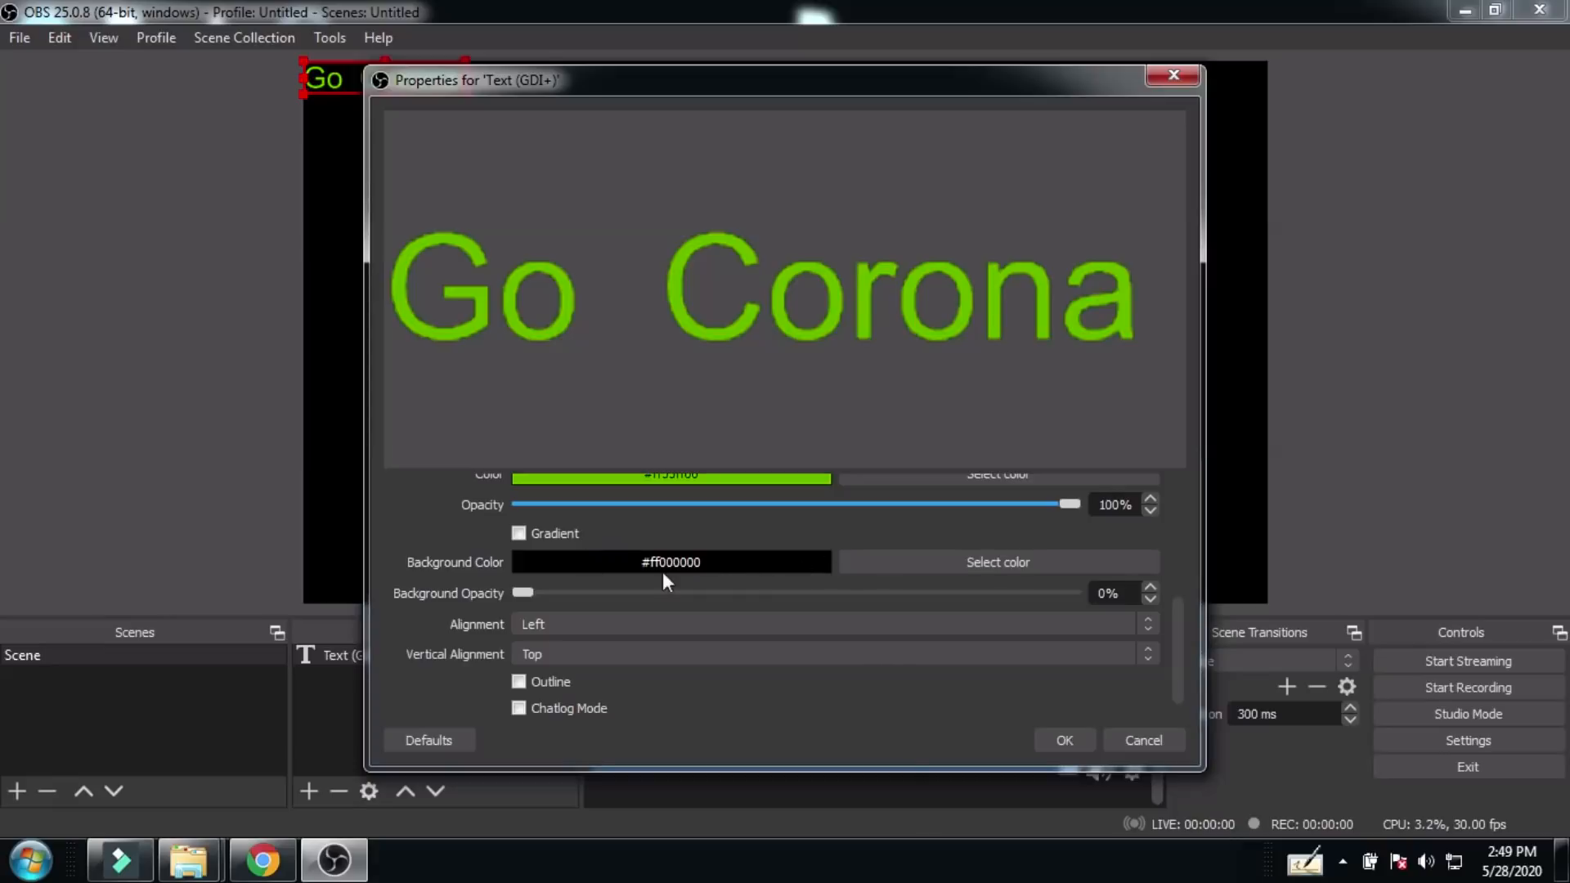
{"action": "left_click", "coordinate": [957, 562]}
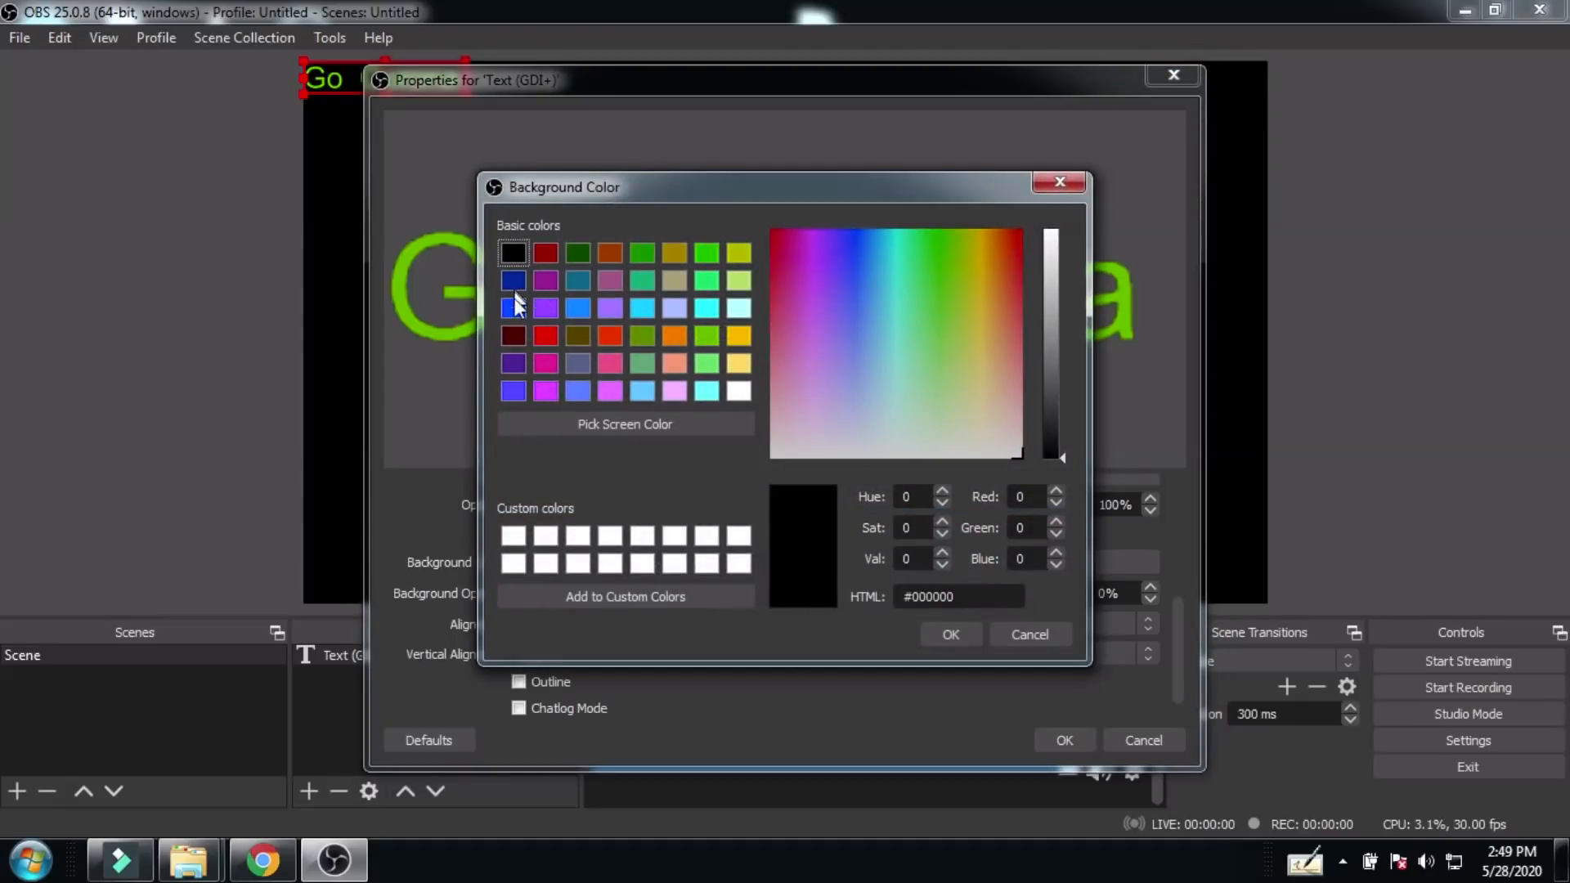
{"action": "left_click", "coordinate": [514, 335]}
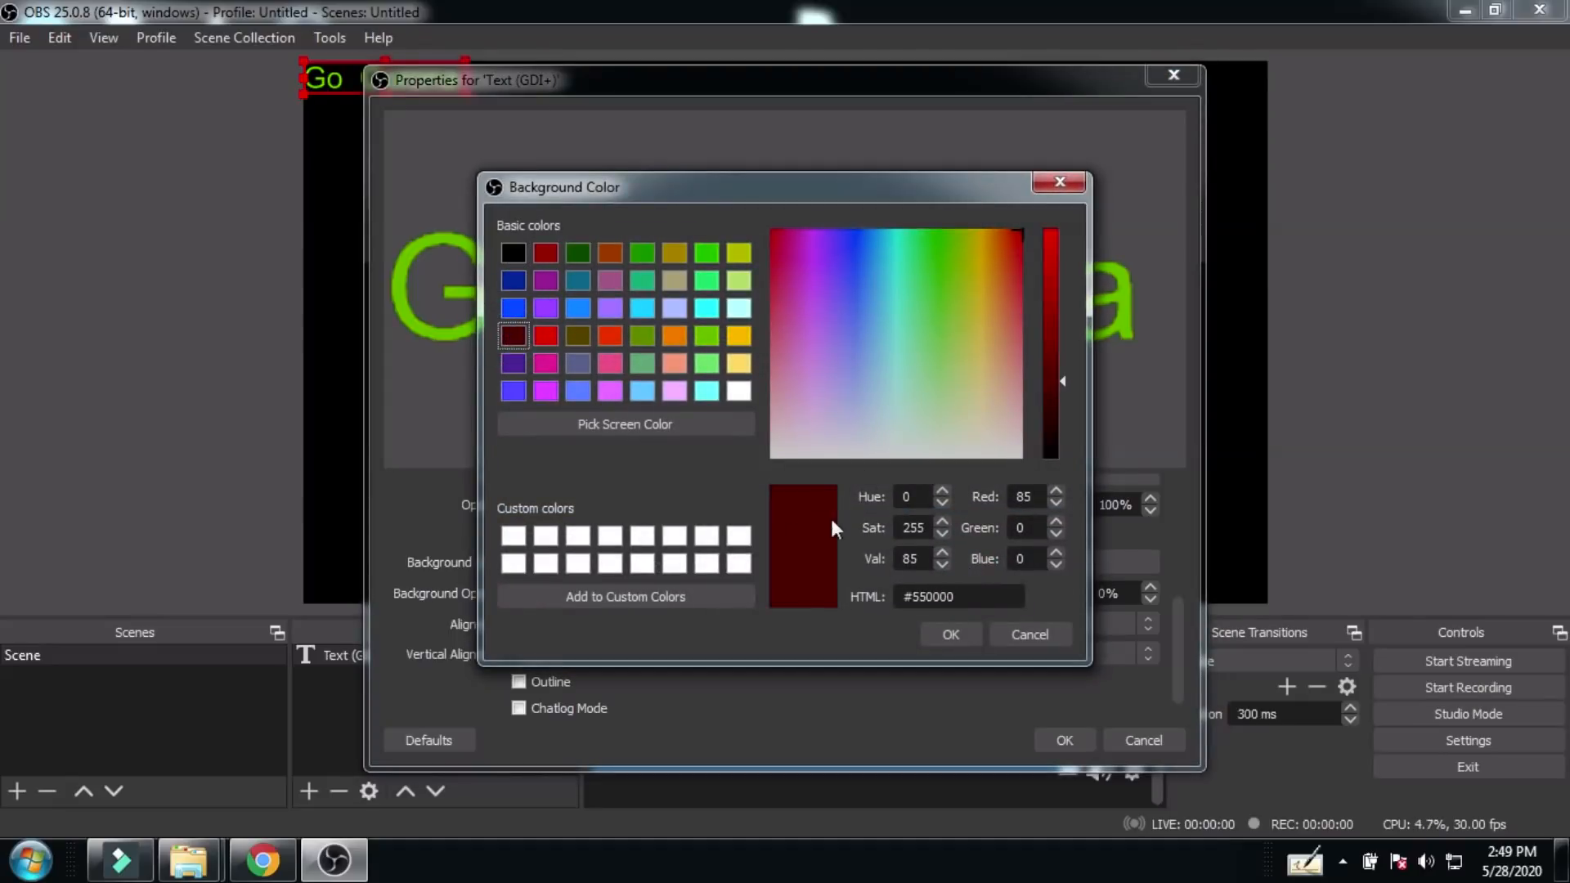
{"action": "left_click", "coordinate": [946, 636]}
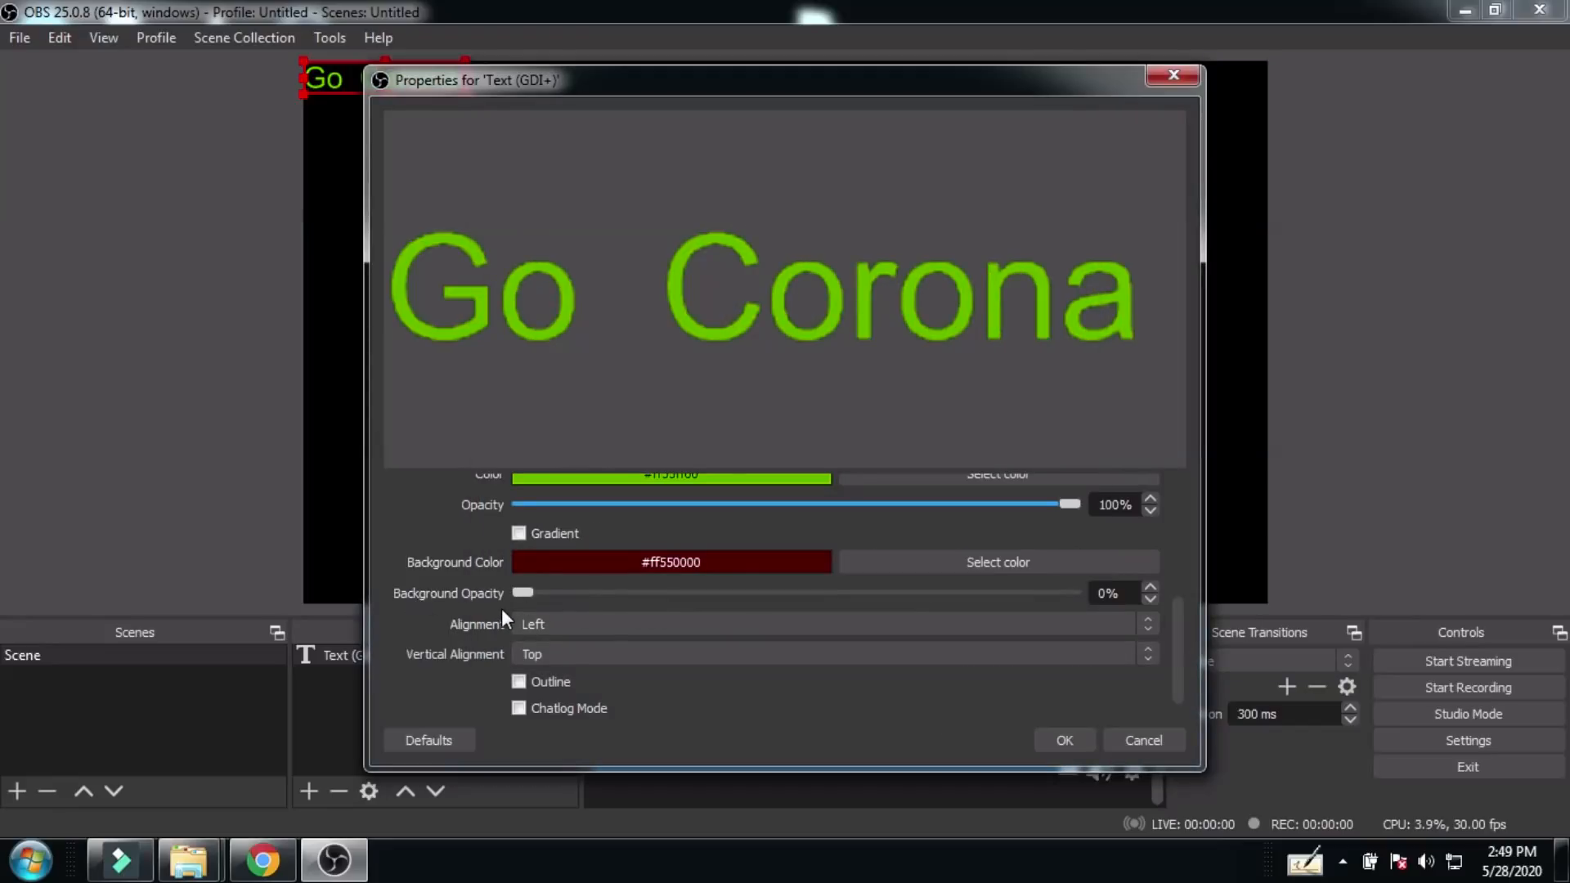
{"action": "left_click_drag", "start_coordinate": [520, 593], "coordinate": [1077, 595]}
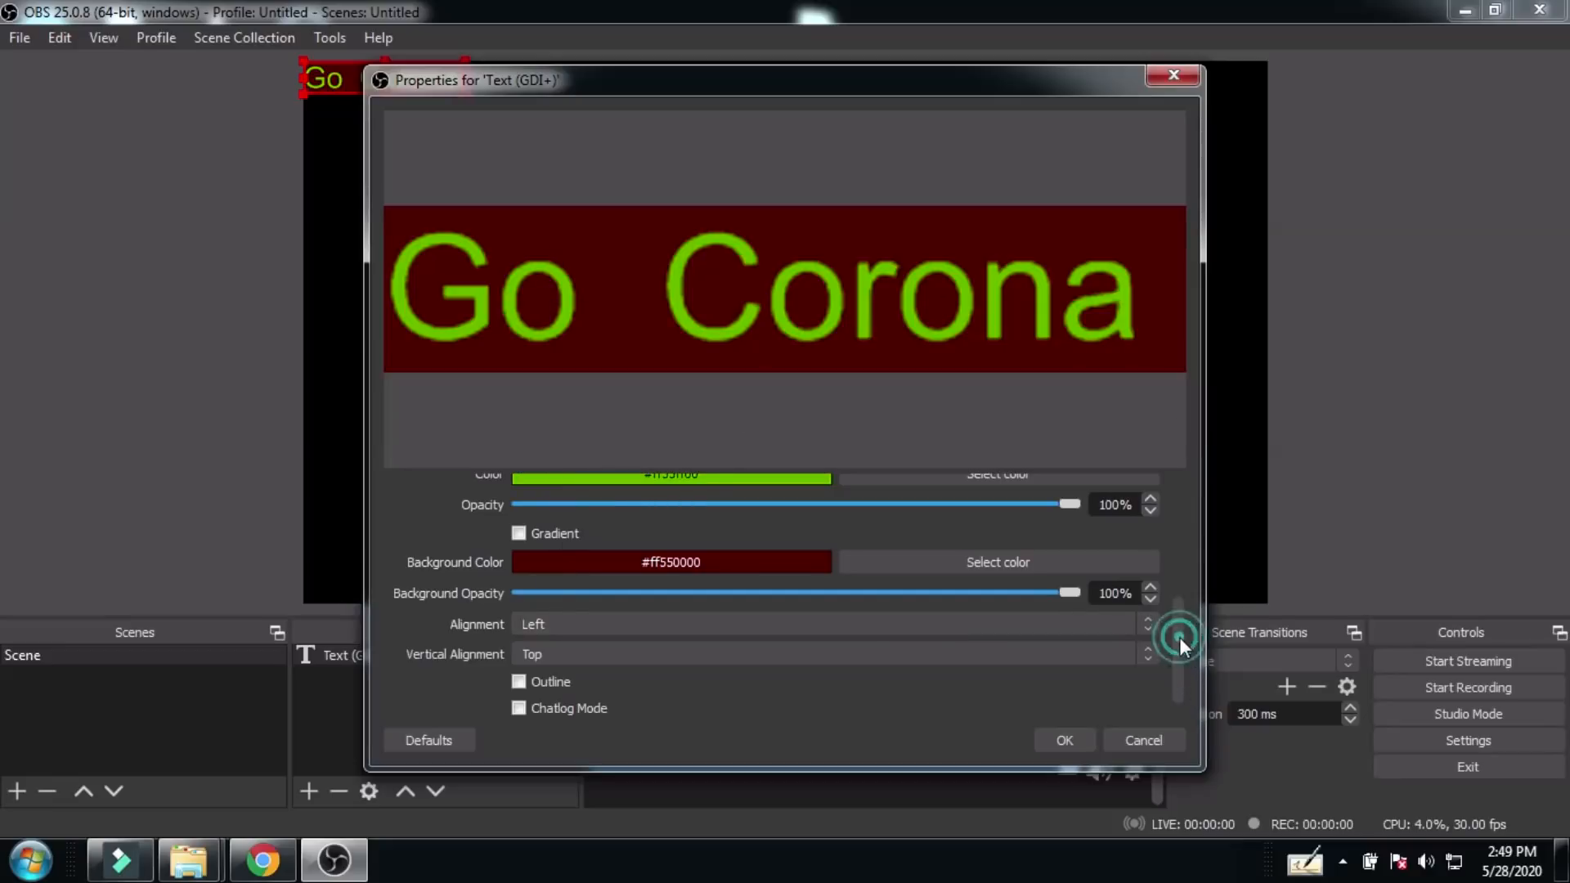
{"action": "left_click_drag", "start_coordinate": [1179, 636], "coordinate": [1179, 658]}
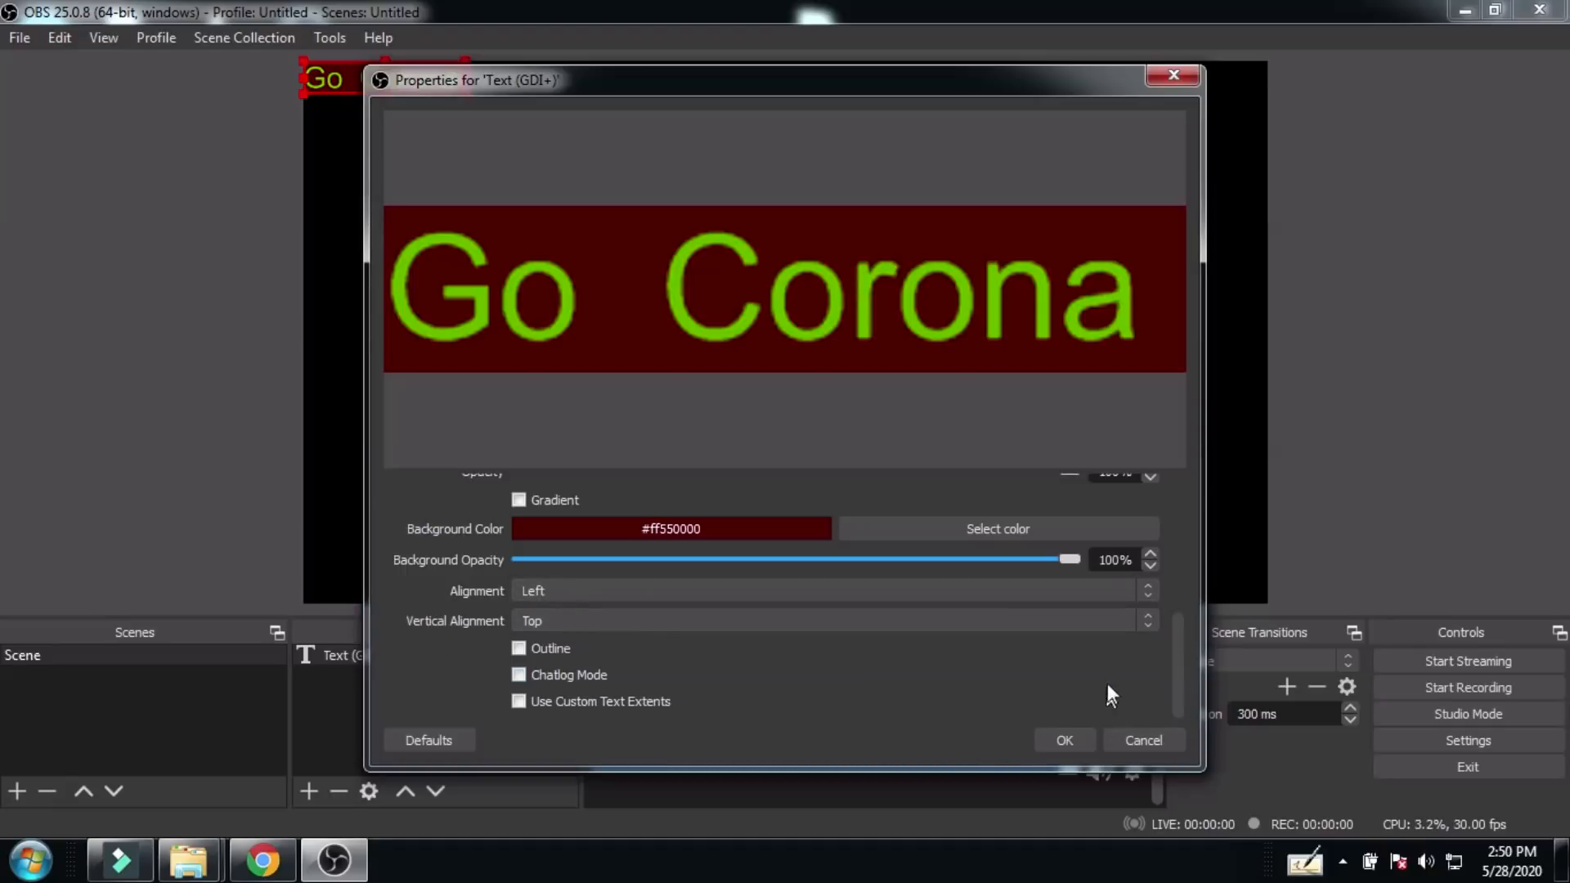
{"action": "left_click", "coordinate": [1070, 738]}
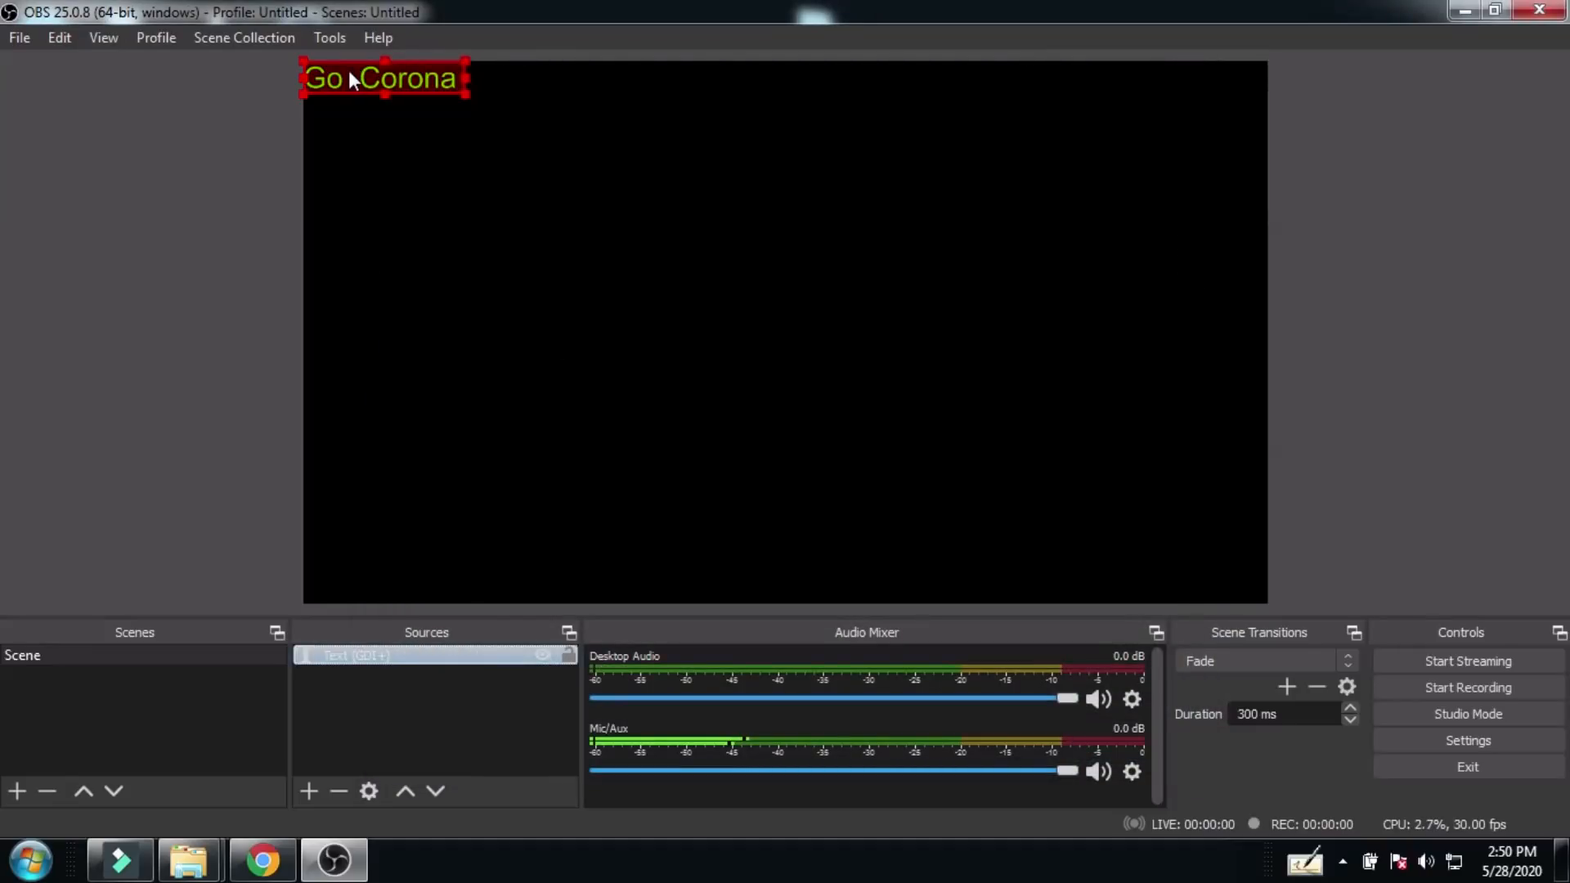
Step: Move the text source from the canvas's upper-left corner to near the middle of the canvas
{"action": "left_click_drag", "start_coordinate": [351, 79], "coordinate": [654, 277]}
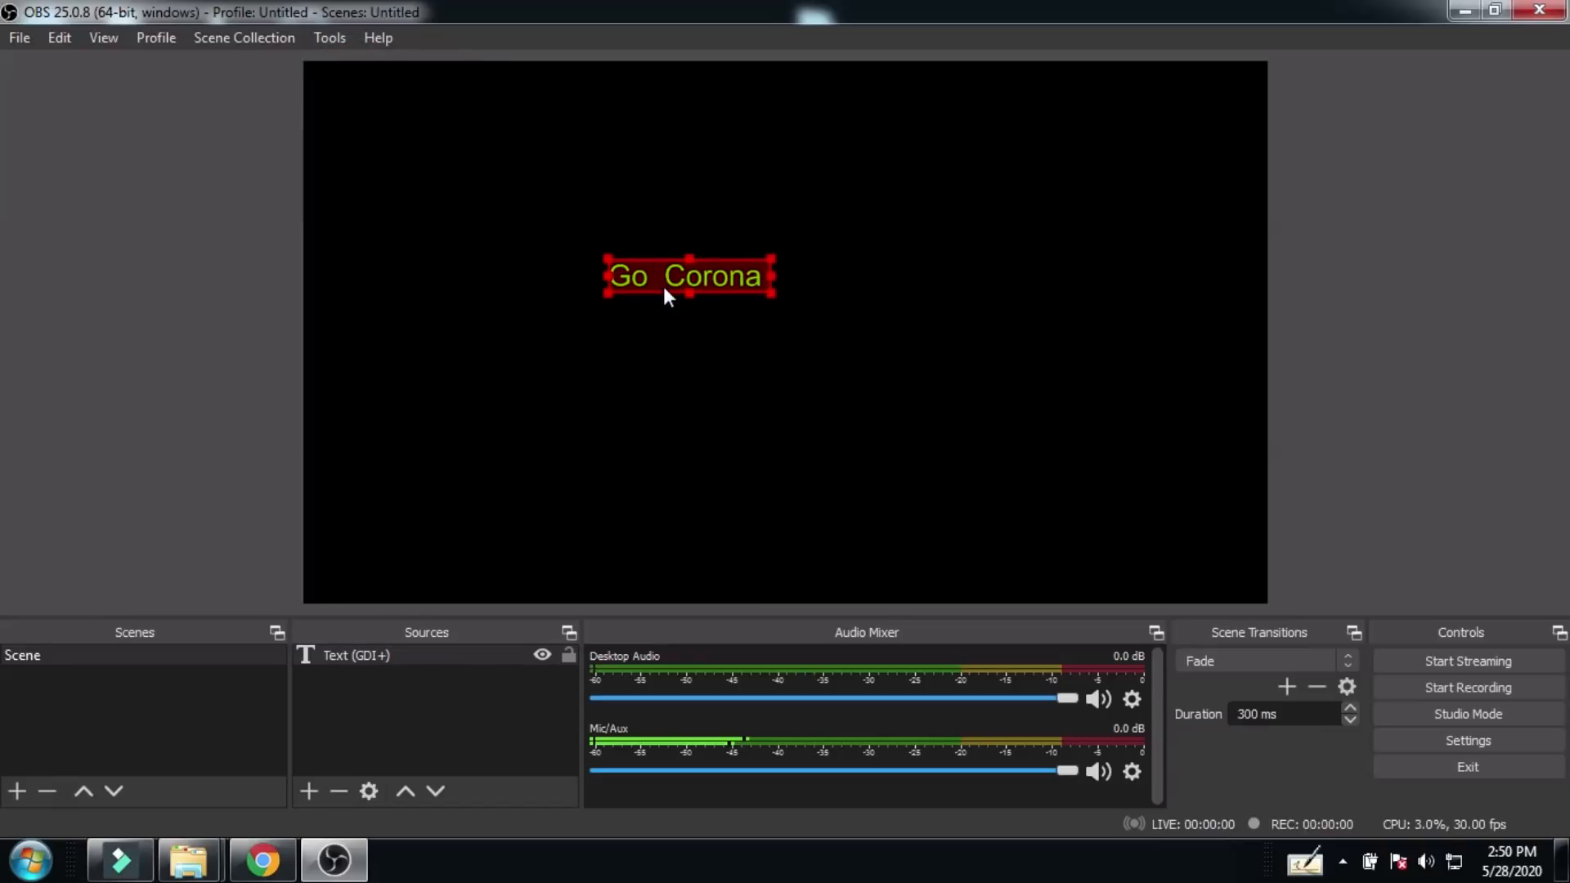
{"action": "left_click_drag", "start_coordinate": [684, 288], "coordinate": [687, 332]}
{"action": "left_click", "coordinate": [771, 297]}
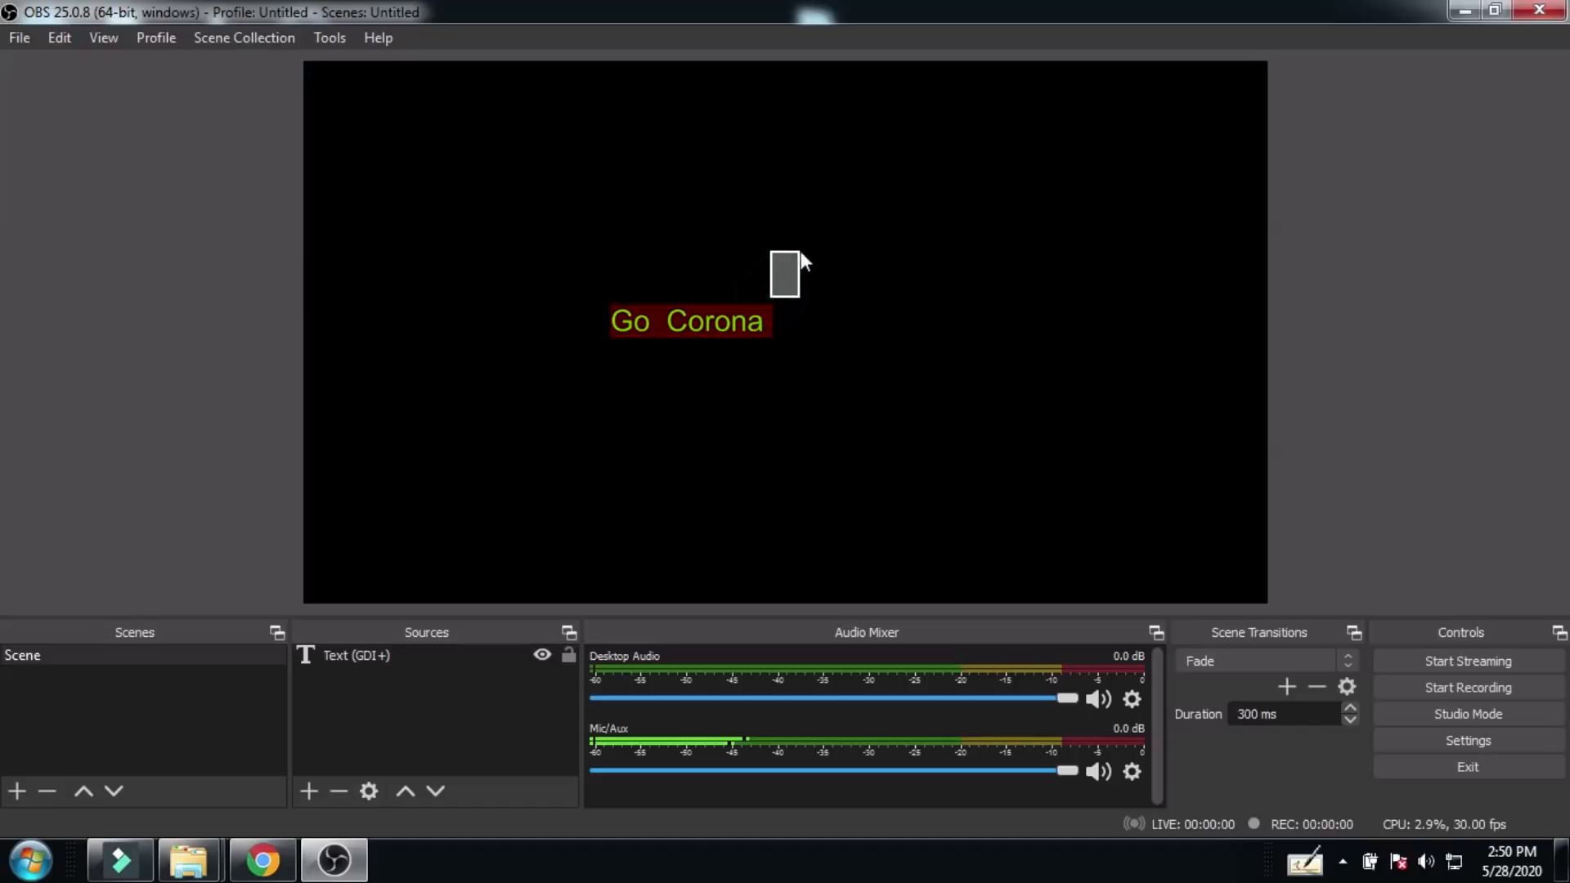
Step: Fit the Go Corona text source to the screen with its transform options
{"action": "left_click", "coordinate": [705, 321]}
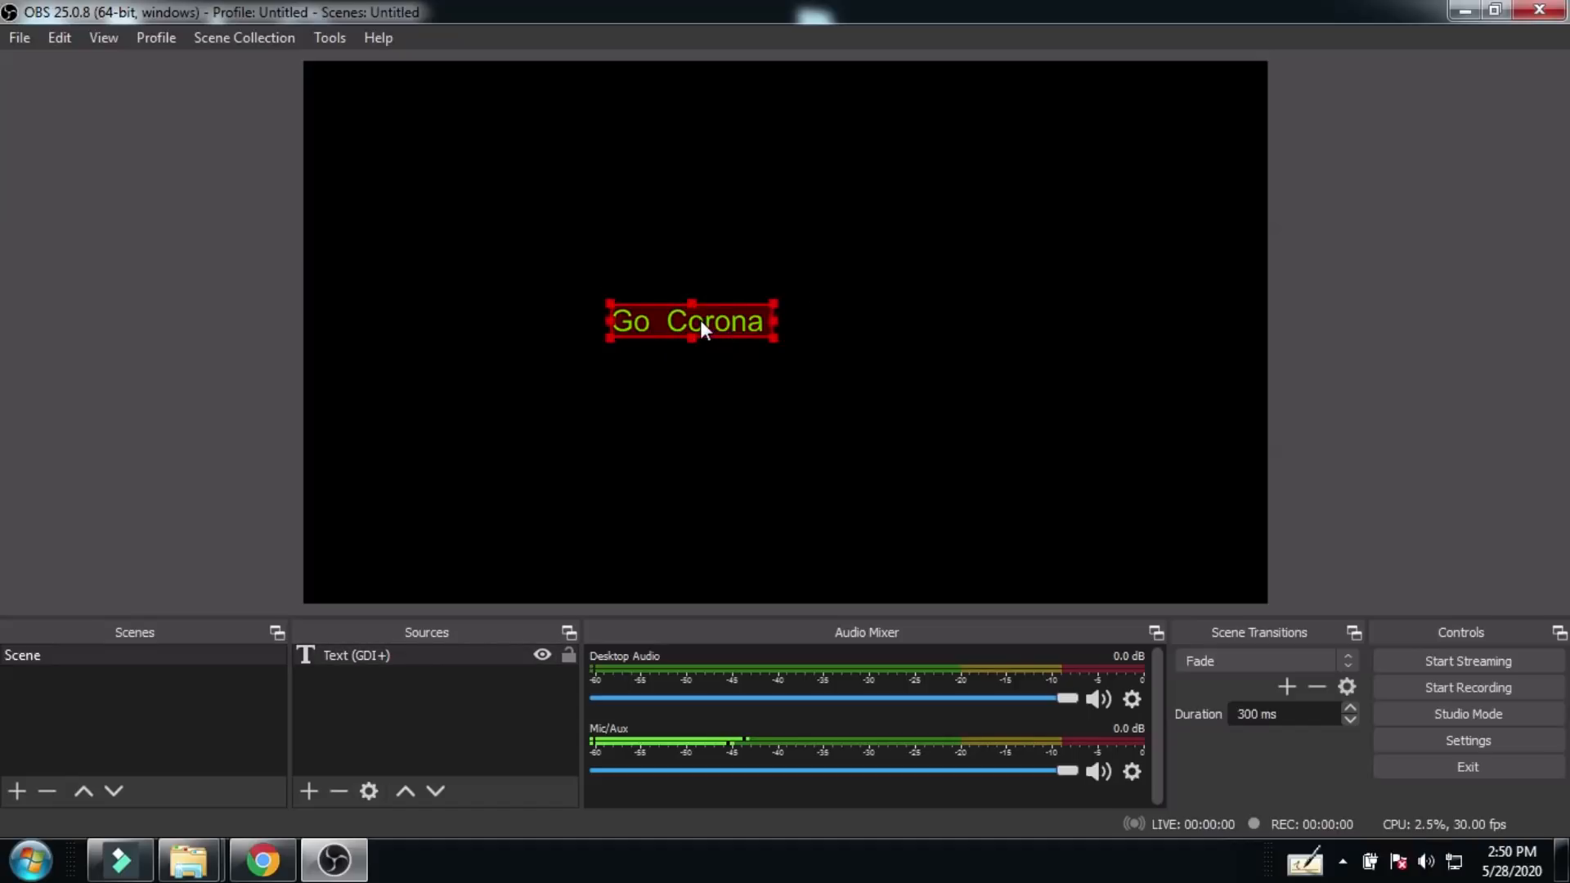
{"action": "right_click", "coordinate": [700, 321]}
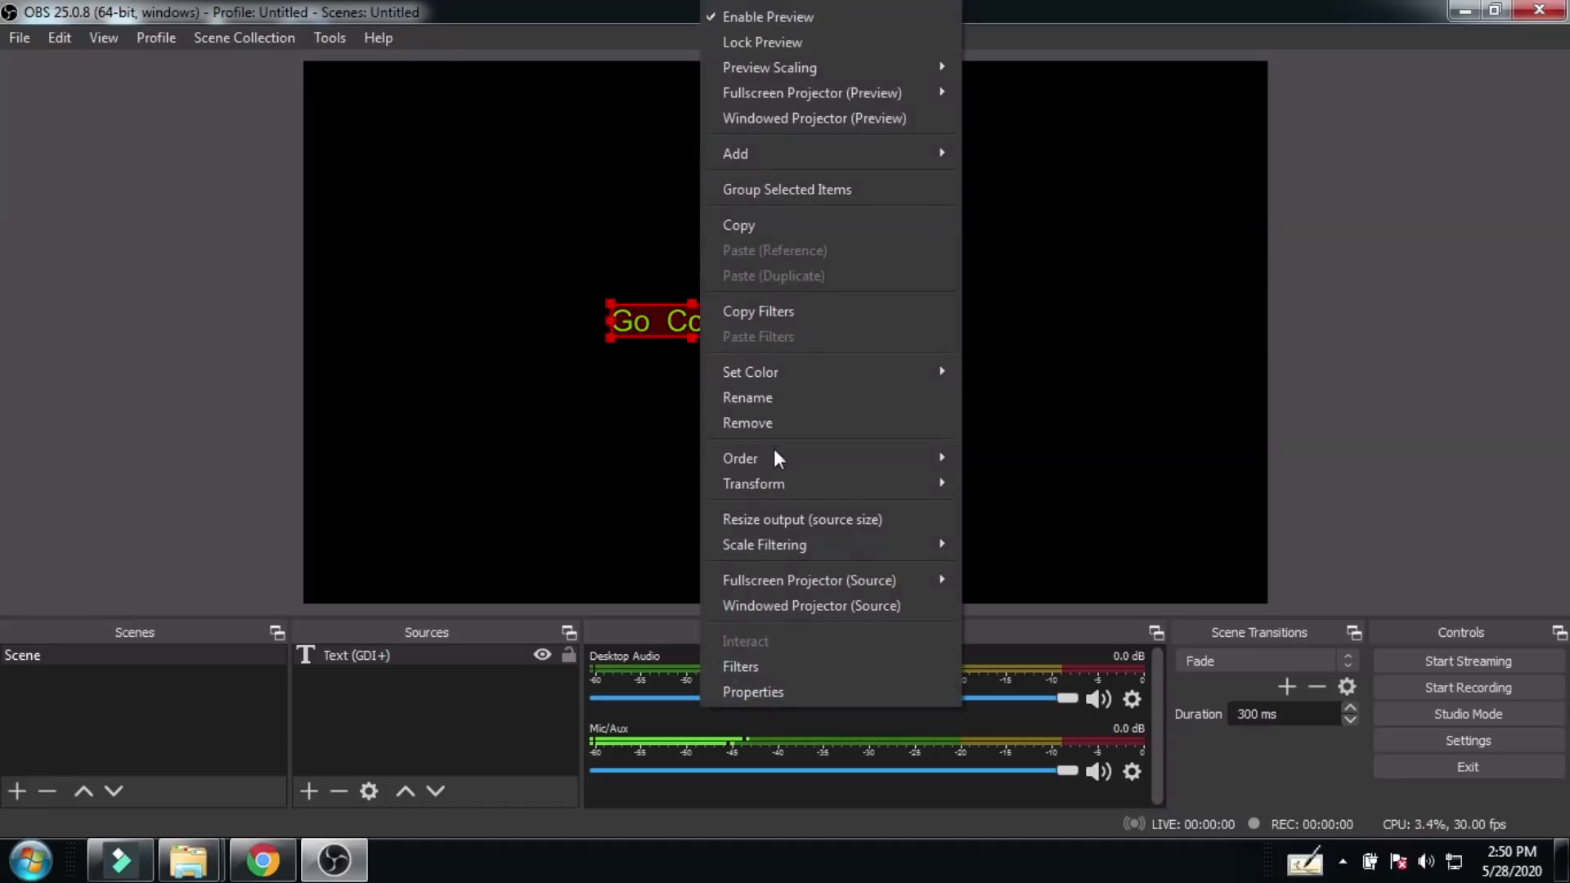
{"action": "mouse_move", "coordinate": [784, 480]}
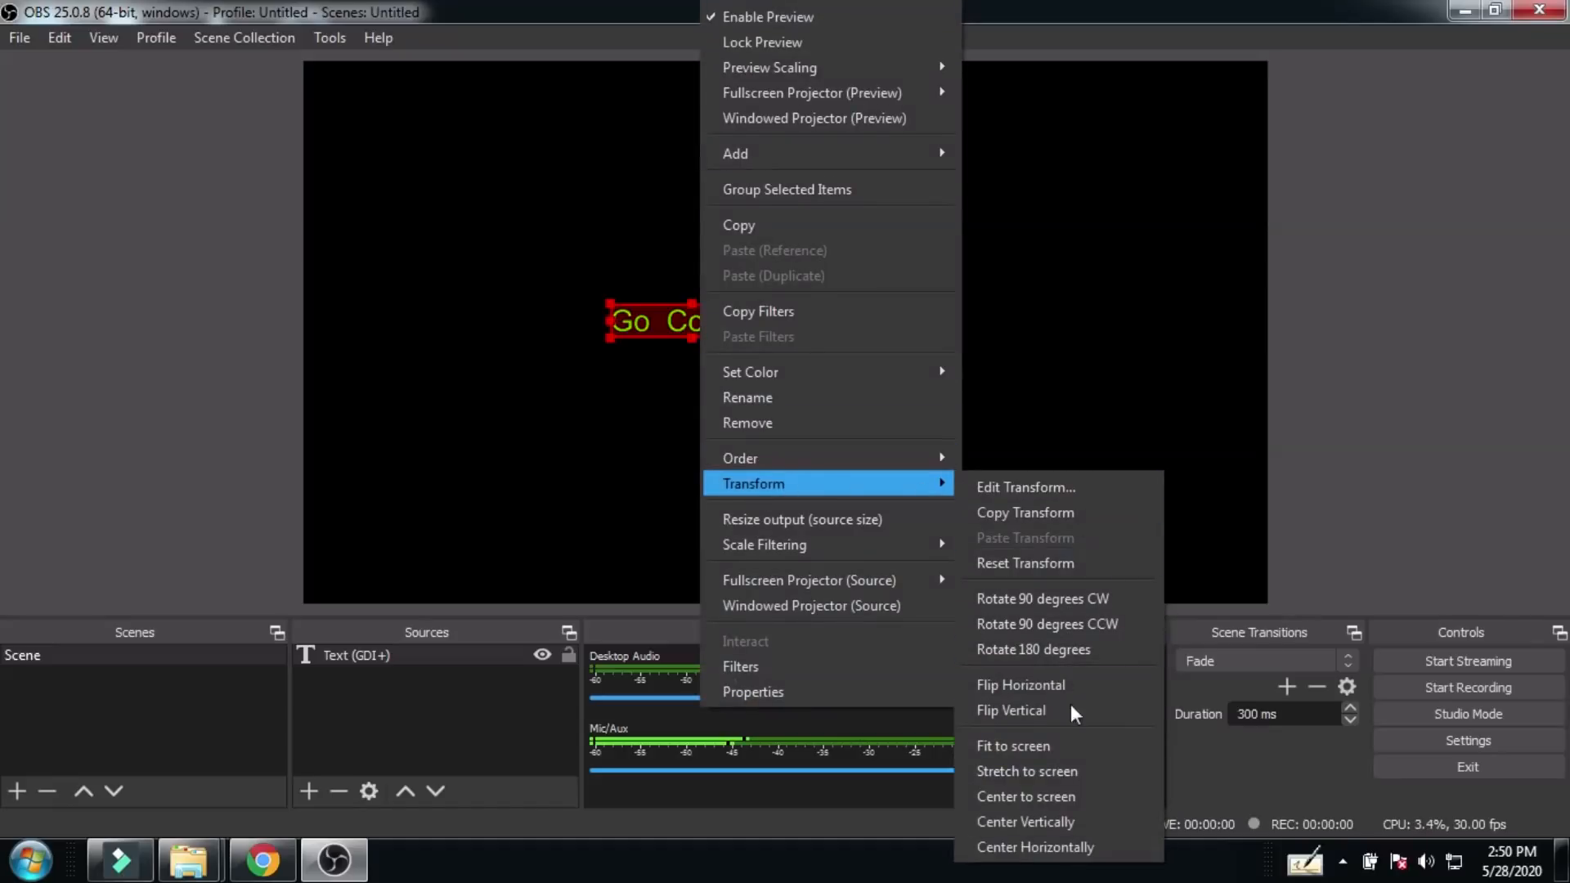
{"action": "left_click", "coordinate": [1061, 750]}
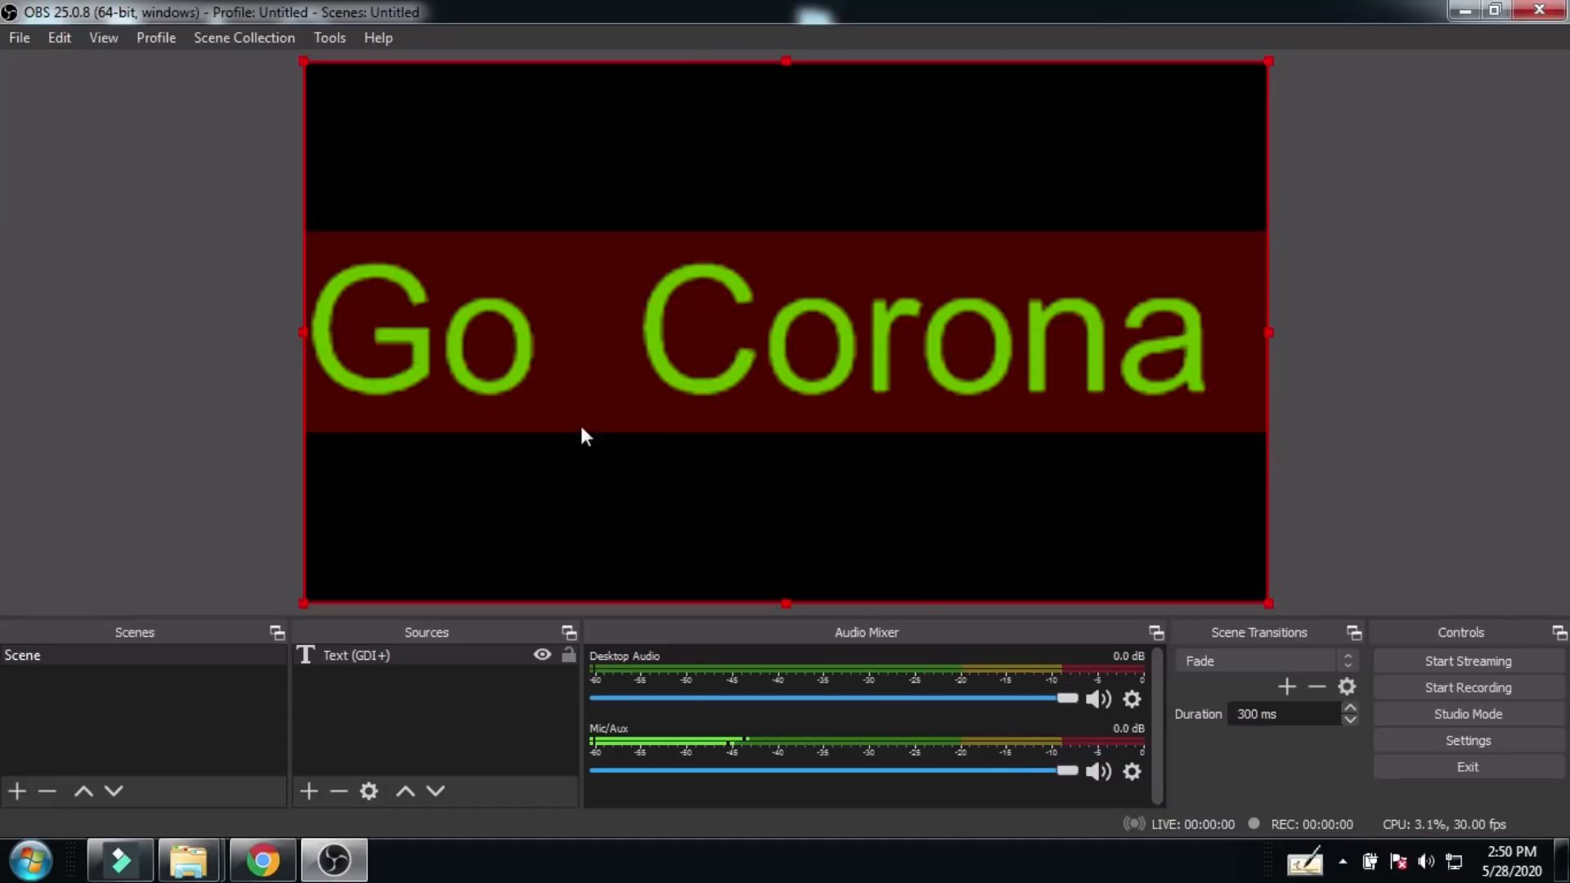
Step: Flip the text source horizontally, and flip it horizontally again to restore its reading direction
{"action": "right_click", "coordinate": [695, 284]}
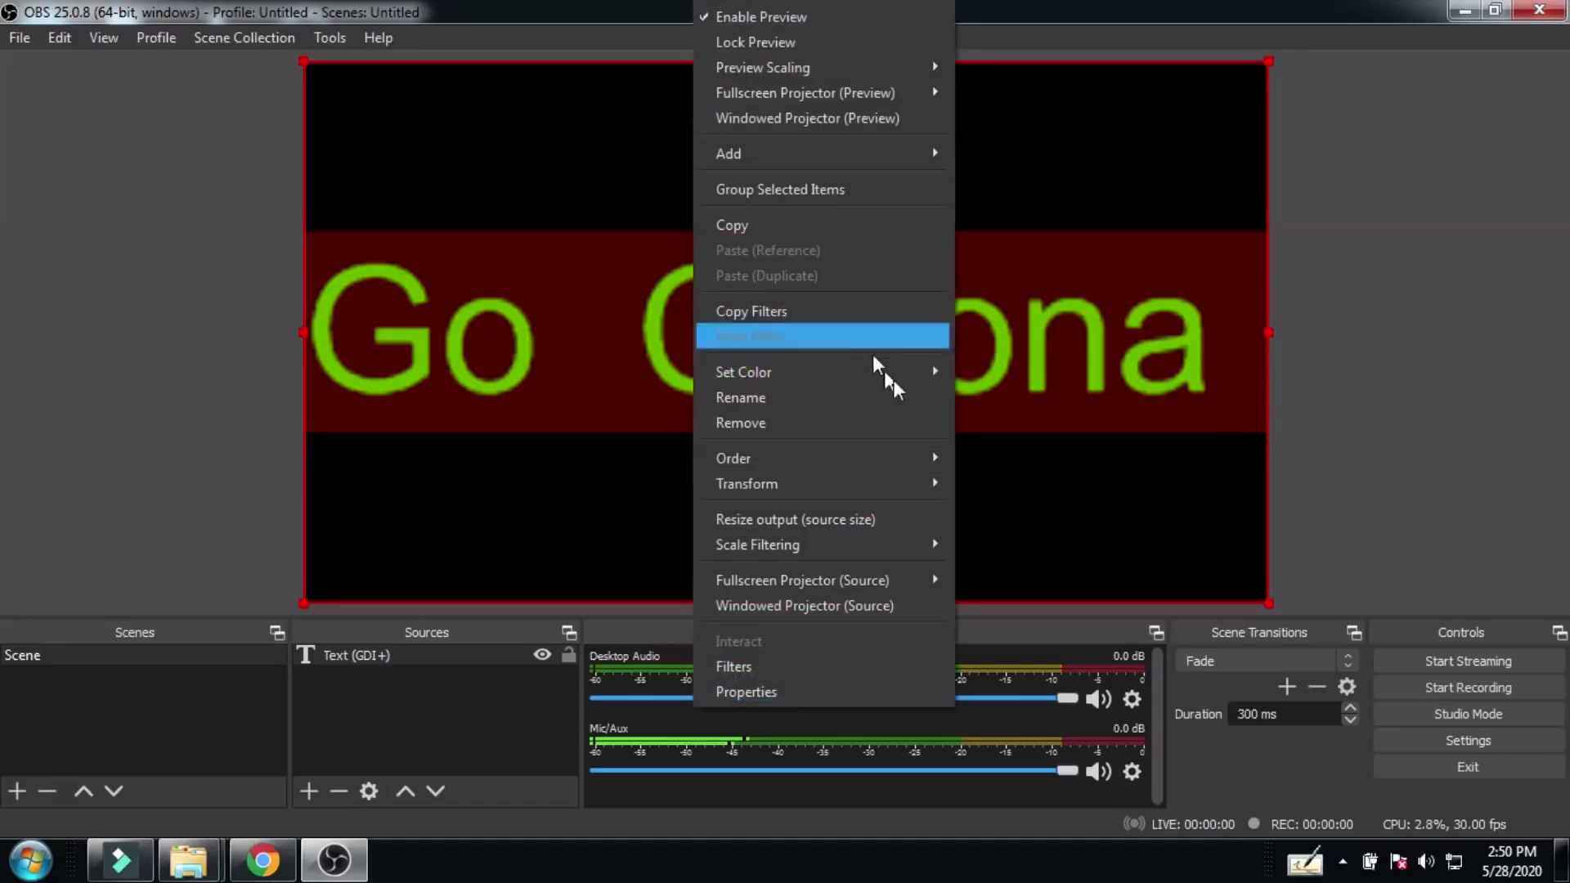
{"action": "mouse_move", "coordinate": [779, 485]}
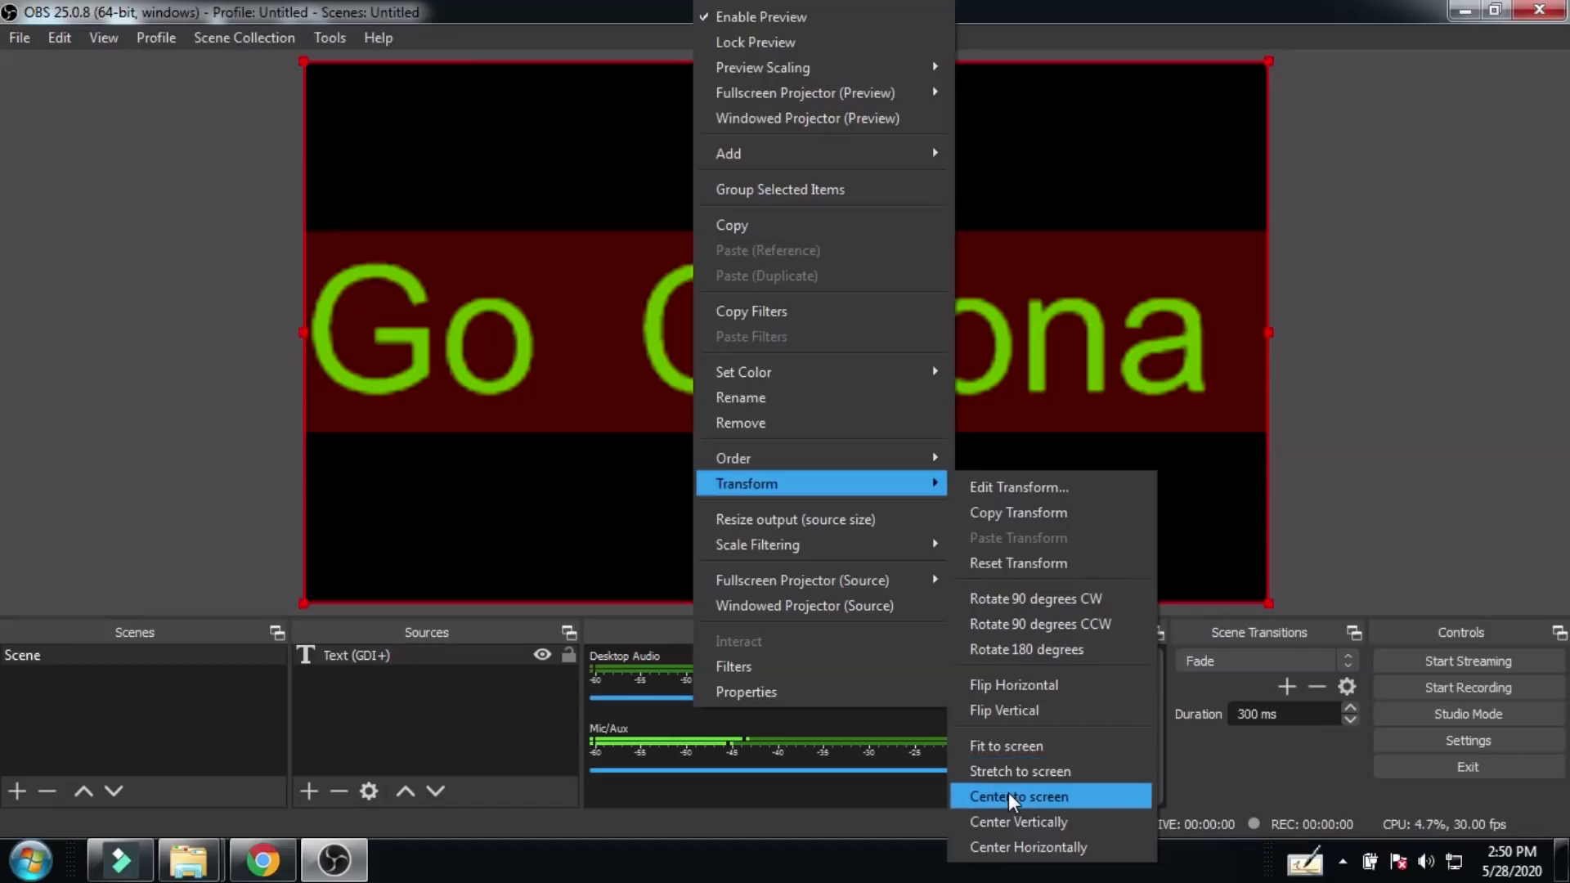
{"action": "left_click", "coordinate": [1014, 693]}
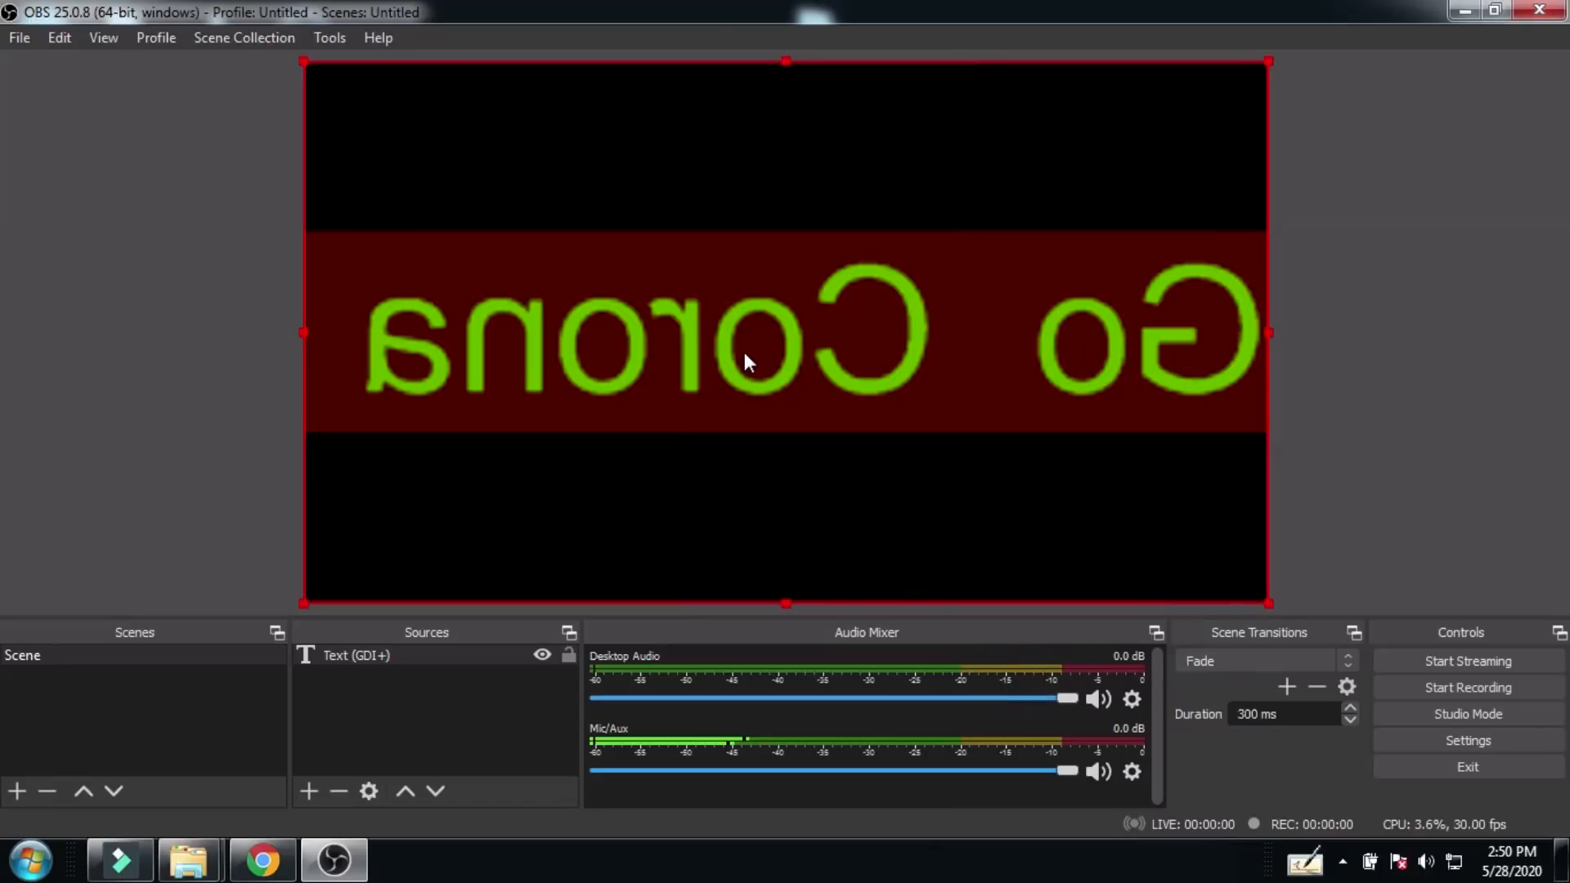
{"action": "right_click", "coordinate": [757, 315]}
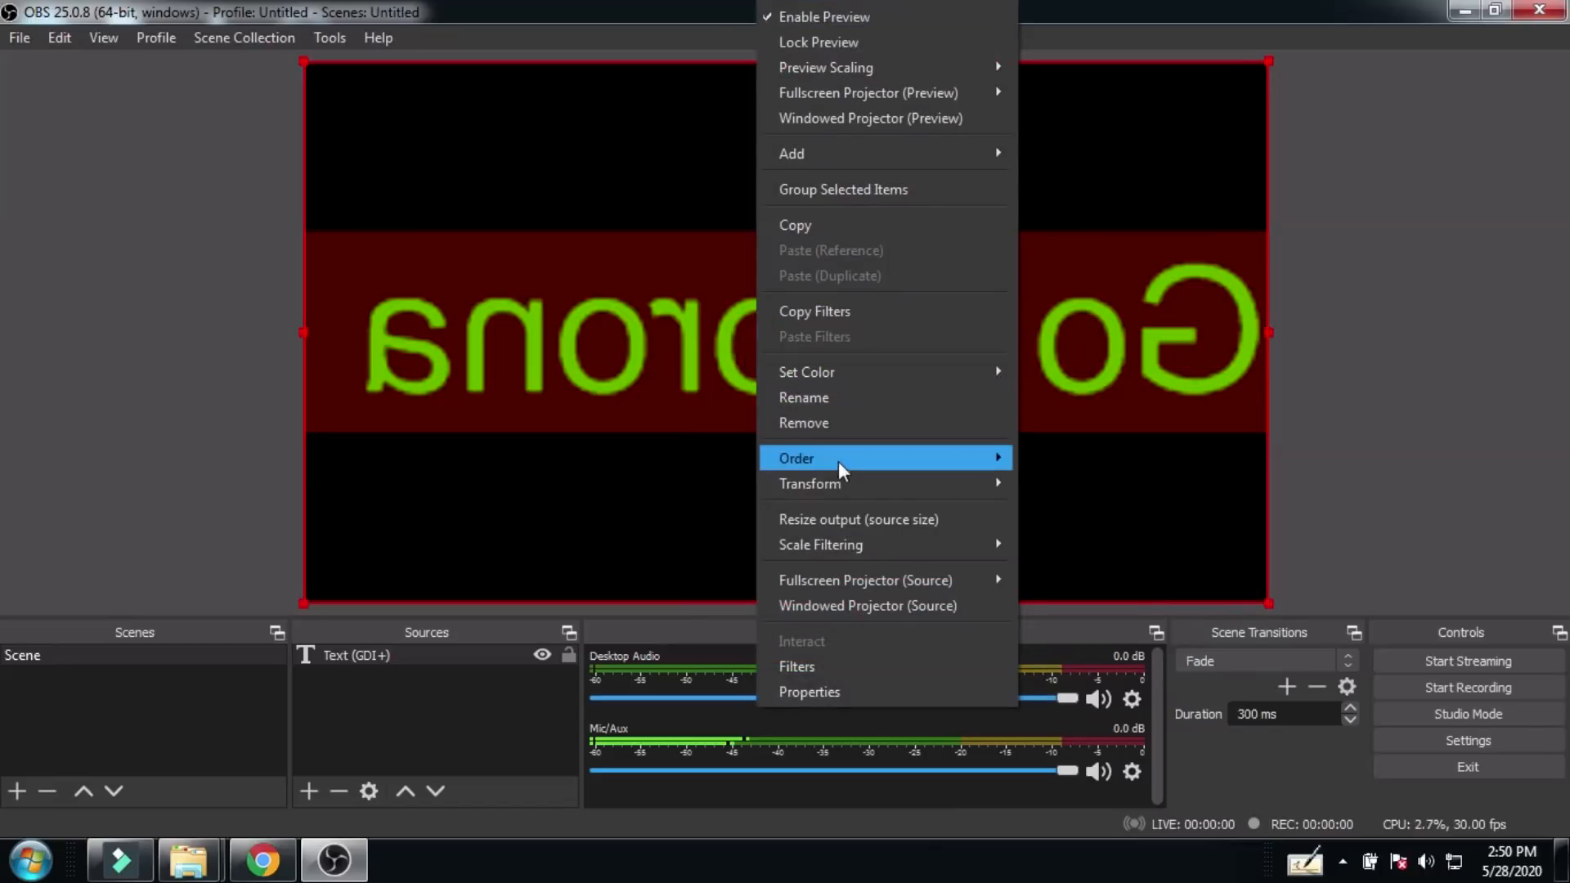
{"action": "mouse_move", "coordinate": [875, 488]}
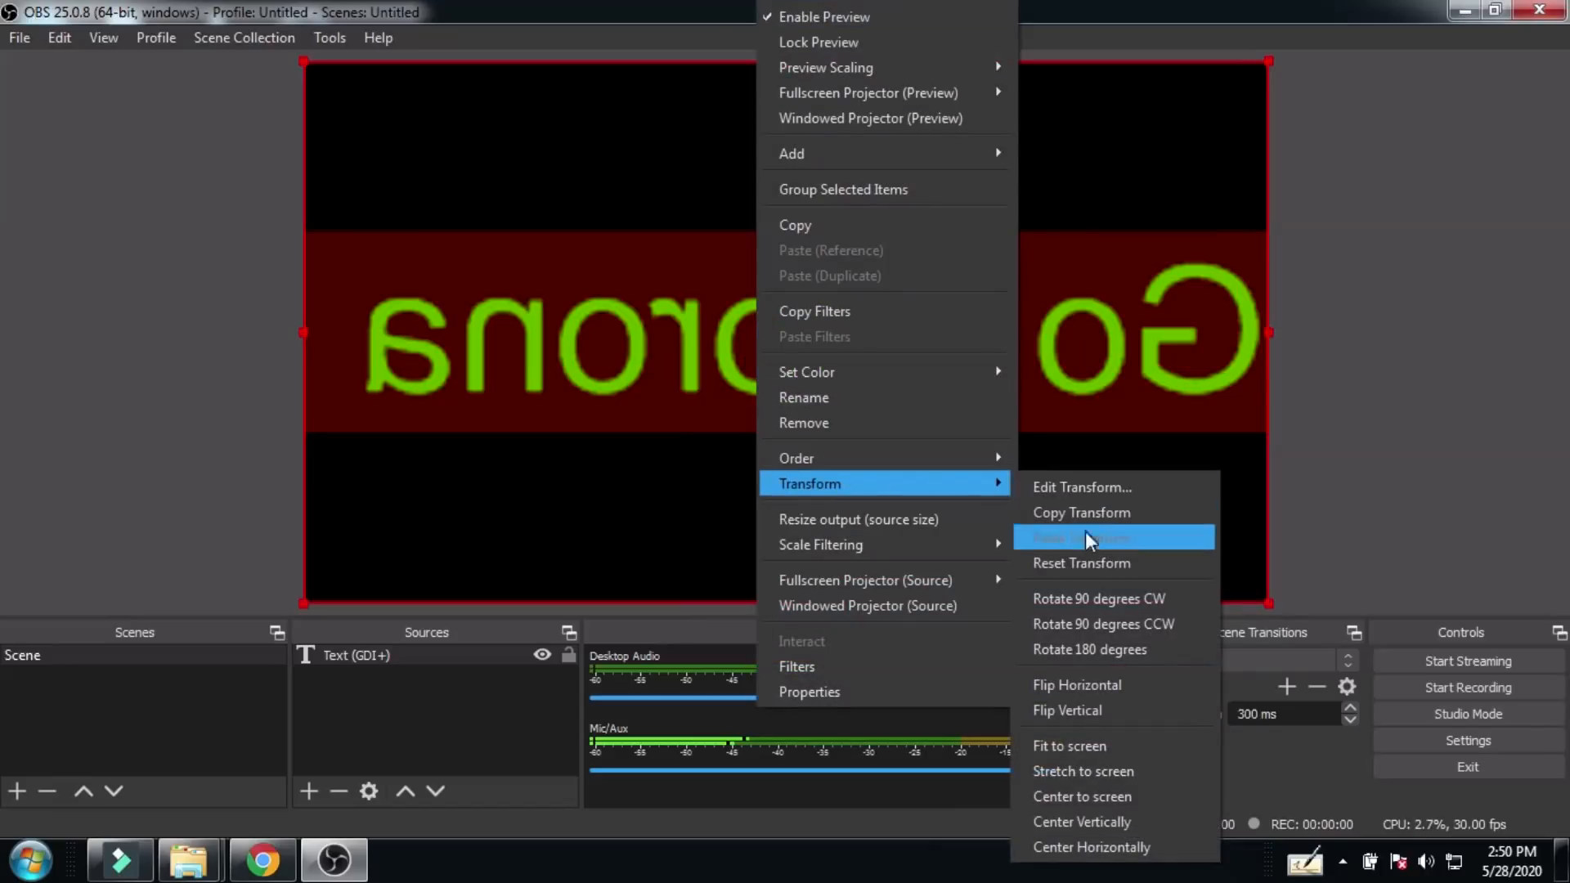
{"action": "left_click", "coordinate": [1102, 694]}
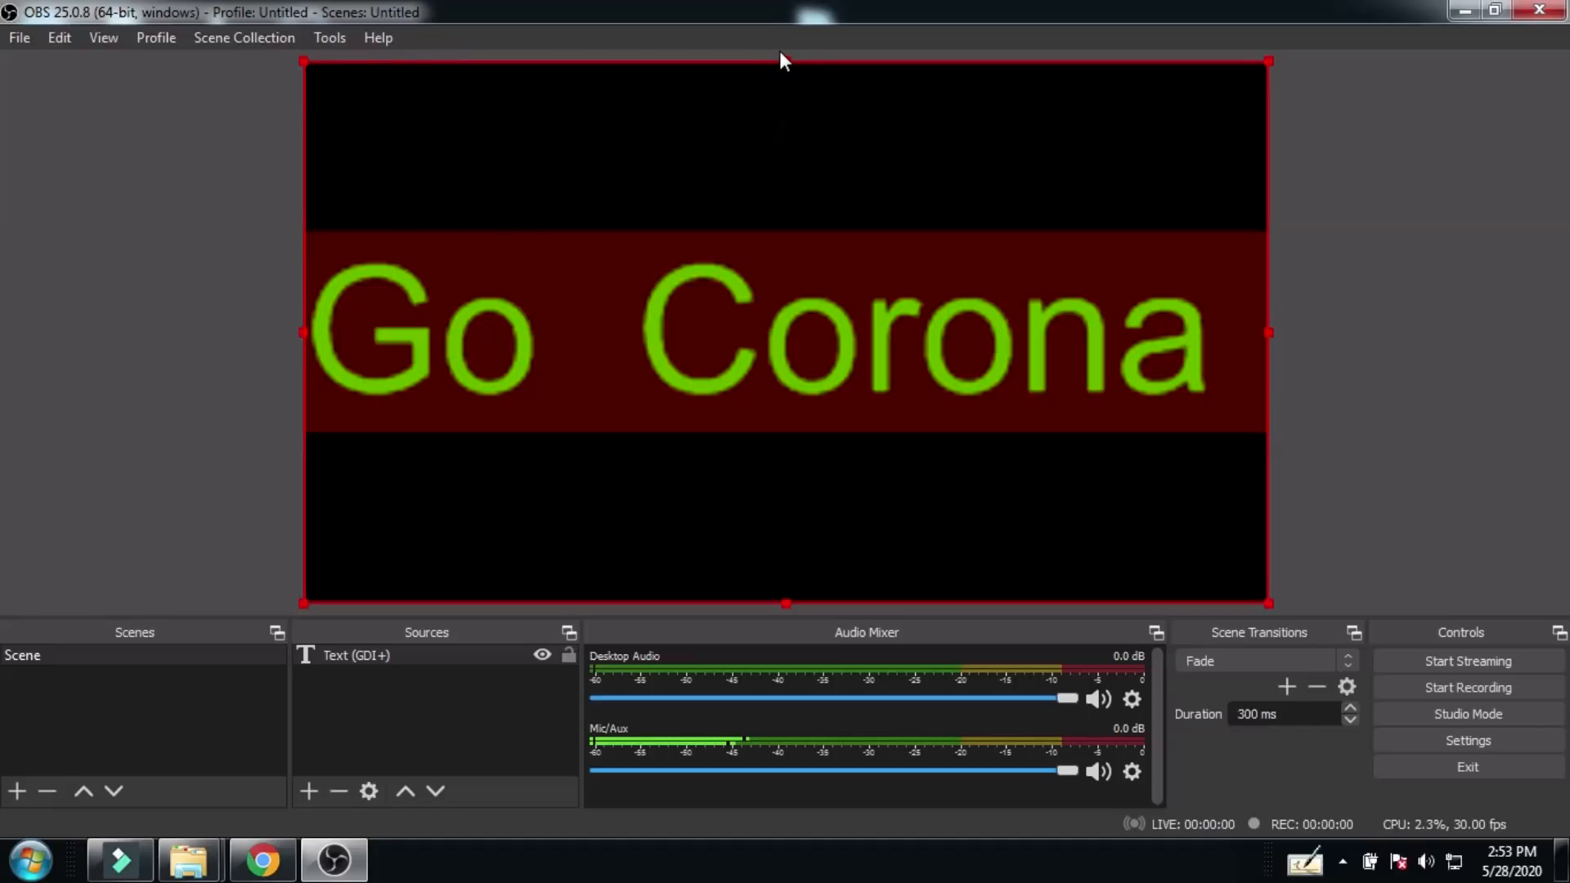
Step: Shrink the text source's bounding box to a wide, low strip and place it near the canvas centre
{"action": "left_click_drag", "start_coordinate": [307, 62], "coordinate": [556, 522]}
{"action": "left_click_drag", "start_coordinate": [910, 567], "coordinate": [826, 391]}
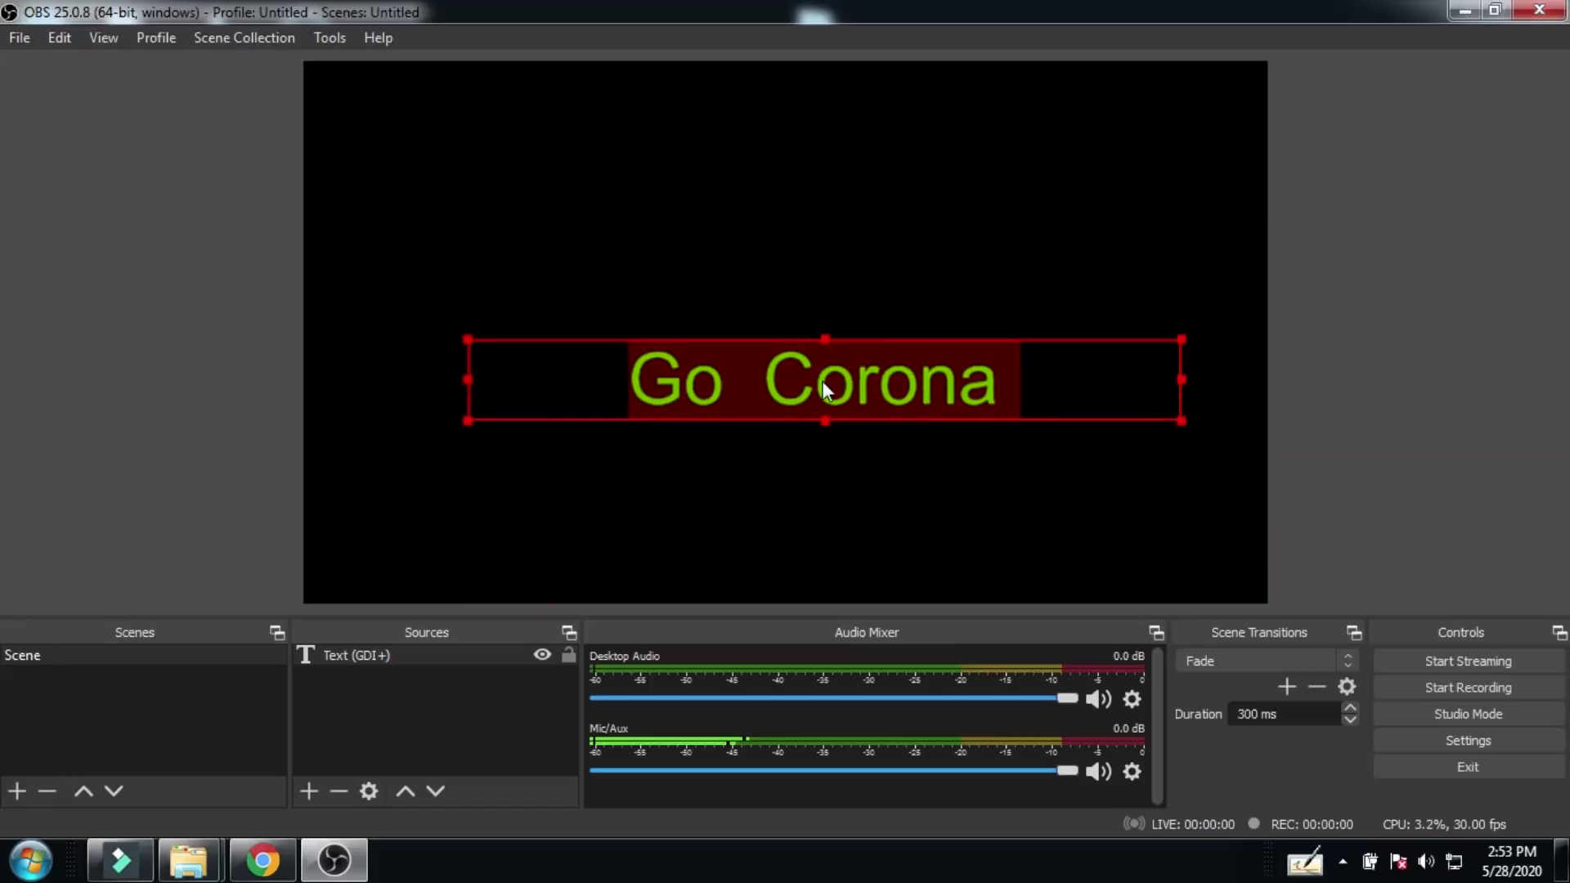
{"action": "left_click", "coordinate": [707, 389]}
Step: Add a Scroll effect filter to the text source under the default name Scroll
{"action": "right_click", "coordinate": [708, 359]}
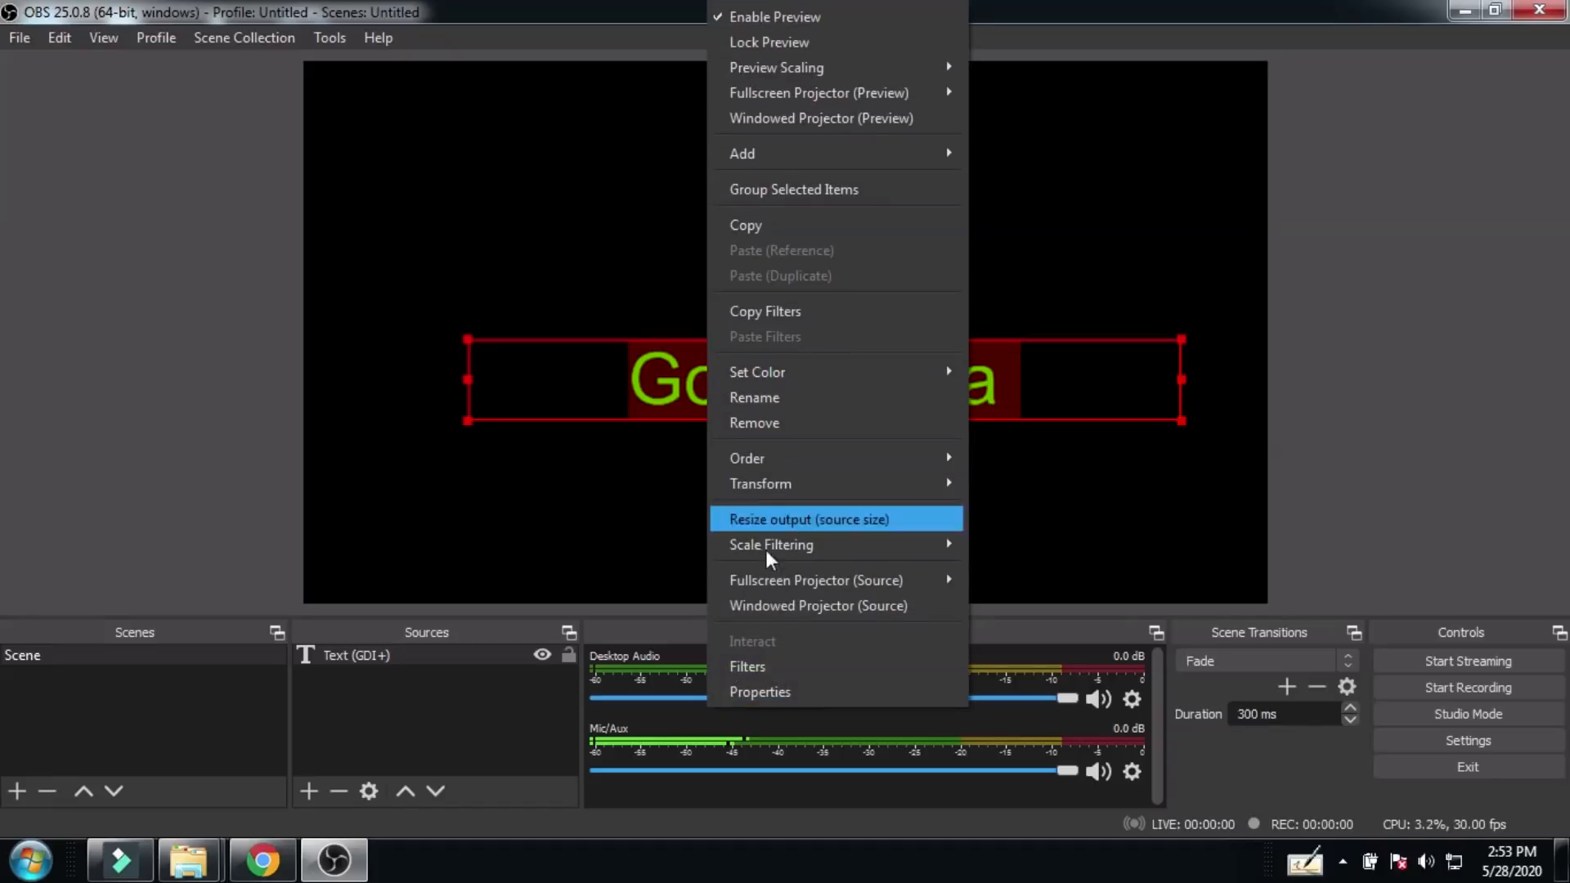
{"action": "left_click", "coordinate": [745, 667]}
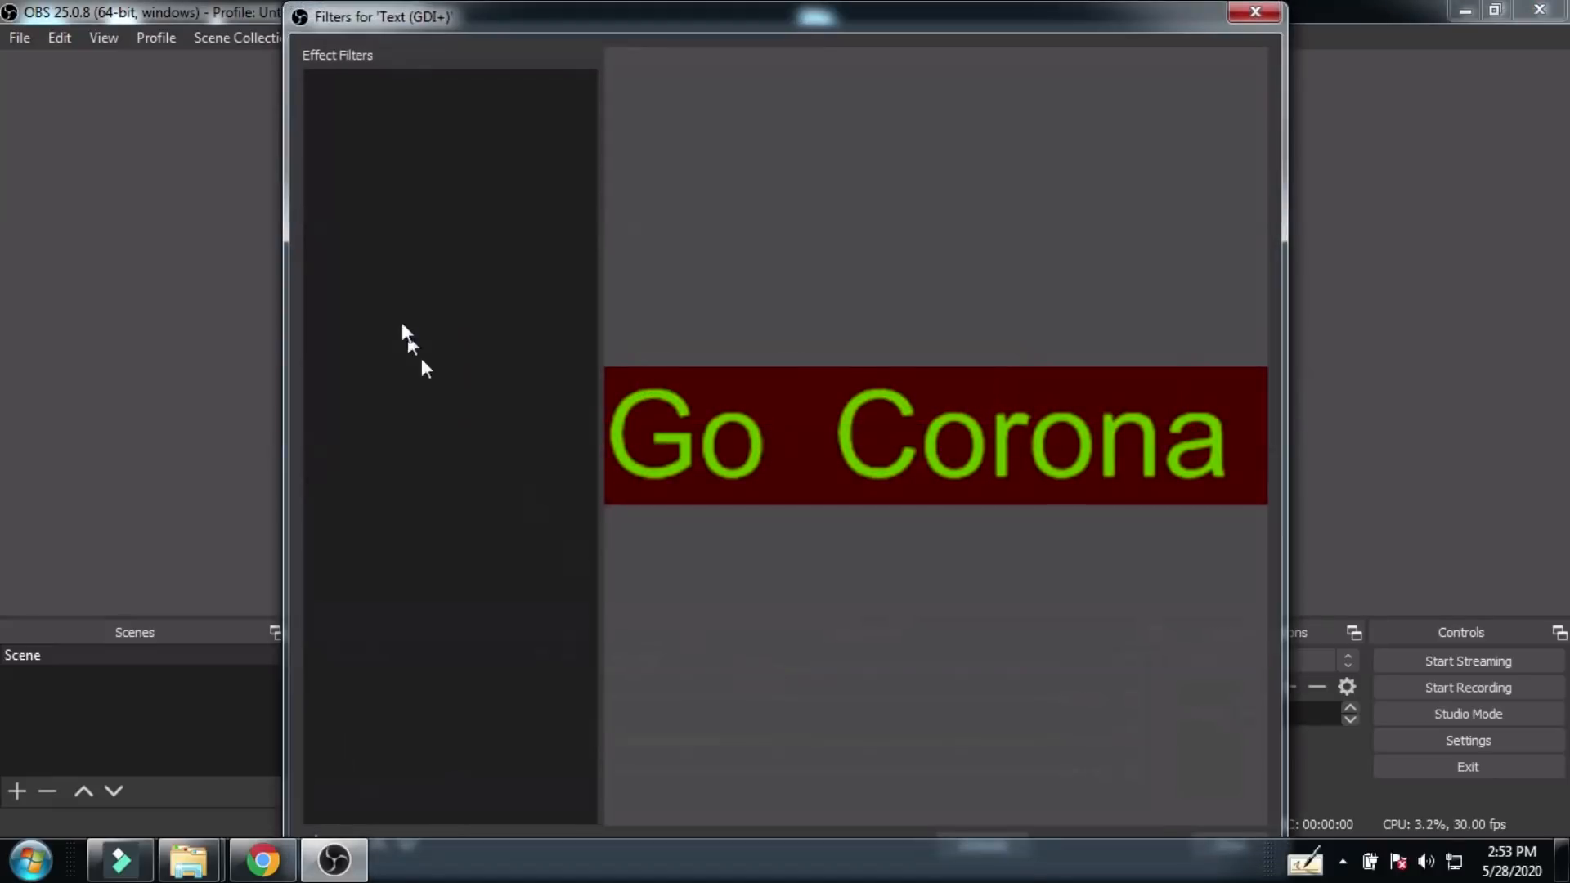
{"action": "left_click_drag", "start_coordinate": [722, 13], "coordinate": [680, 65]}
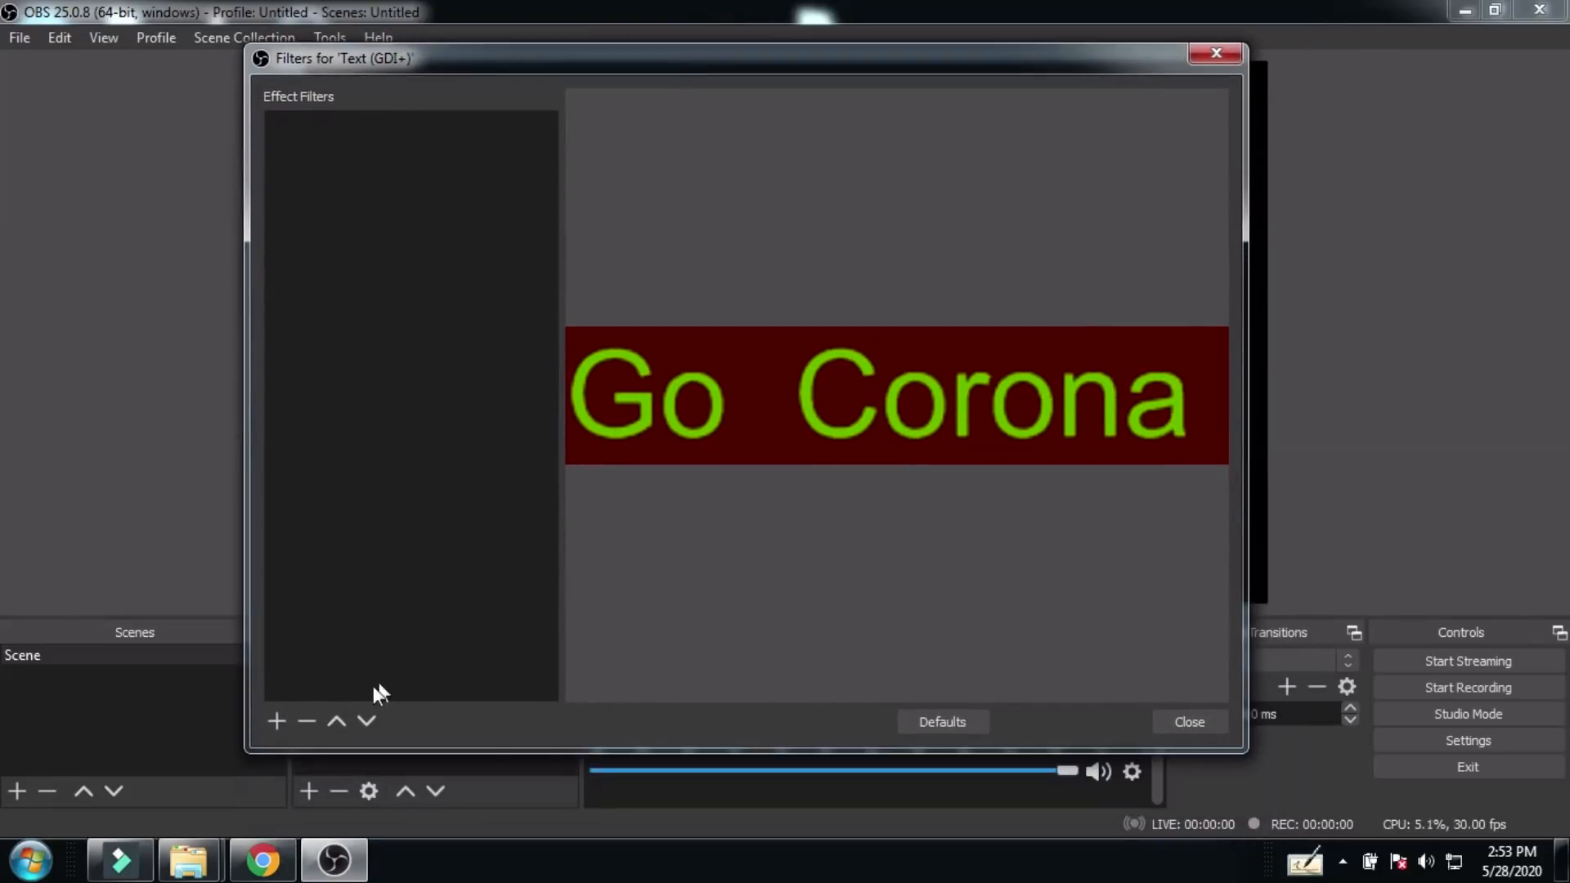
{"action": "left_click", "coordinate": [278, 721]}
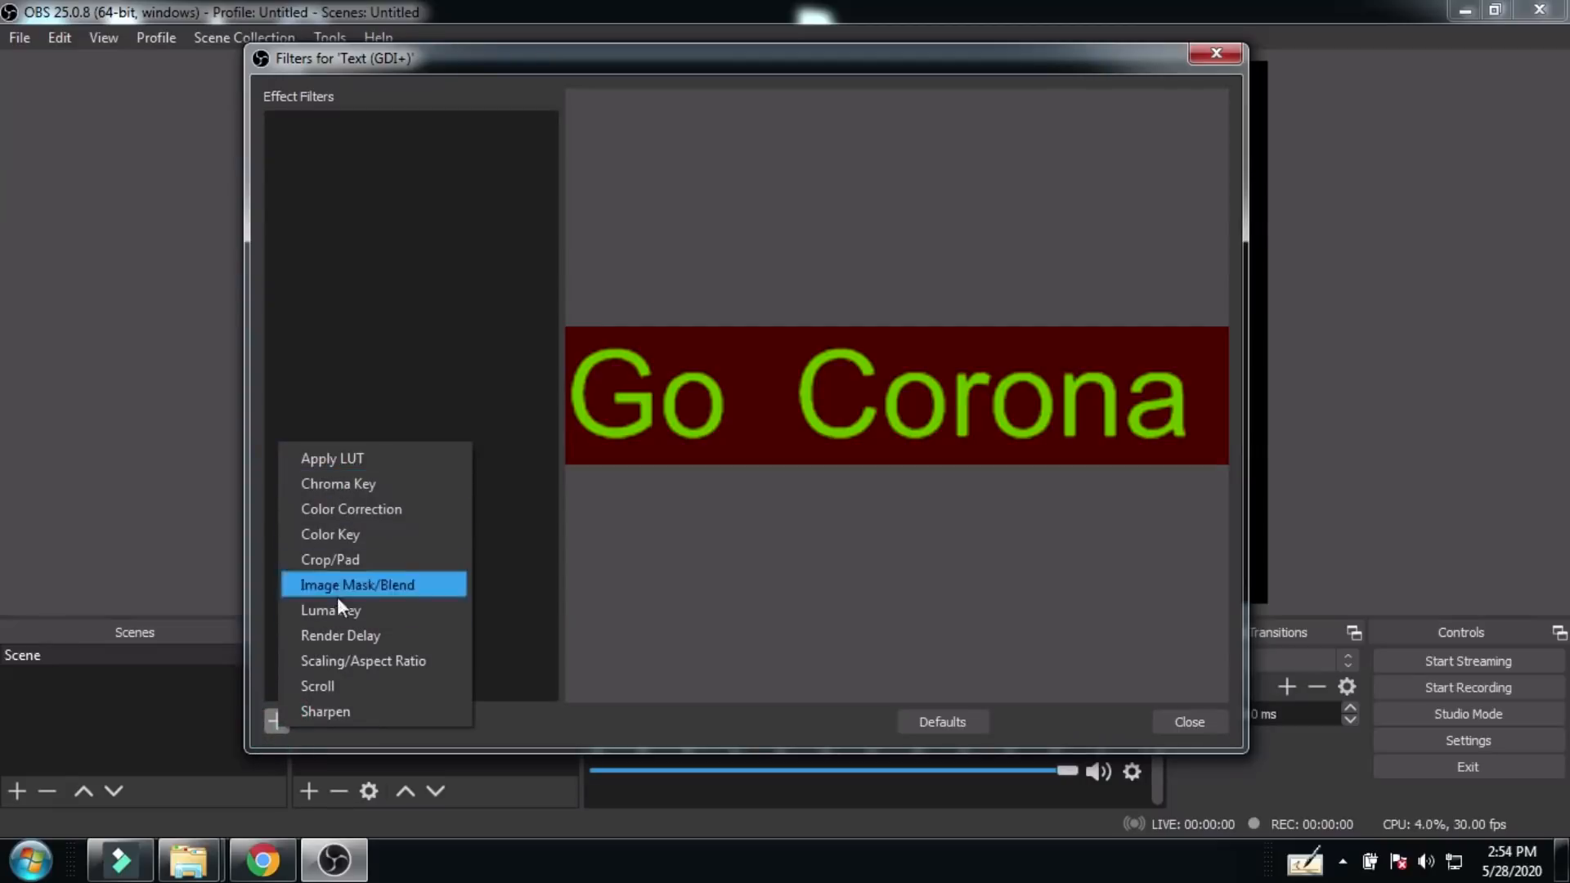
{"action": "left_click", "coordinate": [320, 688]}
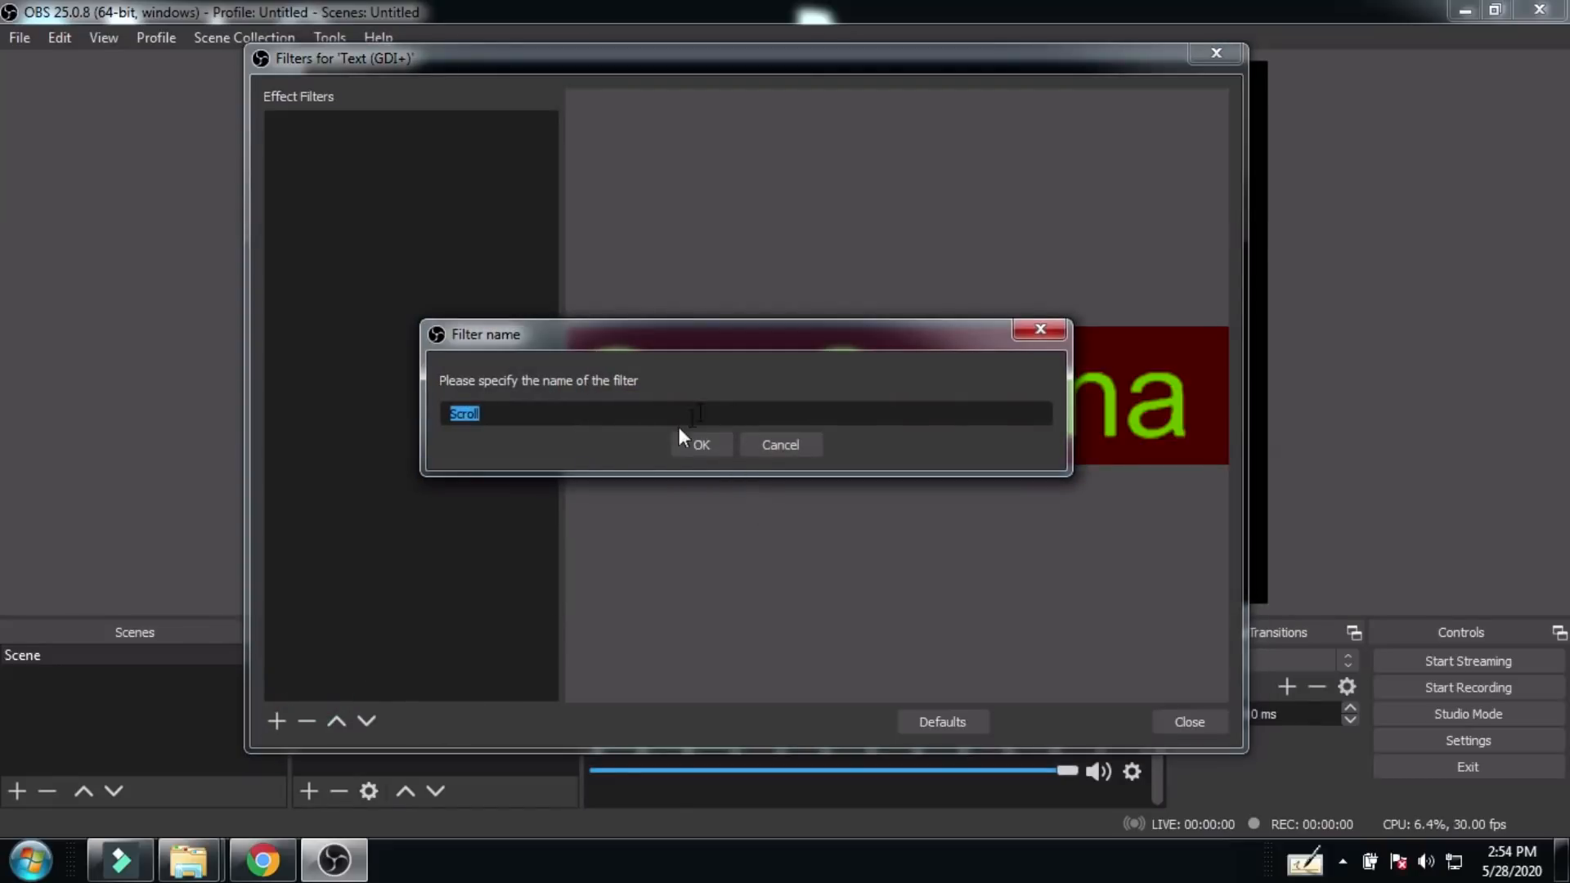
{"action": "left_click", "coordinate": [709, 446]}
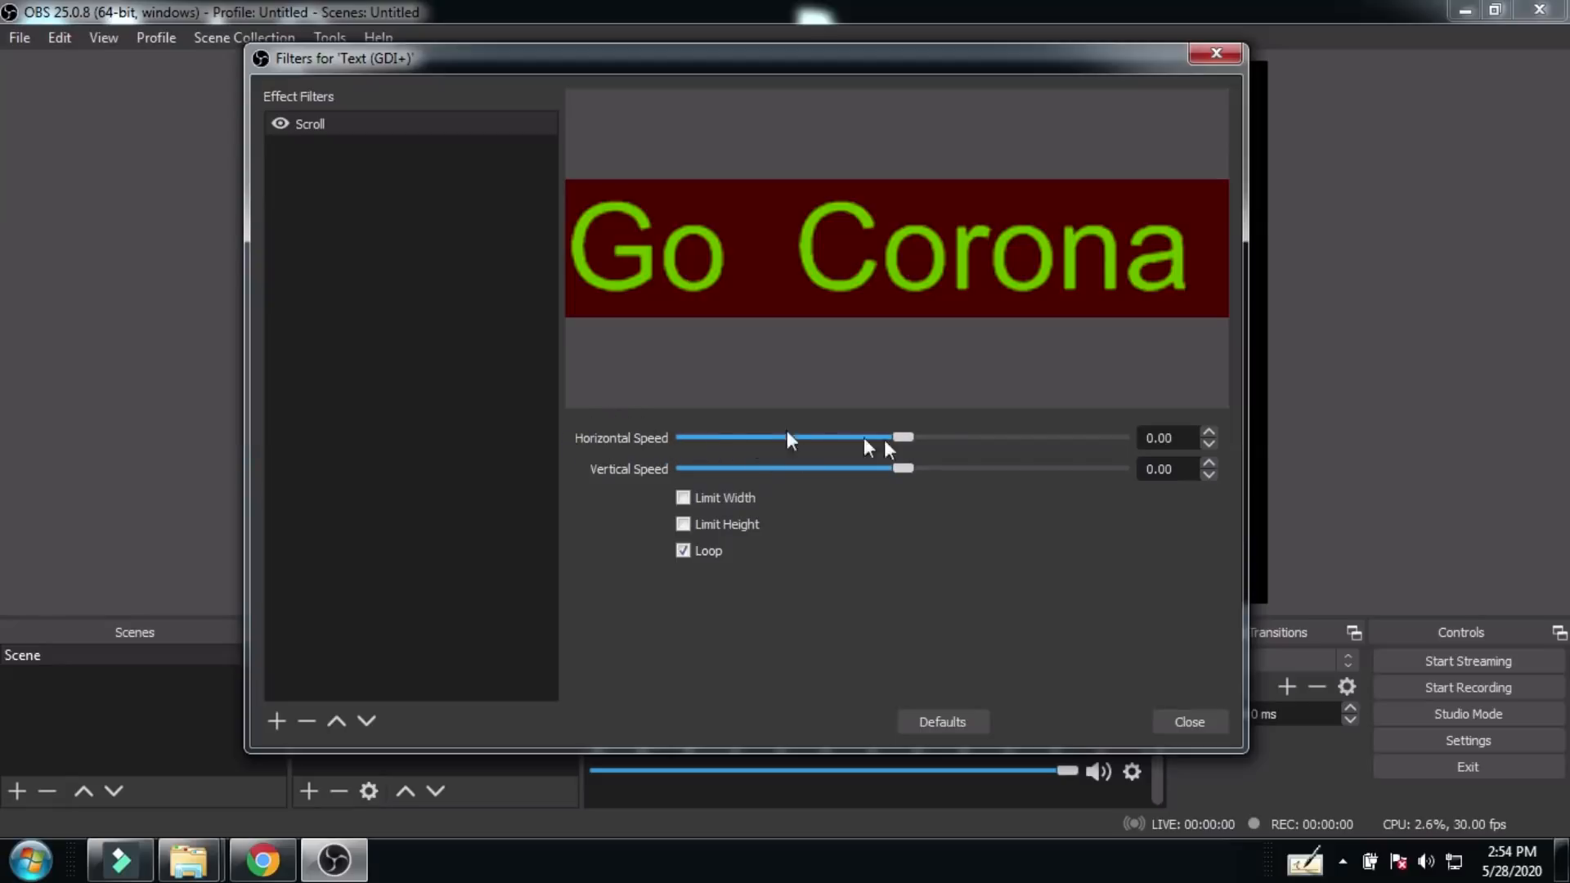
Step: Try horizontal scroll speeds of 28, 151 and 500 on the text, and slow the speed down to 4
{"action": "left_click_drag", "start_coordinate": [901, 437], "coordinate": [912, 437]}
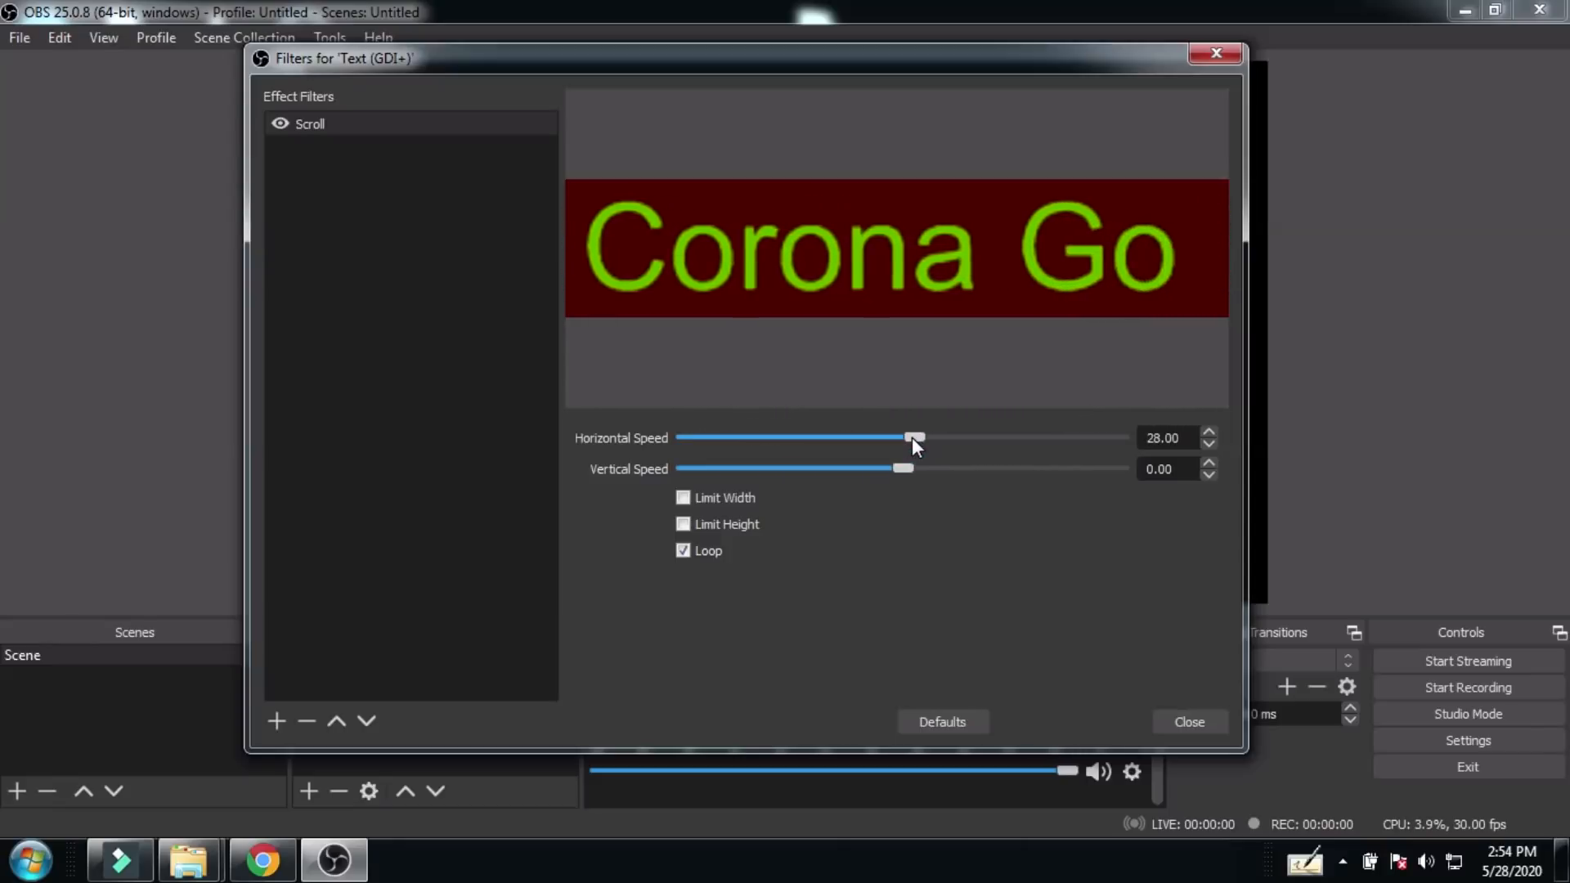
{"action": "left_click_drag", "start_coordinate": [914, 442], "coordinate": [967, 443]}
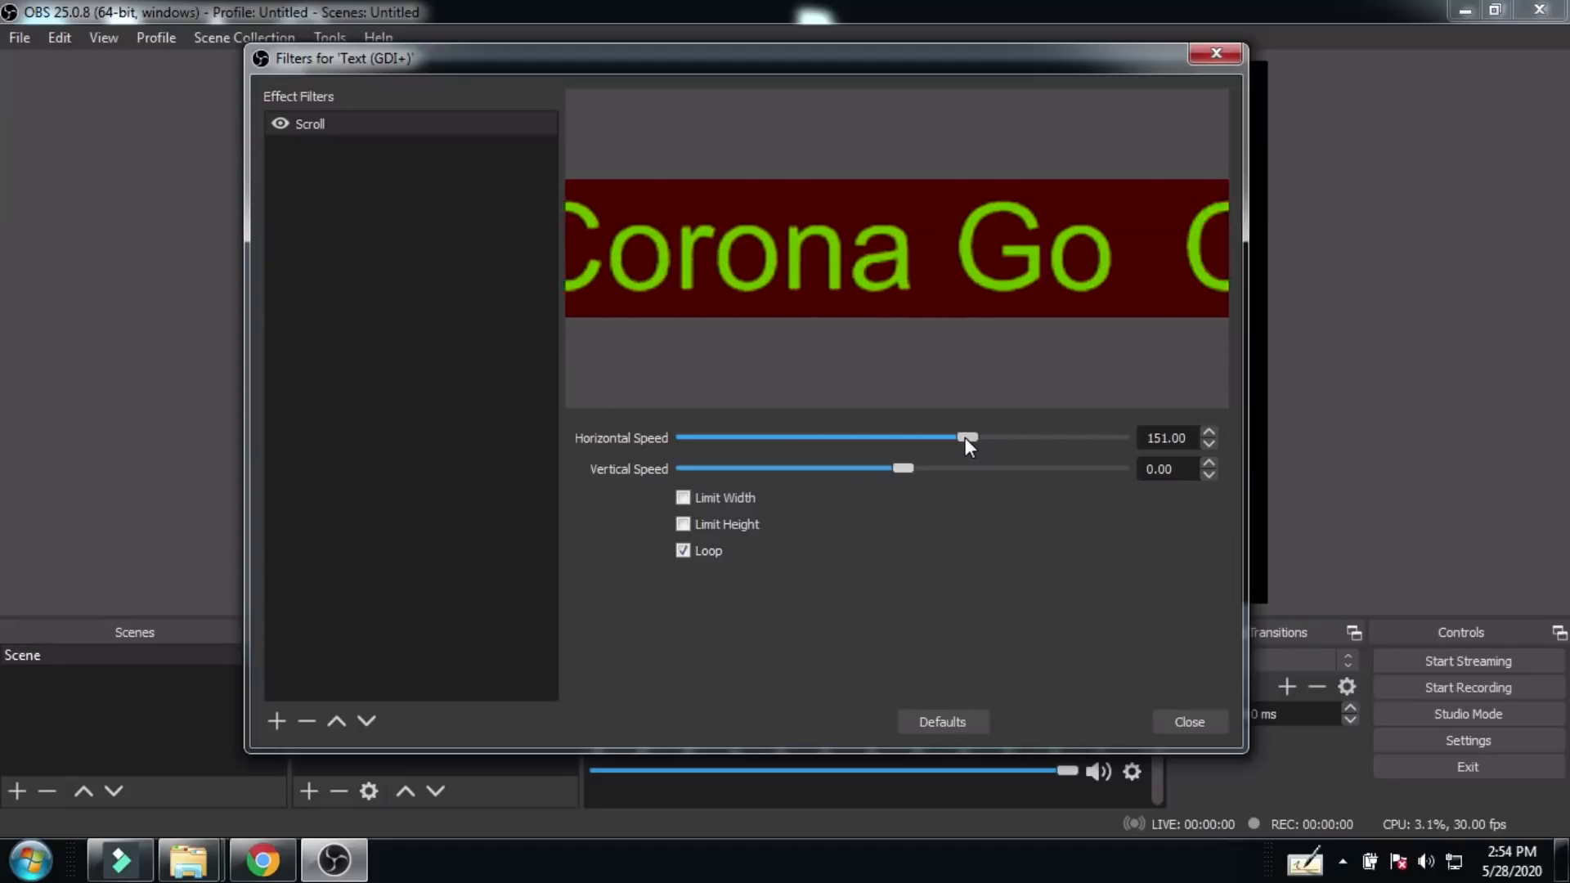
{"action": "left_click_drag", "start_coordinate": [965, 439], "coordinate": [1102, 439]}
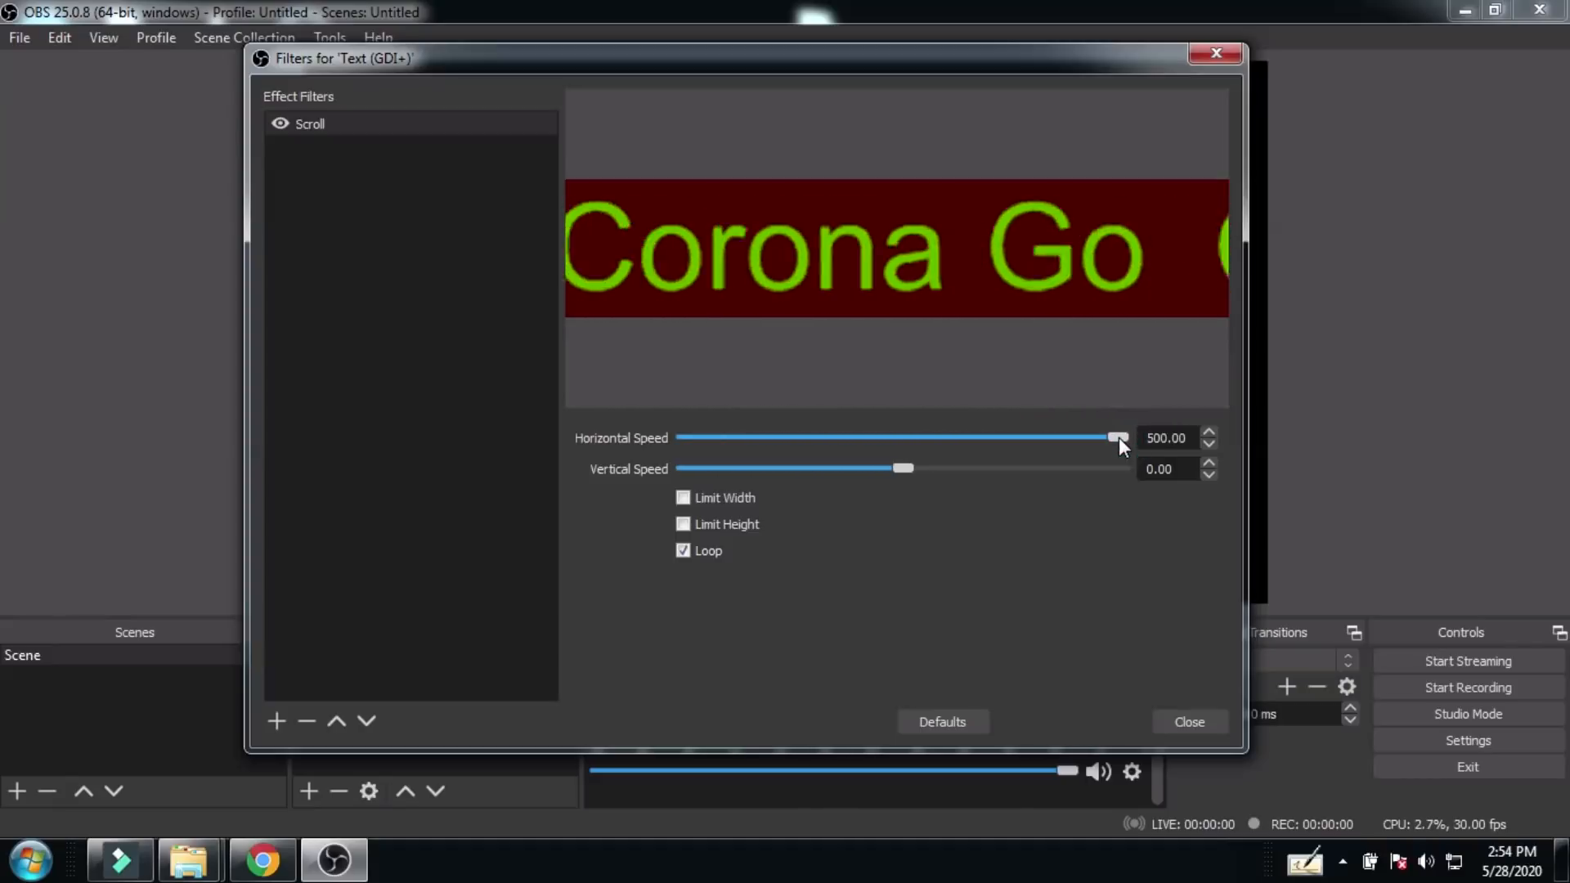
{"action": "left_click_drag", "start_coordinate": [1118, 438], "coordinate": [1062, 436]}
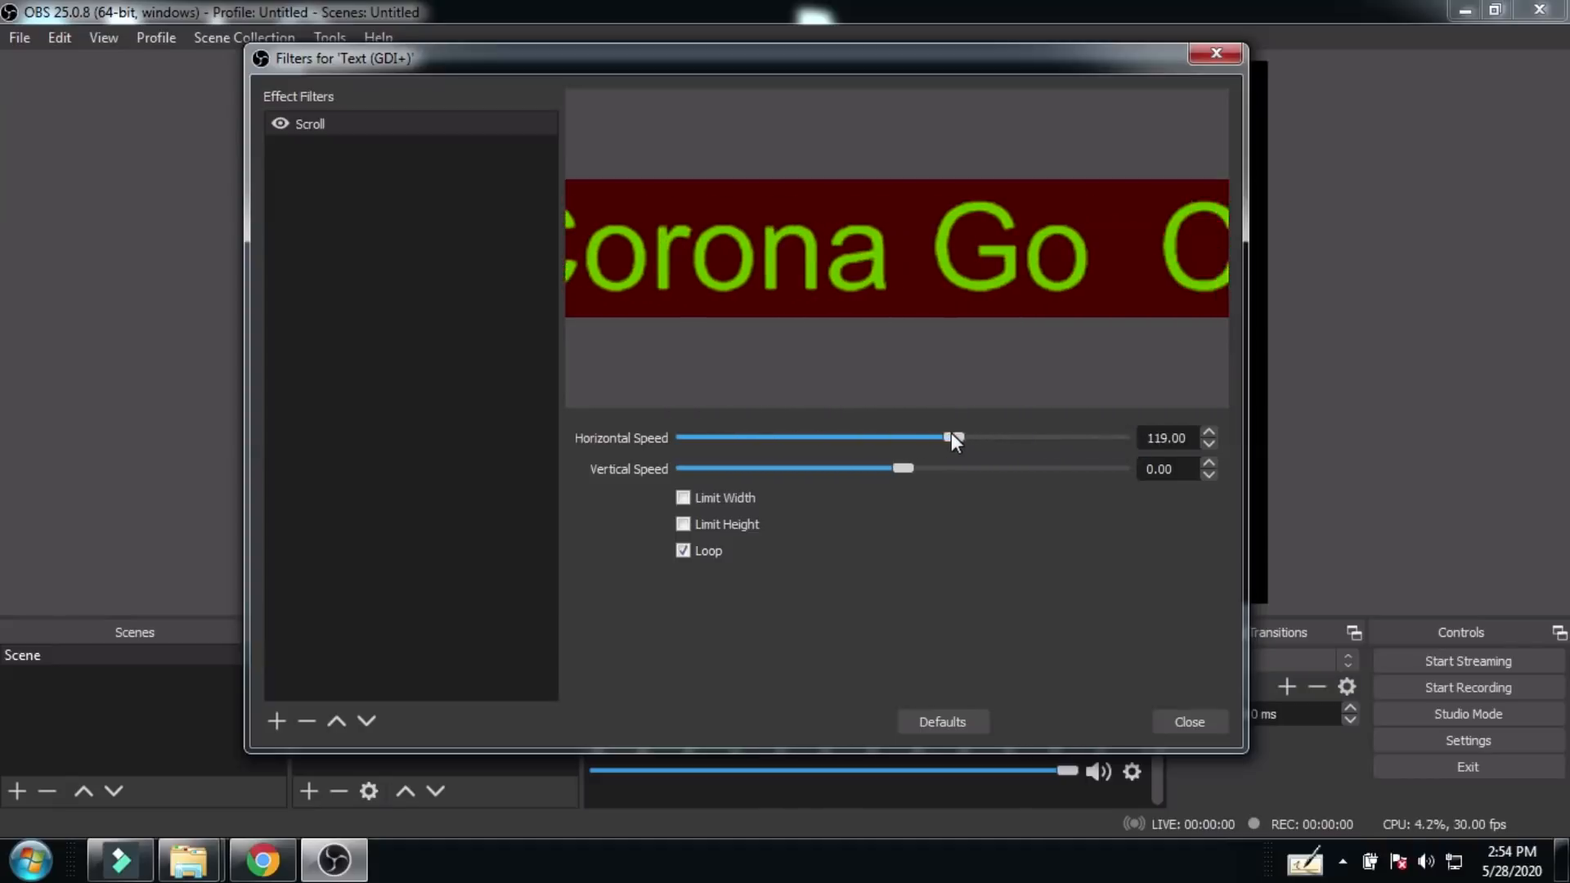
{"action": "left_click_drag", "start_coordinate": [913, 434], "coordinate": [907, 433]}
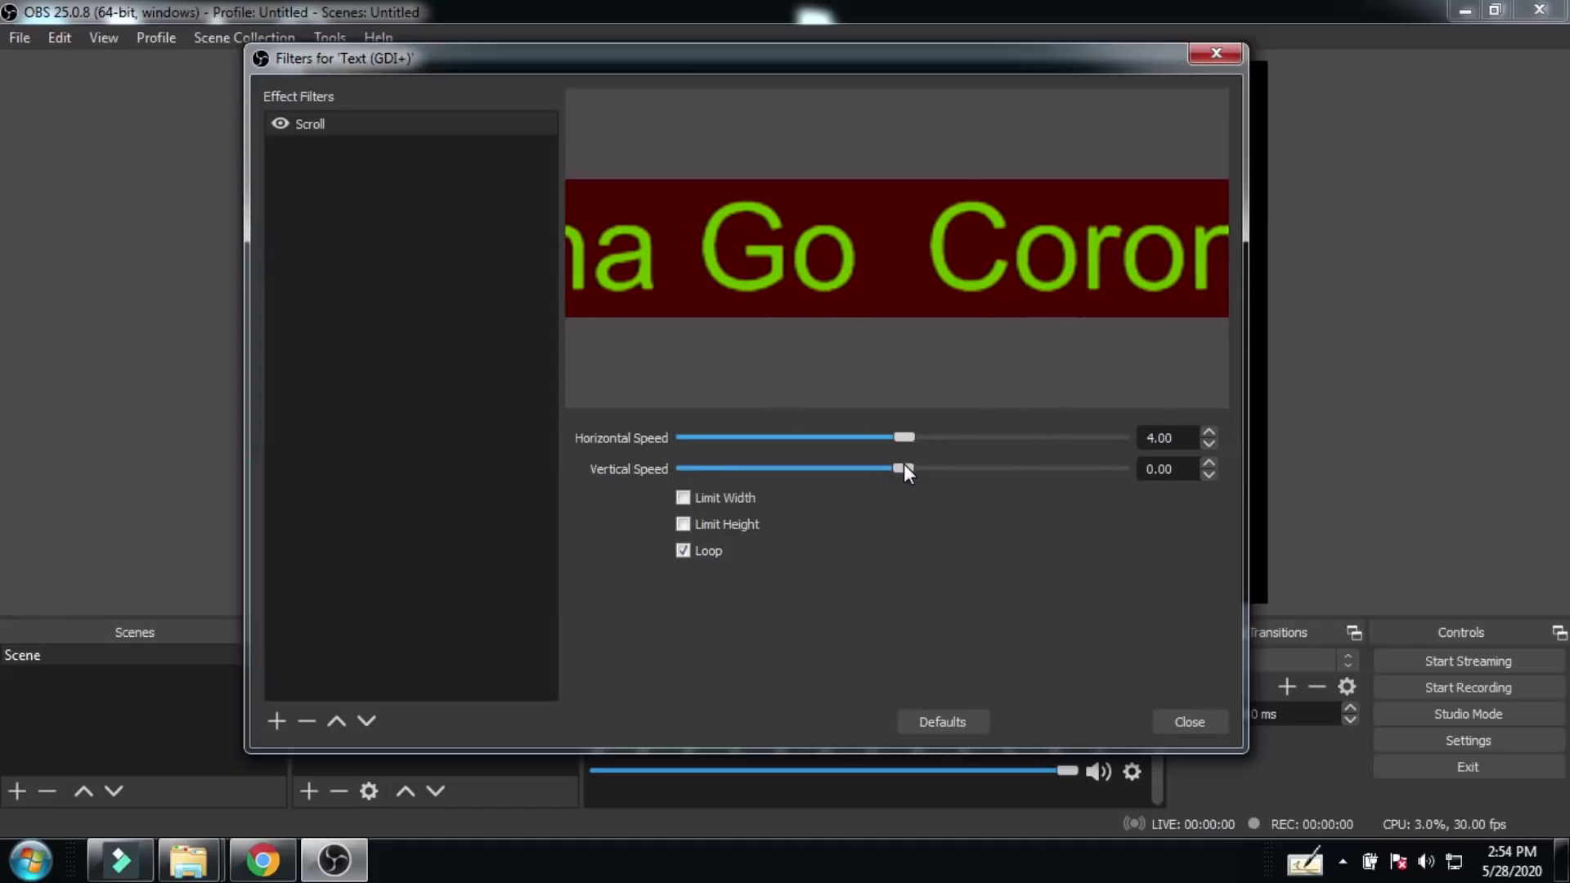
Step: Set the Scroll filter's horizontal speed to 0 and its vertical speed to 73, and close the filter settings
{"action": "left_click_drag", "start_coordinate": [904, 464], "coordinate": [921, 463]}
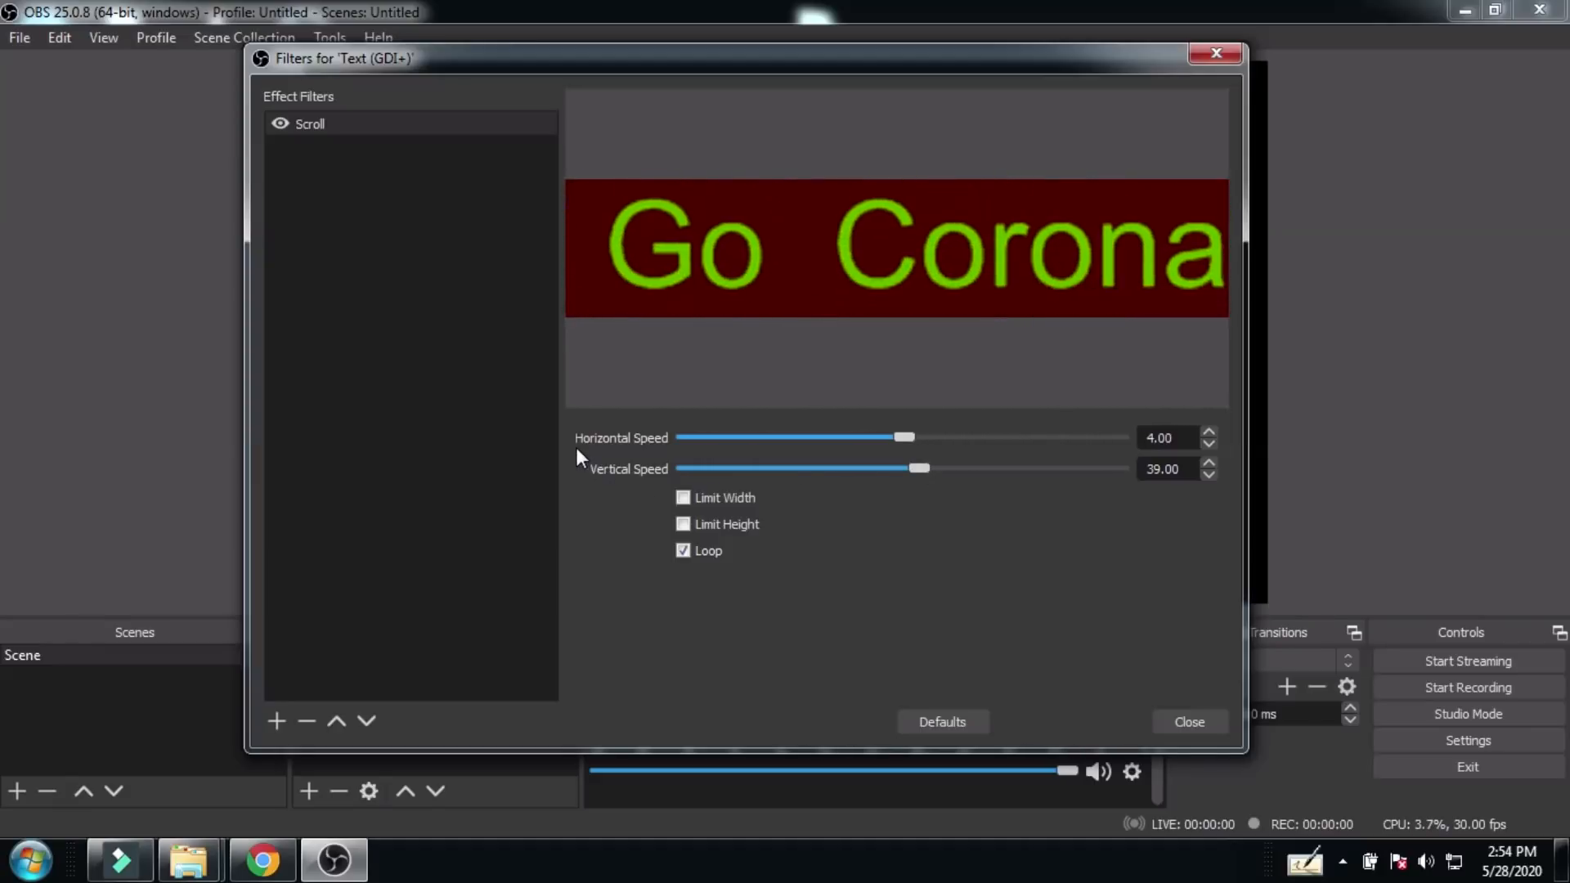
{"action": "left_click", "coordinate": [1160, 437]}
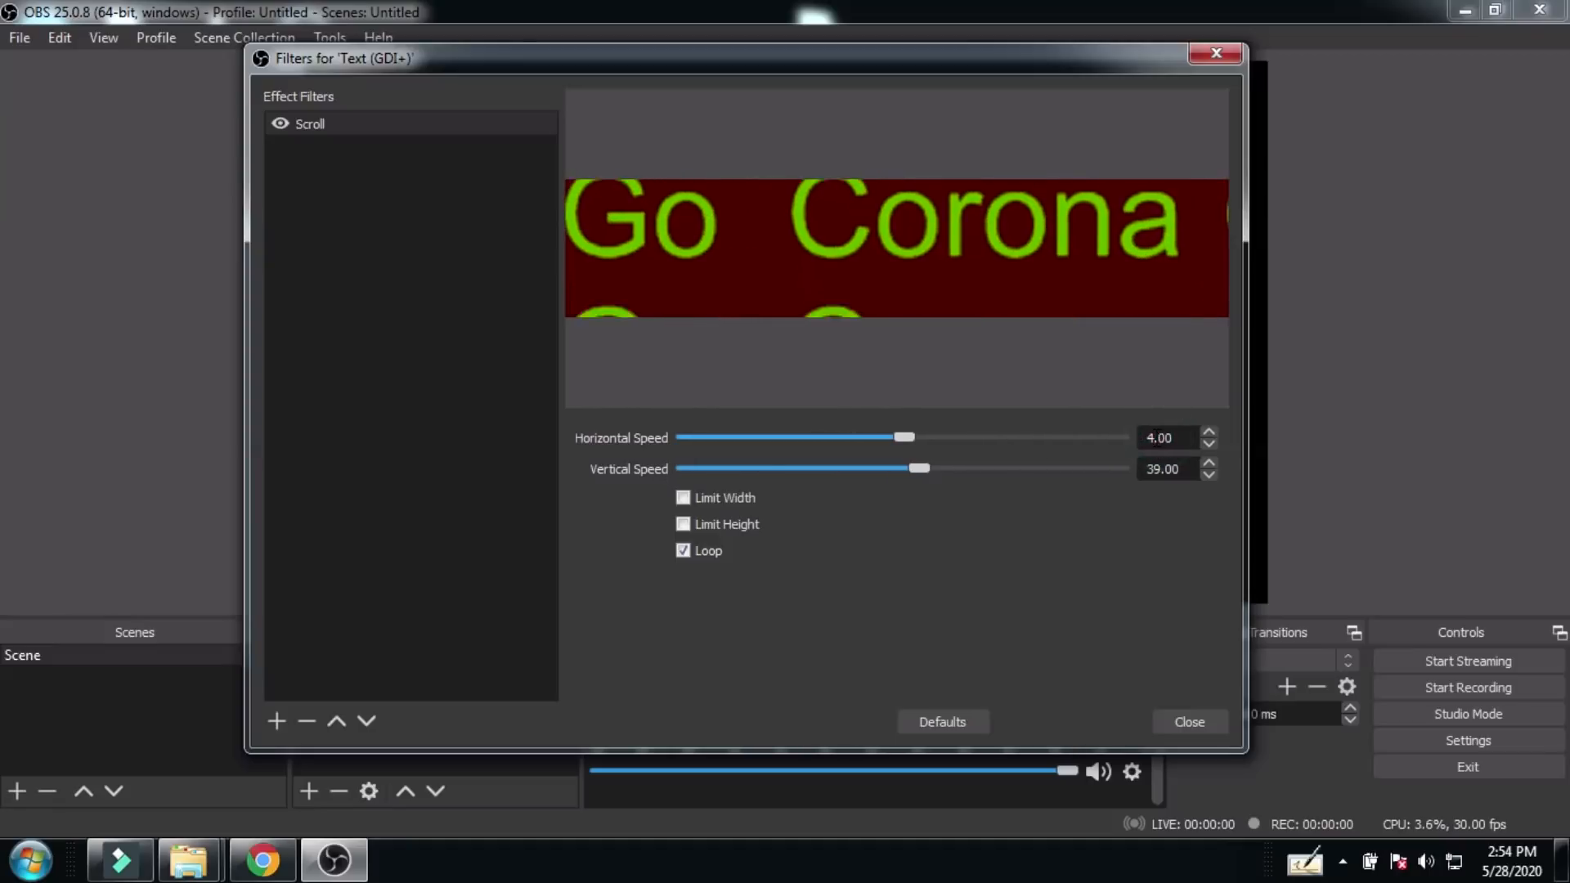
{"action": "left_click", "coordinate": [1157, 437]}
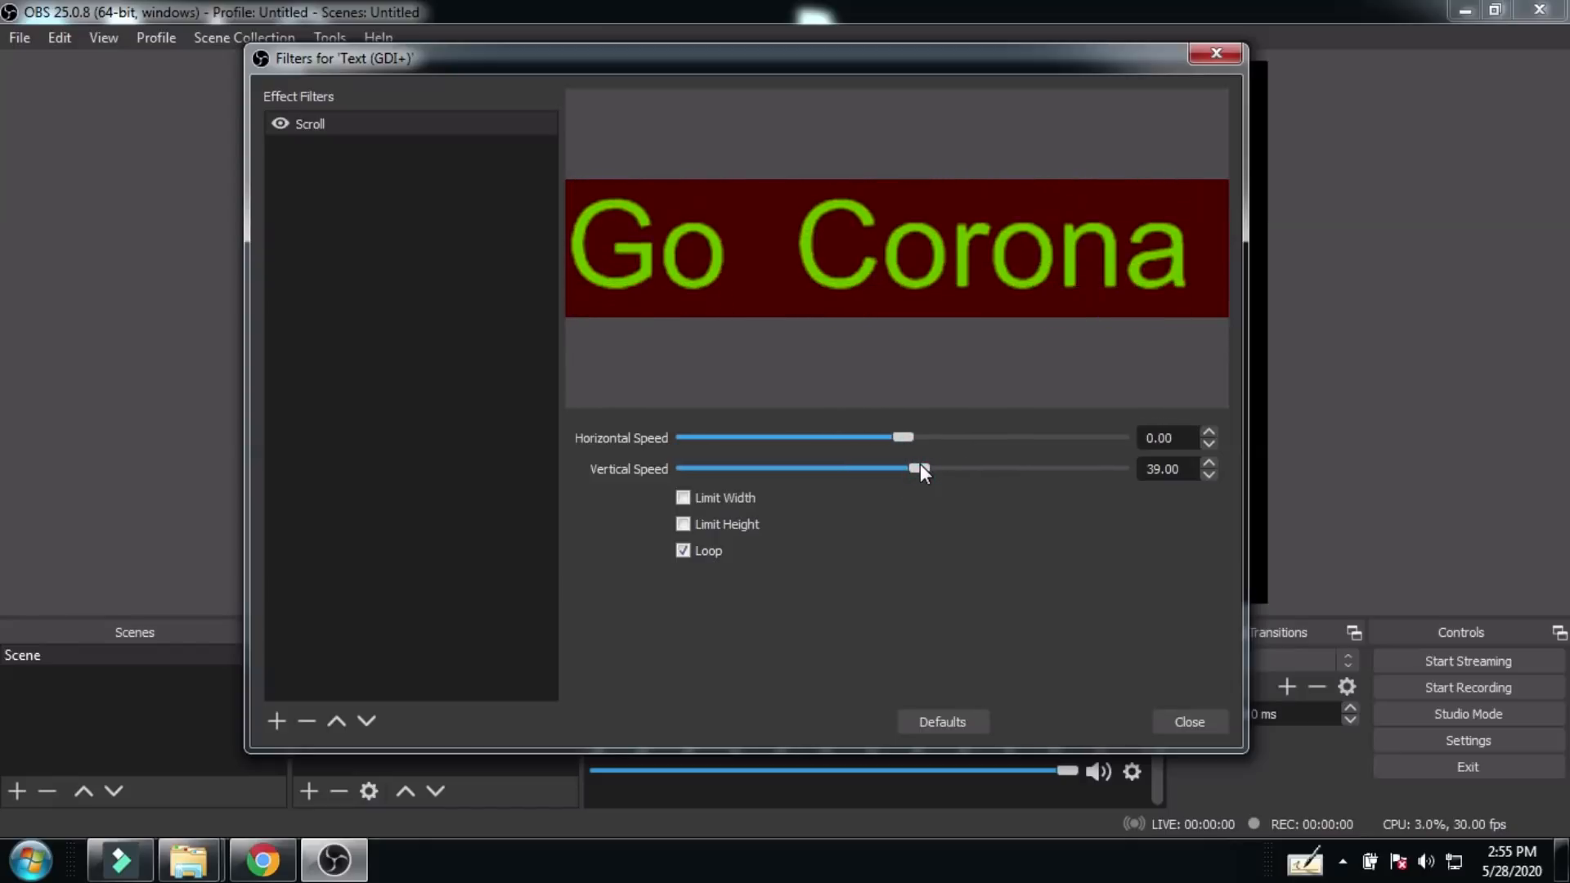
{"action": "left_click_drag", "start_coordinate": [920, 465], "coordinate": [935, 463]}
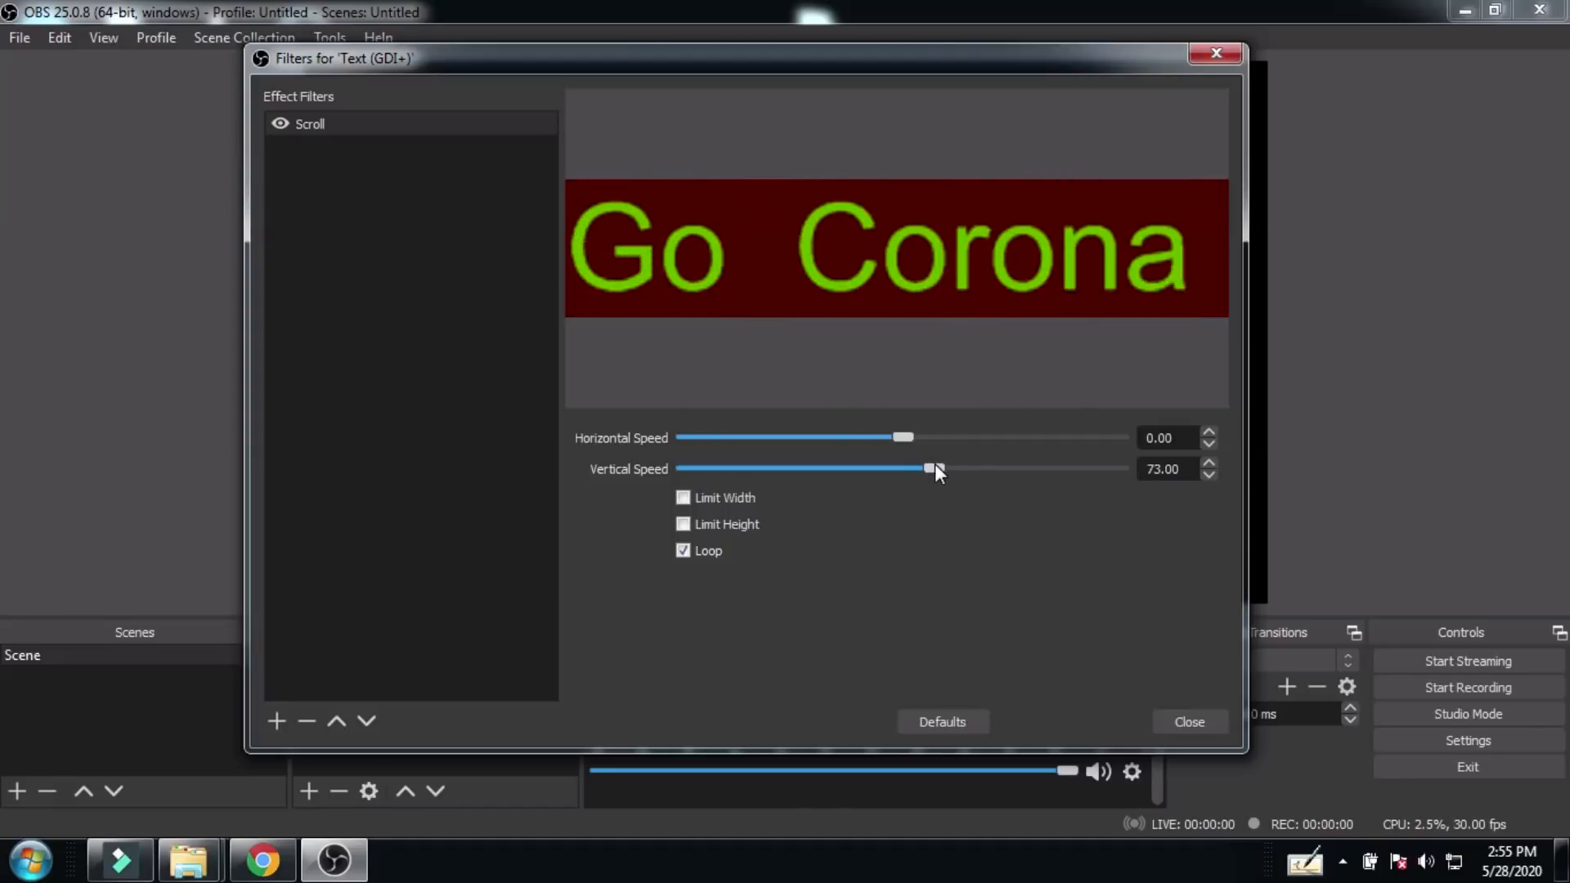
{"action": "left_click", "coordinate": [1183, 718]}
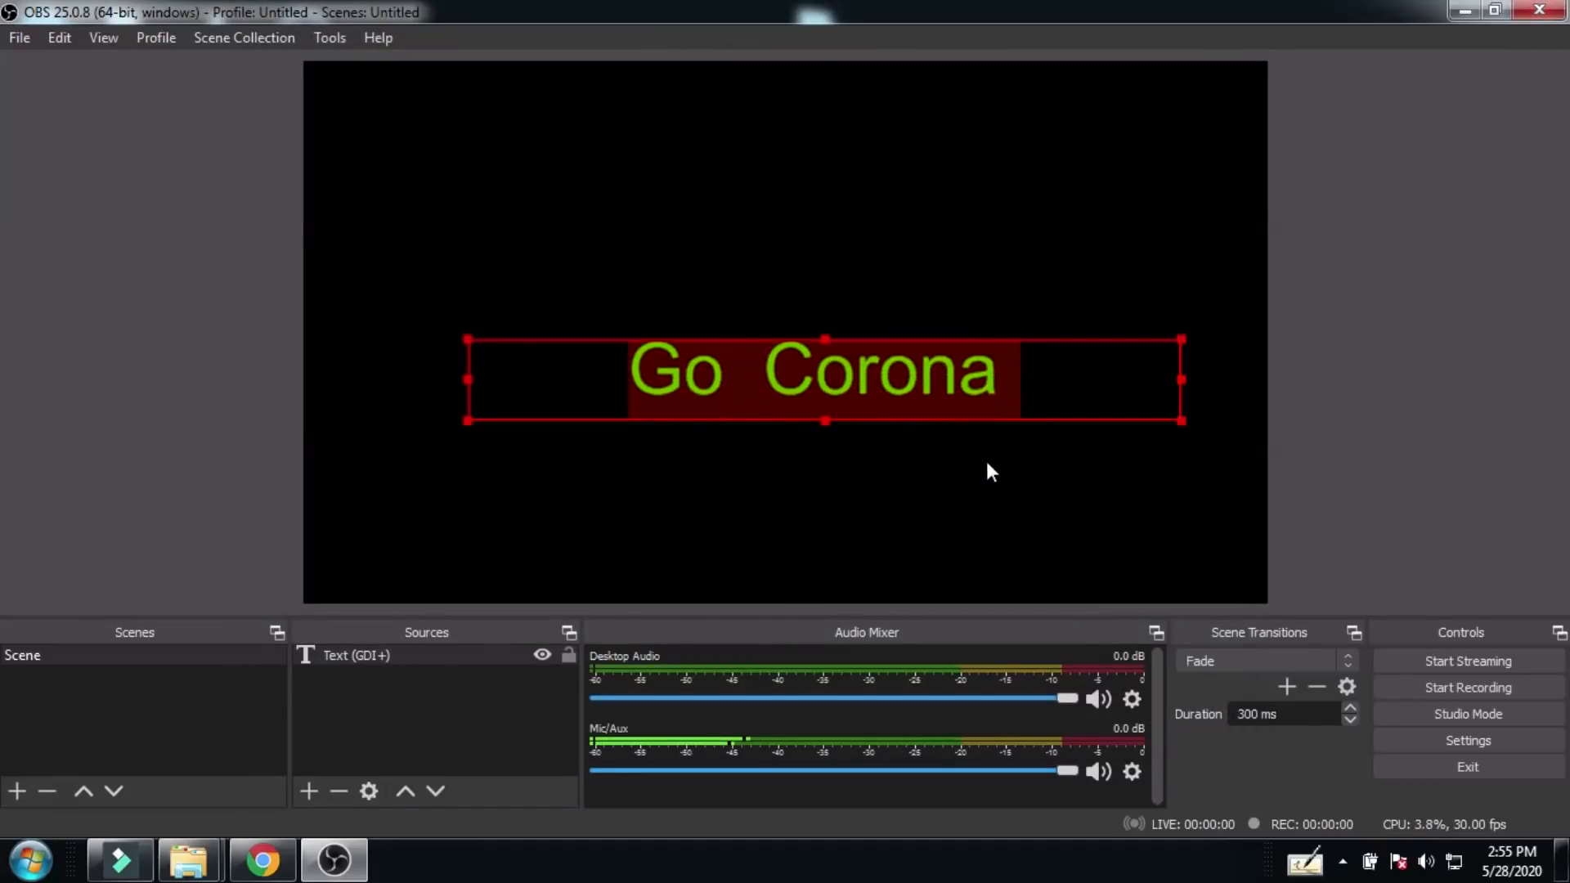
Step: Enlarge the Go Corona text source's bounding box toward the canvas's upper left, making it much taller and slightly wider
{"action": "left_click", "coordinate": [449, 421]}
{"action": "left_click", "coordinate": [554, 413]}
{"action": "left_click", "coordinate": [699, 378]}
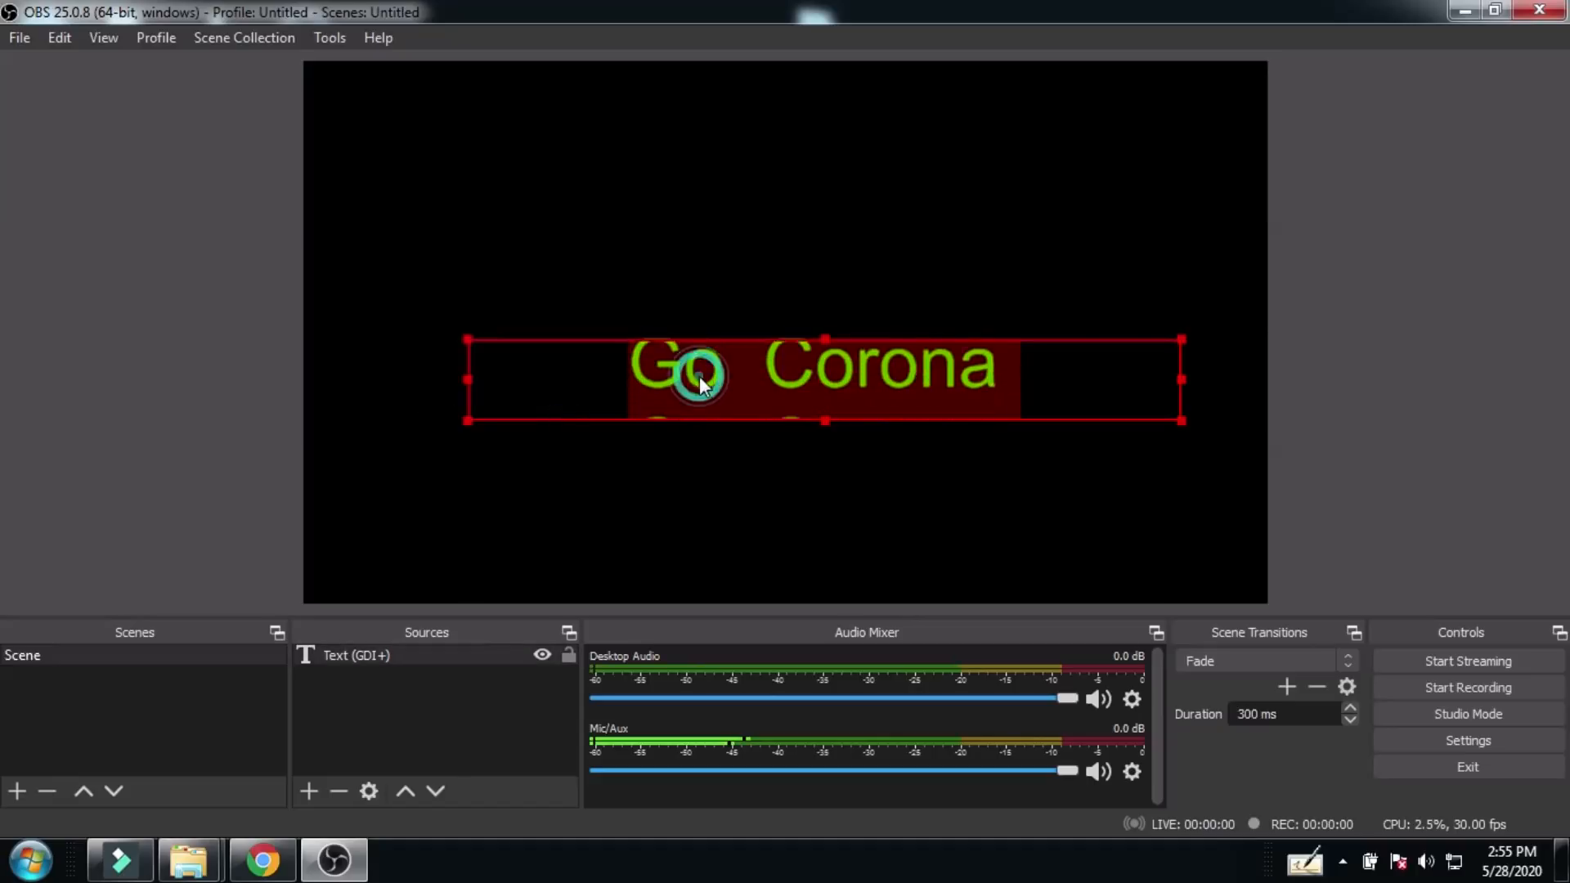
{"action": "left_click_drag", "start_coordinate": [472, 339], "coordinate": [435, 170]}
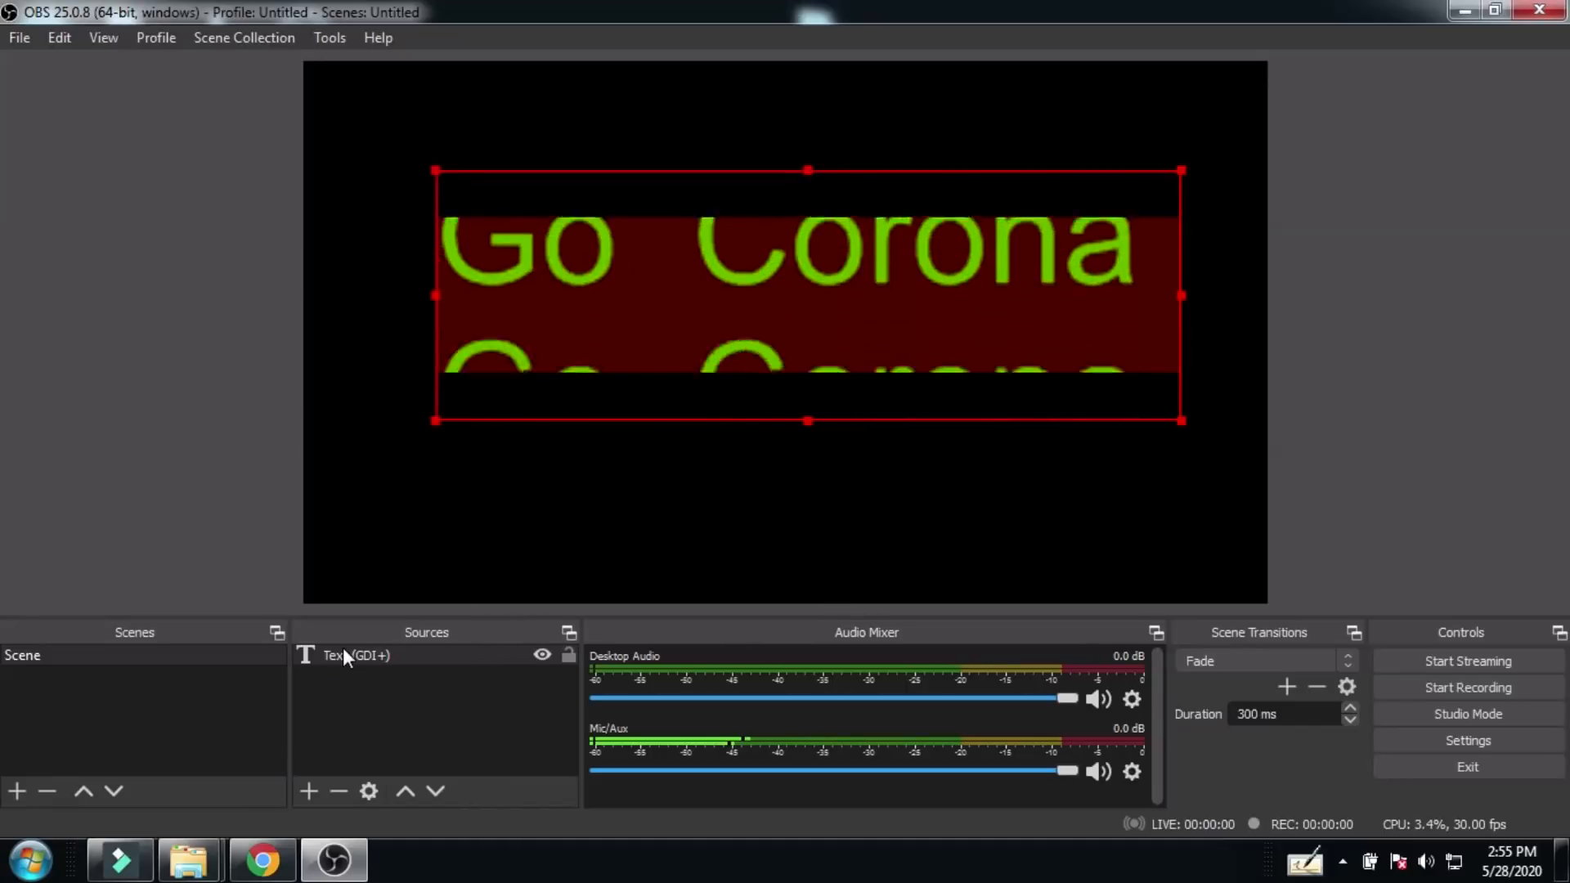
Step: Add a new image source under the default name Image, using the file tXIbiE.jpg from the Desktop
{"action": "left_click", "coordinate": [309, 791]}
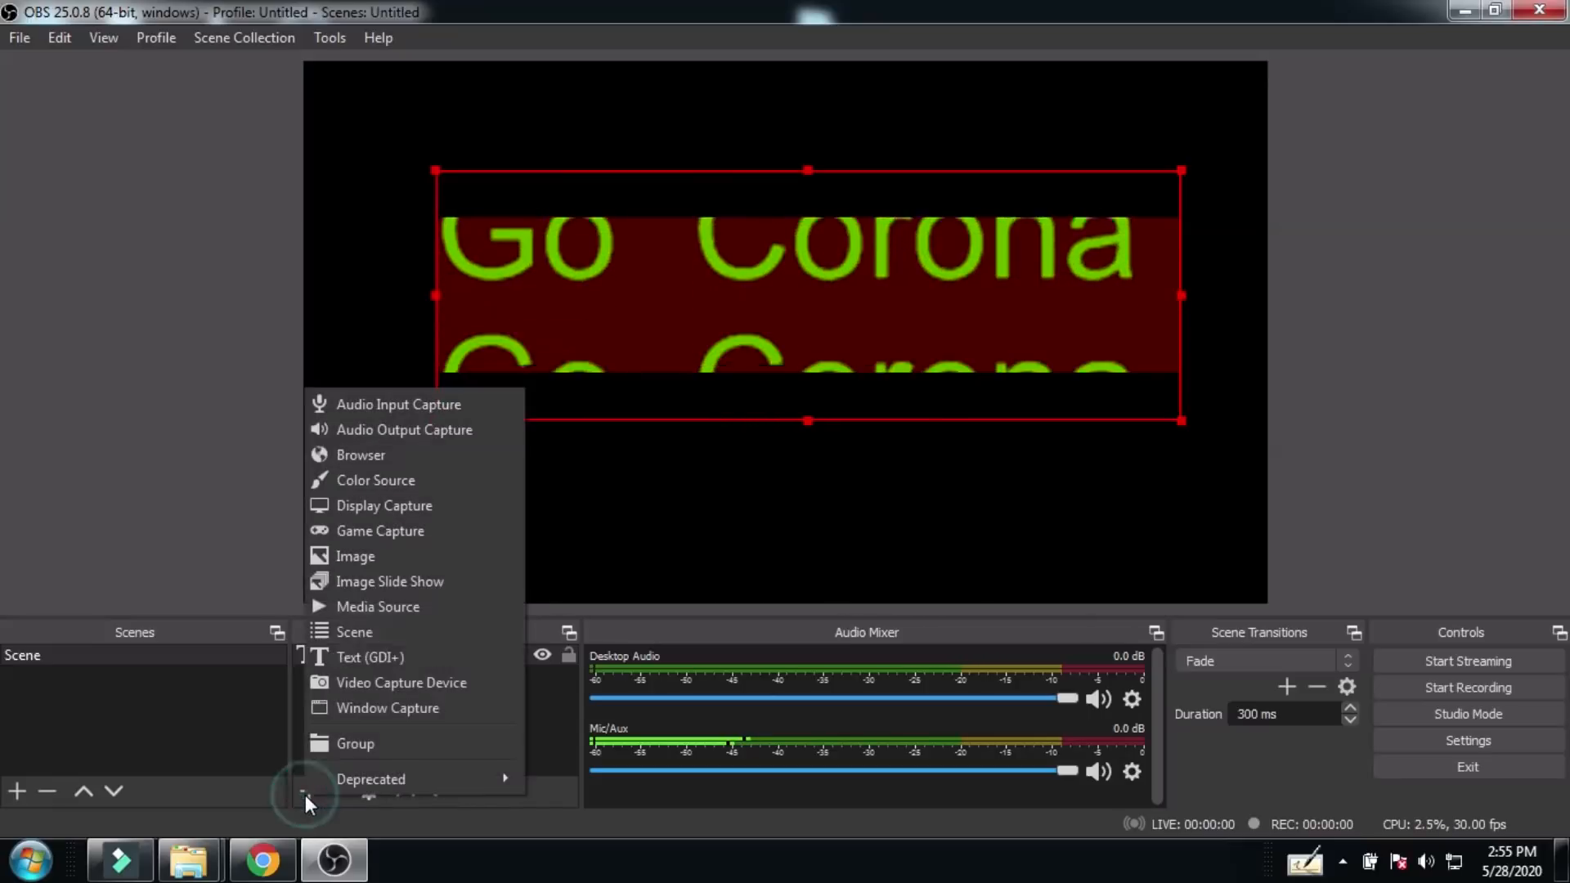
{"action": "left_click", "coordinate": [374, 559]}
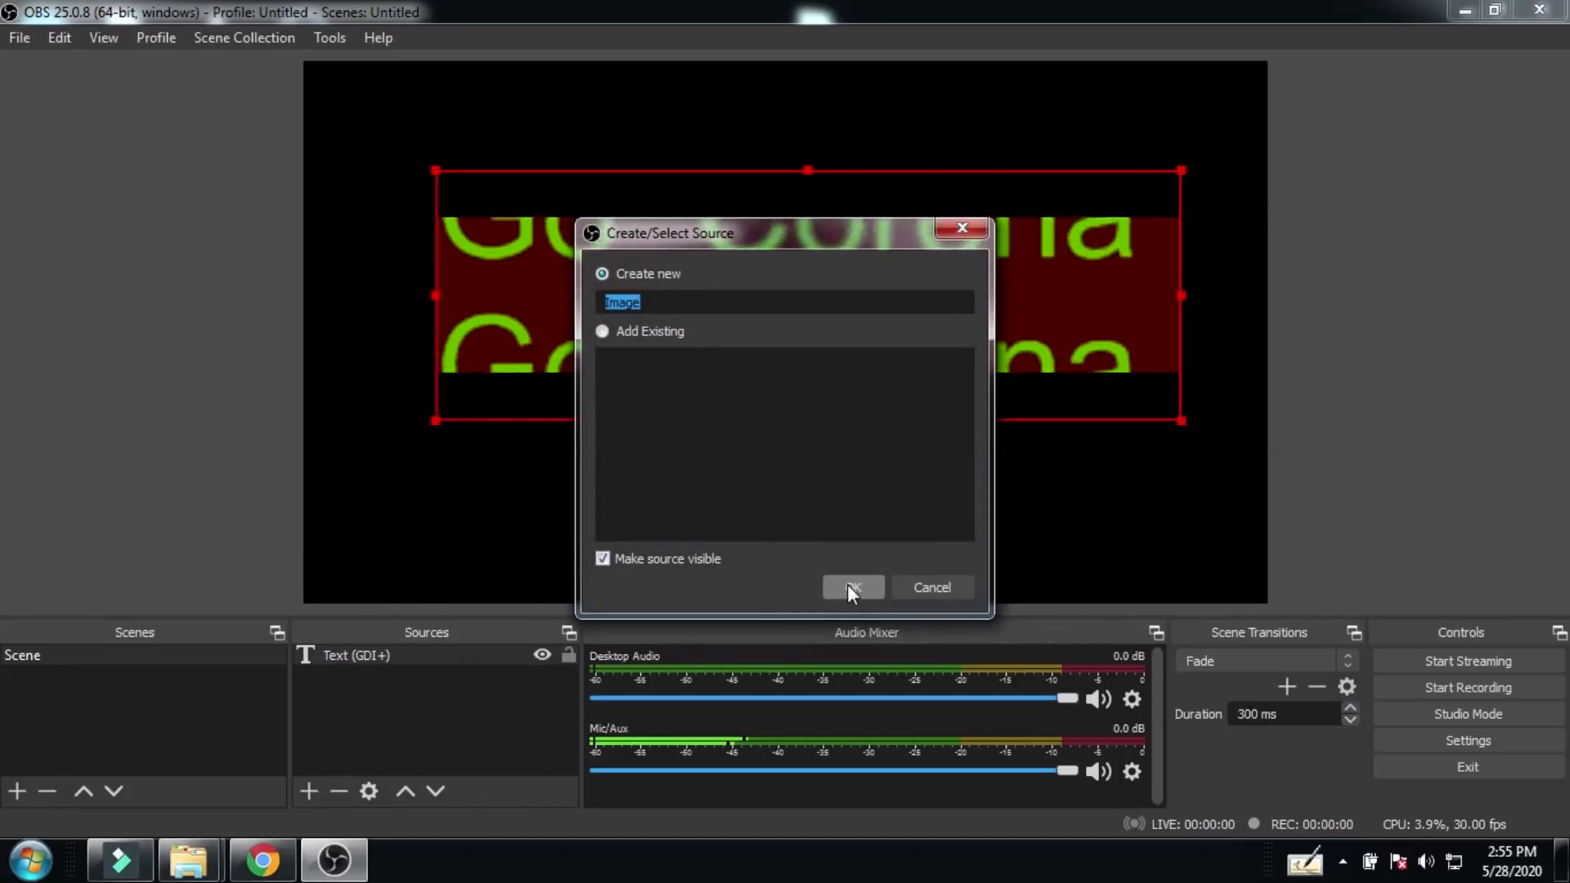
{"action": "left_click", "coordinate": [848, 586]}
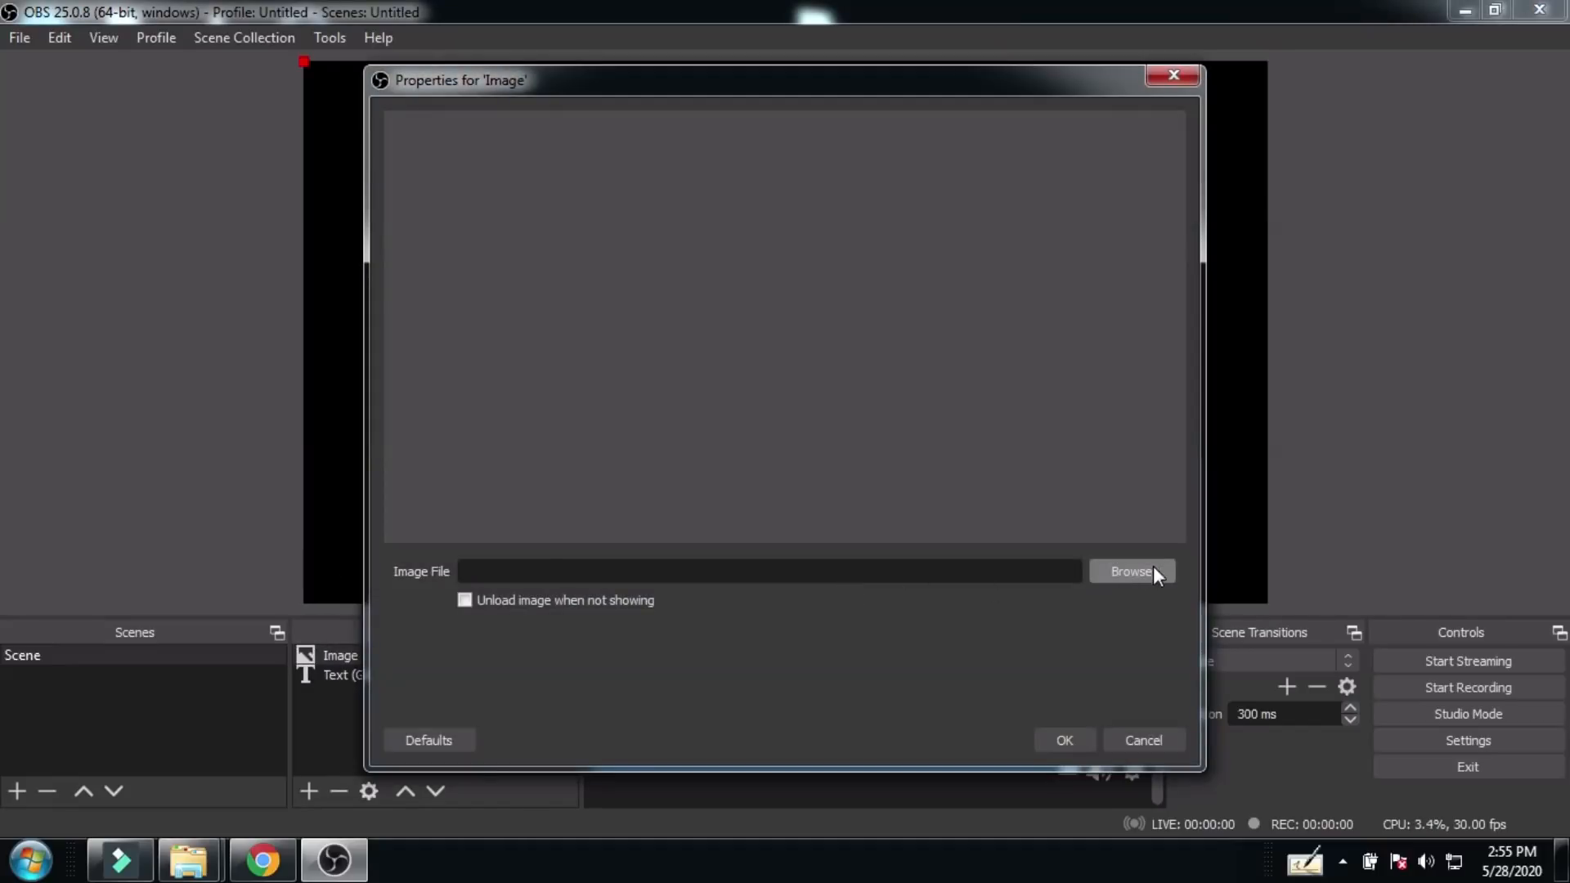
{"action": "left_click", "coordinate": [1134, 567]}
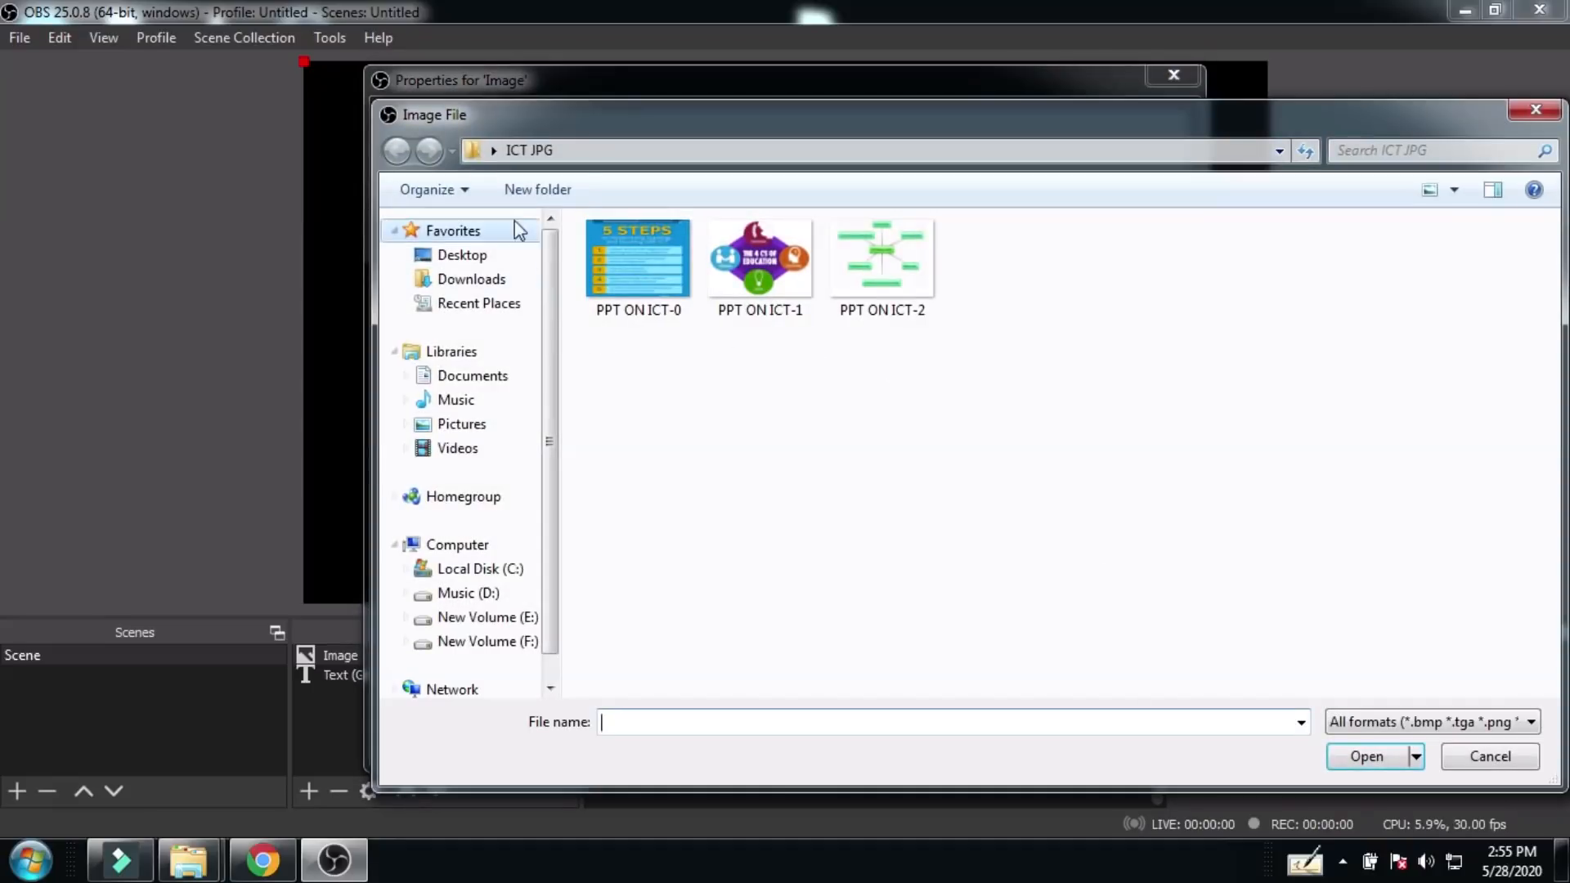
{"action": "left_click", "coordinate": [493, 151]}
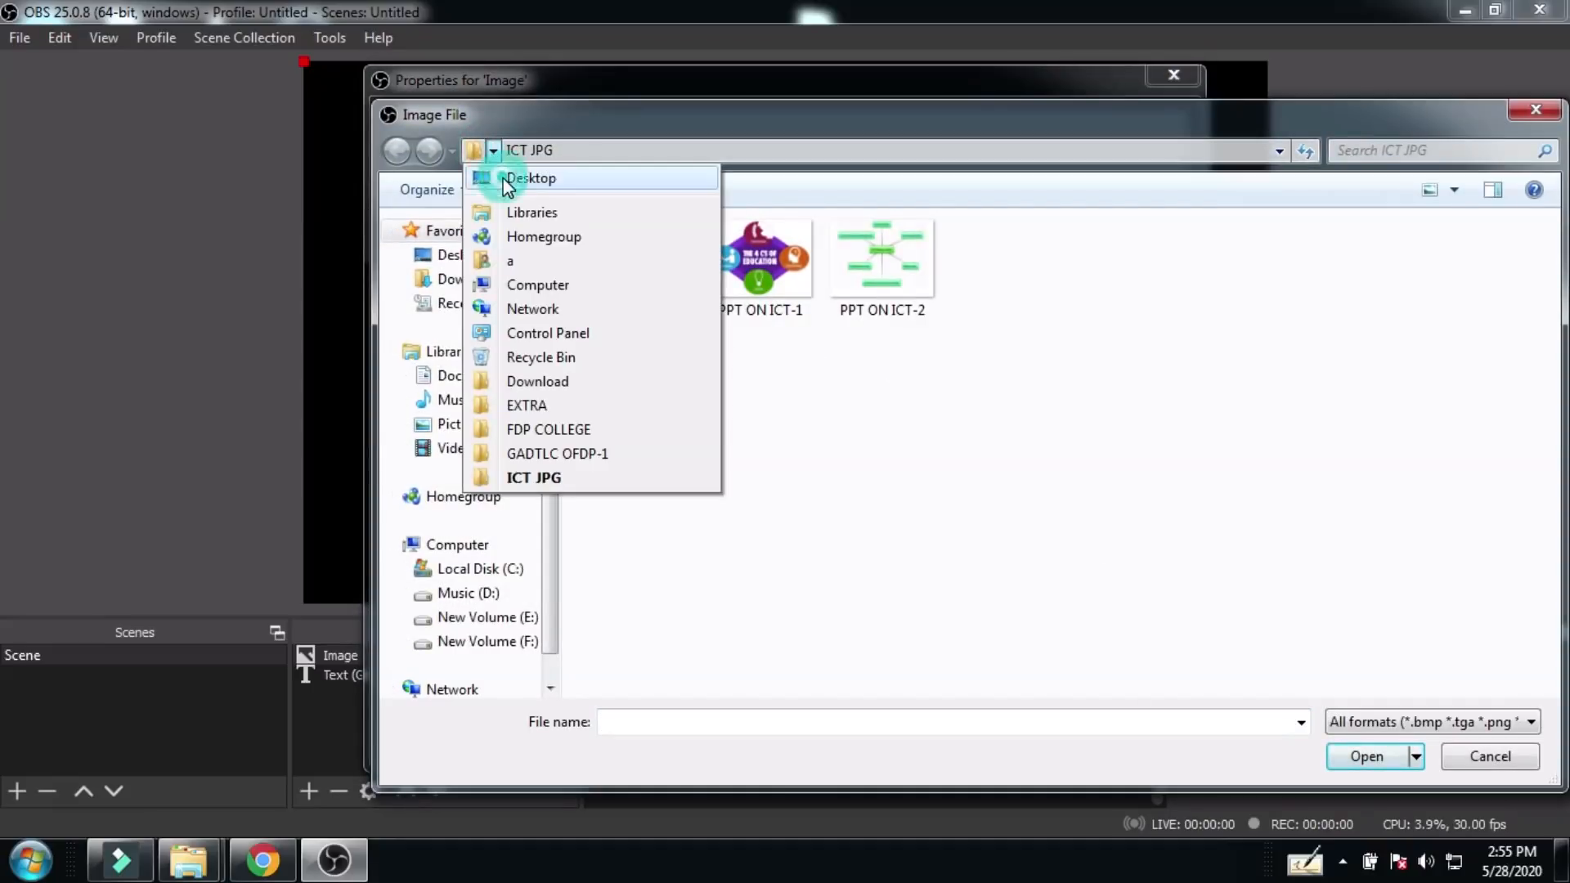
{"action": "left_click", "coordinate": [511, 179]}
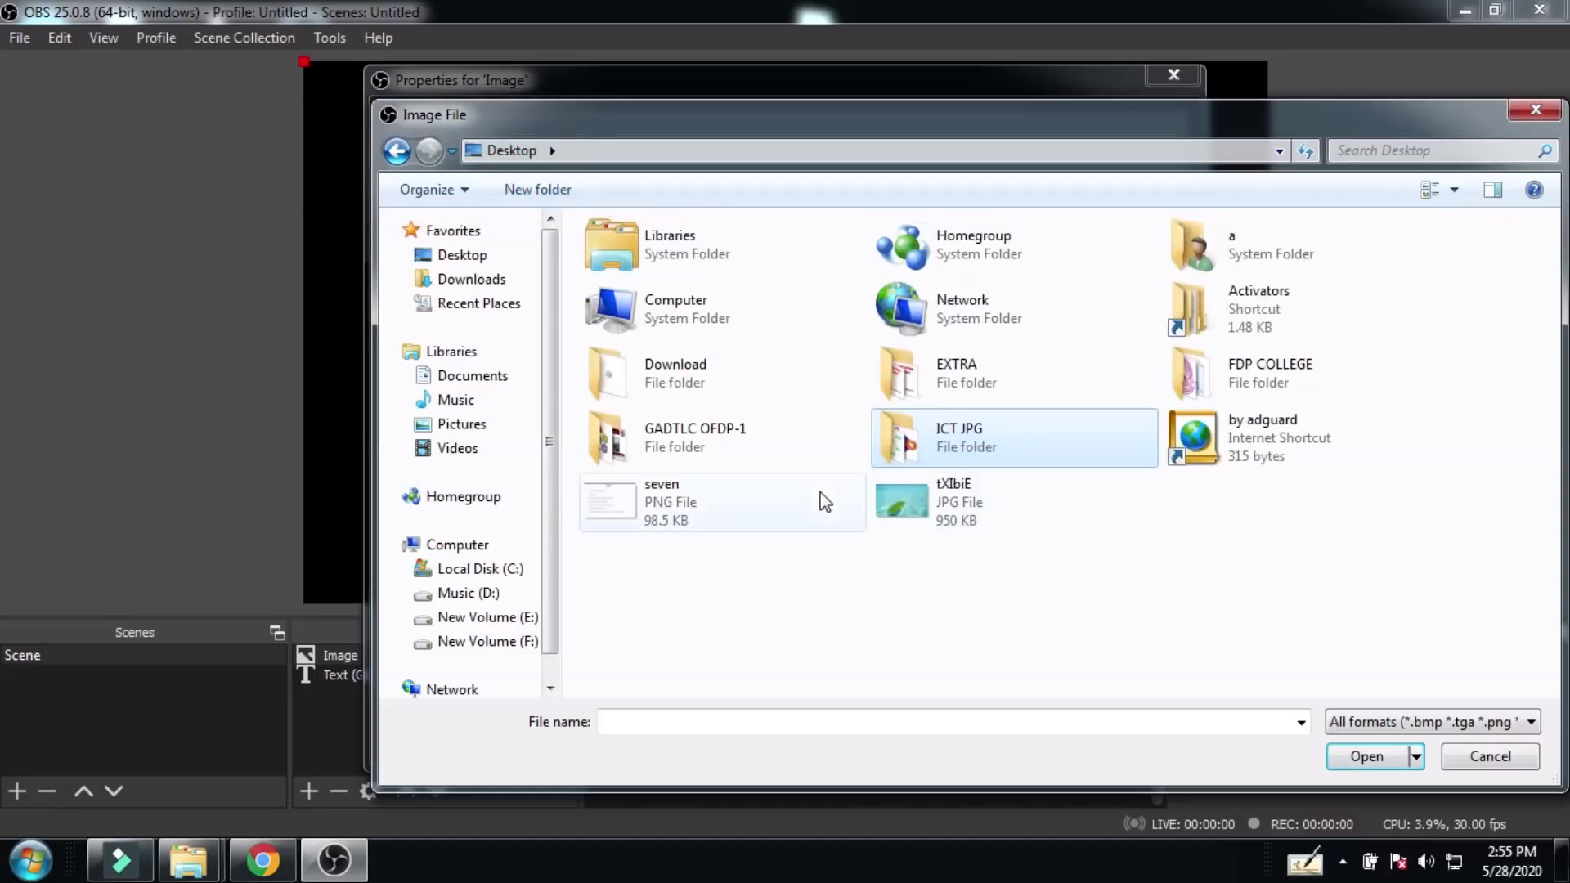
{"action": "double_click", "coordinate": [929, 503]}
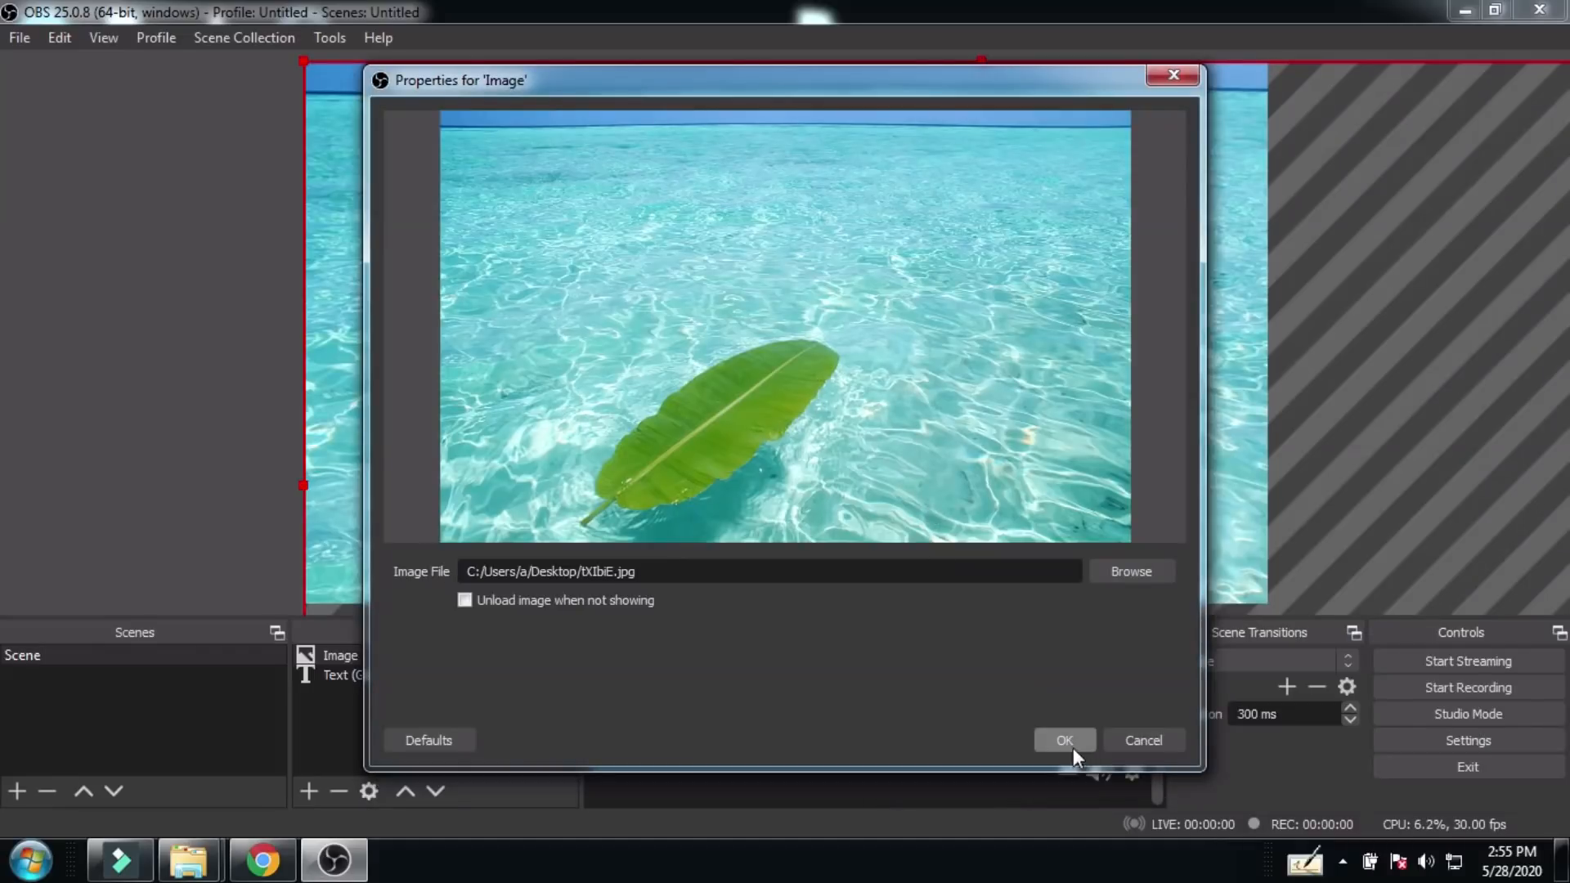
{"action": "left_click", "coordinate": [1071, 744]}
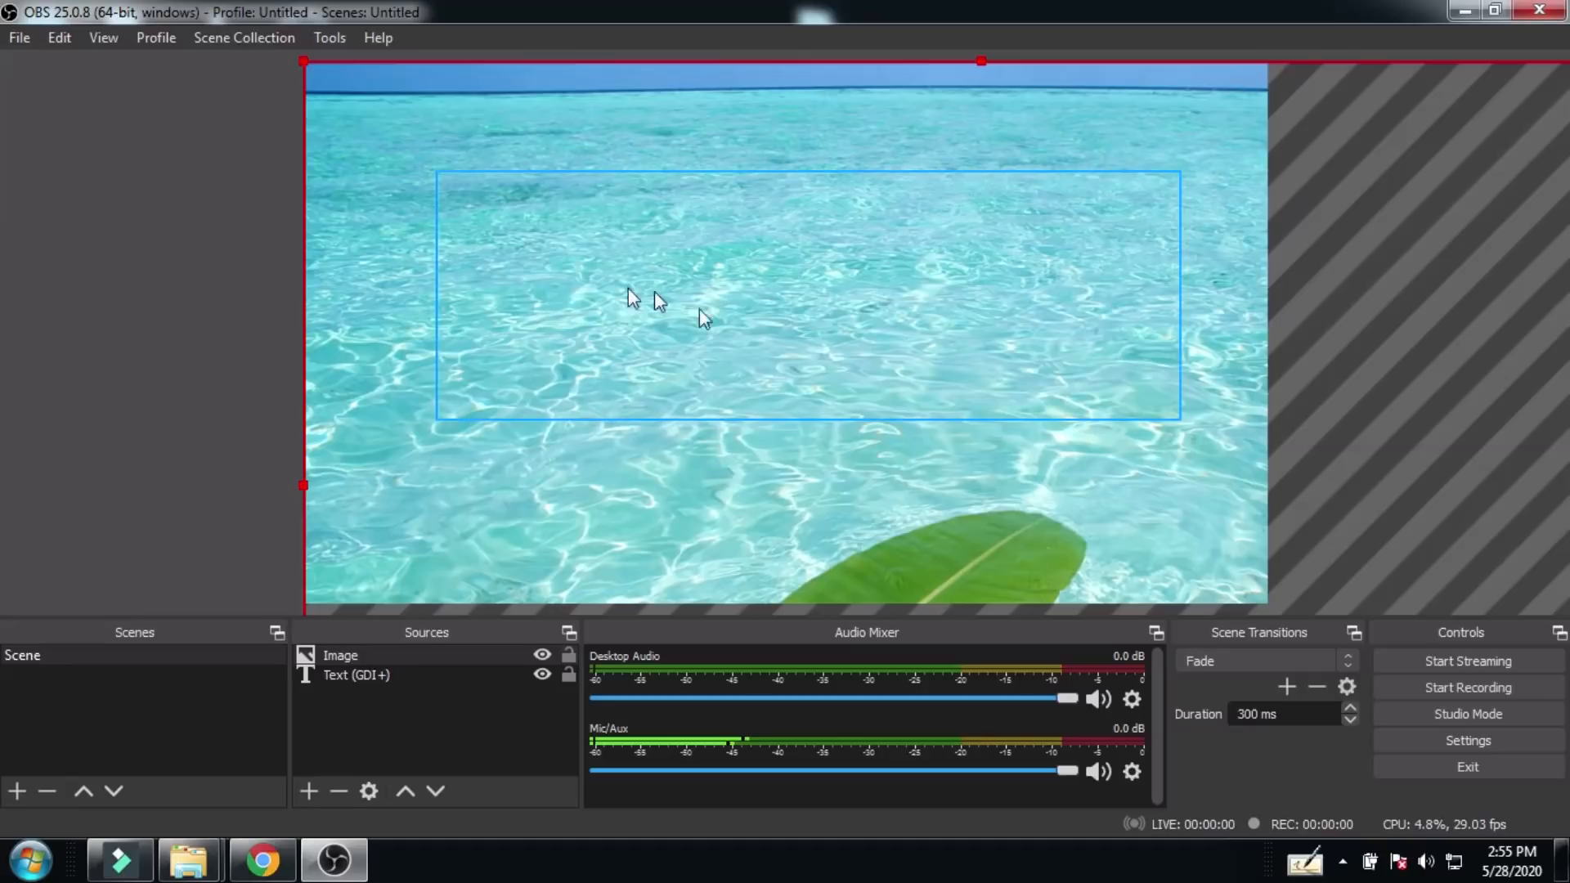
Step: Try to move the image source up in the source order
{"action": "right_click", "coordinate": [782, 260]}
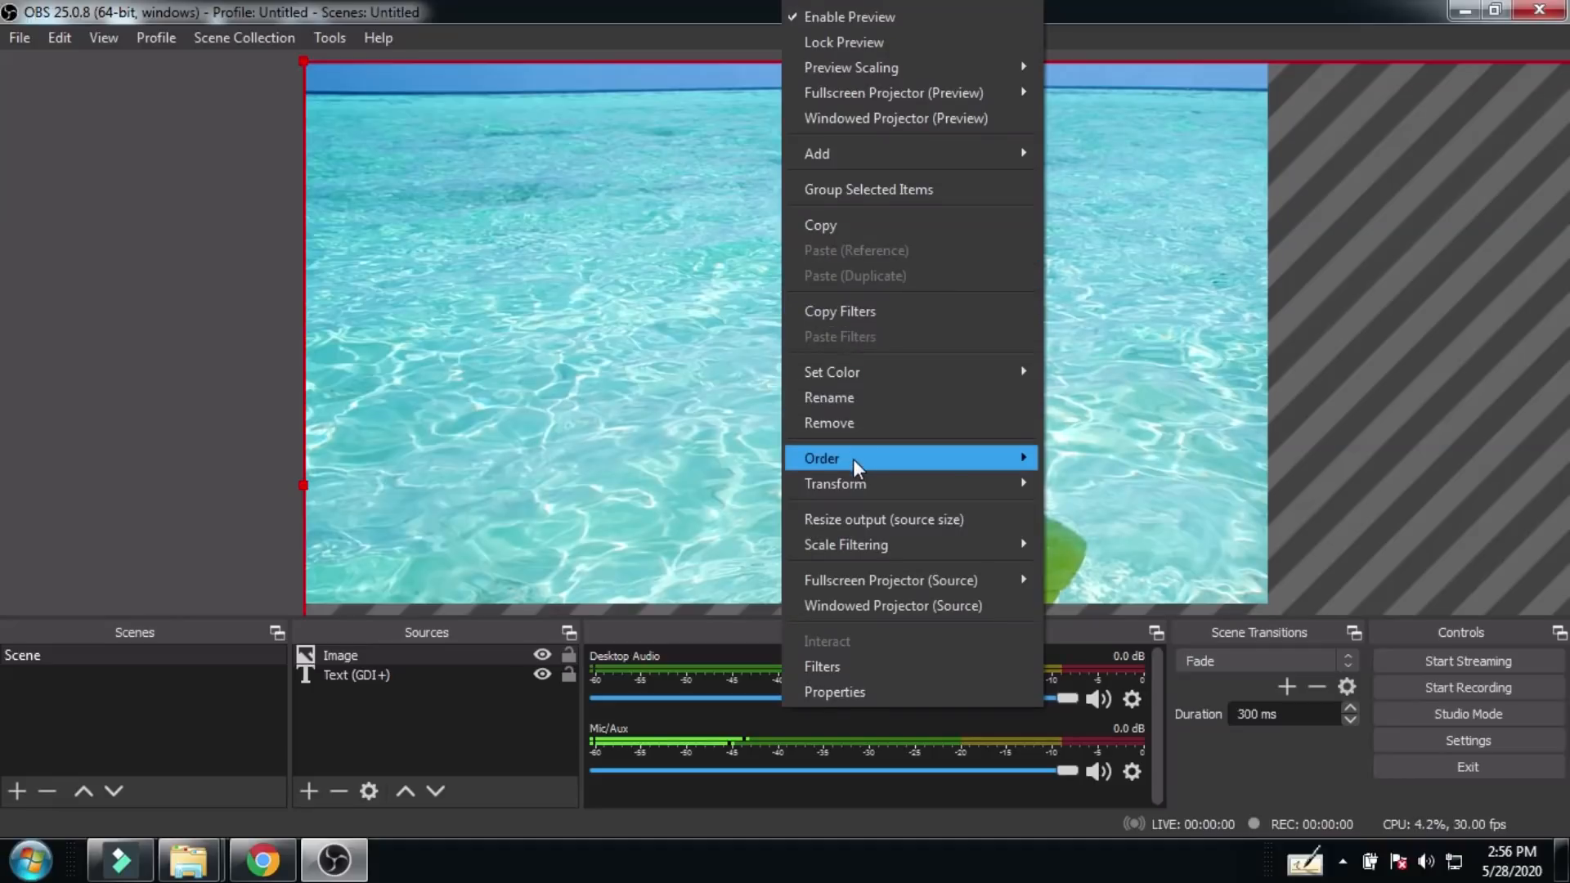
{"action": "mouse_move", "coordinate": [852, 459]}
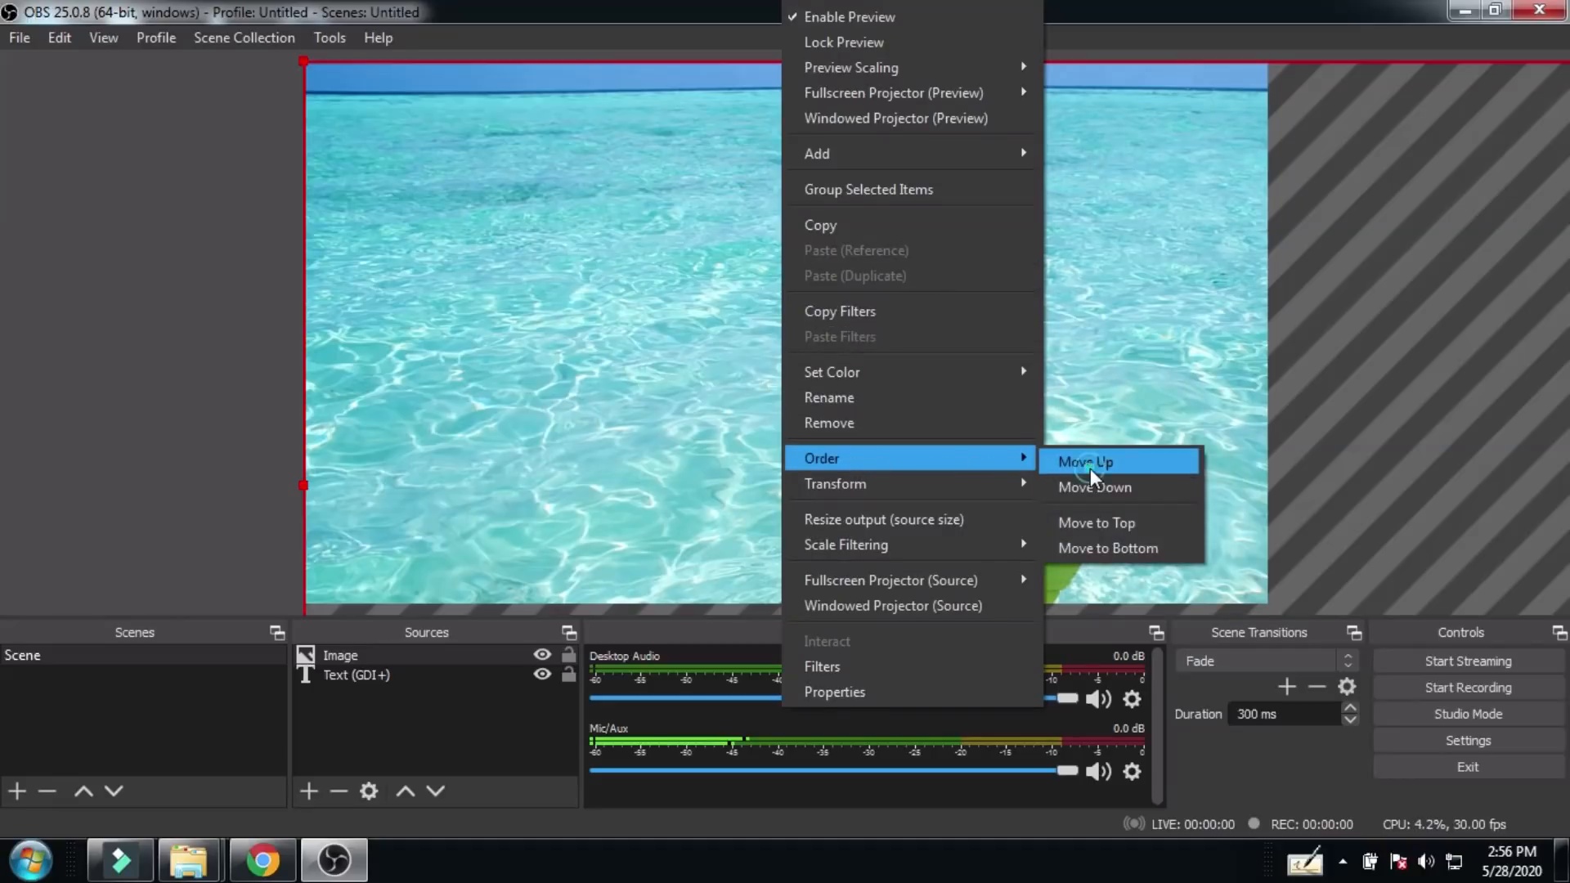
{"action": "left_click", "coordinate": [1090, 467]}
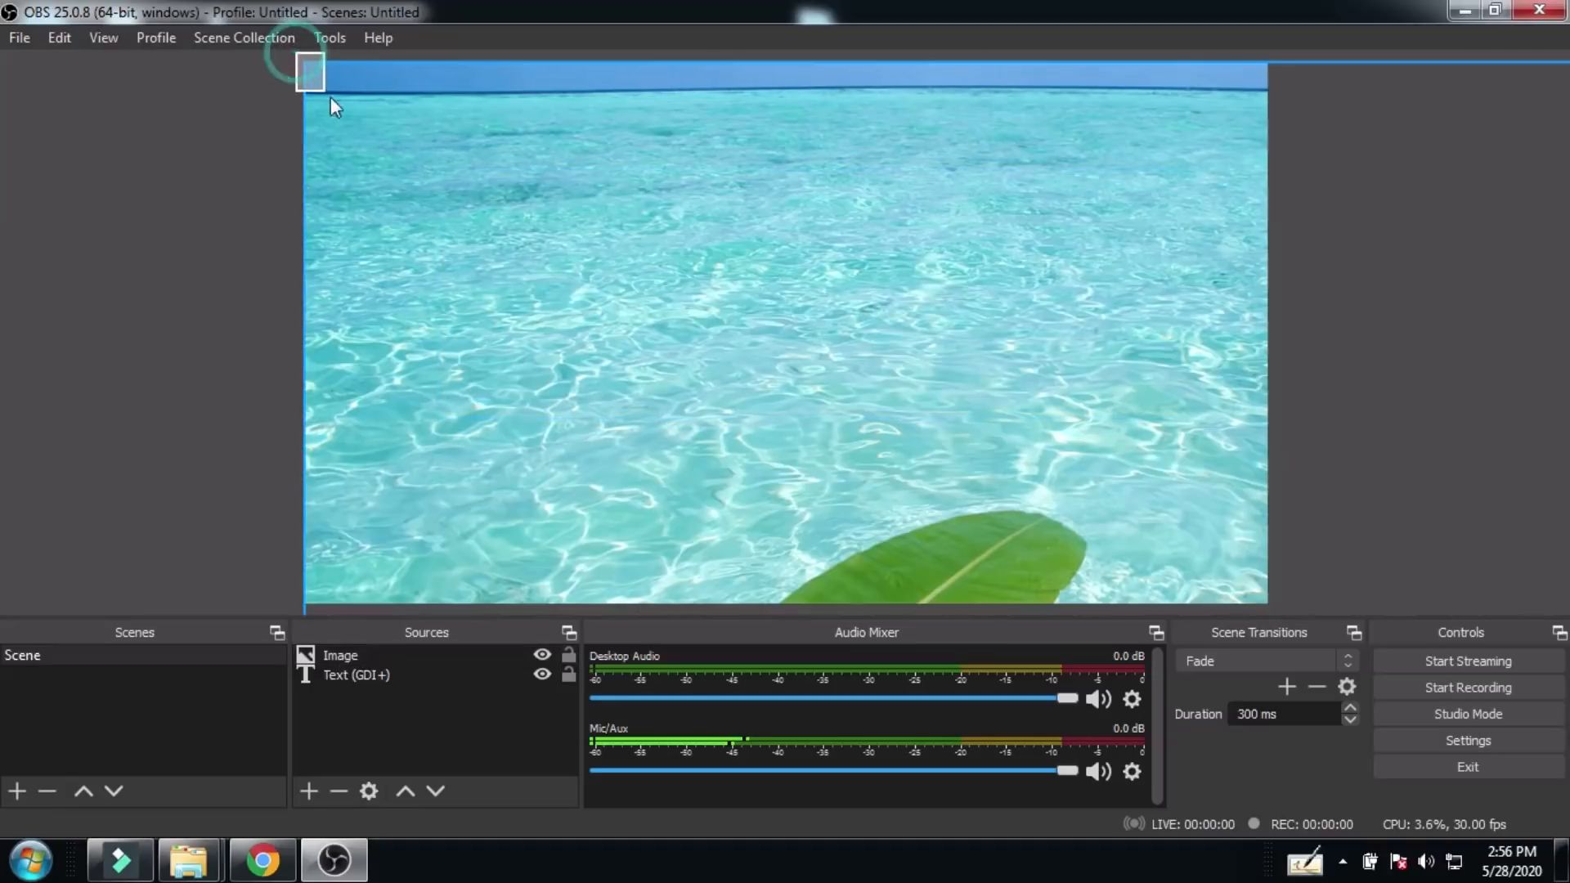
Step: Shrink the image source to roughly two thirds of the canvas width and place it in the canvas's lower-left area
{"action": "left_click_drag", "start_coordinate": [304, 60], "coordinate": [548, 443]}
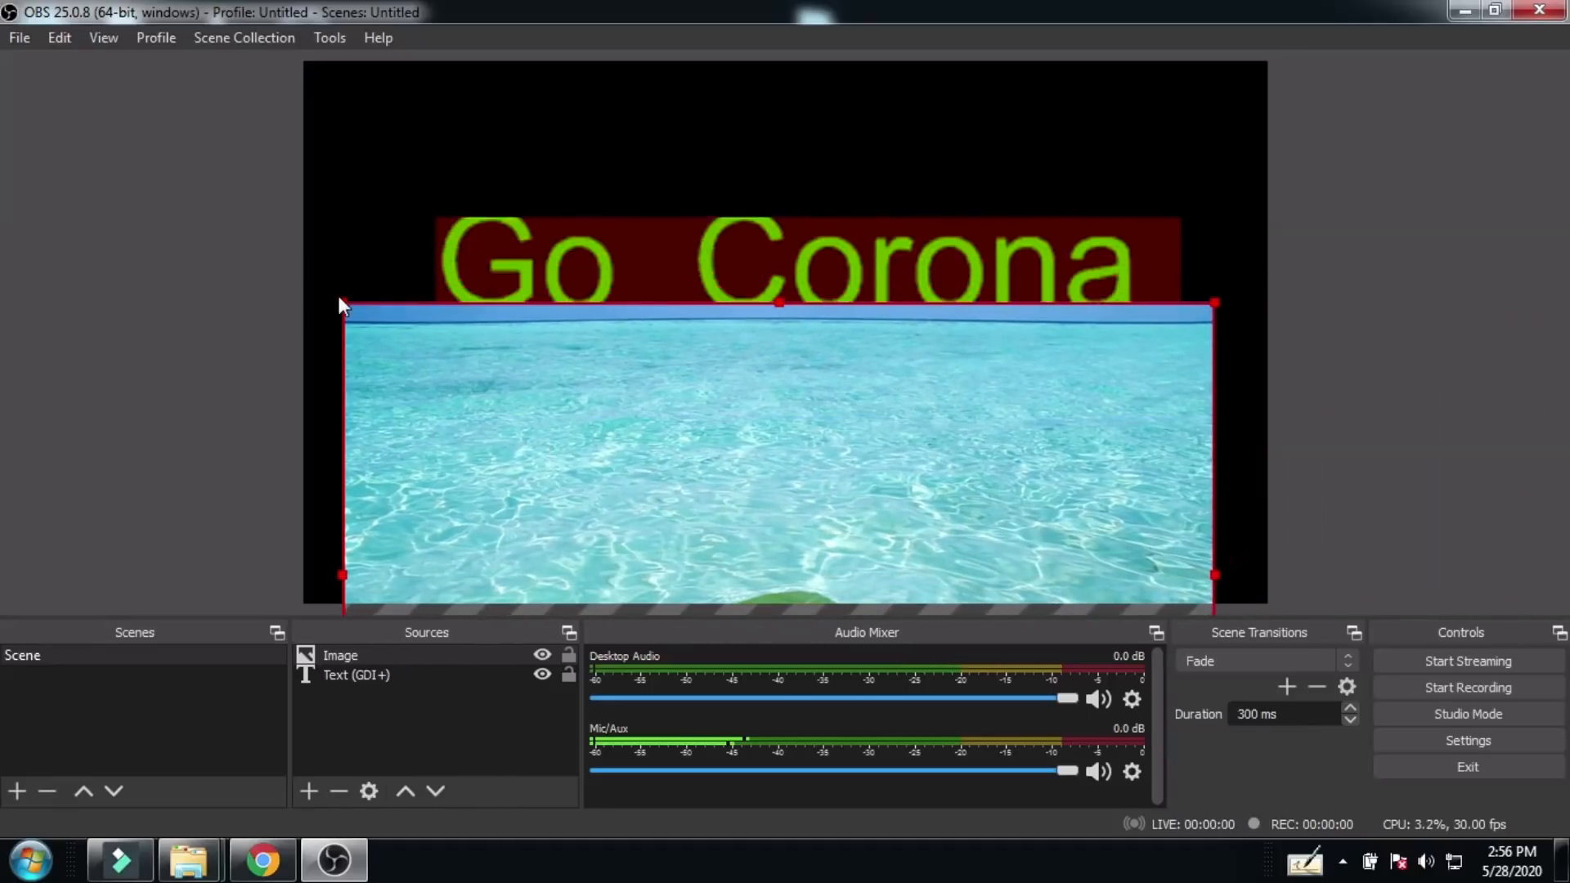
{"action": "left_click_drag", "start_coordinate": [342, 299], "coordinate": [592, 456]}
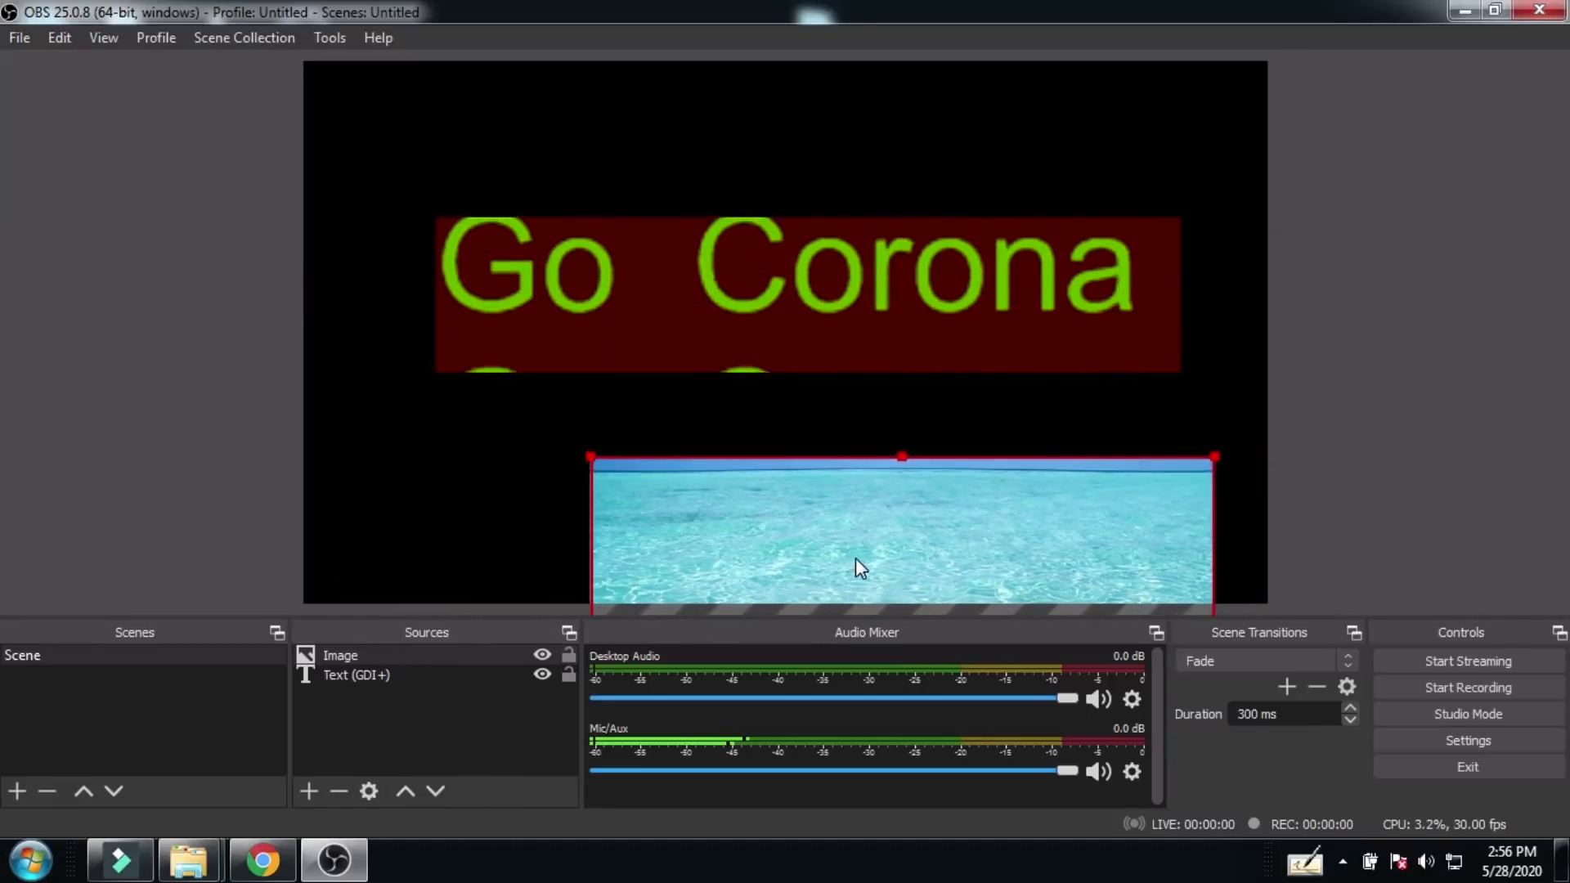
{"action": "left_click_drag", "start_coordinate": [855, 558], "coordinate": [563, 457]}
Step: Shrink the text source to a small low strip and place it beside the image in the canvas's lower-right corner
{"action": "left_click", "coordinate": [601, 248]}
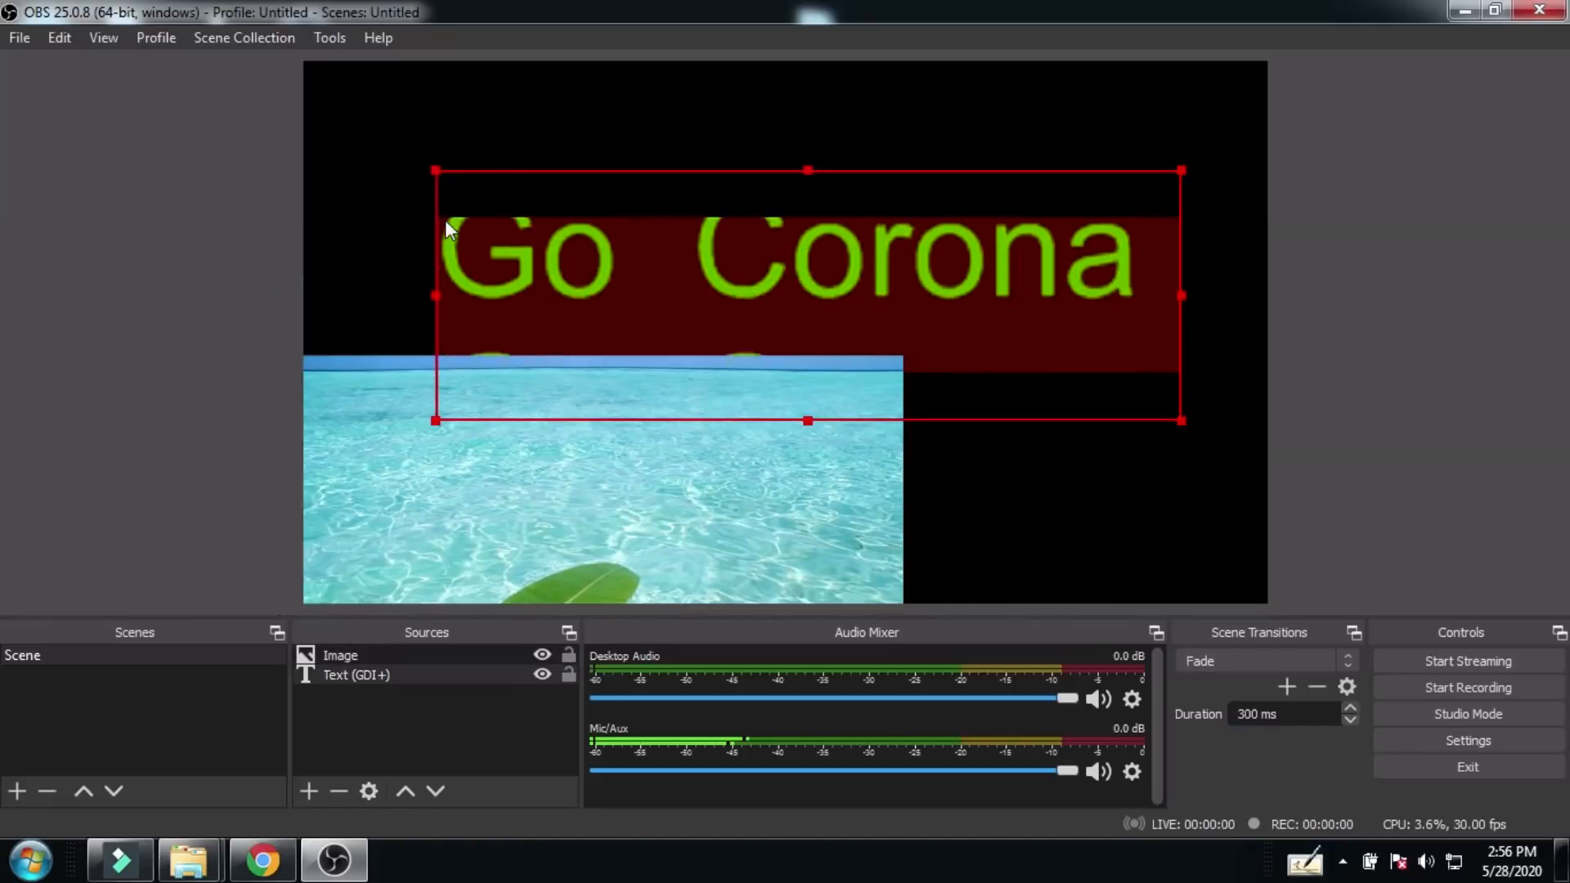
{"action": "left_click_drag", "start_coordinate": [431, 171], "coordinate": [789, 368]}
{"action": "left_click_drag", "start_coordinate": [968, 396], "coordinate": [1087, 531]}
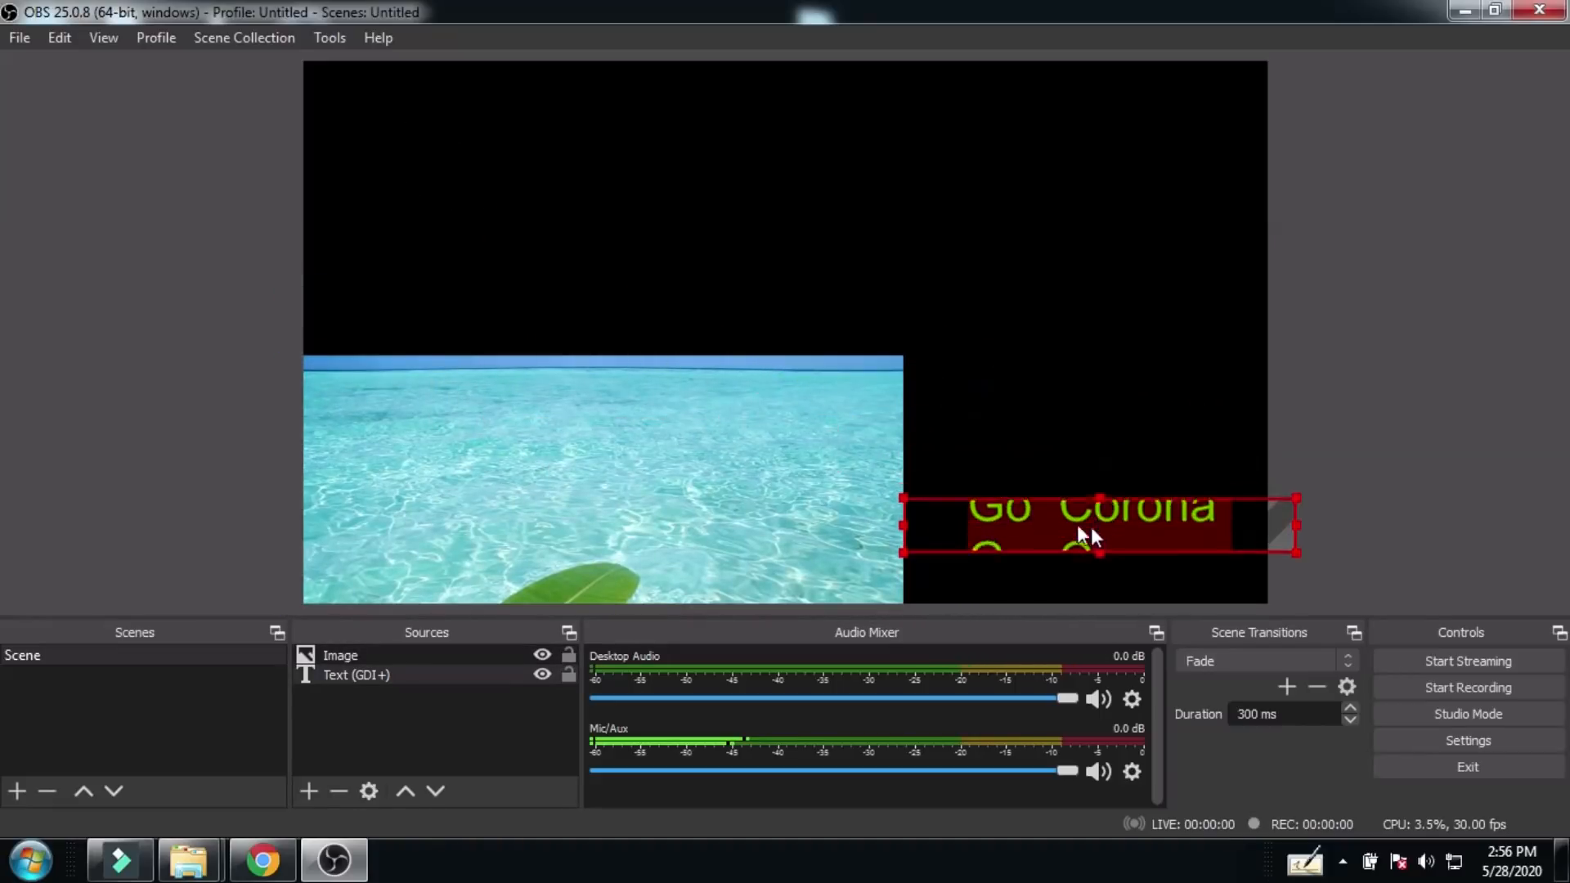
Step: Reposition and slightly shrink the image in the canvas's upper-left area, and place the text strip just beneath it
{"action": "left_click_drag", "start_coordinate": [715, 505], "coordinate": [780, 253]}
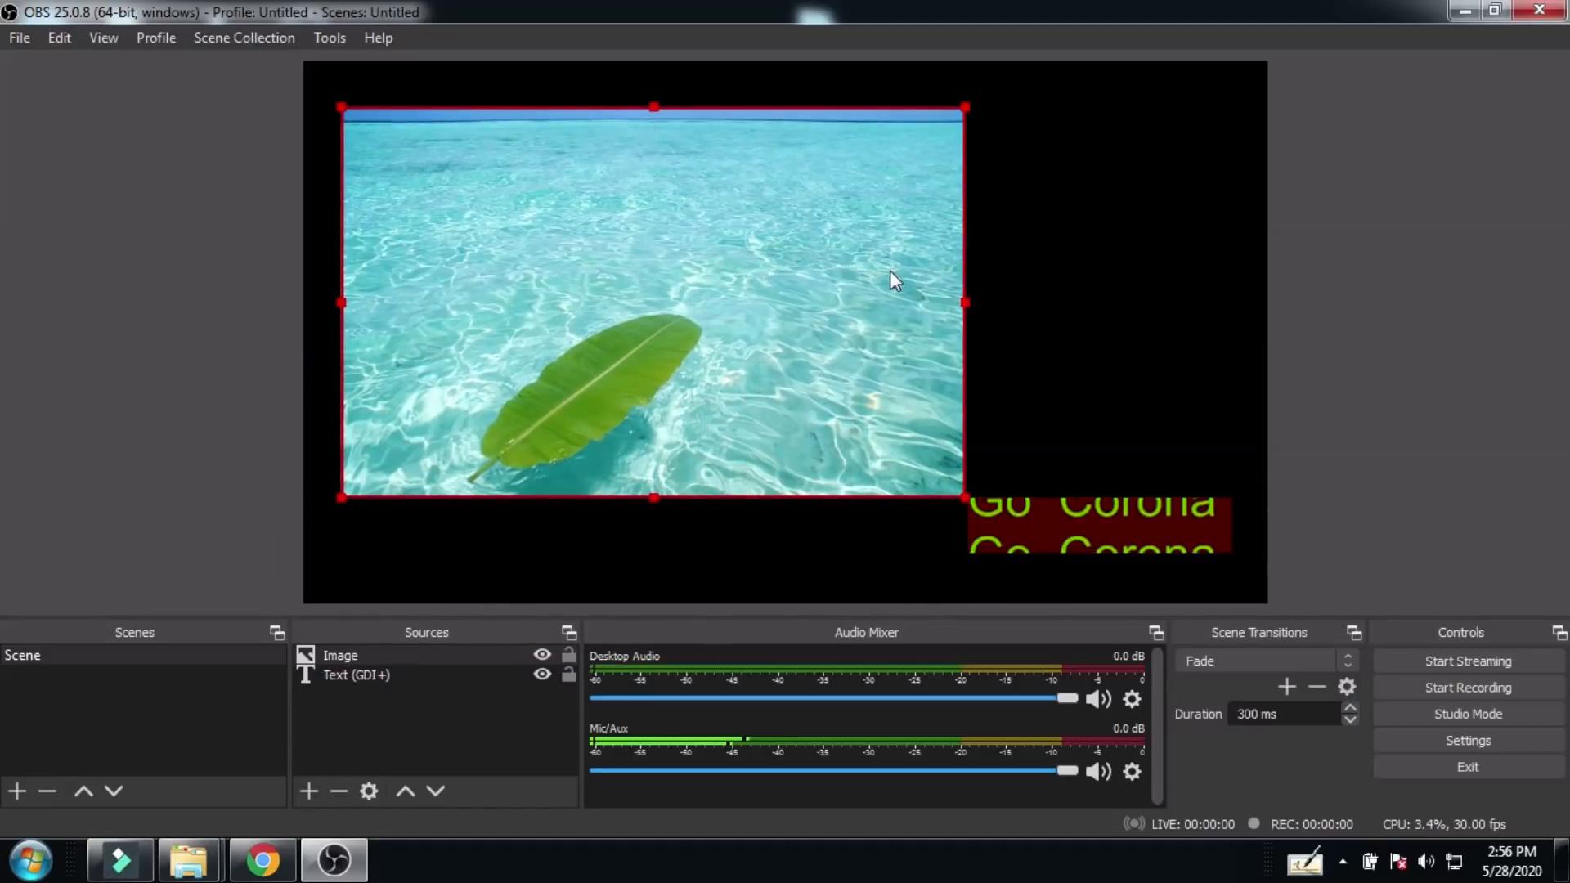
{"action": "left_click", "coordinate": [965, 302]}
{"action": "left_click_drag", "start_coordinate": [964, 302], "coordinate": [911, 299]}
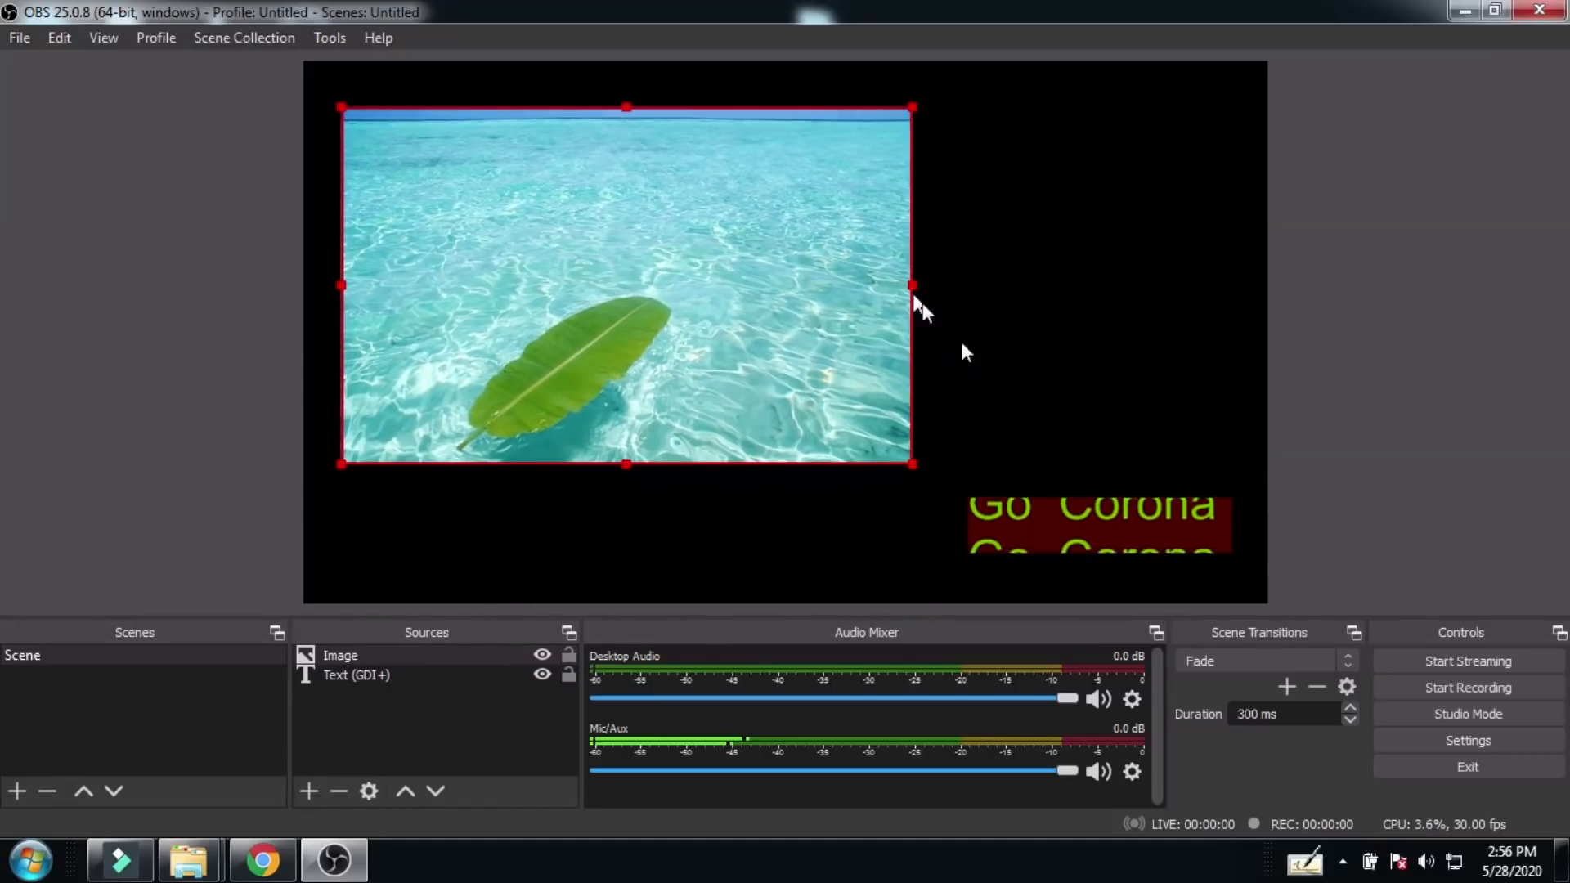
{"action": "left_click_drag", "start_coordinate": [1065, 517], "coordinate": [582, 502]}
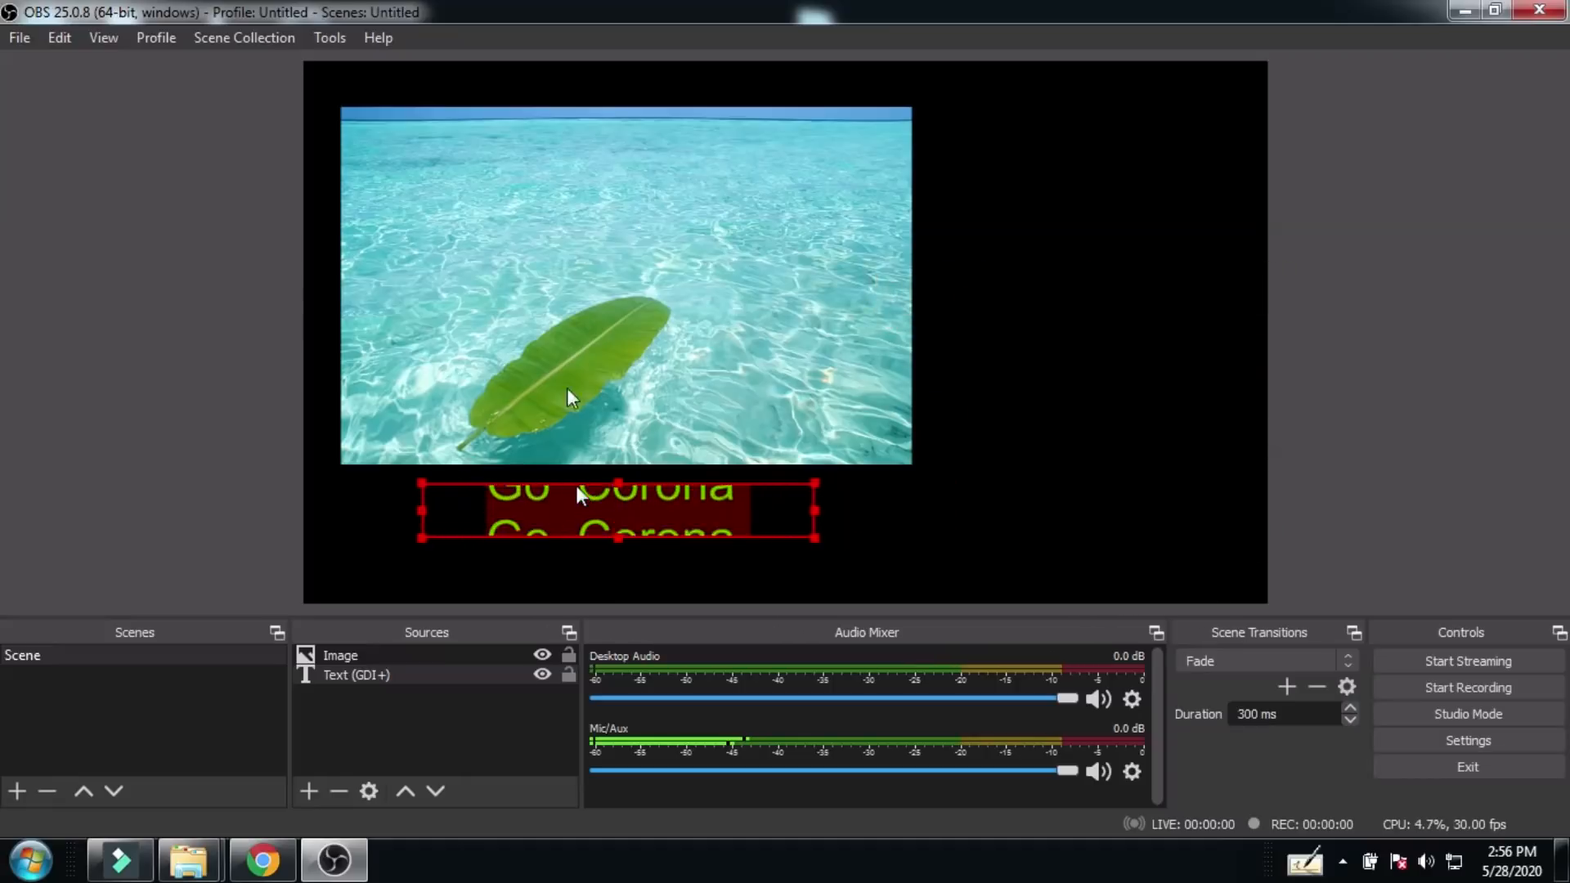
{"action": "left_click", "coordinate": [596, 218]}
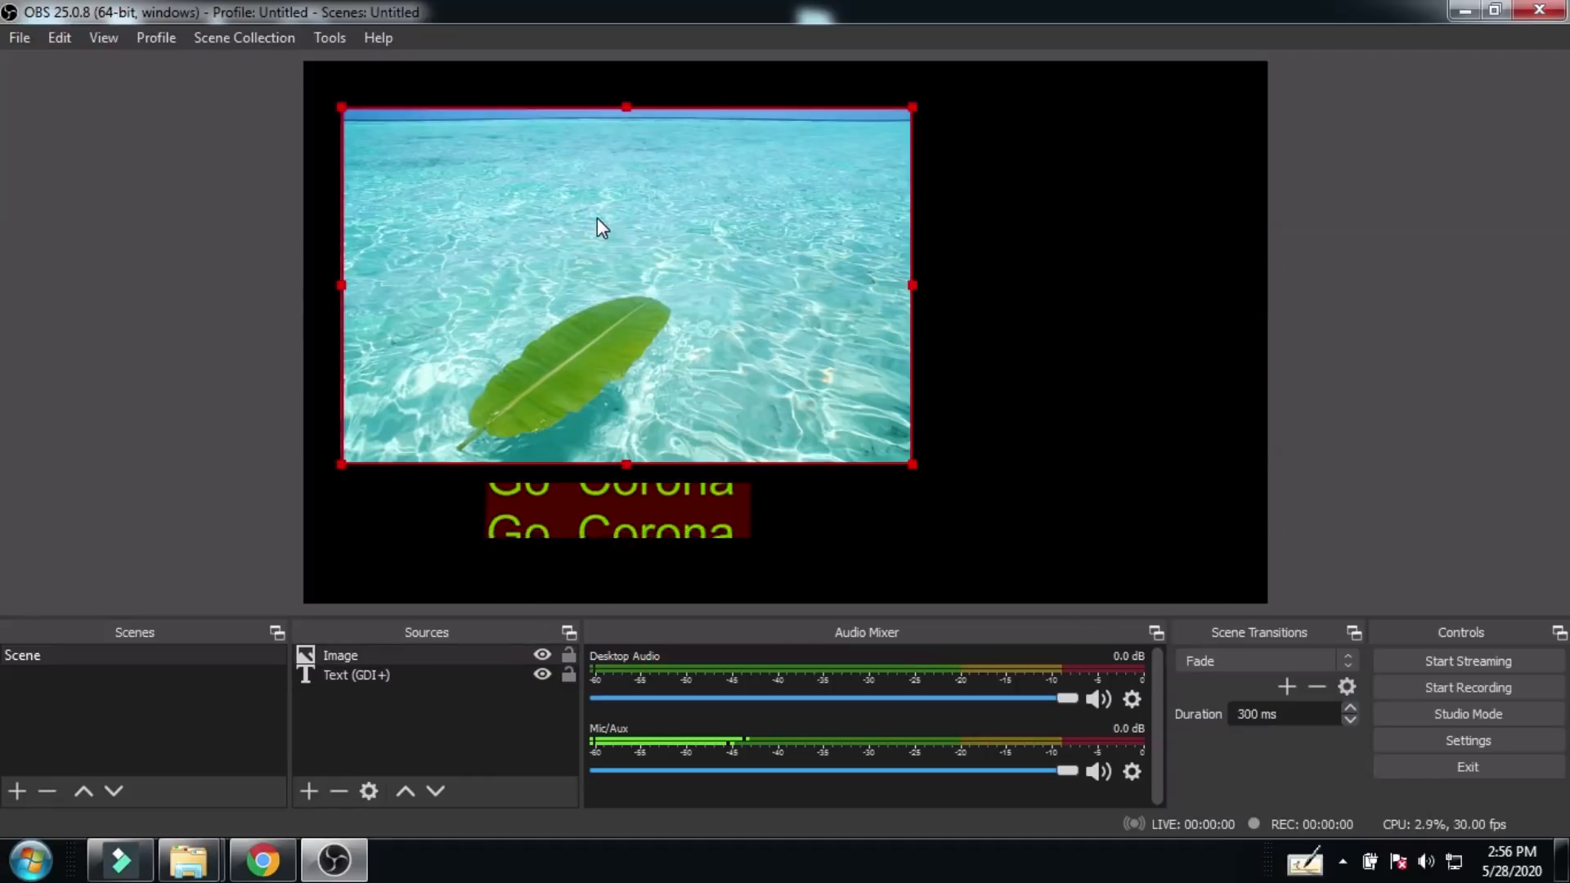